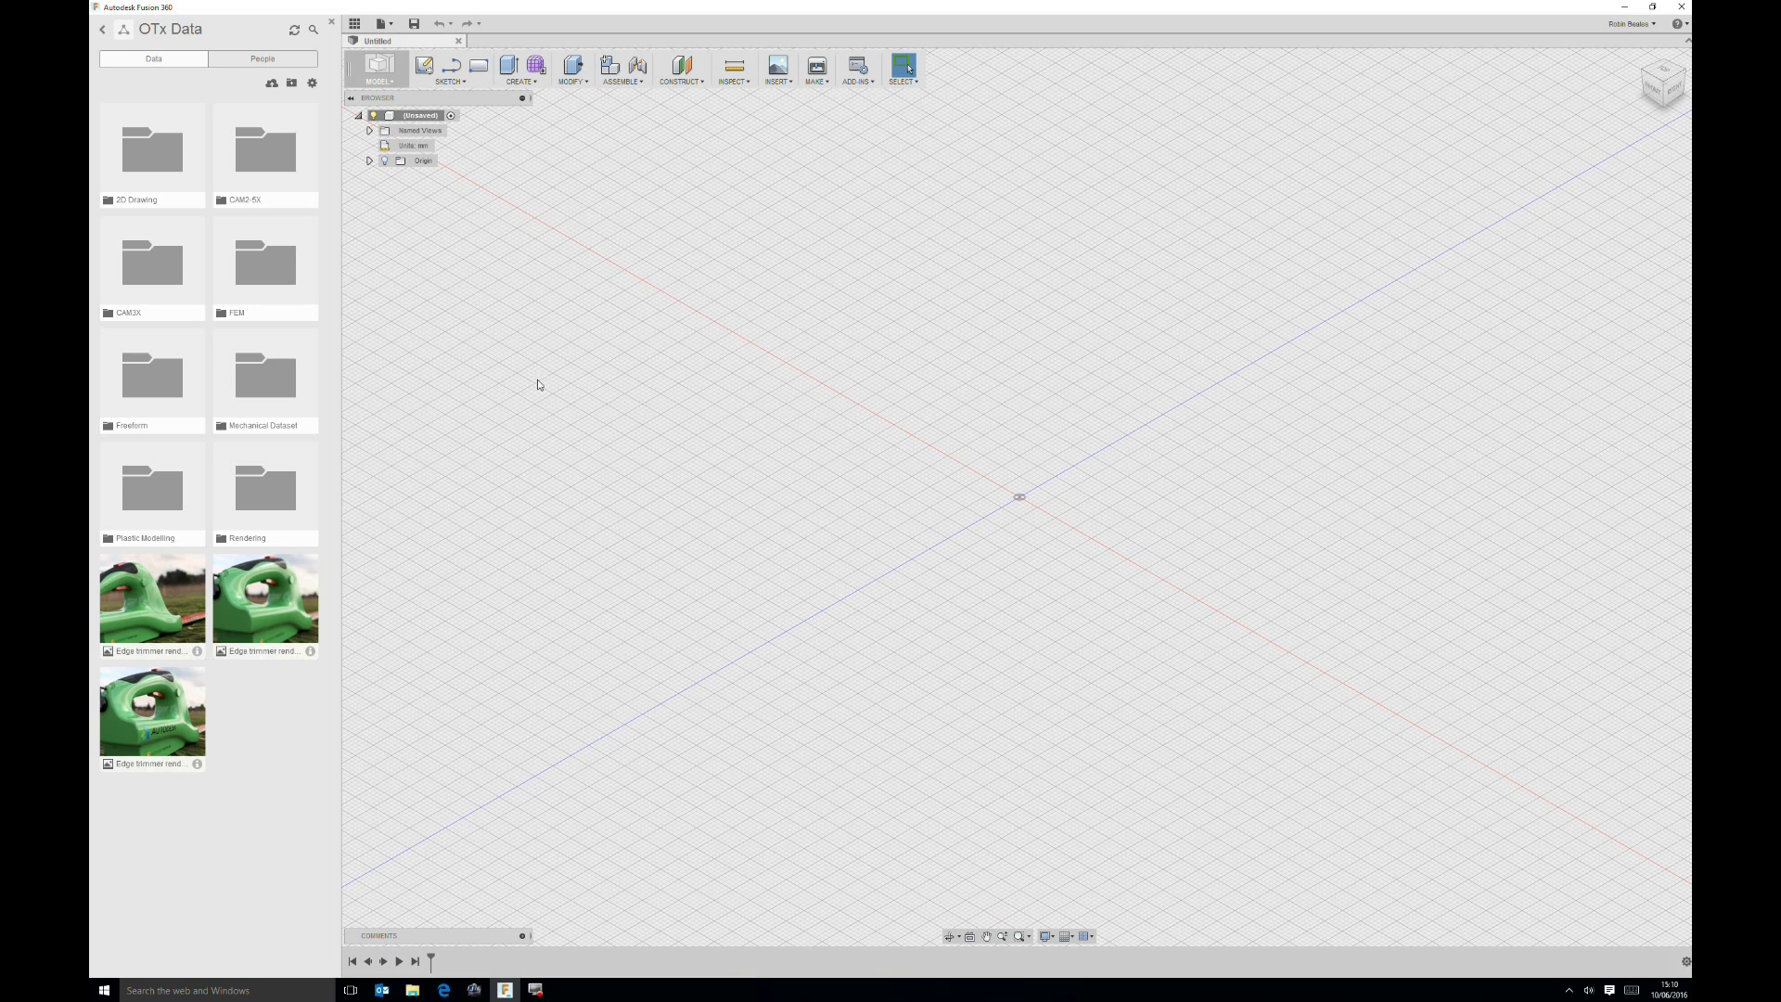
pyautogui.moveTo(990, 493); pyautogui.dragTo(883, 458, button='middle')
pyautogui.moveTo(907, 476)
pyautogui.keyDown('shift'); pyautogui.mouseDown(button='middle')
pyautogui.moveTo(923, 461)
pyautogui.moveTo(989, 517)
pyautogui.mouseUp(button='middle'); pyautogui.keyUp('shift')
pyautogui.scroll(5, 908, 451)
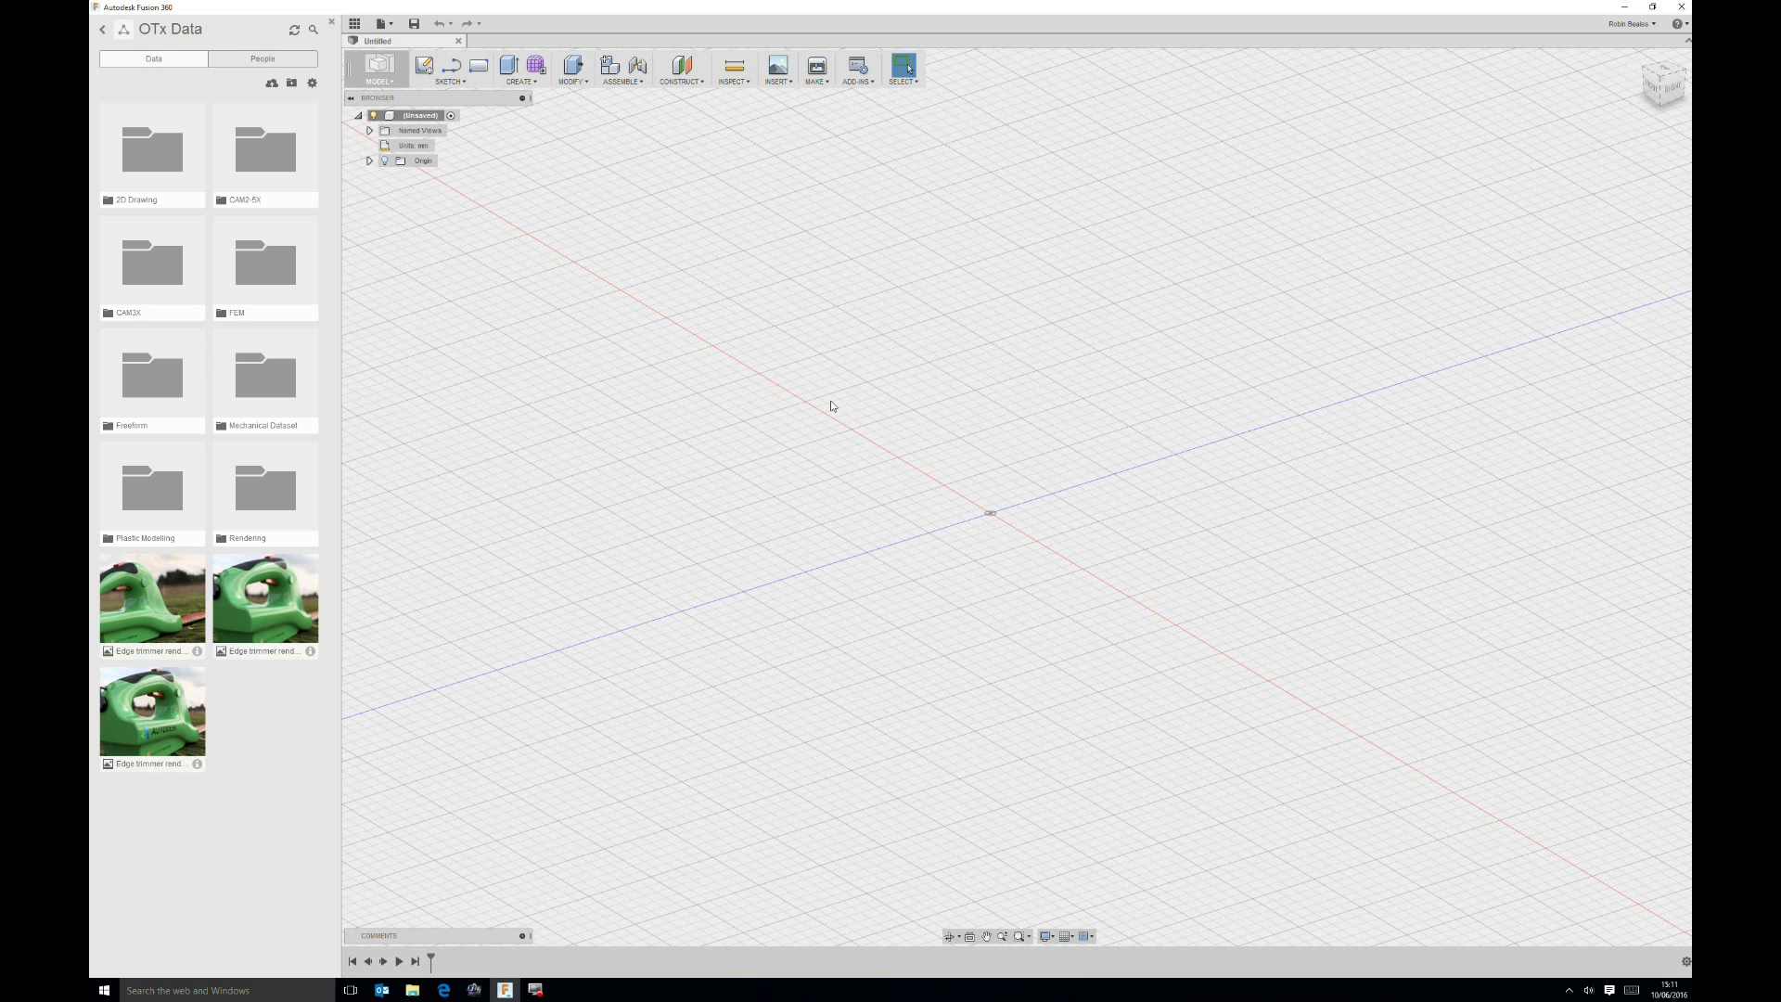
pyautogui.click(394, 81)
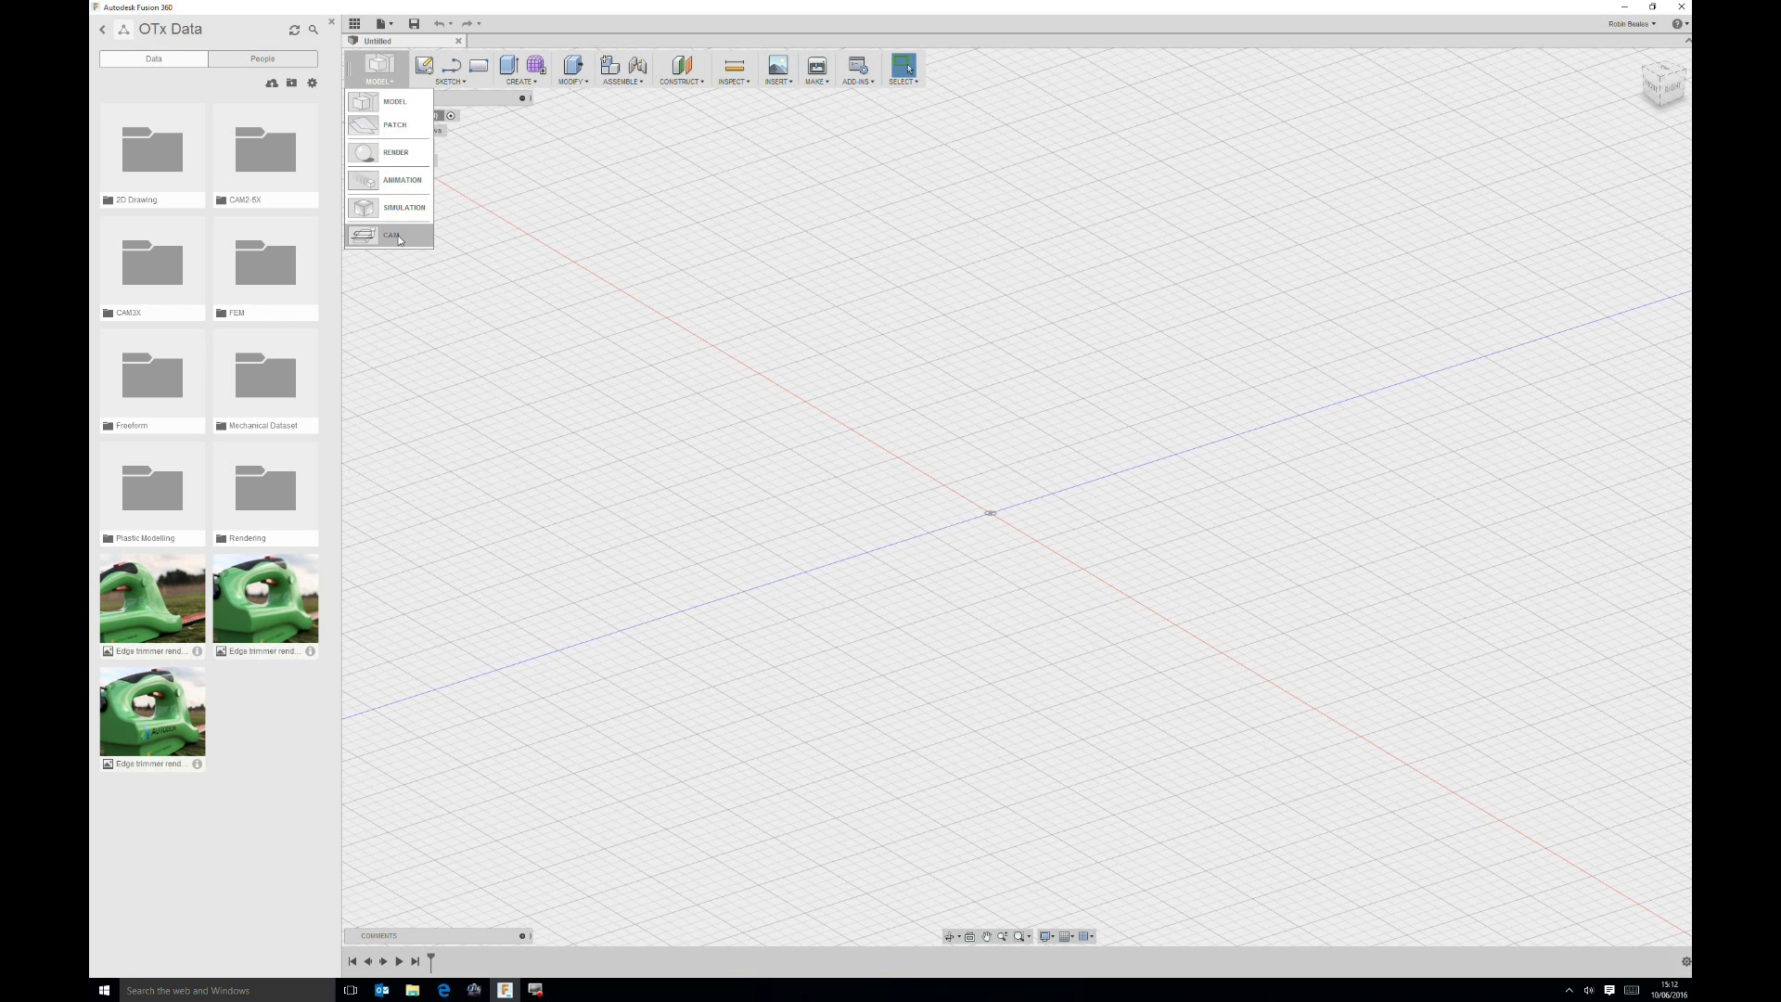
pyautogui.click(678, 344)
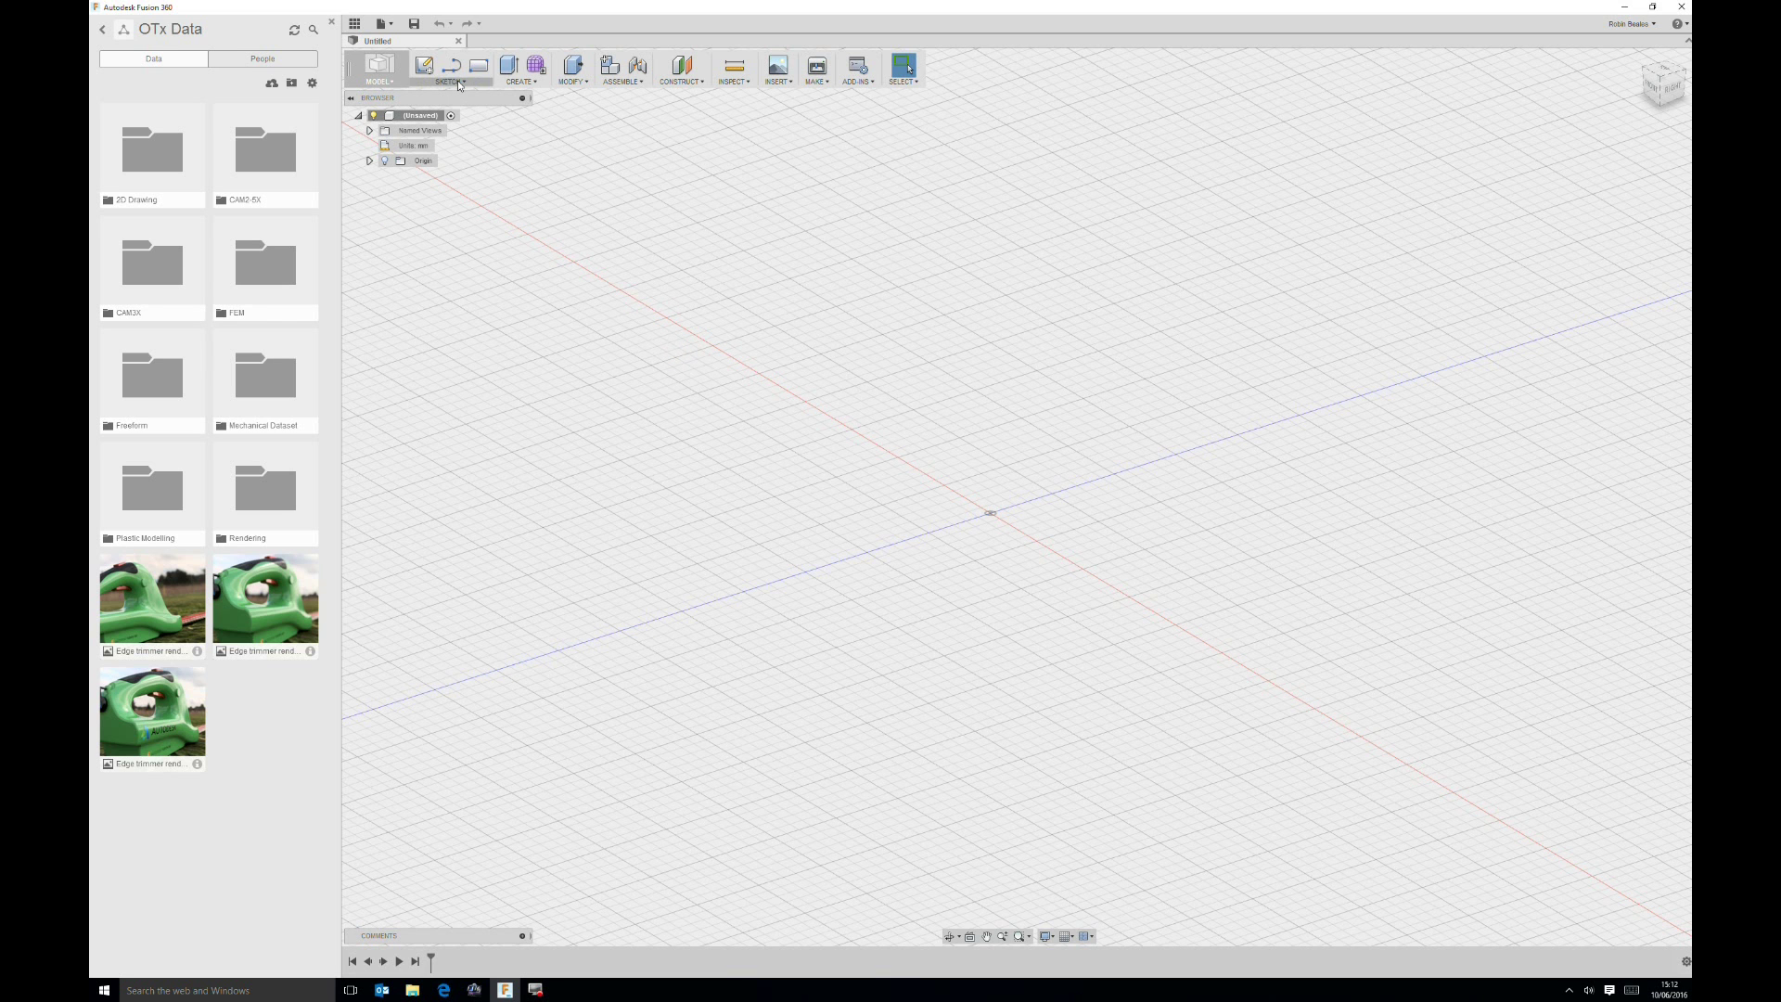
pyautogui.click(530, 84)
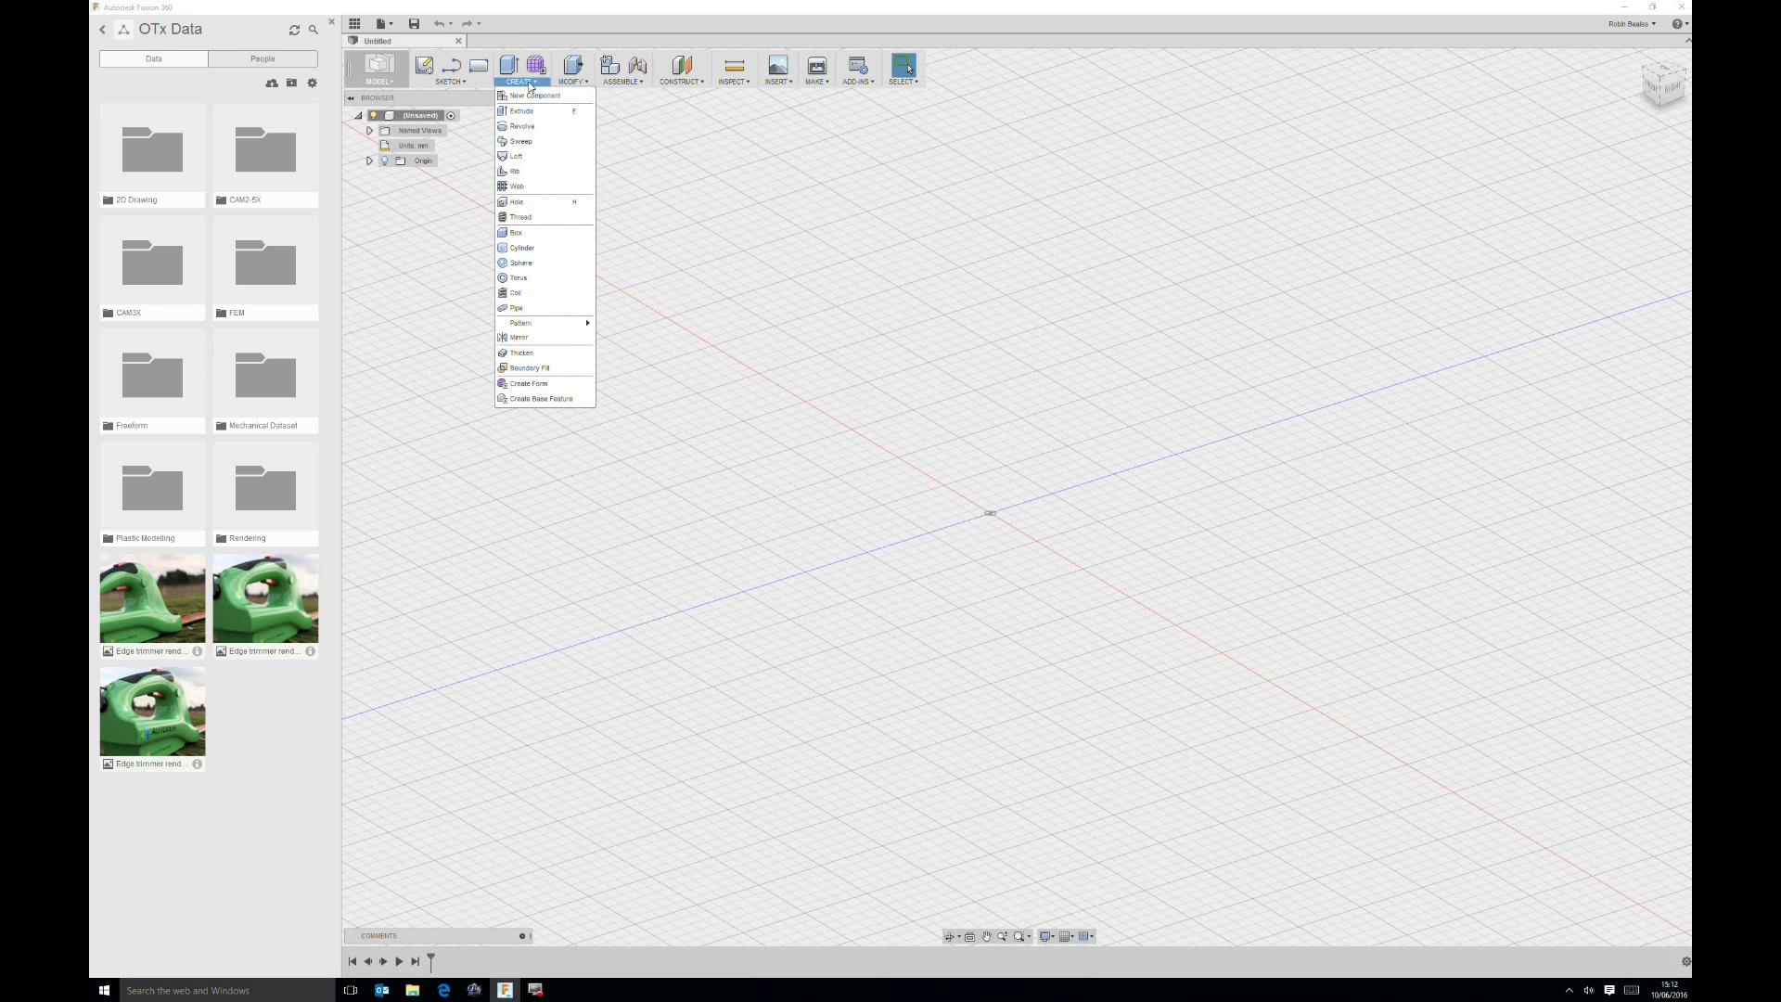
pyautogui.click(522, 84)
pyautogui.click(355, 79)
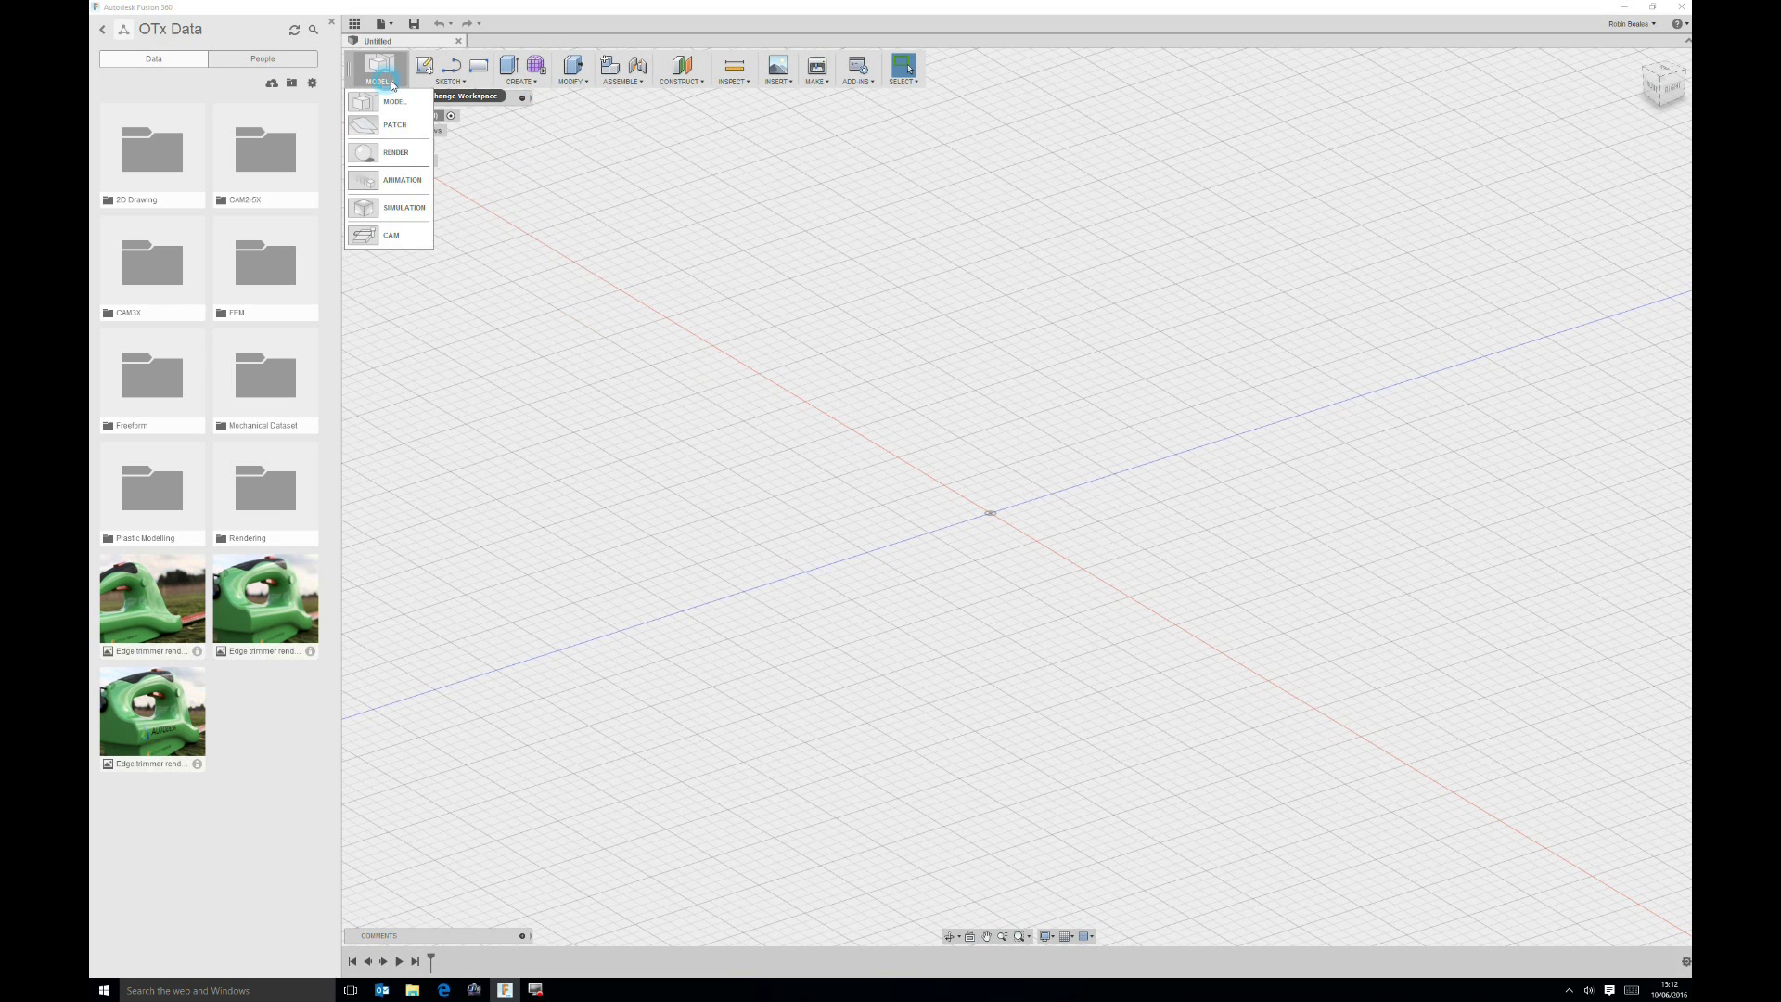
pyautogui.click(391, 84)
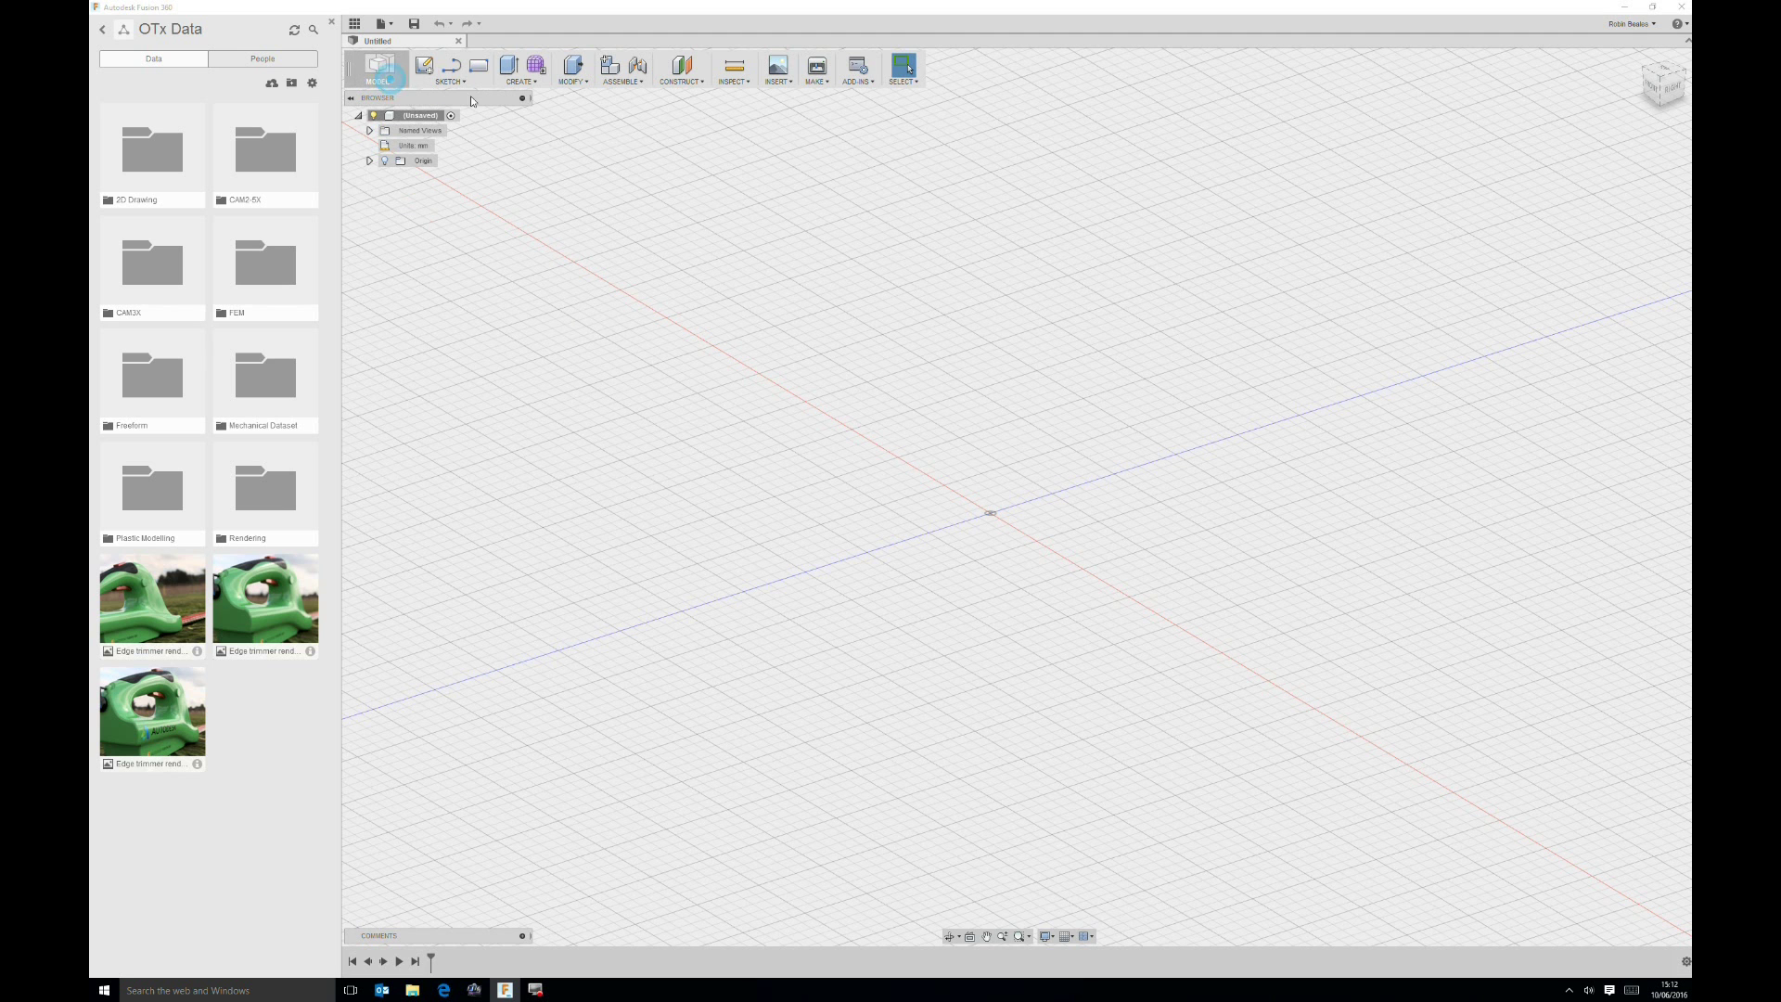
# Step: Create a new form to enter the Sculpt environment and dismiss the introductory notice
pyautogui.click(526, 84)
pyautogui.click(538, 67)
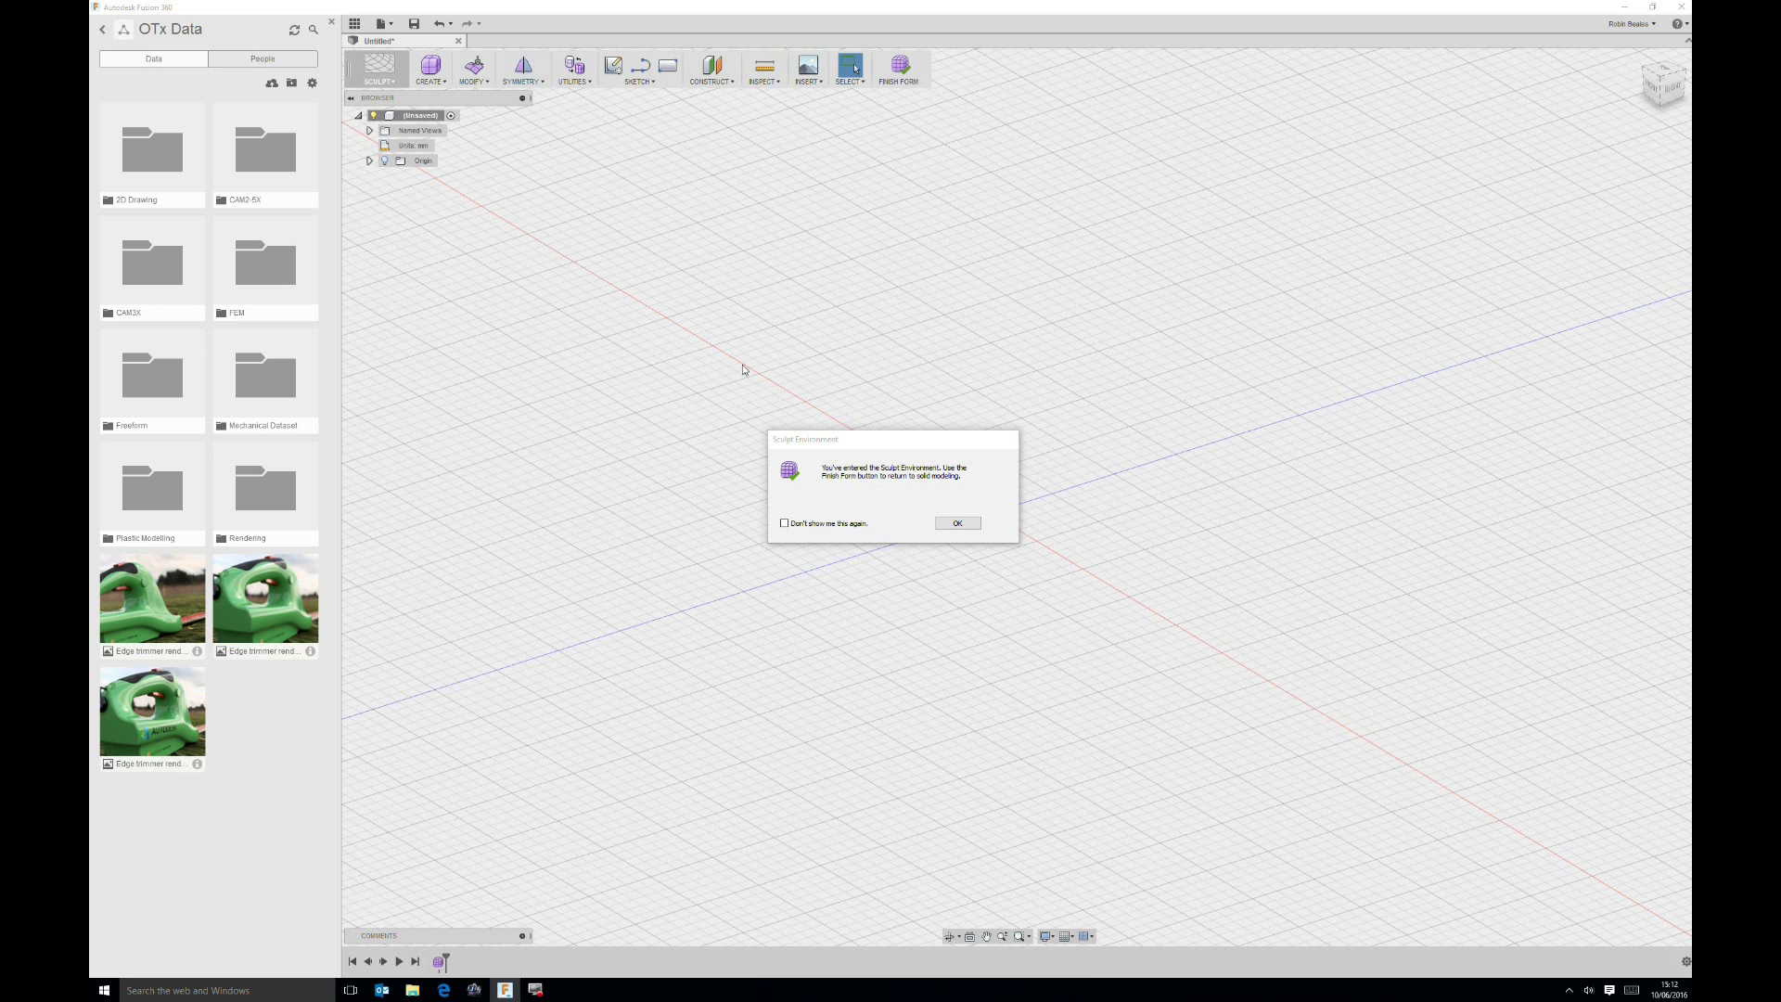
pyautogui.click(958, 523)
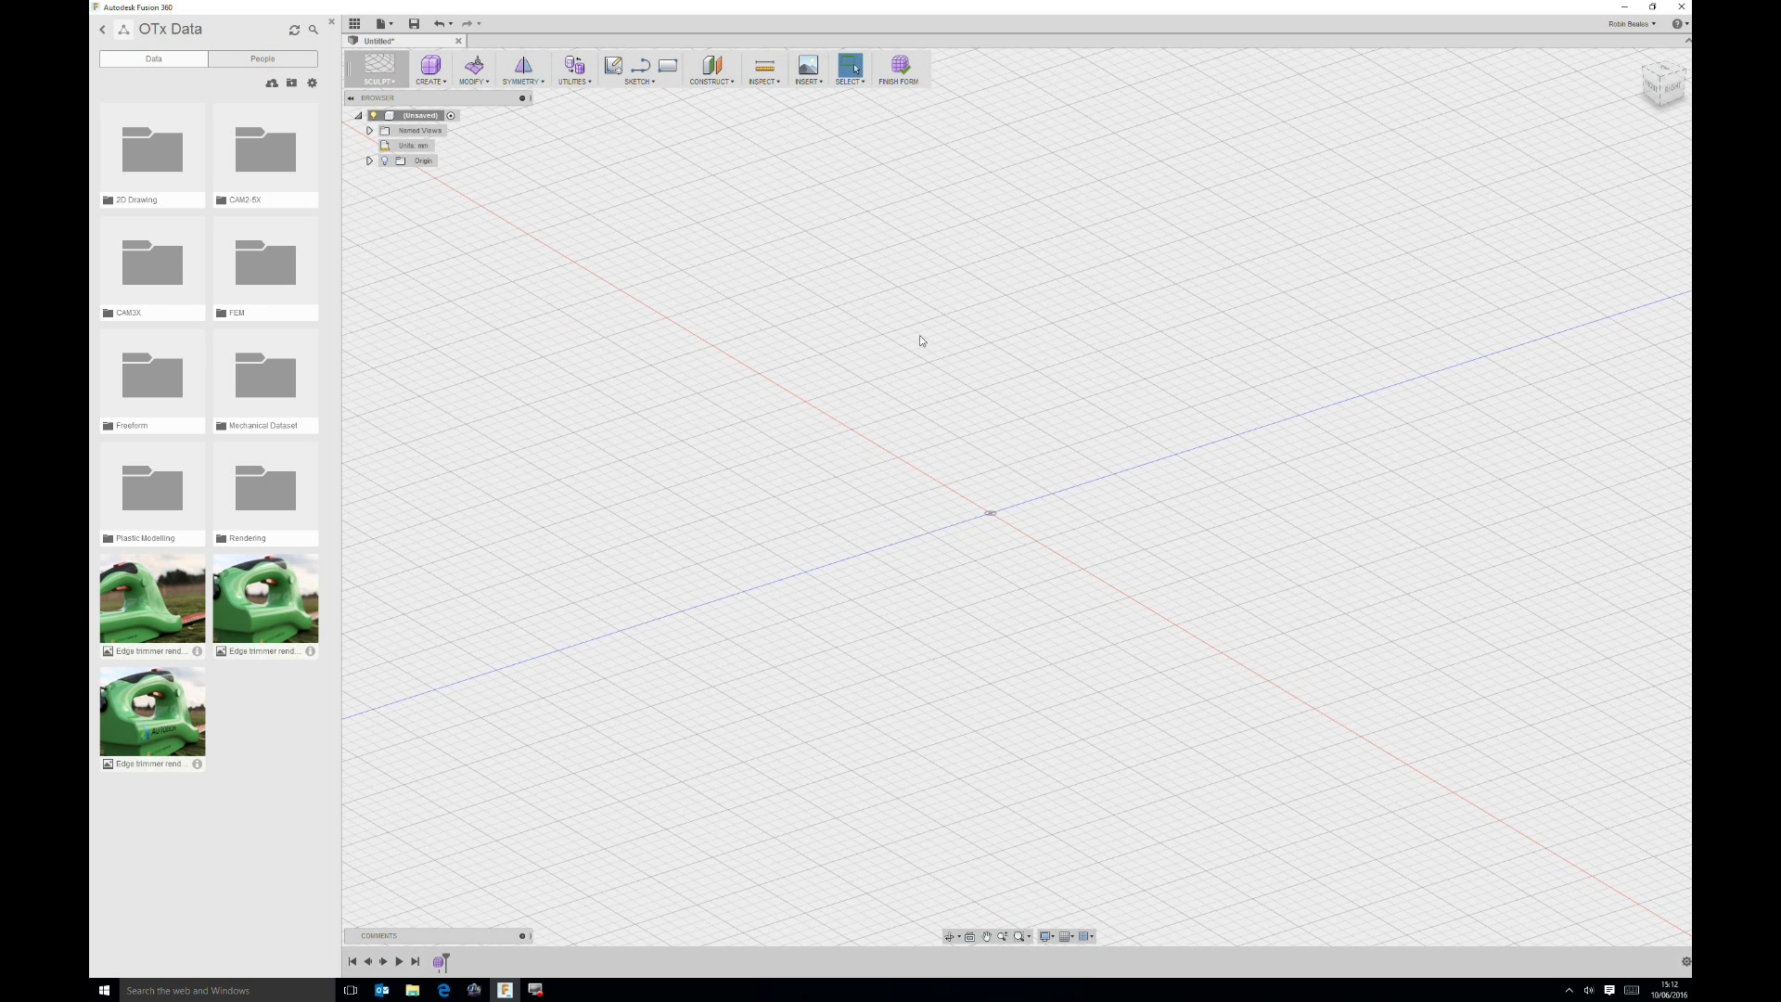
# Step: Begin a T-spline box on the horizontal ground plane with its centre at the origin
pyautogui.click(430, 74)
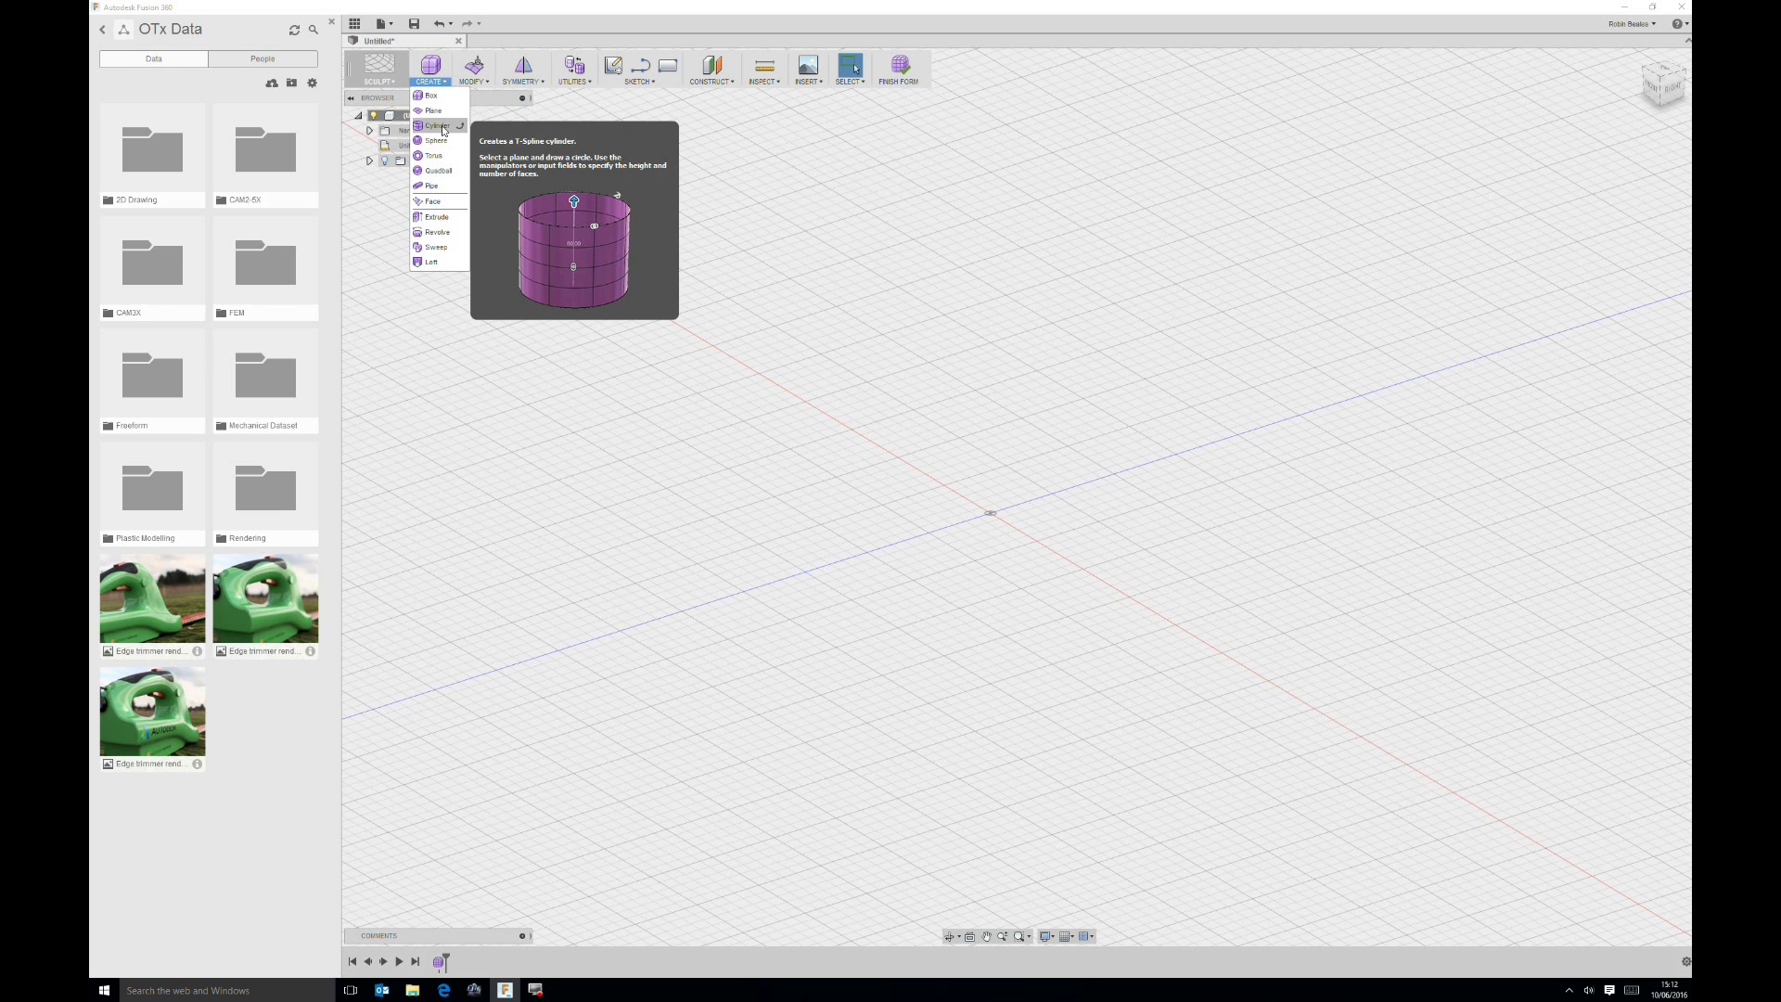
pyautogui.click(428, 97)
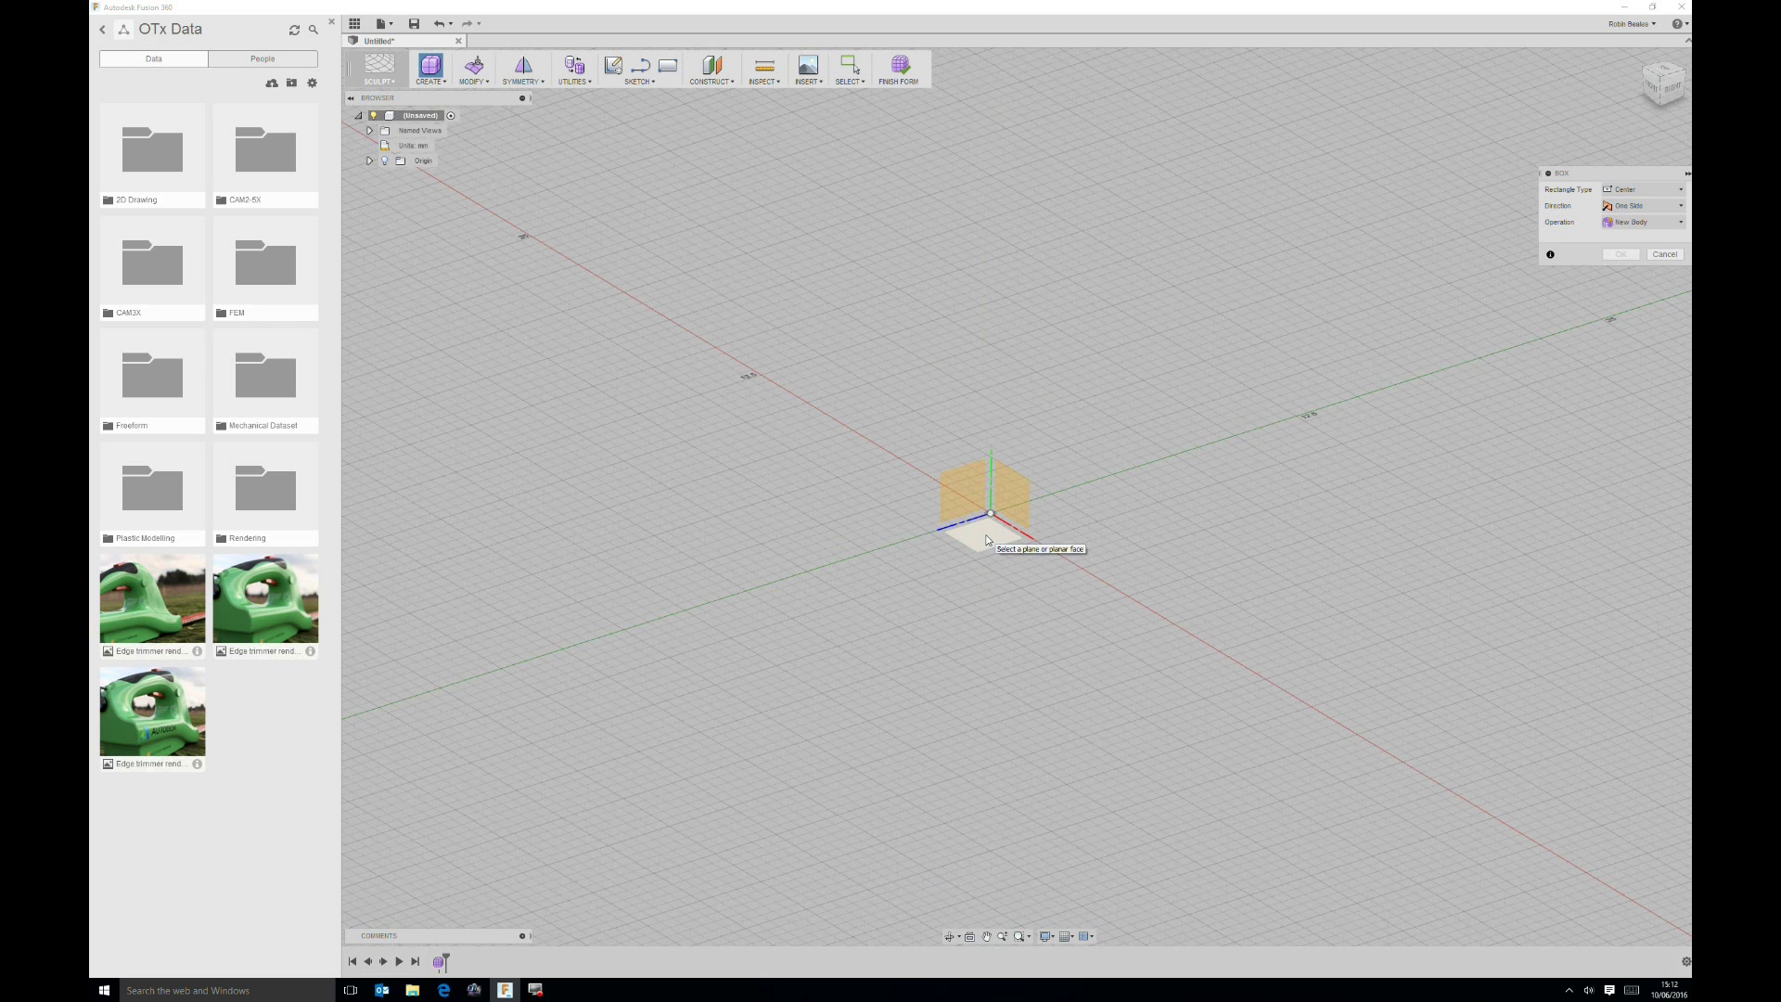
pyautogui.click(989, 536)
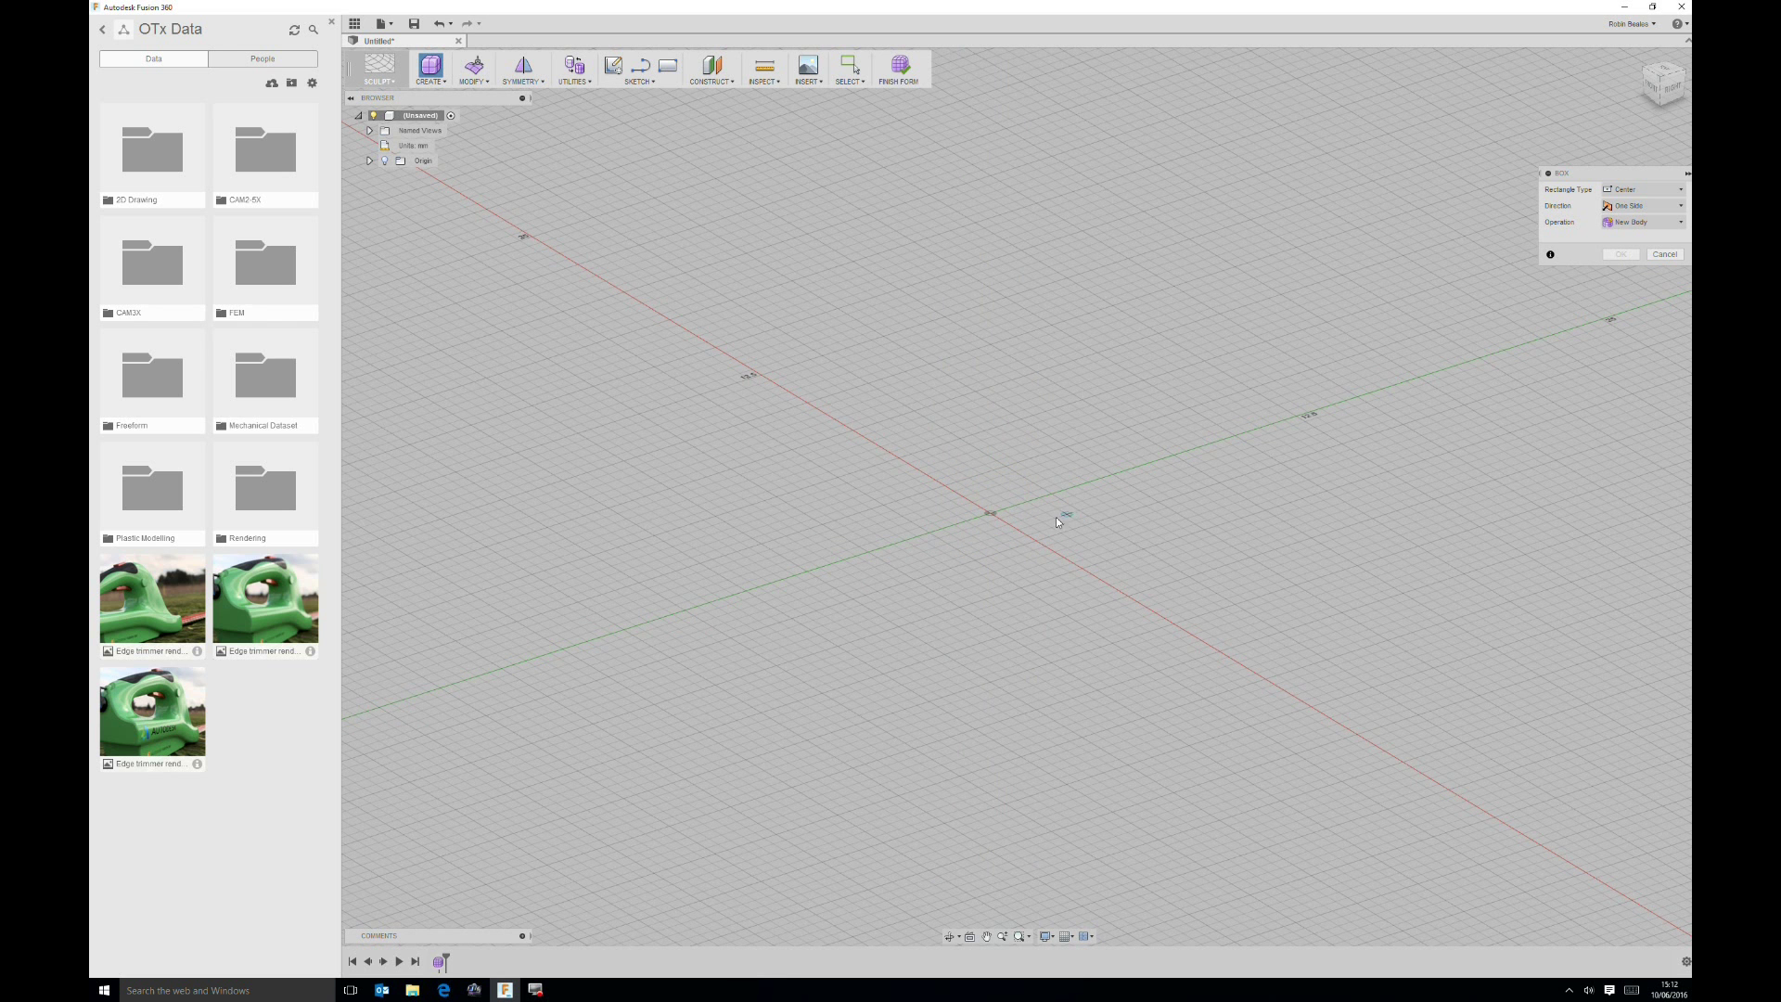
pyautogui.click(992, 513)
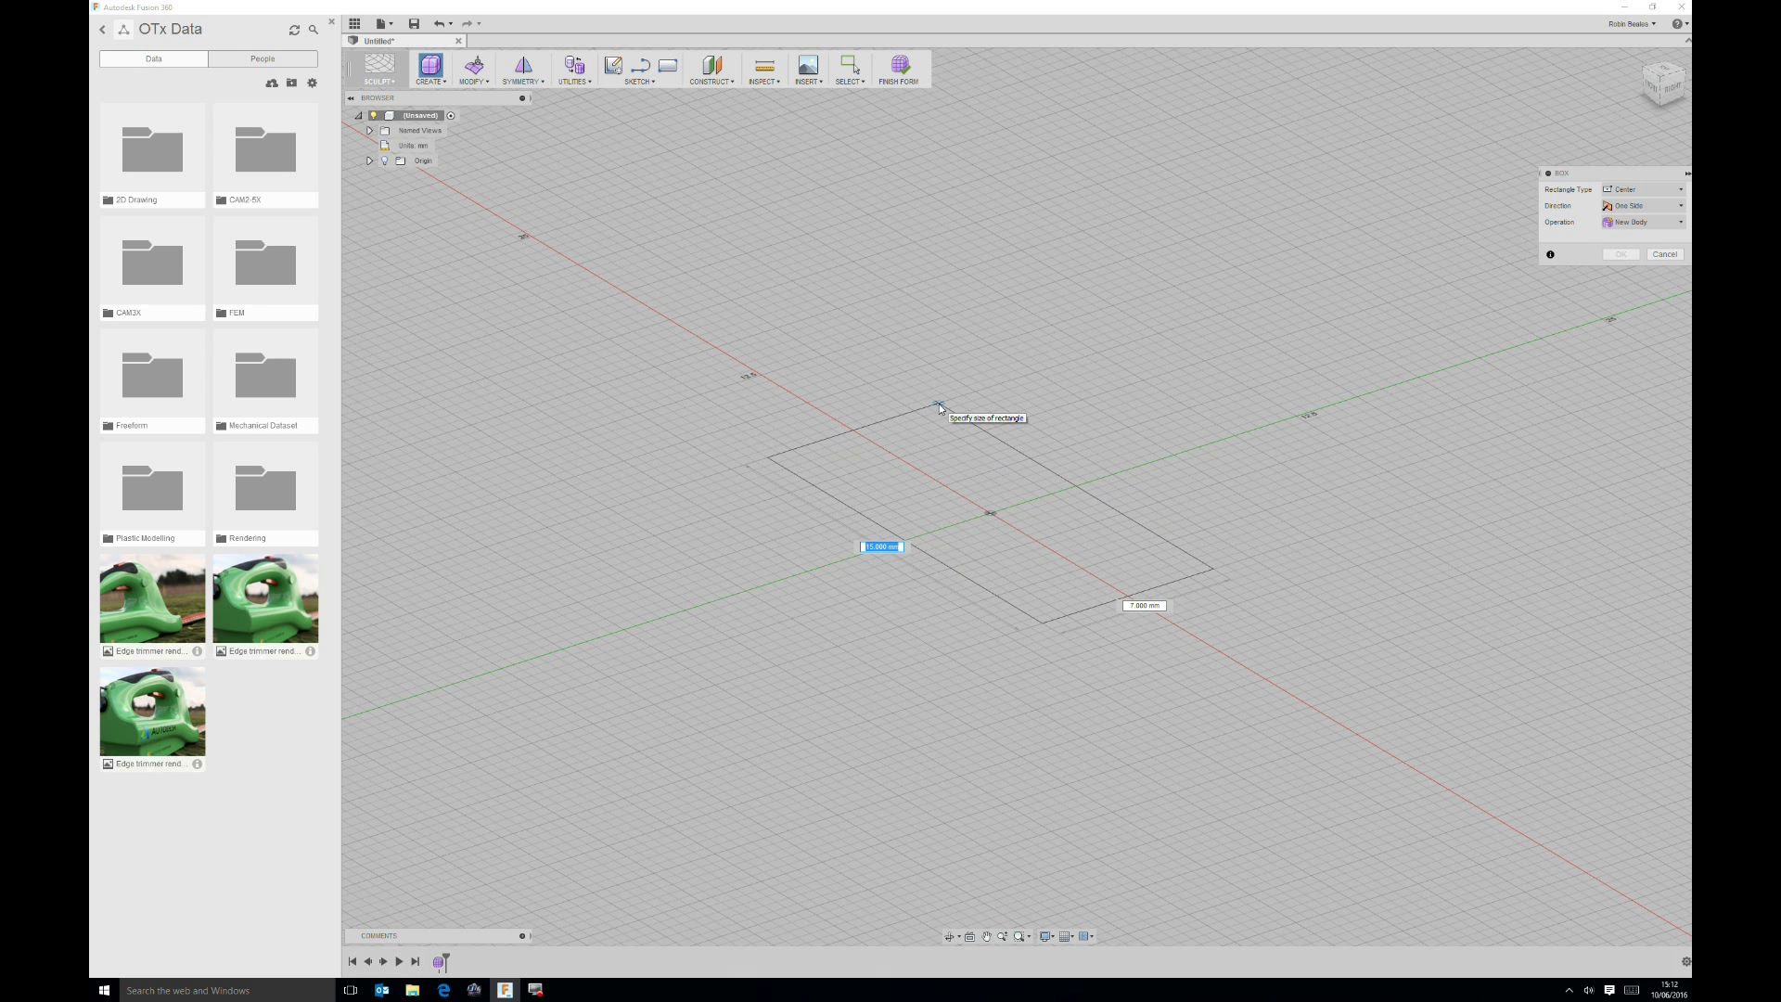
# Step: Define the box's base rectangle as 300 mm long and 125 mm wide
pyautogui.scroll(2, 926, 341)
pyautogui.scroll(-6, 926, 341)
pyautogui.moveTo(926, 341); pyautogui.dragTo(916, 386, button='middle')
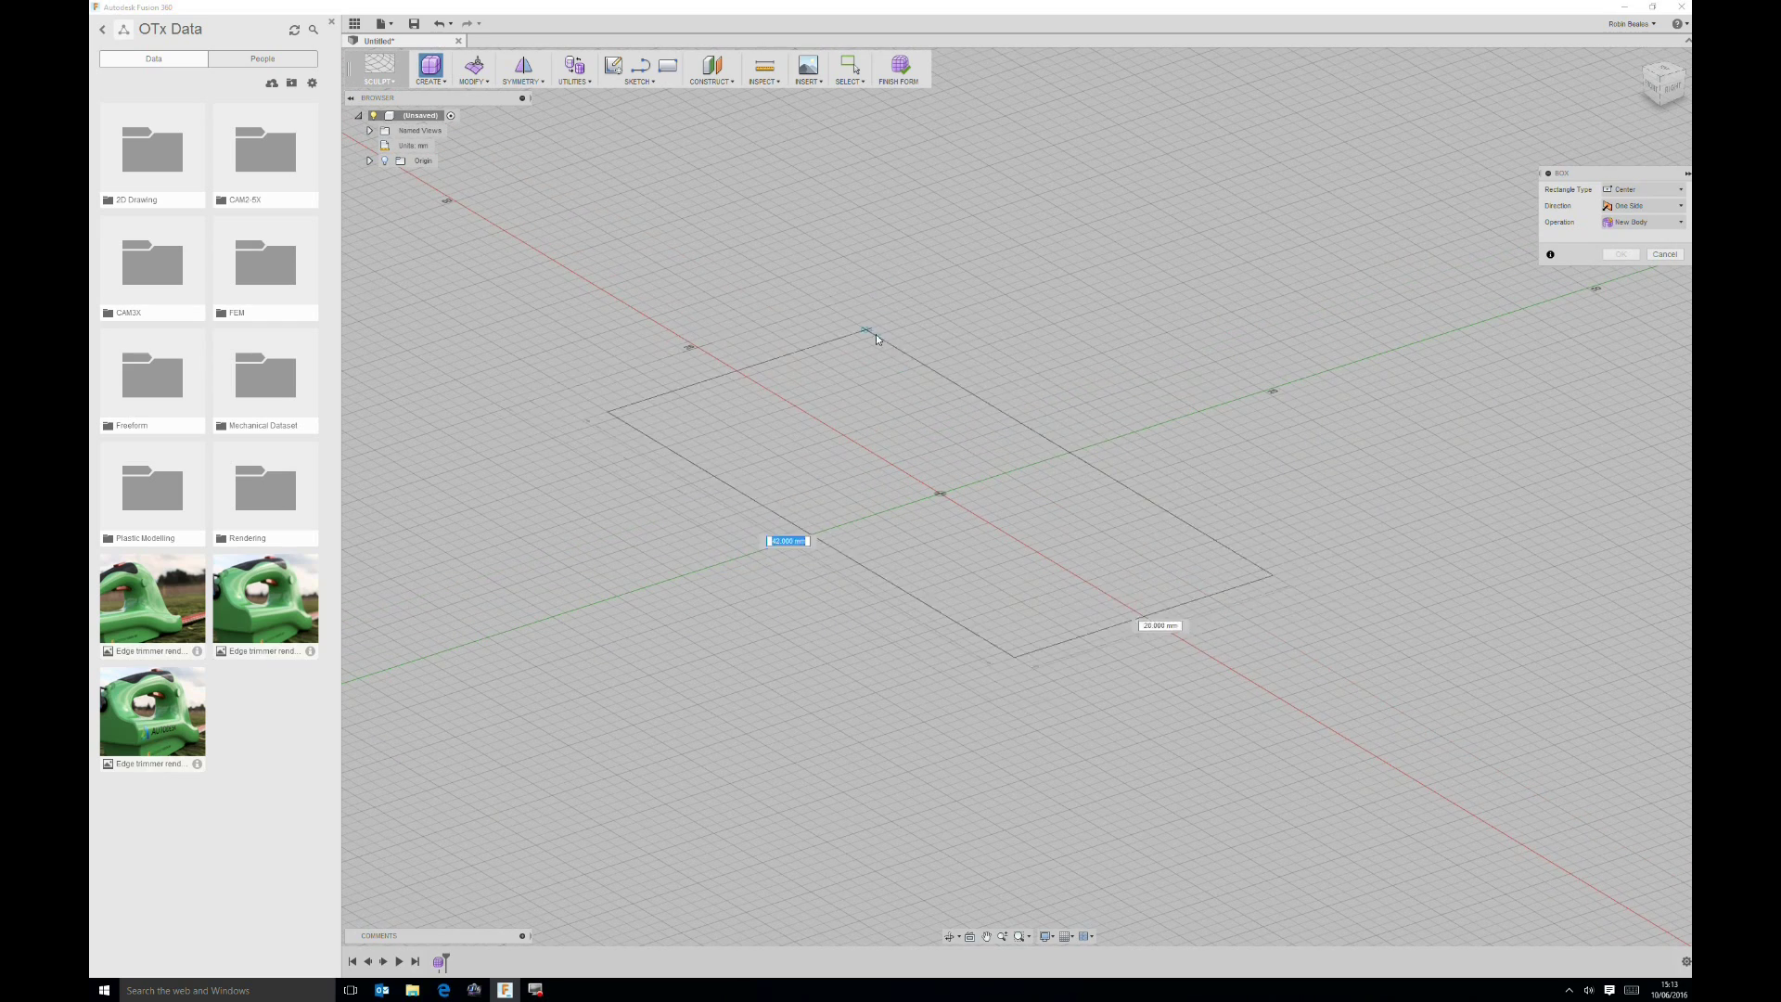
pyautogui.scroll(-3, 894, 265)
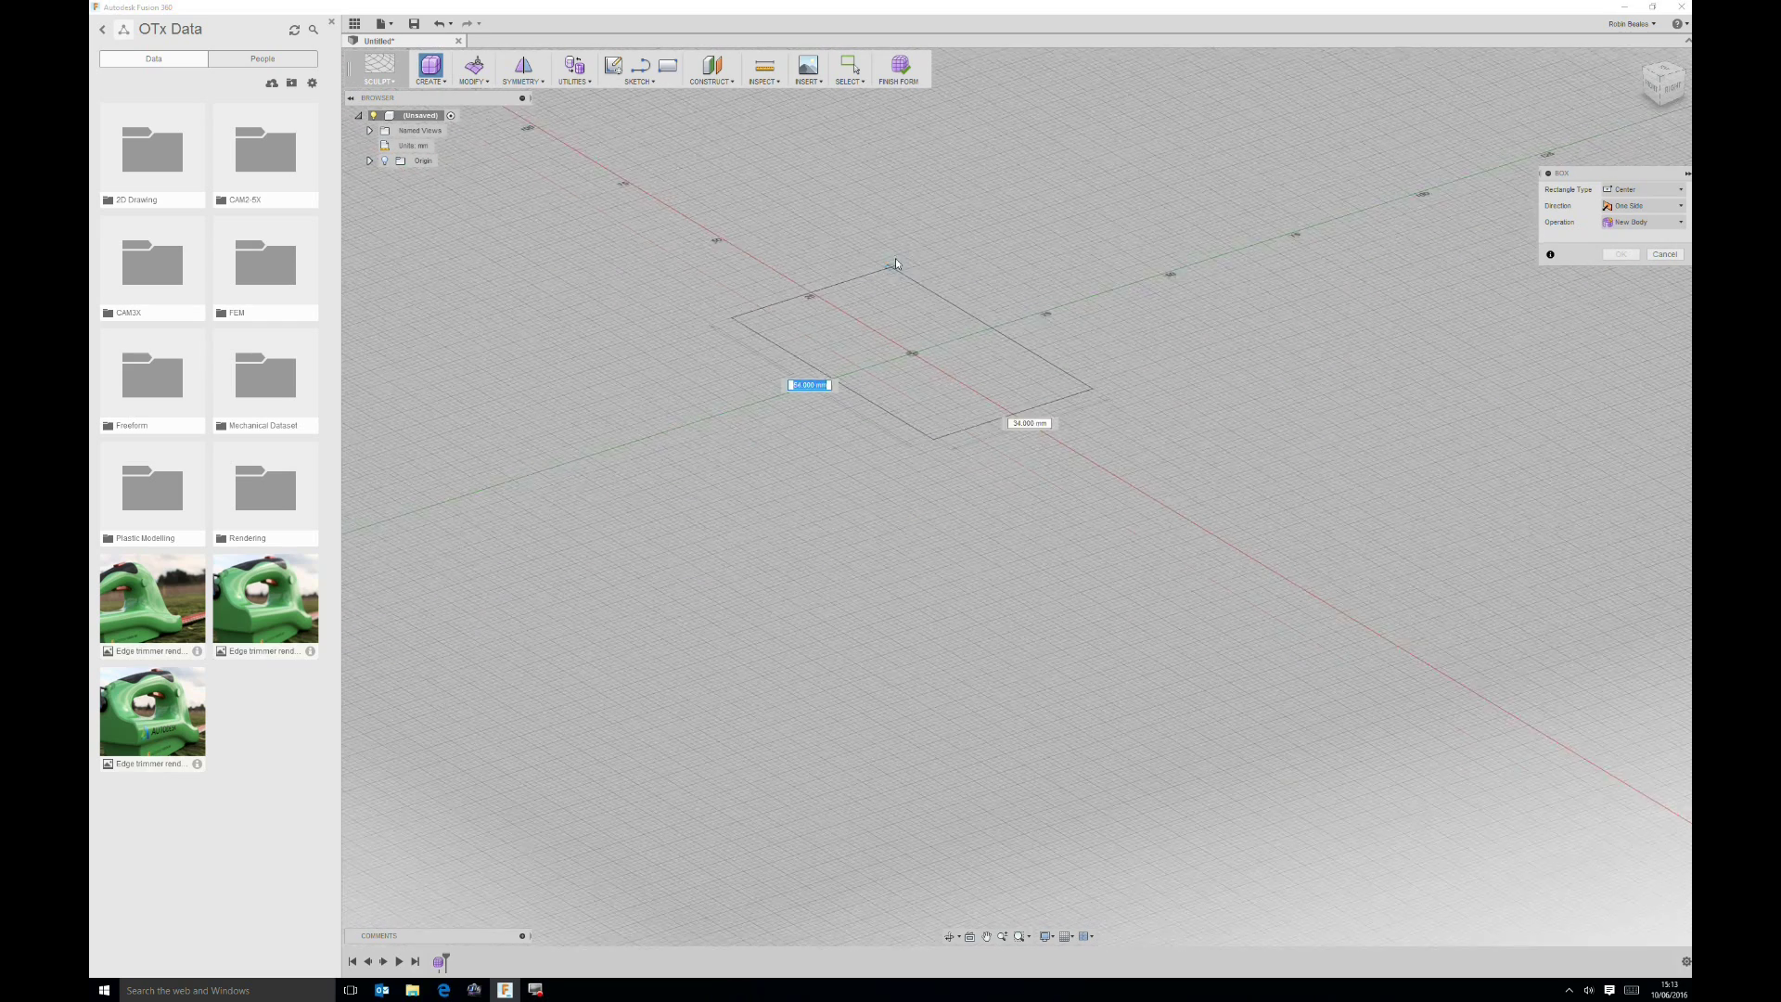
pyautogui.moveTo(898, 244); pyautogui.dragTo(912, 447, button='middle')
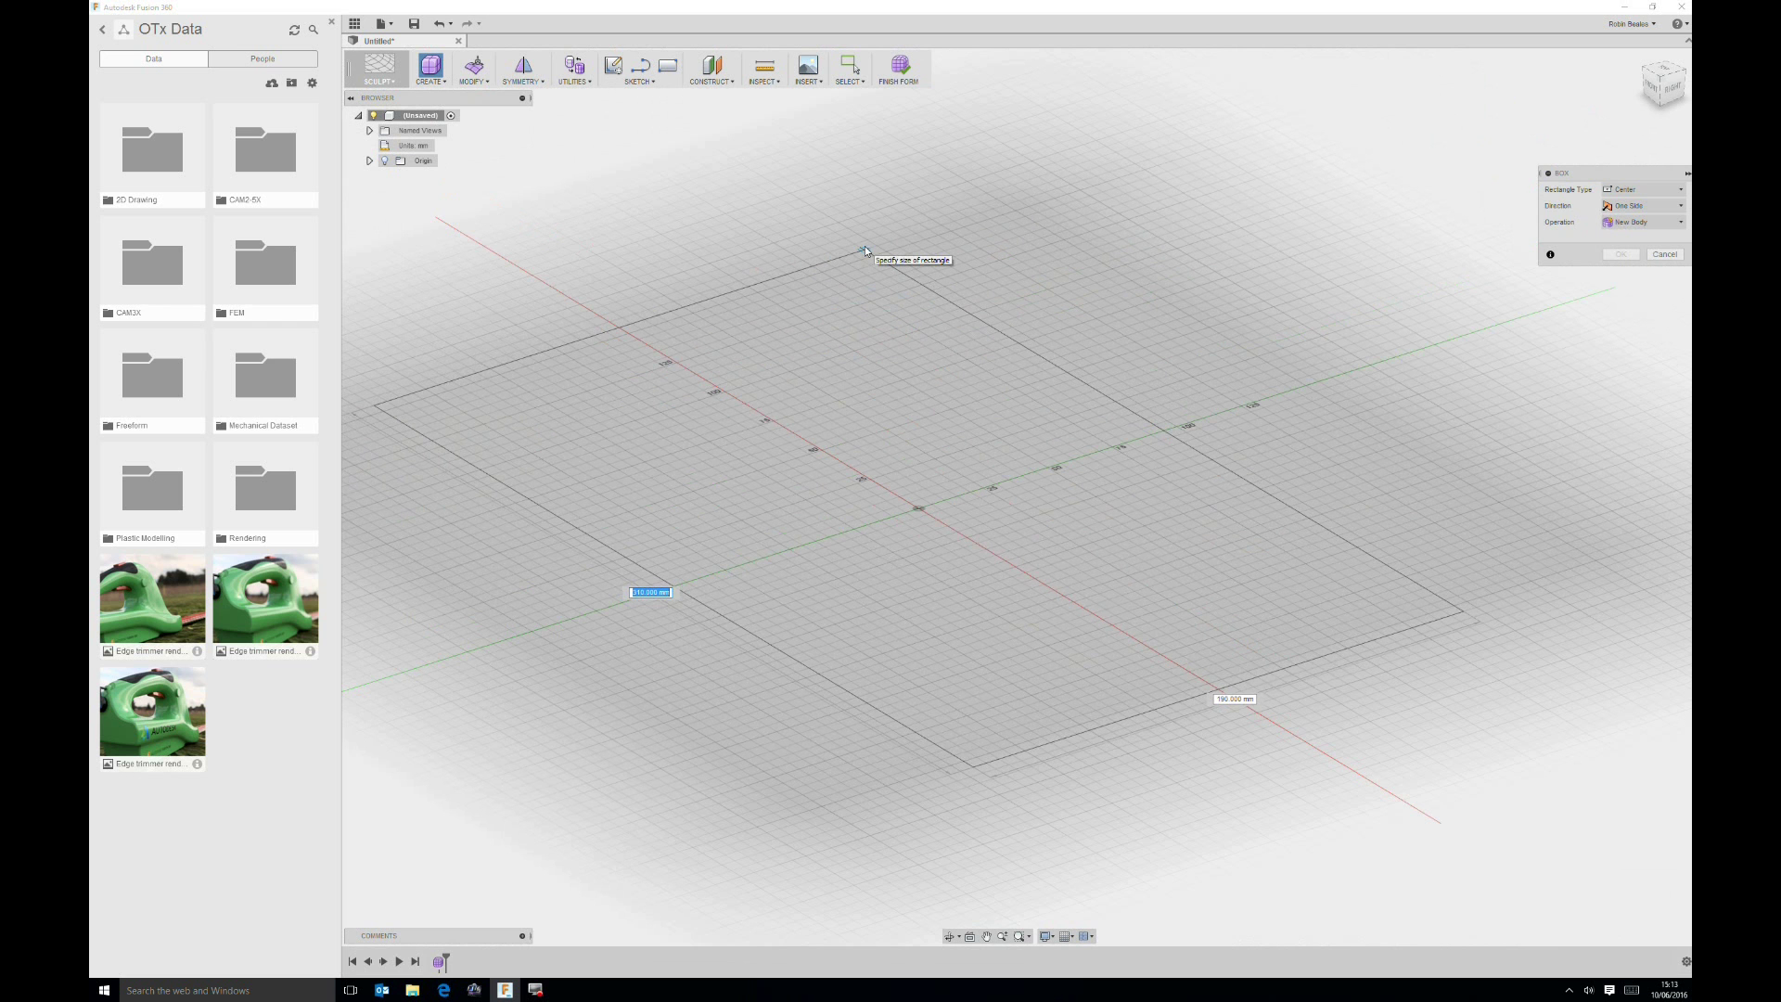
pyautogui.write('300')
pyautogui.press('Tab')
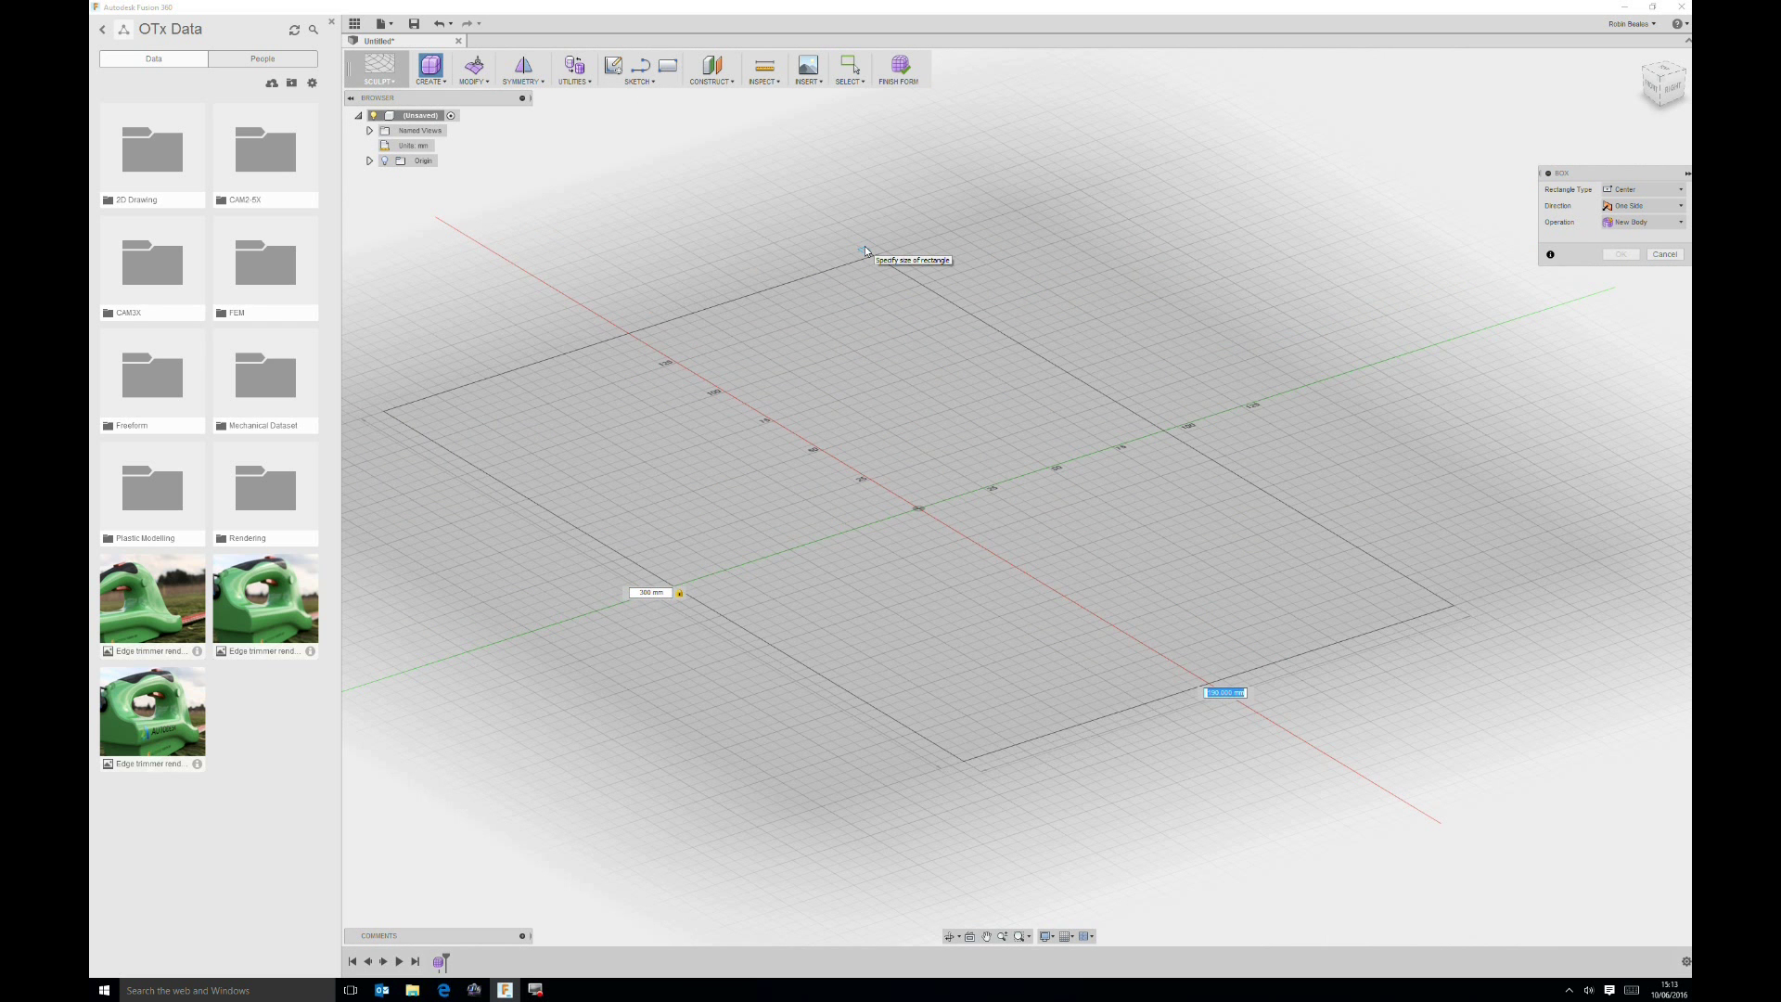
pyautogui.write('125')
pyautogui.press('Tab')
pyautogui.press('Return')
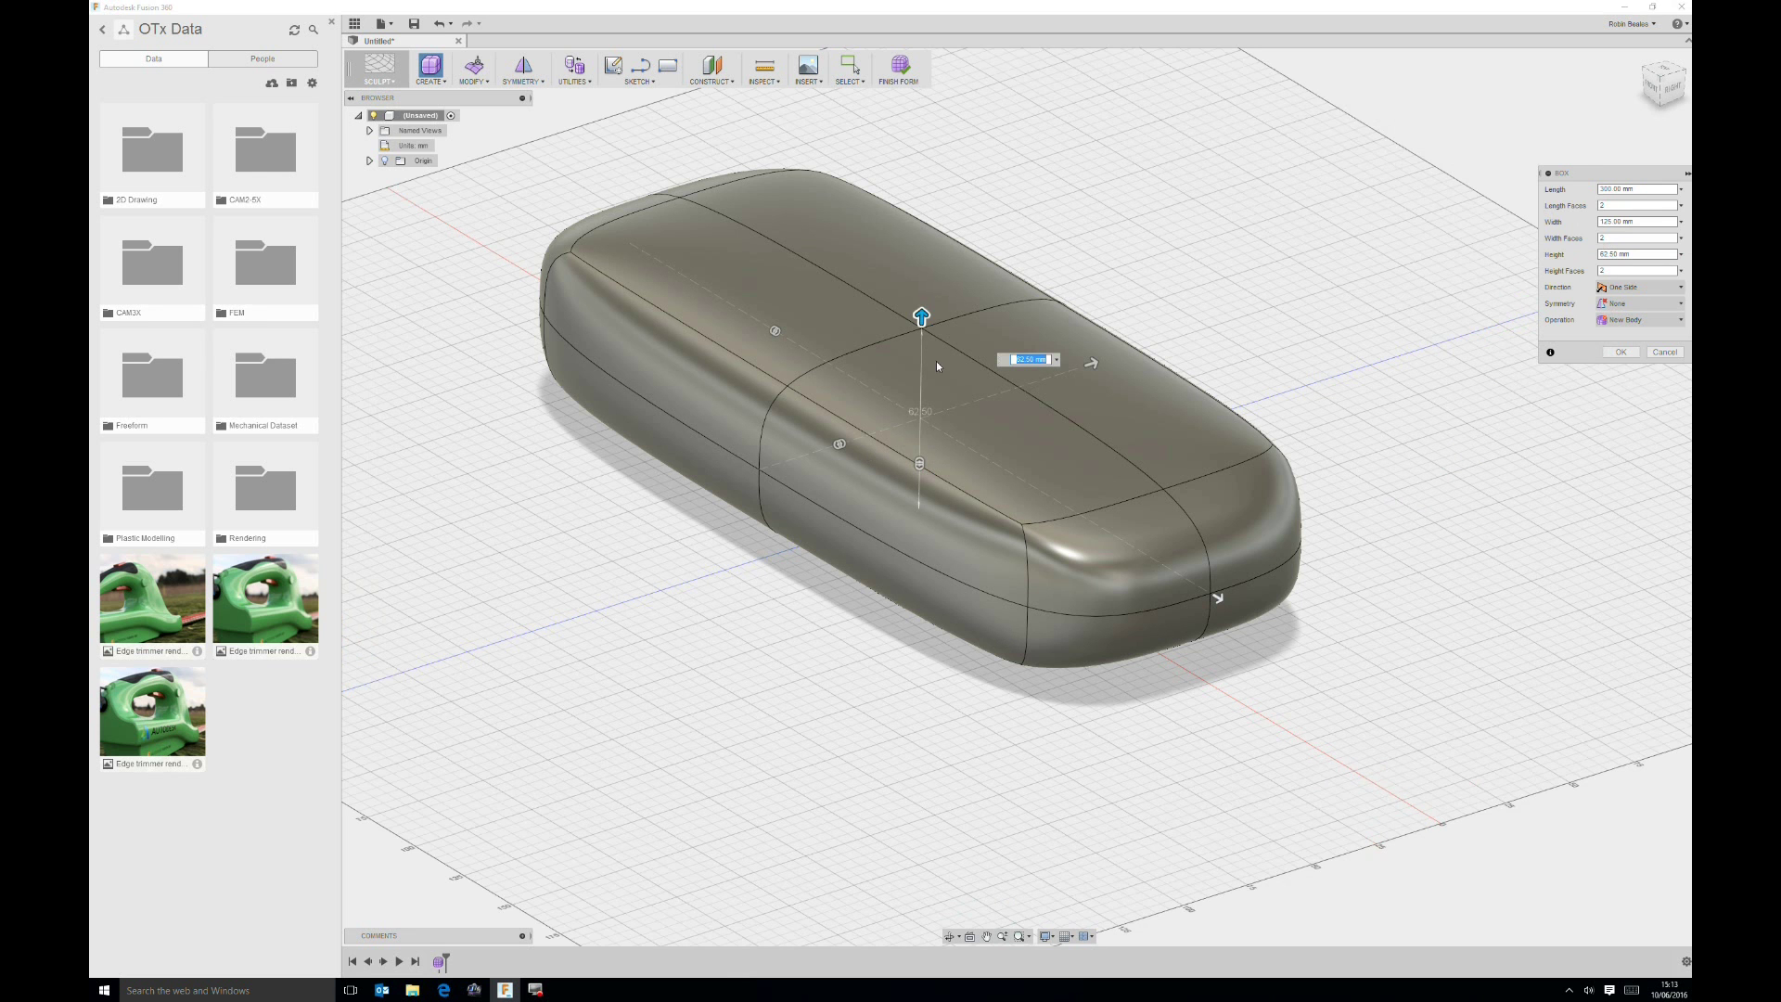
# Step: Raise the box to about 75 mm high and divide it into 4 length faces, 3 width faces and 3 height faces
pyautogui.moveTo(926, 318)
pyautogui.mouseDown()
pyautogui.moveTo(943, 275)
pyautogui.moveTo(944, 344)
pyautogui.moveTo(939, 252)
pyautogui.moveTo(933, 406)
pyautogui.moveTo(929, 229)
pyautogui.moveTo(943, 294)
pyautogui.mouseUp()
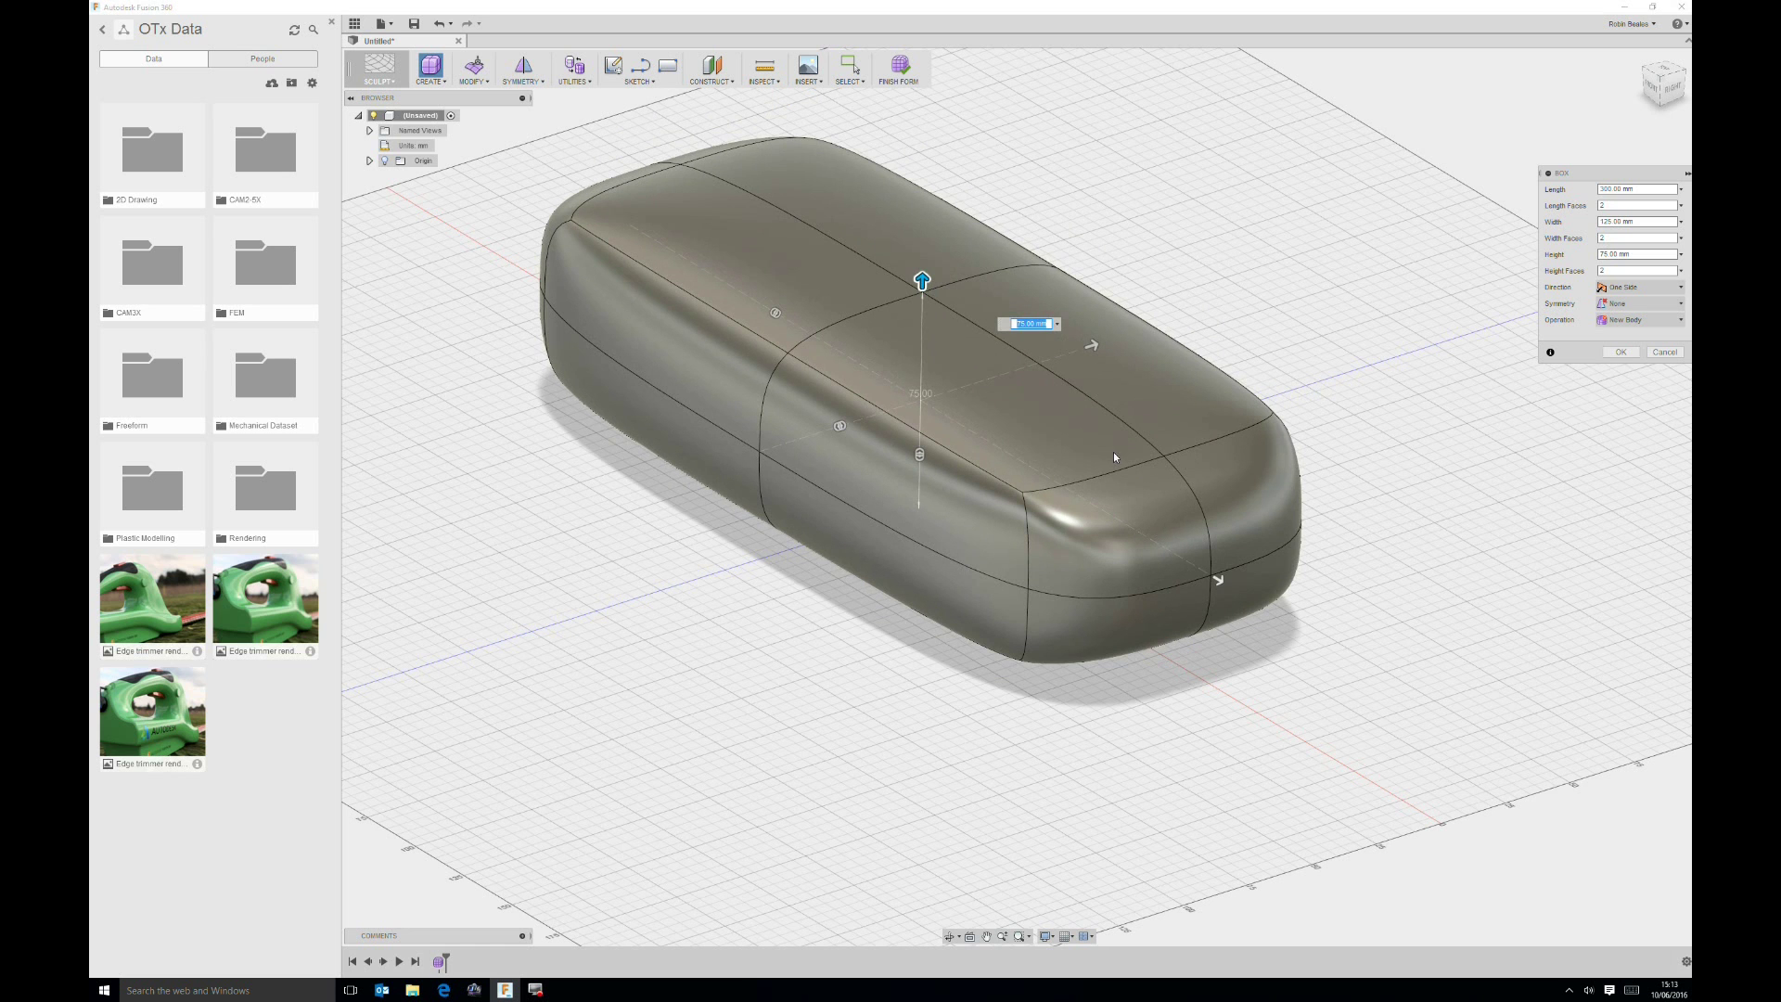
pyautogui.click(1629, 205)
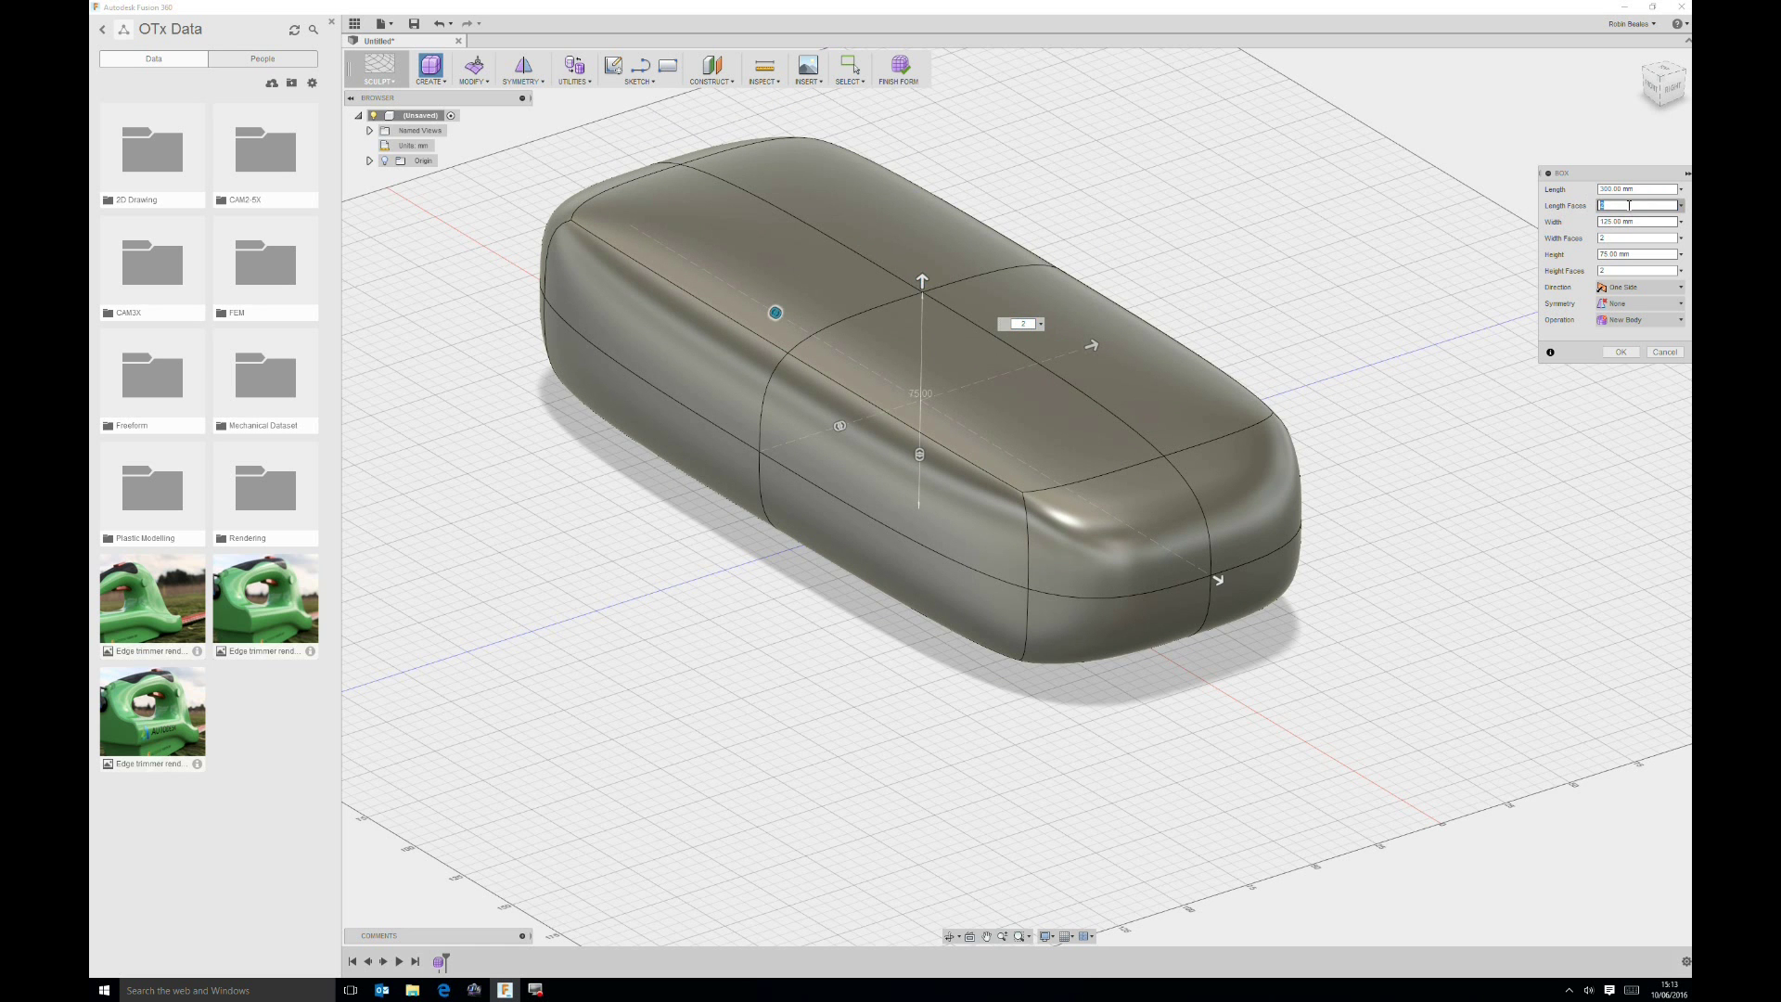
pyautogui.write('4')
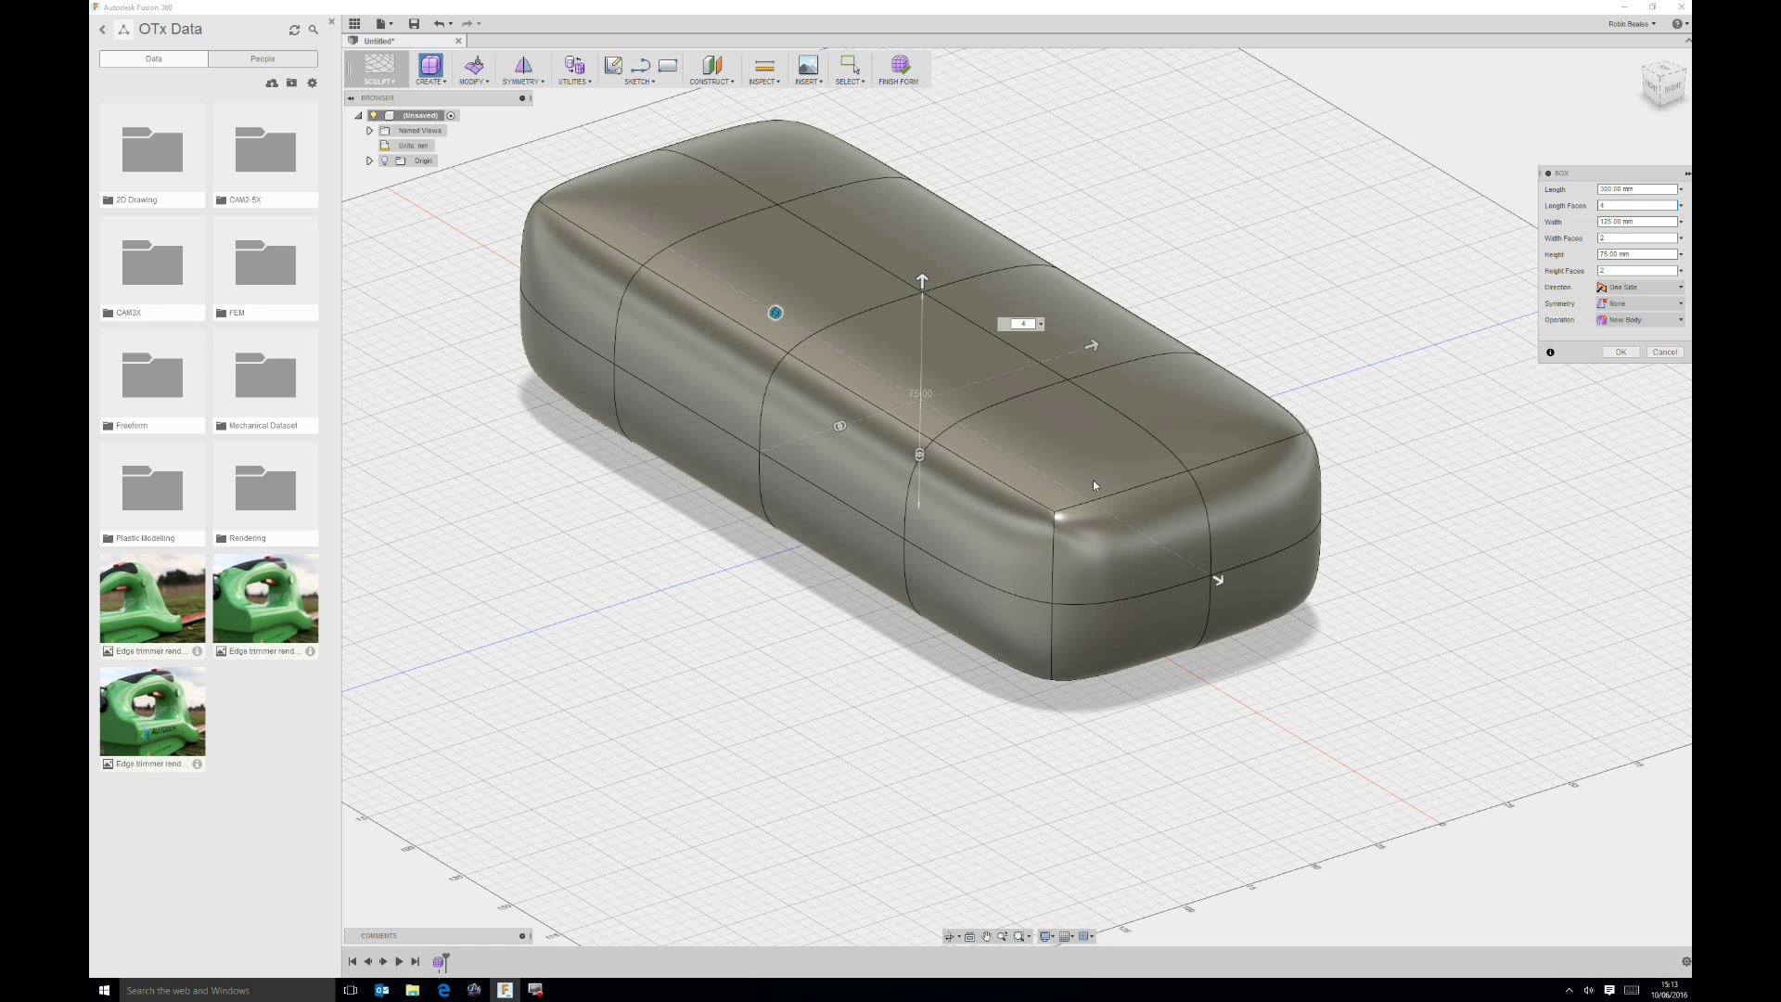
pyautogui.doubleClick(1608, 244)
pyautogui.write('3')
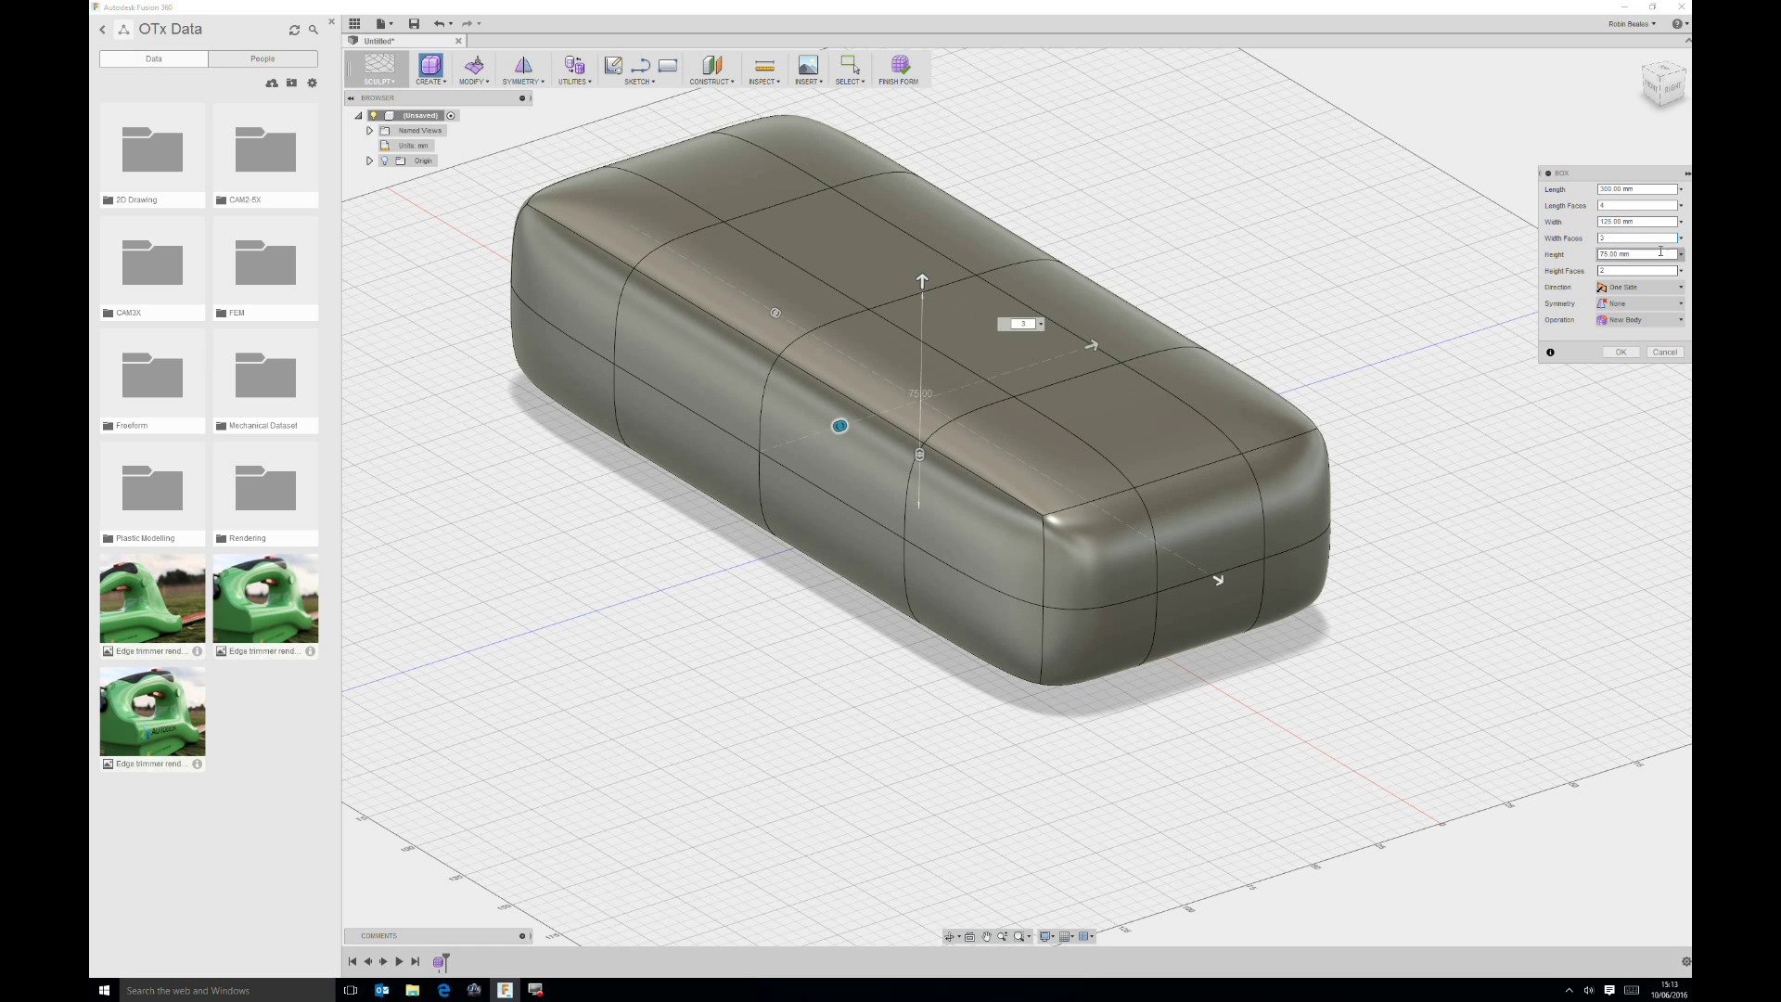
pyautogui.doubleClick(1623, 270)
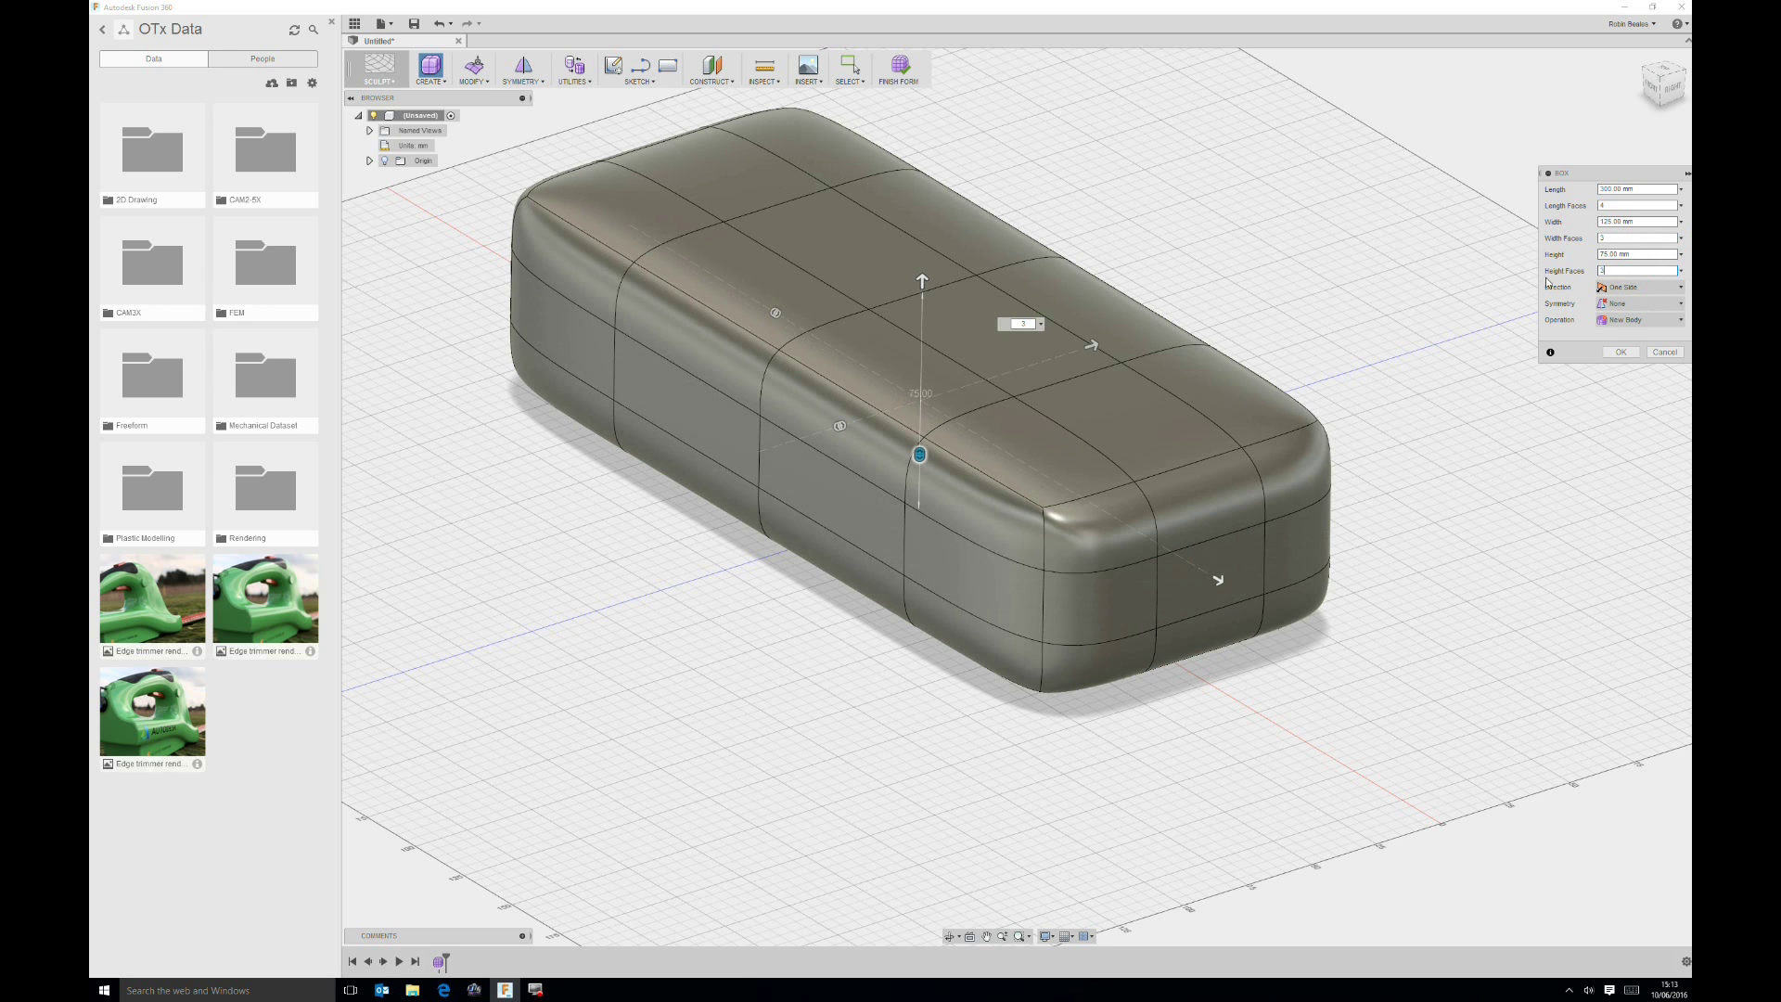
# Step: Apply Mirror symmetry across the box's width and finish creating the box
pyautogui.click(1639, 303)
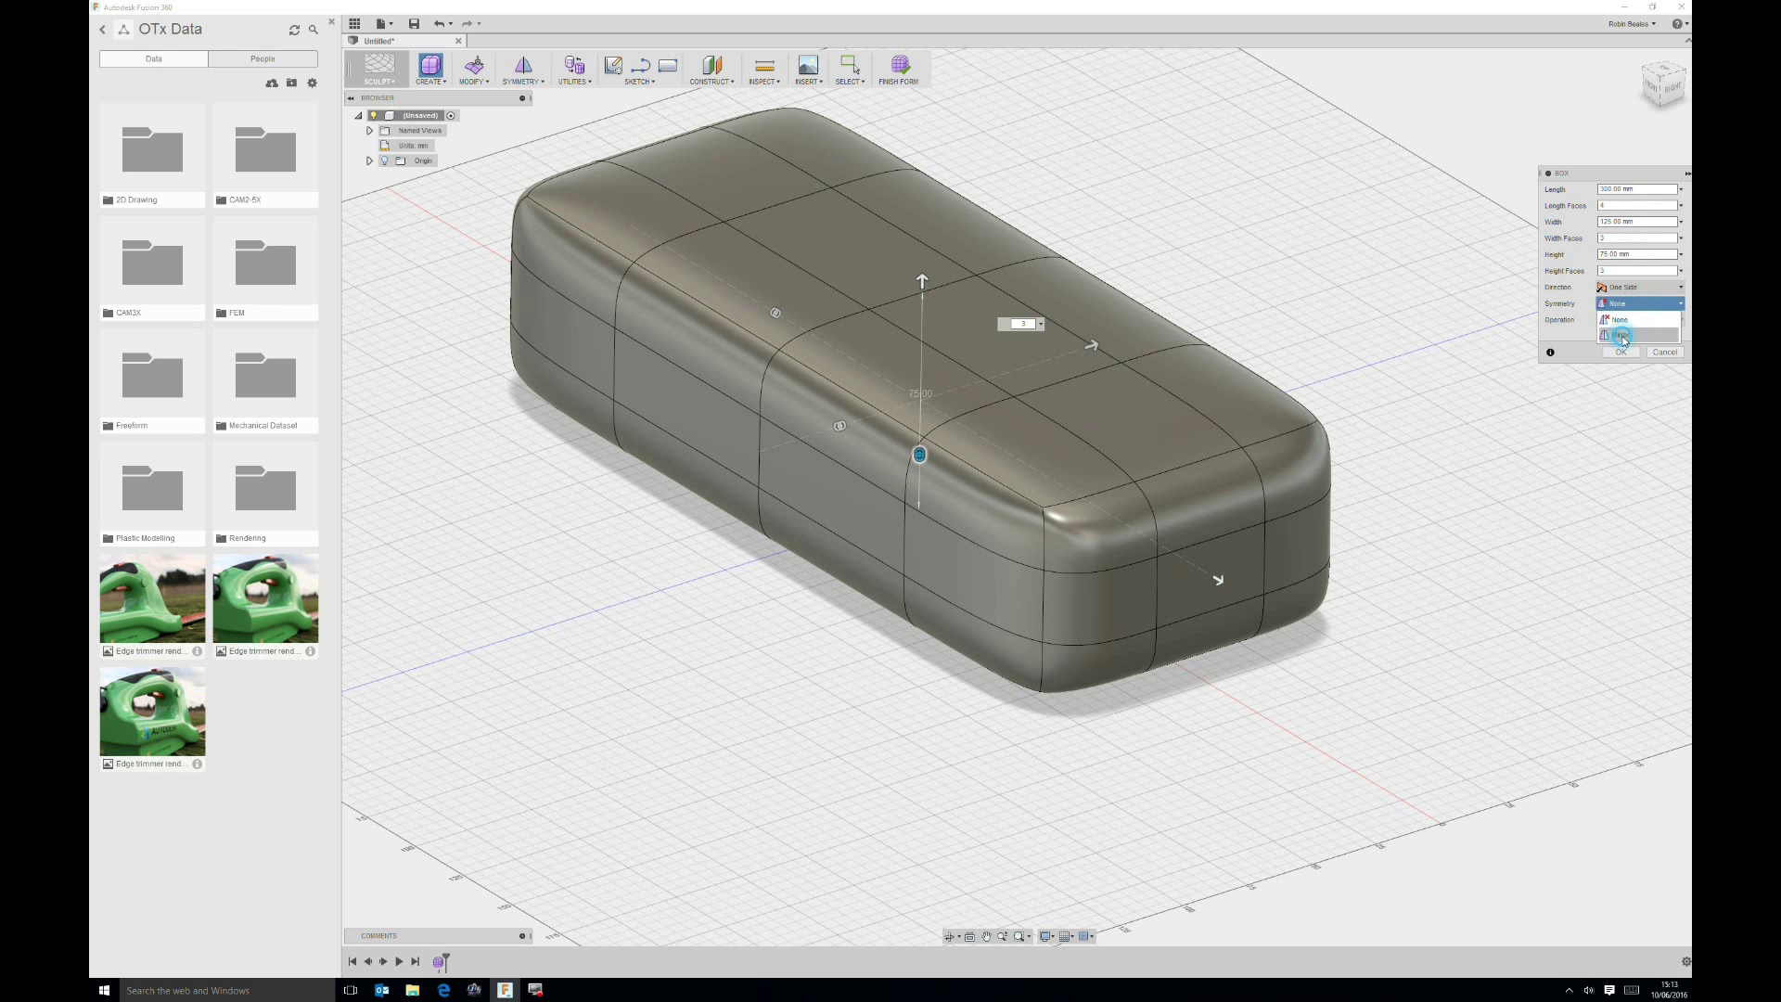
pyautogui.click(1622, 334)
pyautogui.click(1615, 321)
pyautogui.click(1614, 321)
pyautogui.click(1614, 336)
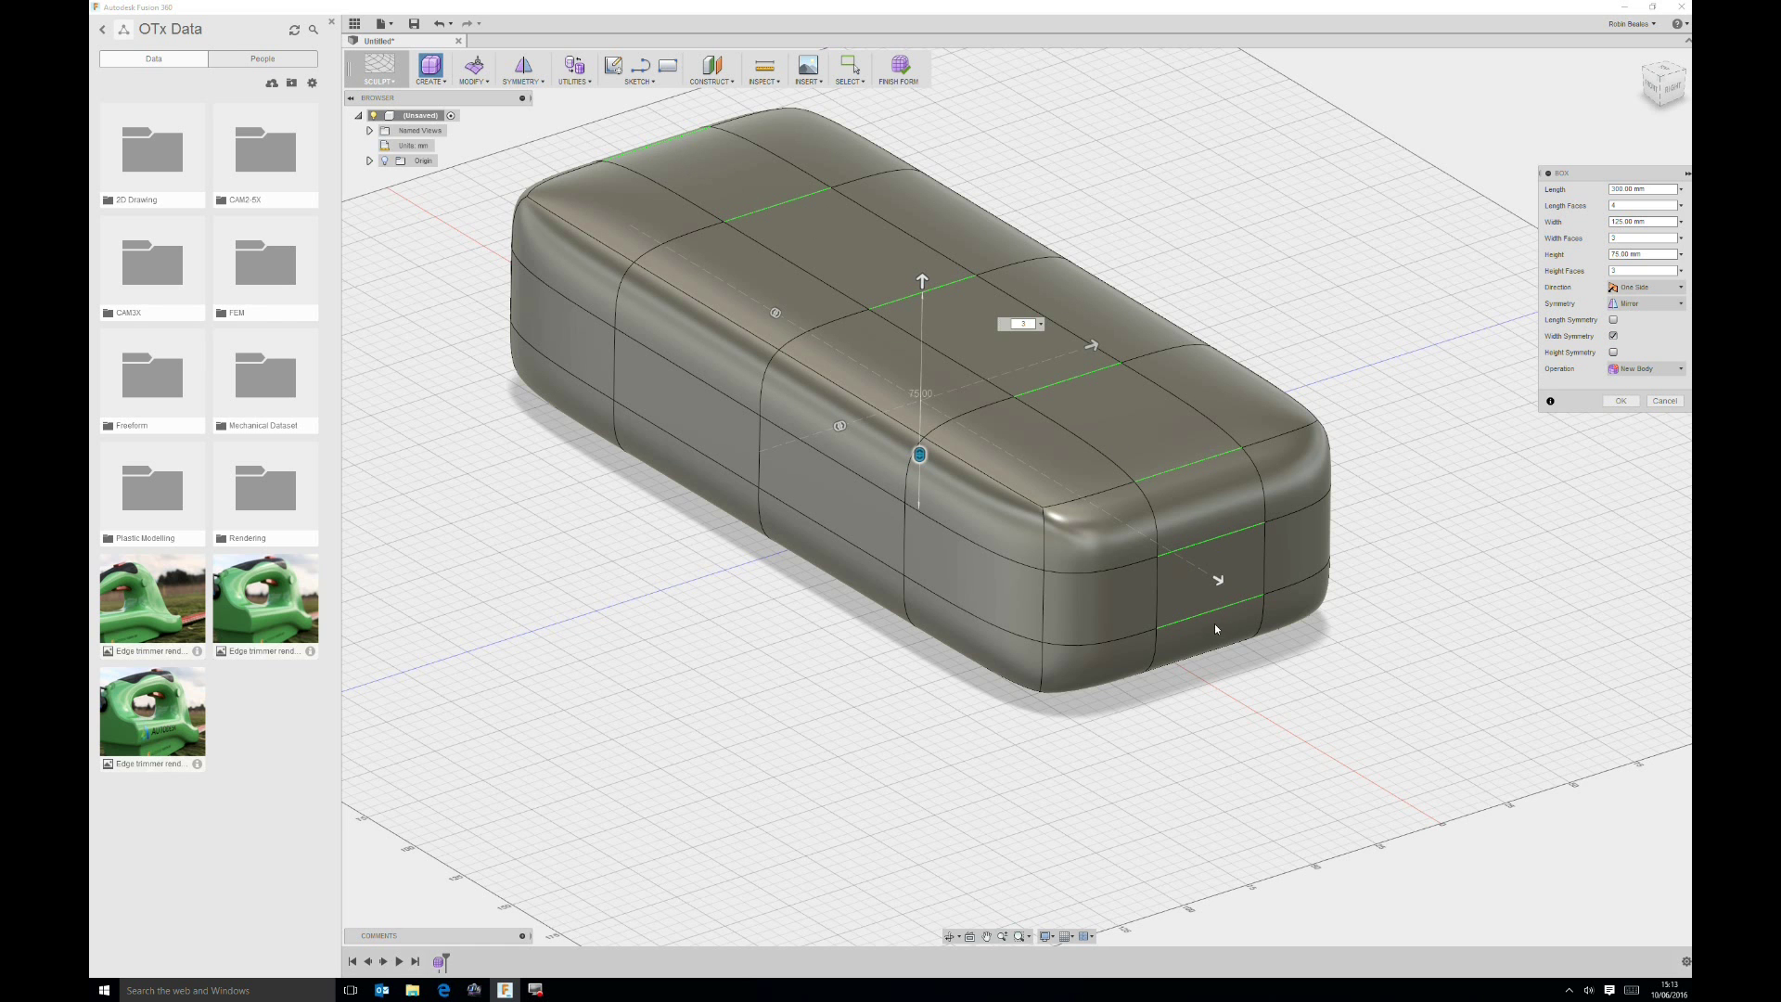
pyautogui.click(1621, 401)
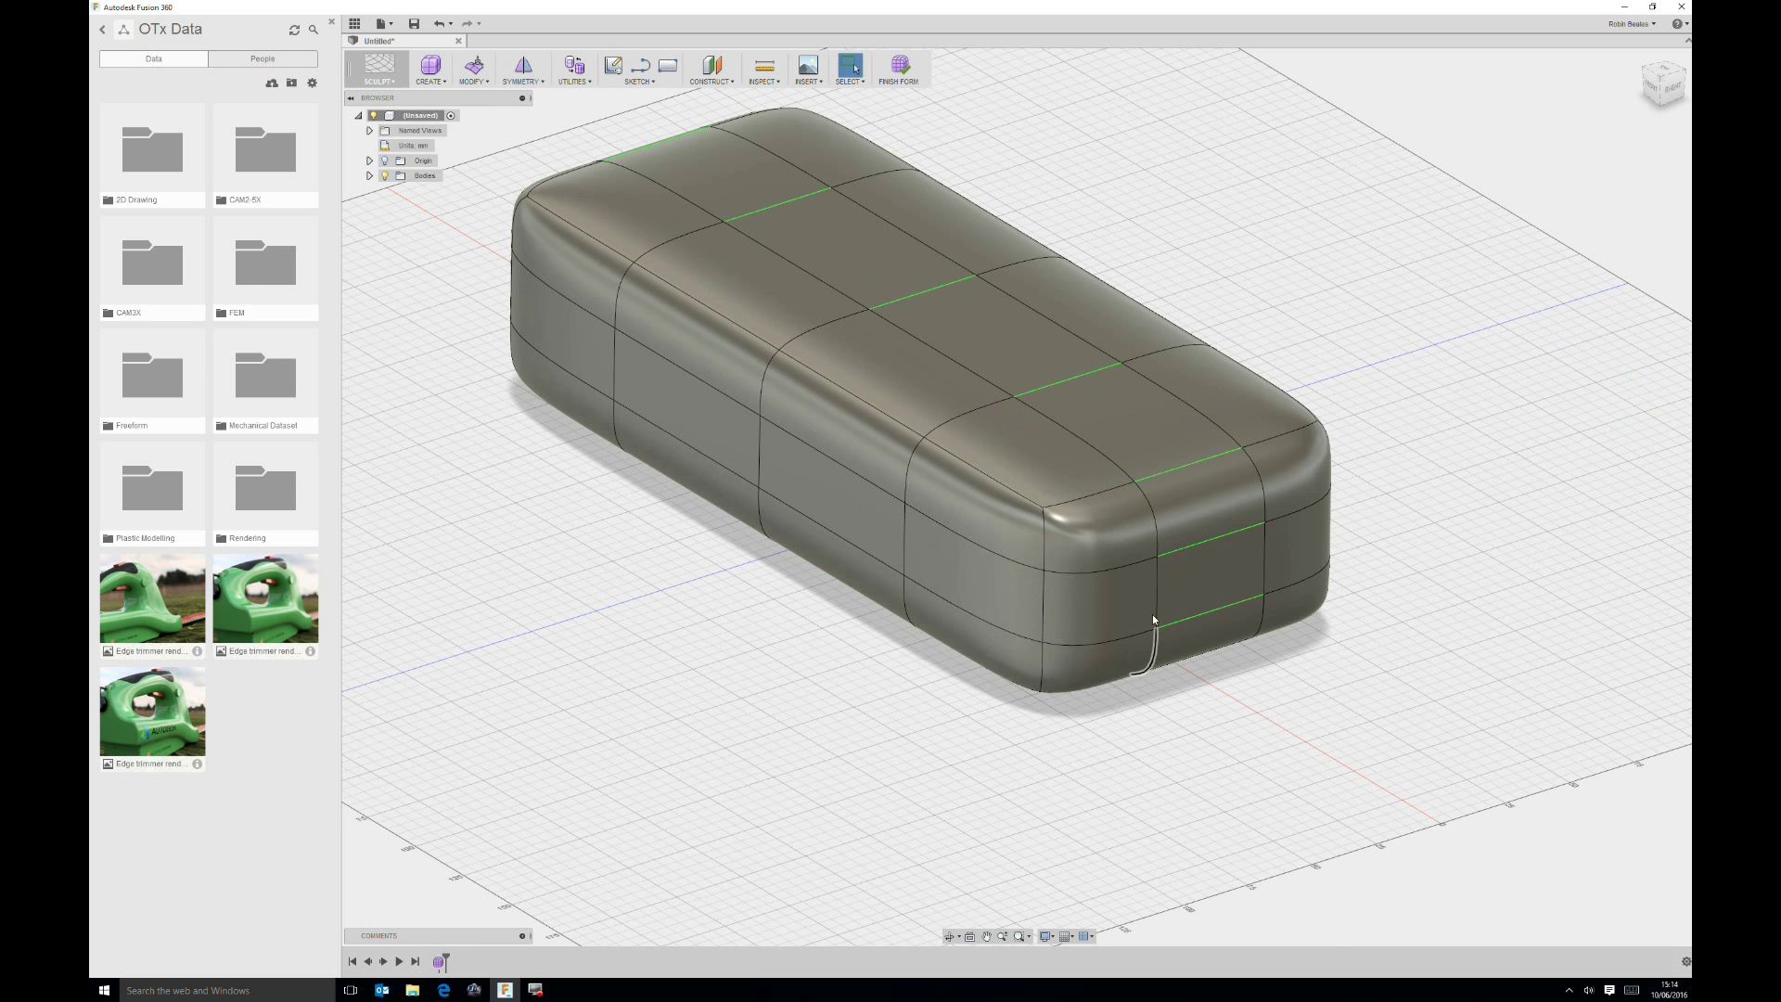
# Step: With Edit Form, select three adjacent upper faces along the long side, flatten them vertically and move them upward
pyautogui.moveTo(704, 439); pyautogui.dragTo(620, 536, button='middle')
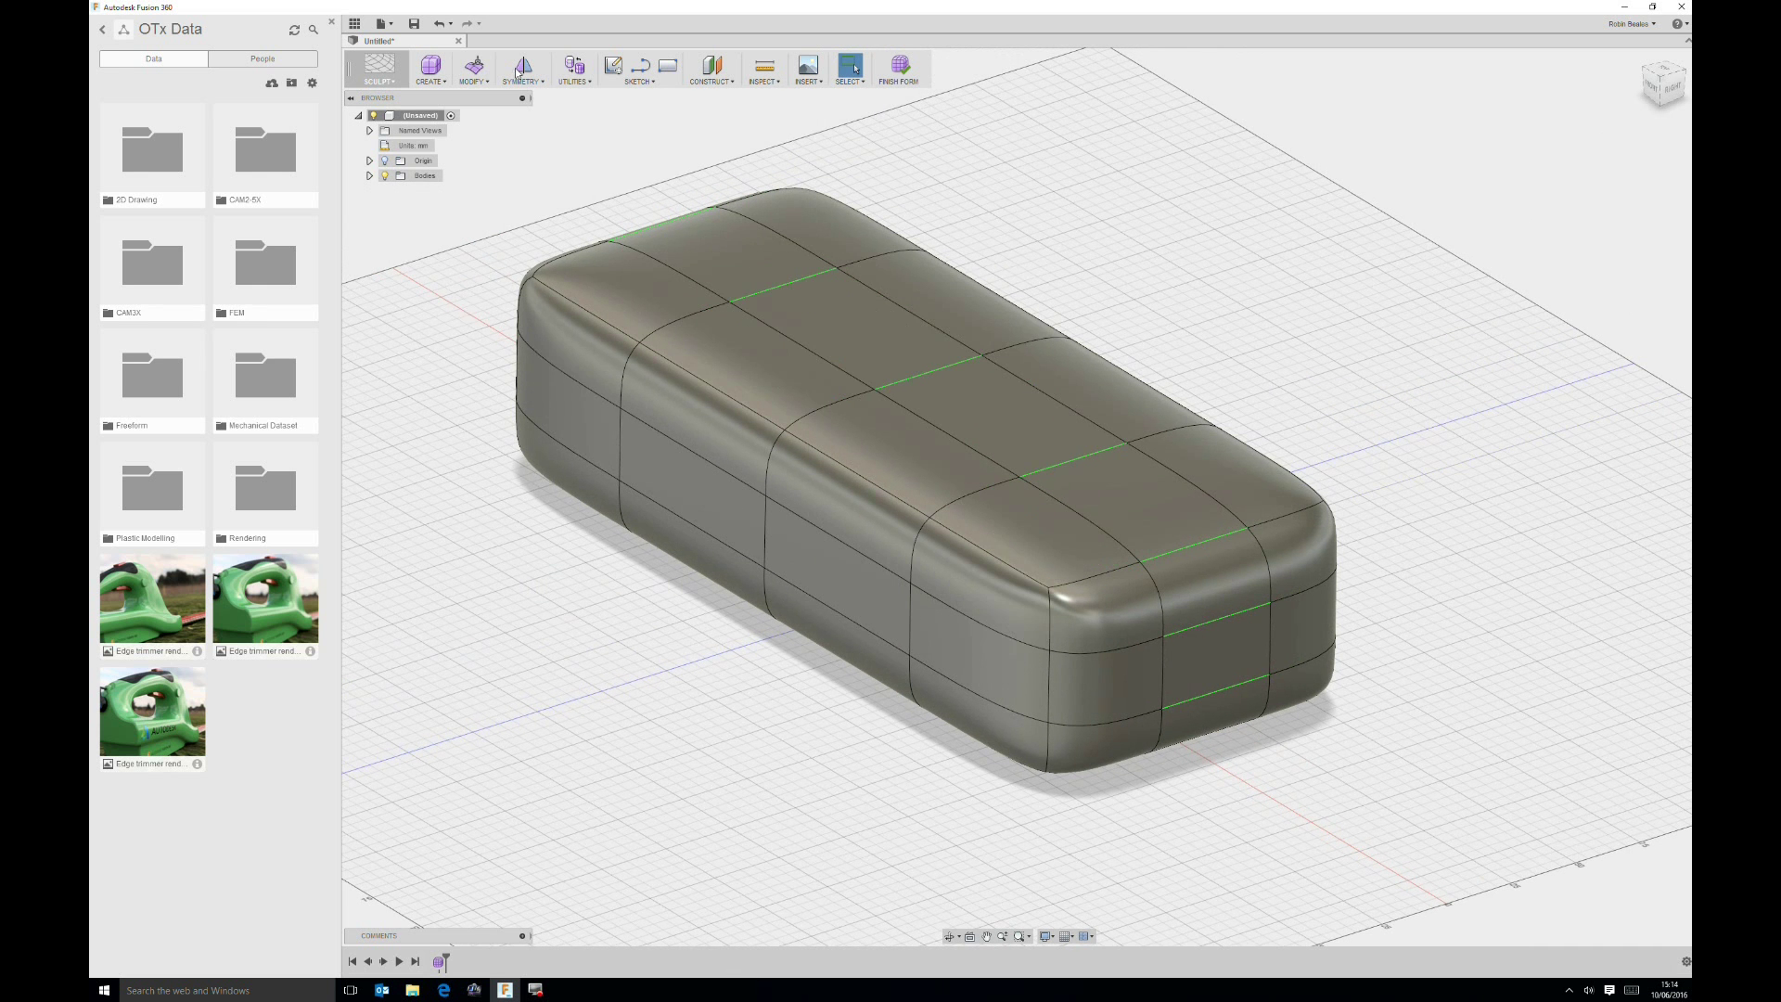
pyautogui.click(482, 90)
pyautogui.click(474, 68)
pyautogui.keyDown('ctrl'); pyautogui.click(707, 423); pyautogui.keyUp('ctrl')
pyautogui.keyDown('ctrl'); pyautogui.click(831, 505); pyautogui.keyUp('ctrl')
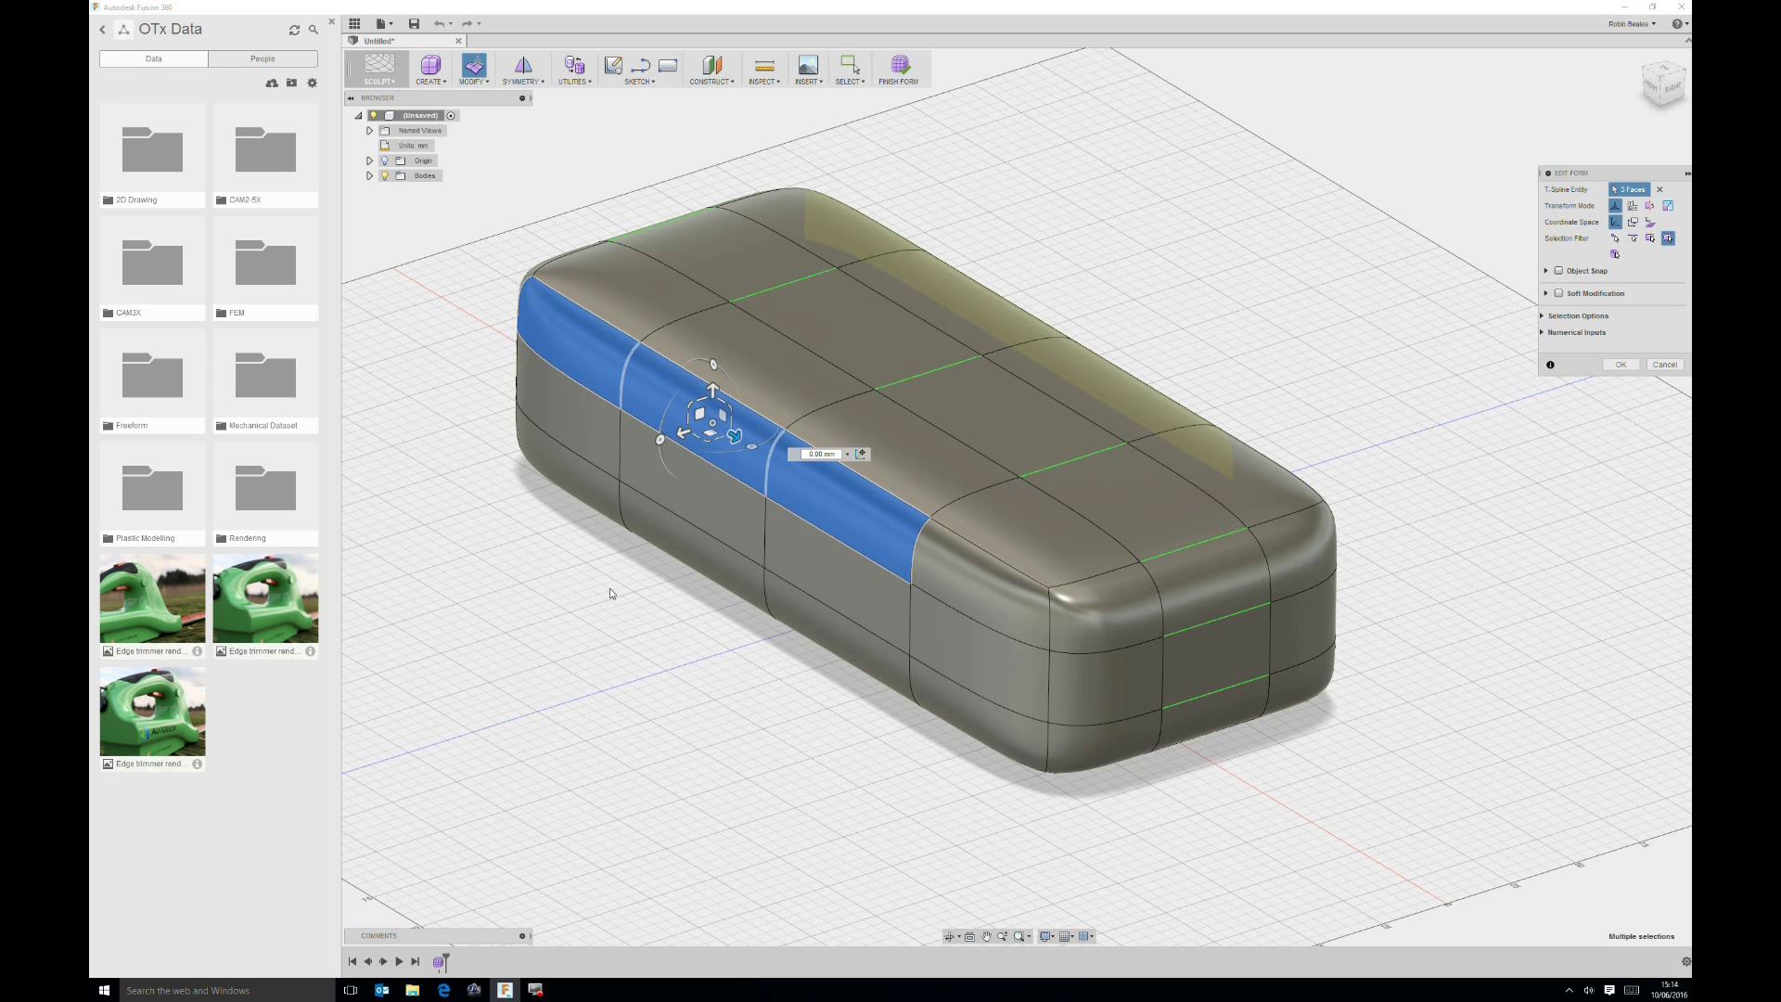
pyautogui.moveTo(726, 405); pyautogui.dragTo(728, 460)
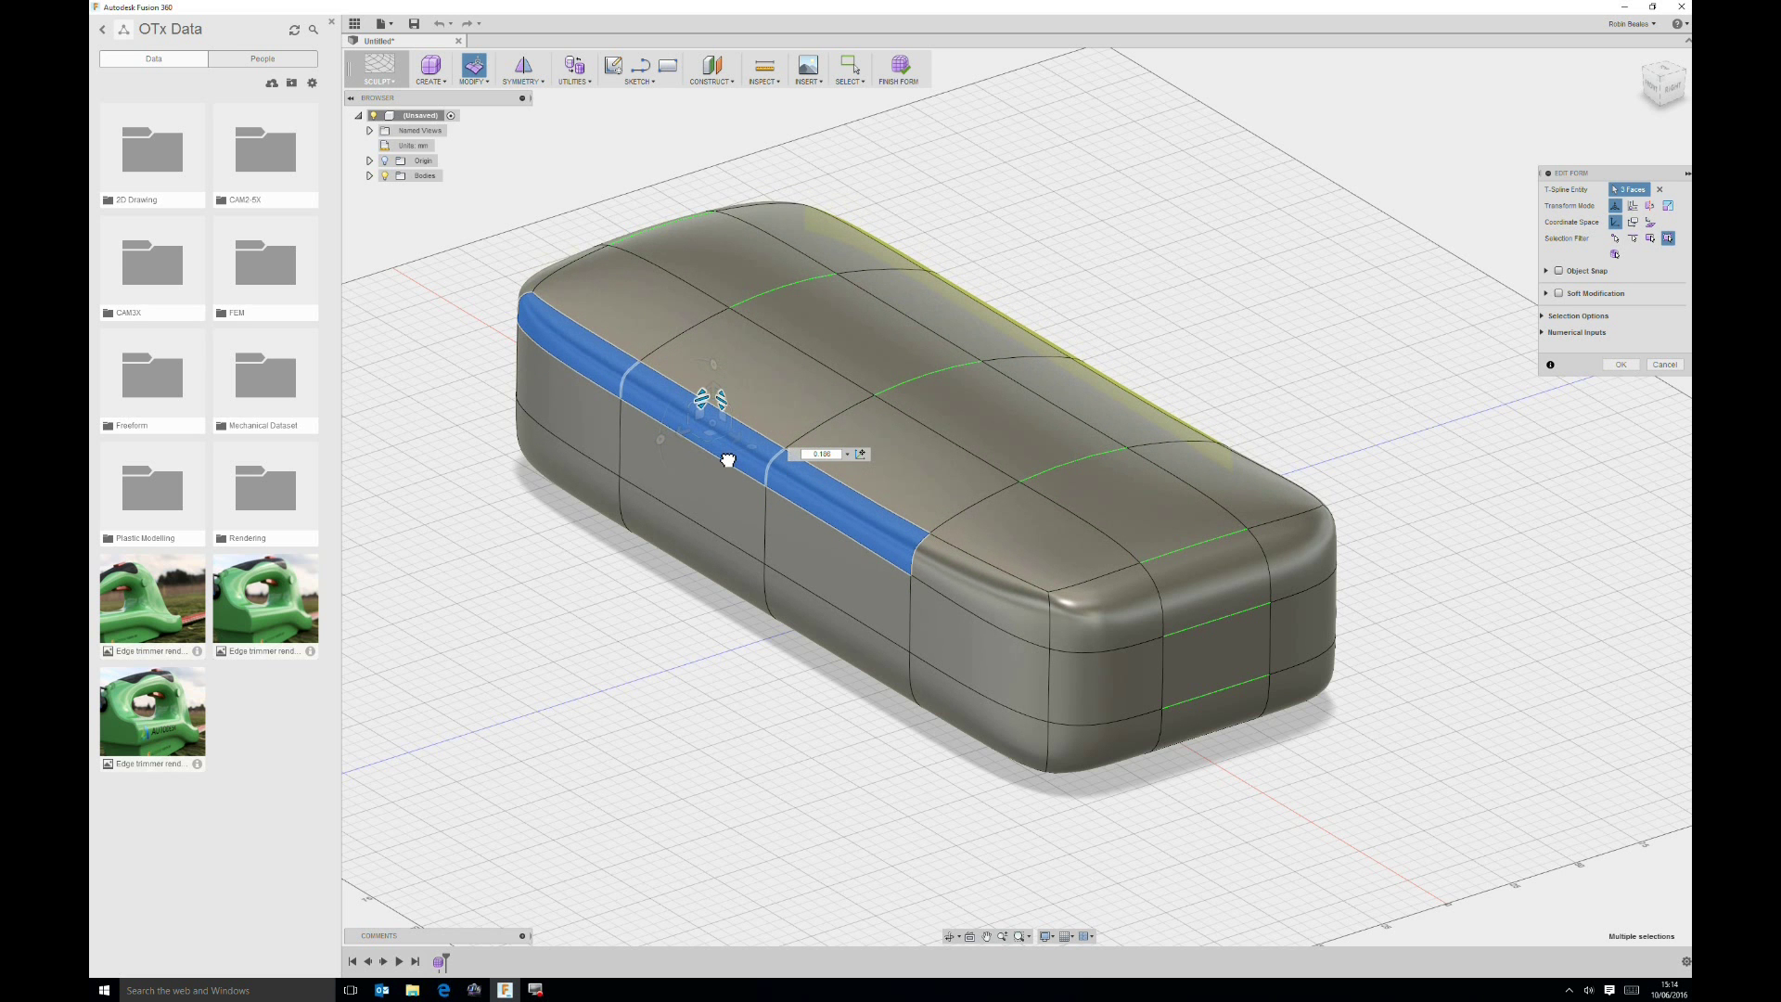
pyautogui.moveTo(717, 392); pyautogui.dragTo(709, 358)
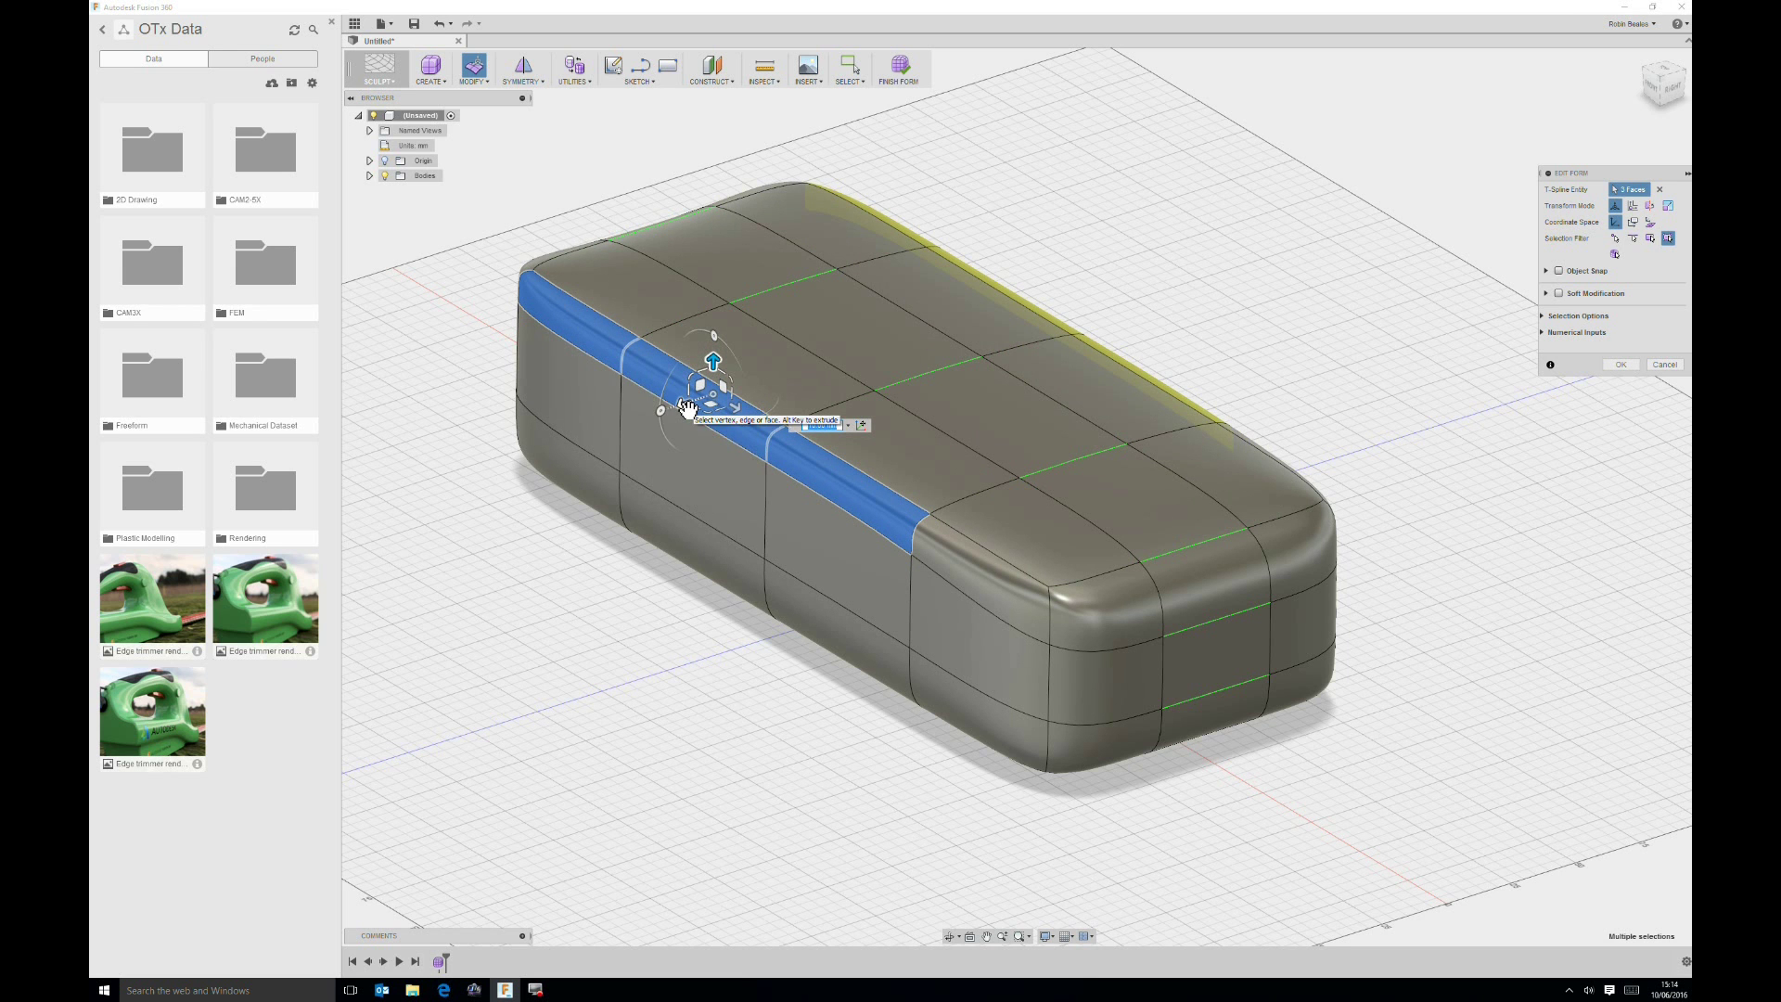
# Step: Extrude the three flattened side faces outward twice to form the inner part of the mirrored wings
pyautogui.moveTo(685, 406); pyautogui.dragTo(605, 485)
pyautogui.moveTo(745, 611); pyautogui.dragTo(726, 588, button='middle')
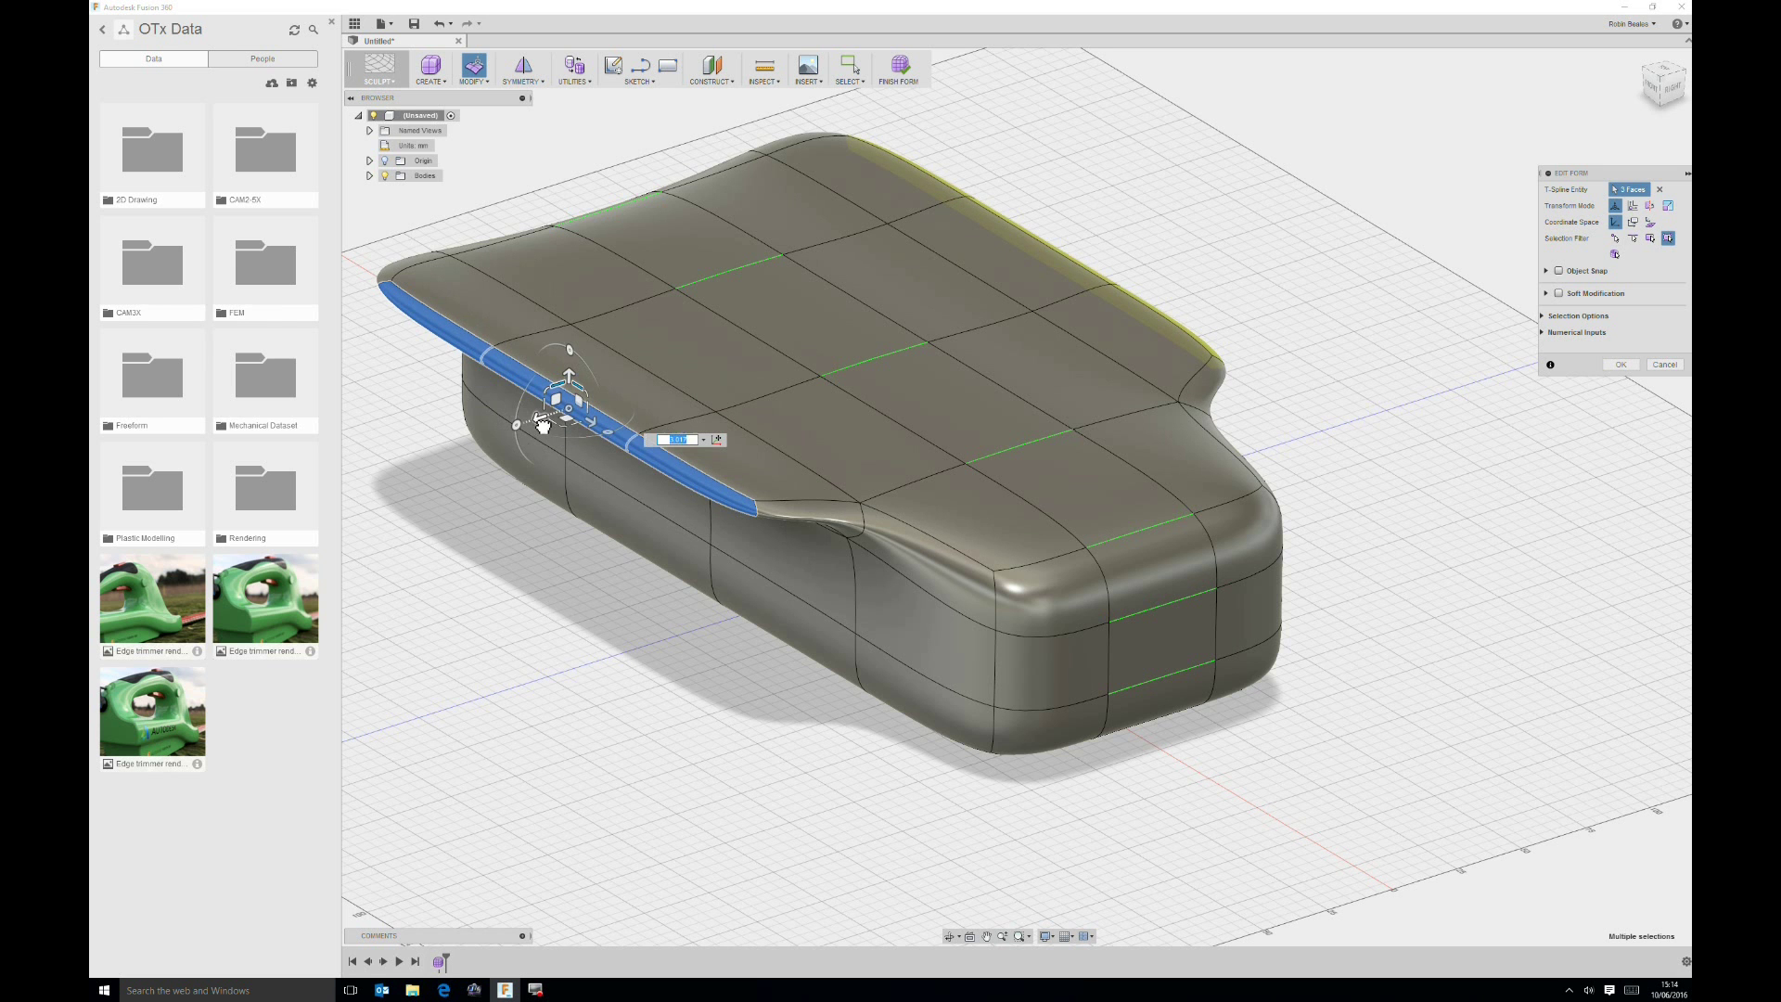
pyautogui.moveTo(493, 446); pyautogui.dragTo(458, 463)
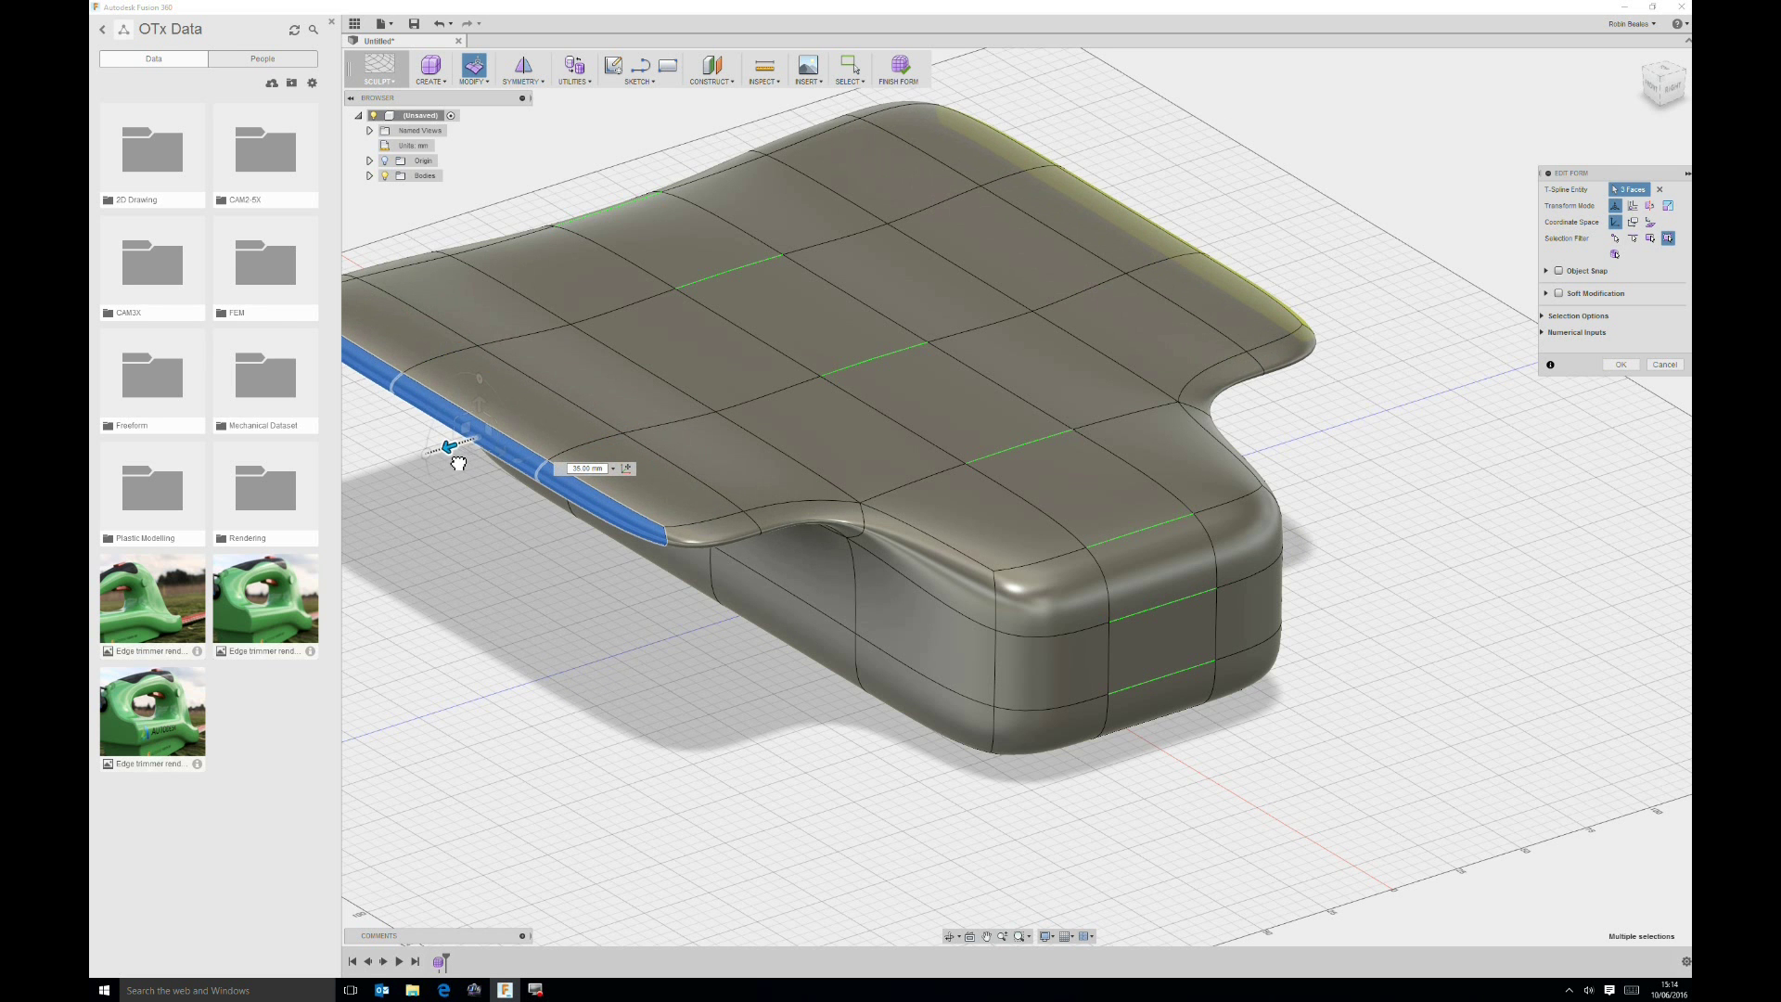
pyautogui.moveTo(637, 600); pyautogui.dragTo(793, 636, button='middle')
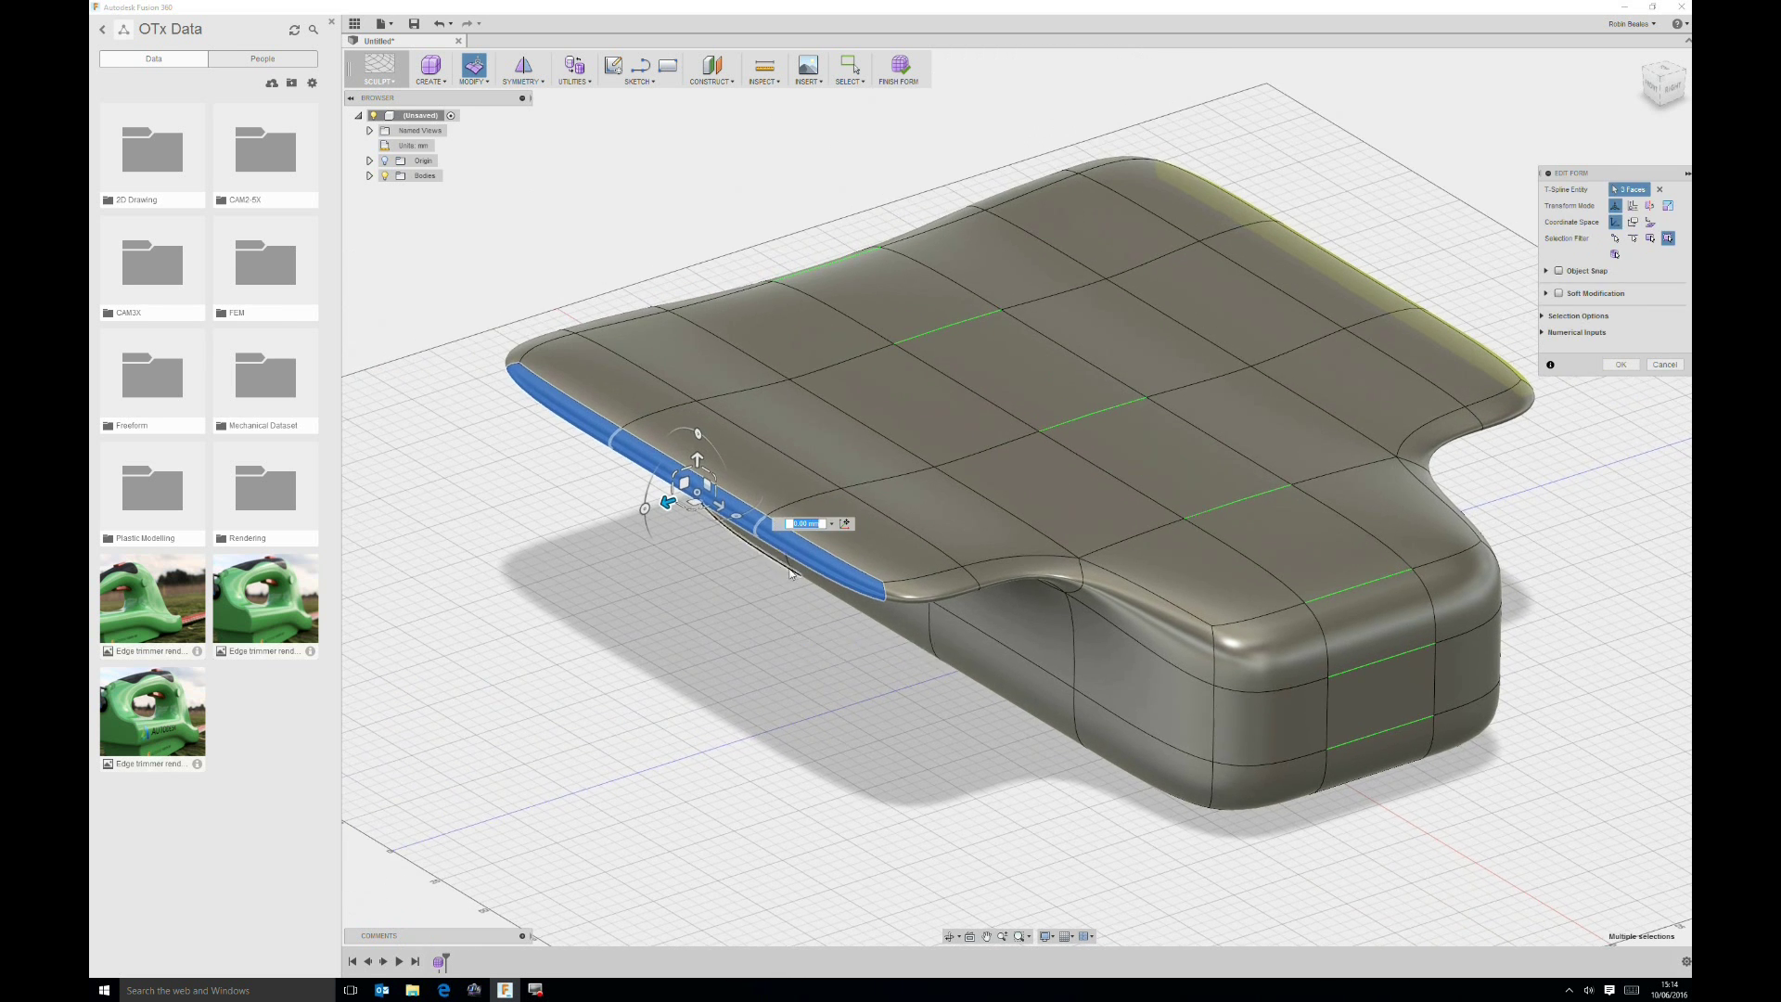
# Step: Reduce the selection to the two rear wing-edge faces and extrude them further outward to lengthen the wings
pyautogui.keyDown('ctrl'); pyautogui.click(803, 548); pyautogui.keyUp('ctrl')
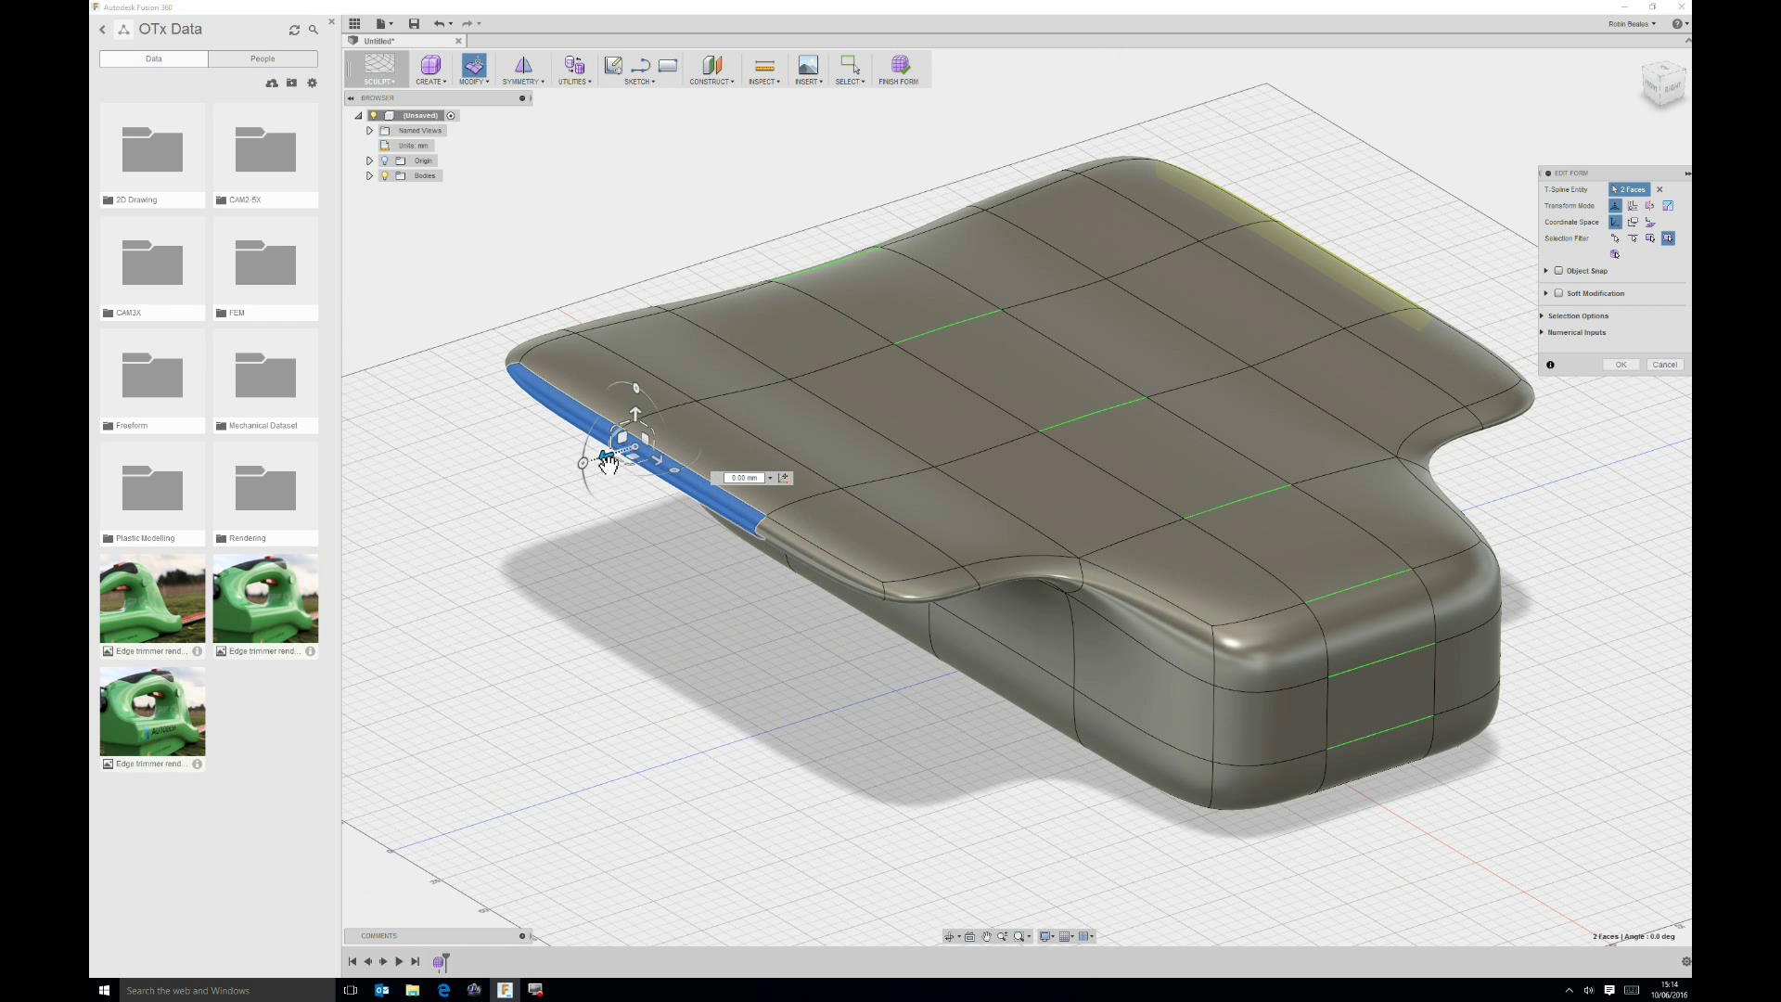
pyautogui.moveTo(605, 455); pyautogui.dragTo(398, 547)
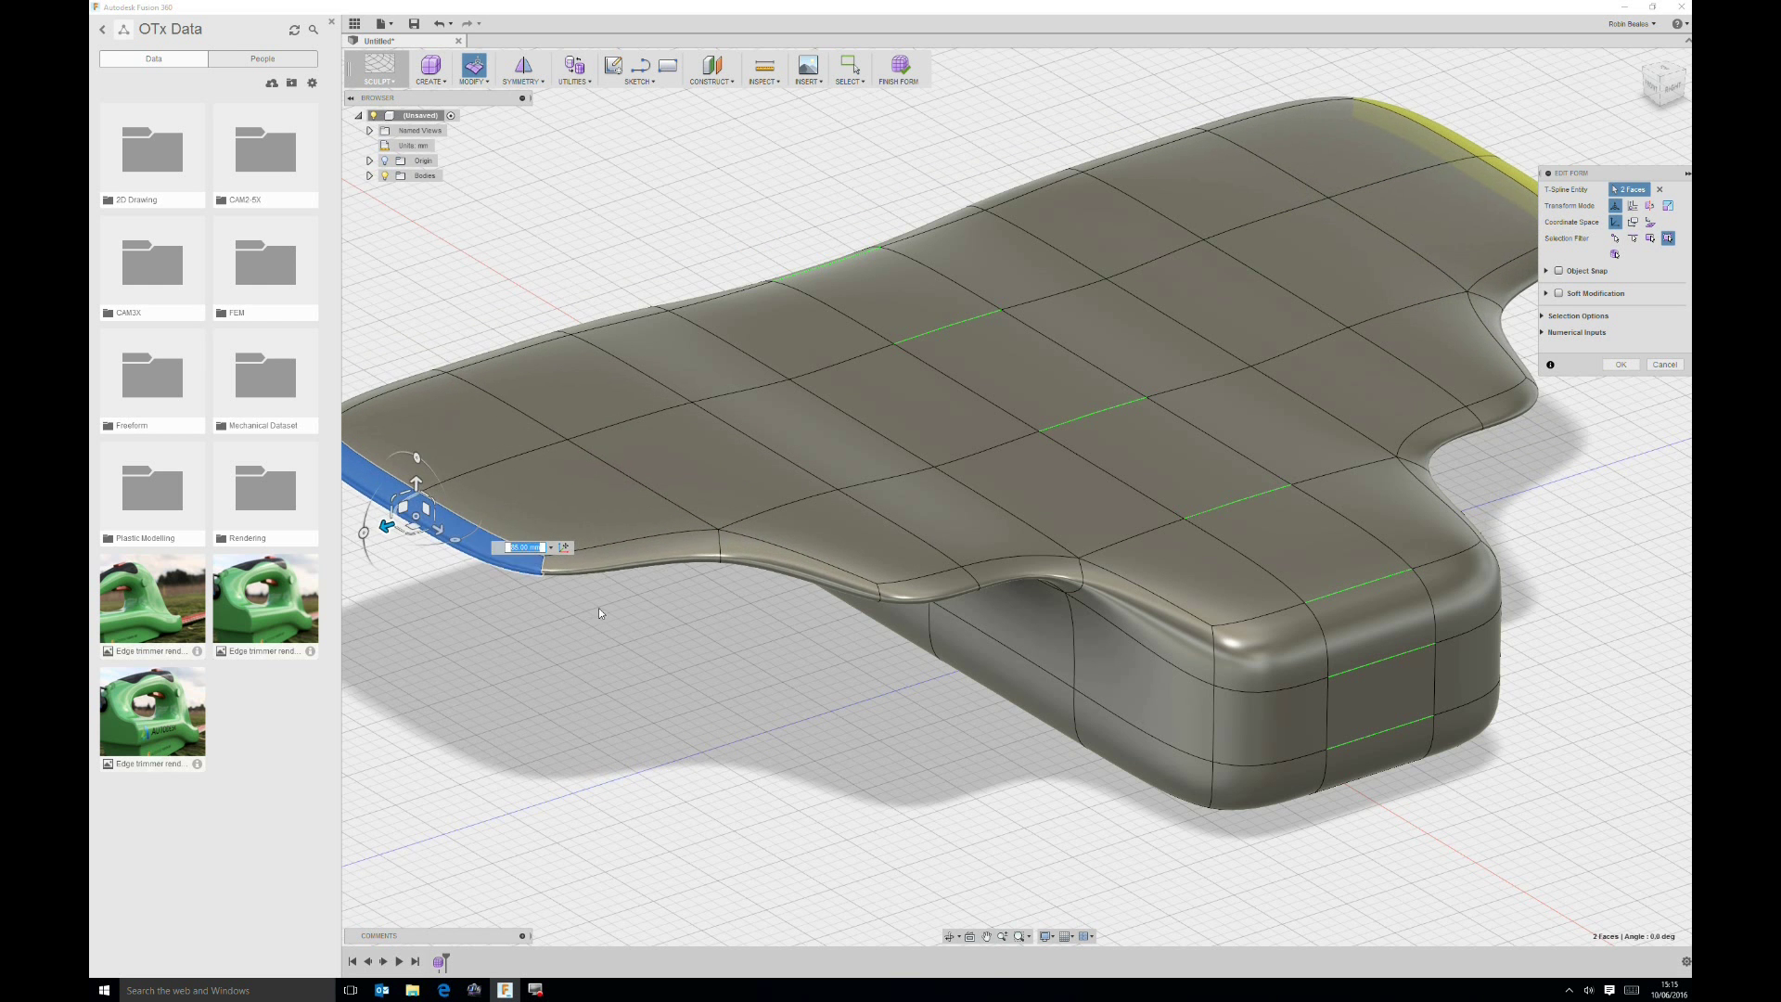
pyautogui.moveTo(664, 616); pyautogui.dragTo(732, 635, button='middle')
pyautogui.scroll(-3, 732, 635)
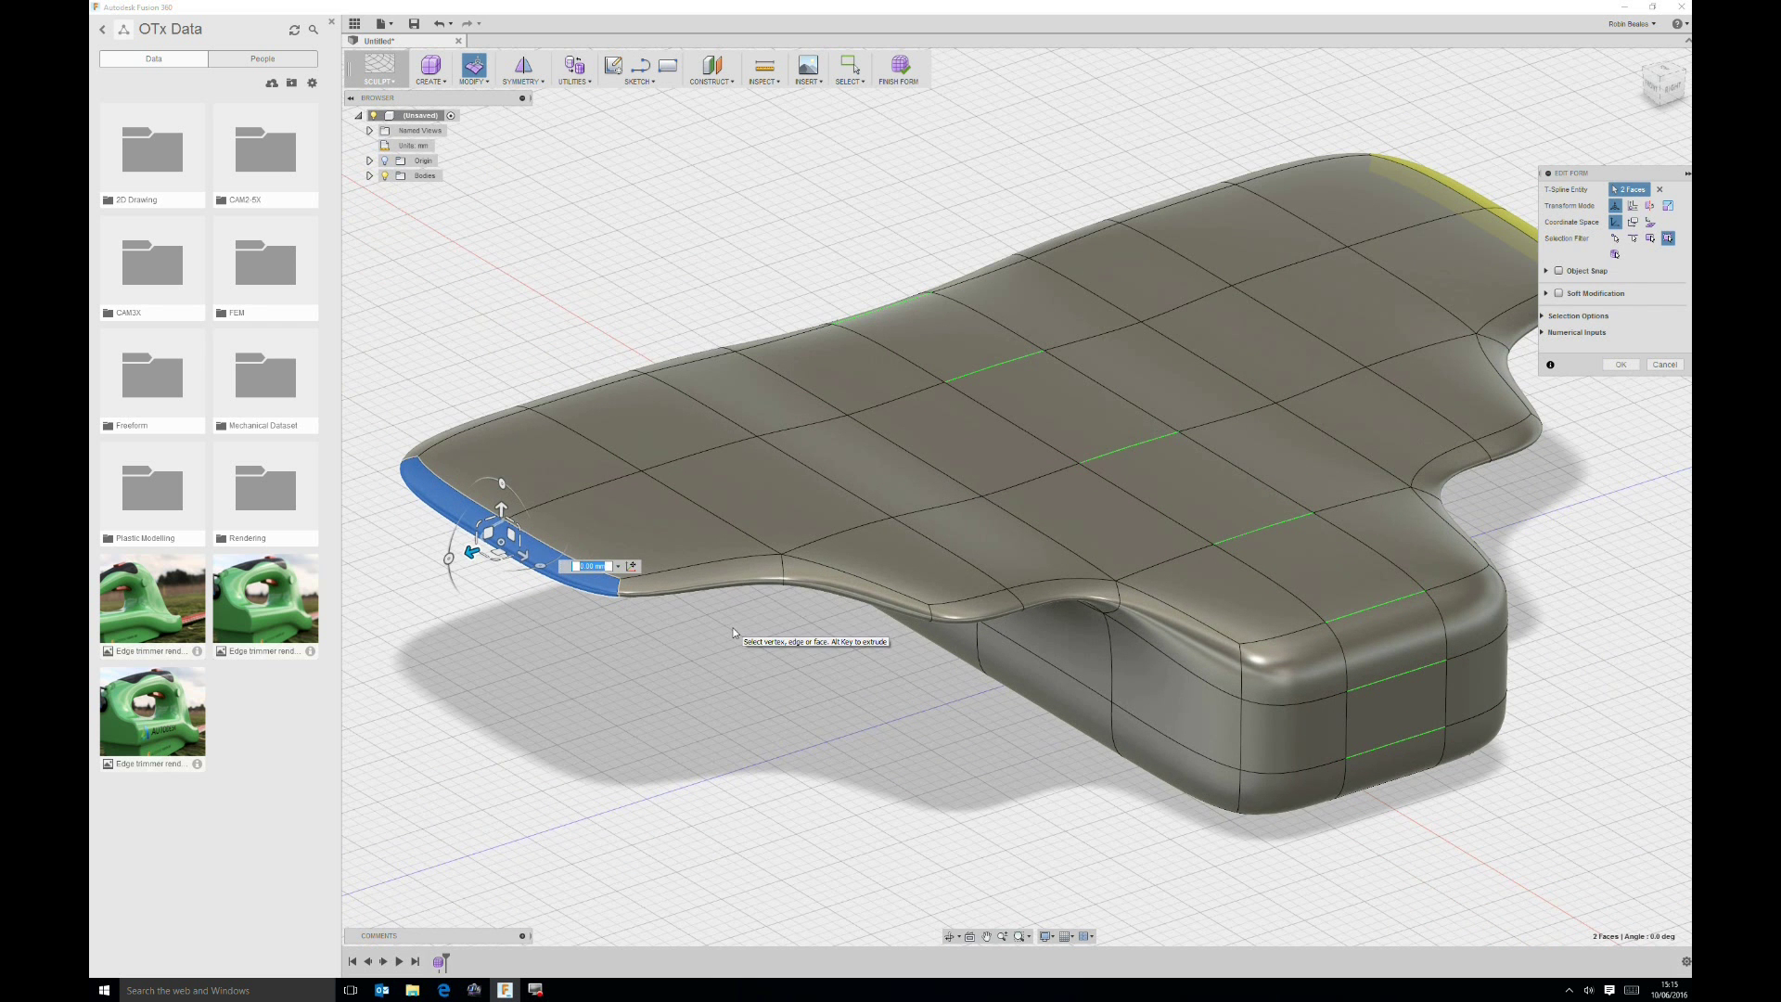
# Step: Select the front edge where the outer wing meets the inner wing and move it outward and forward in the plan view
pyautogui.click(782, 572)
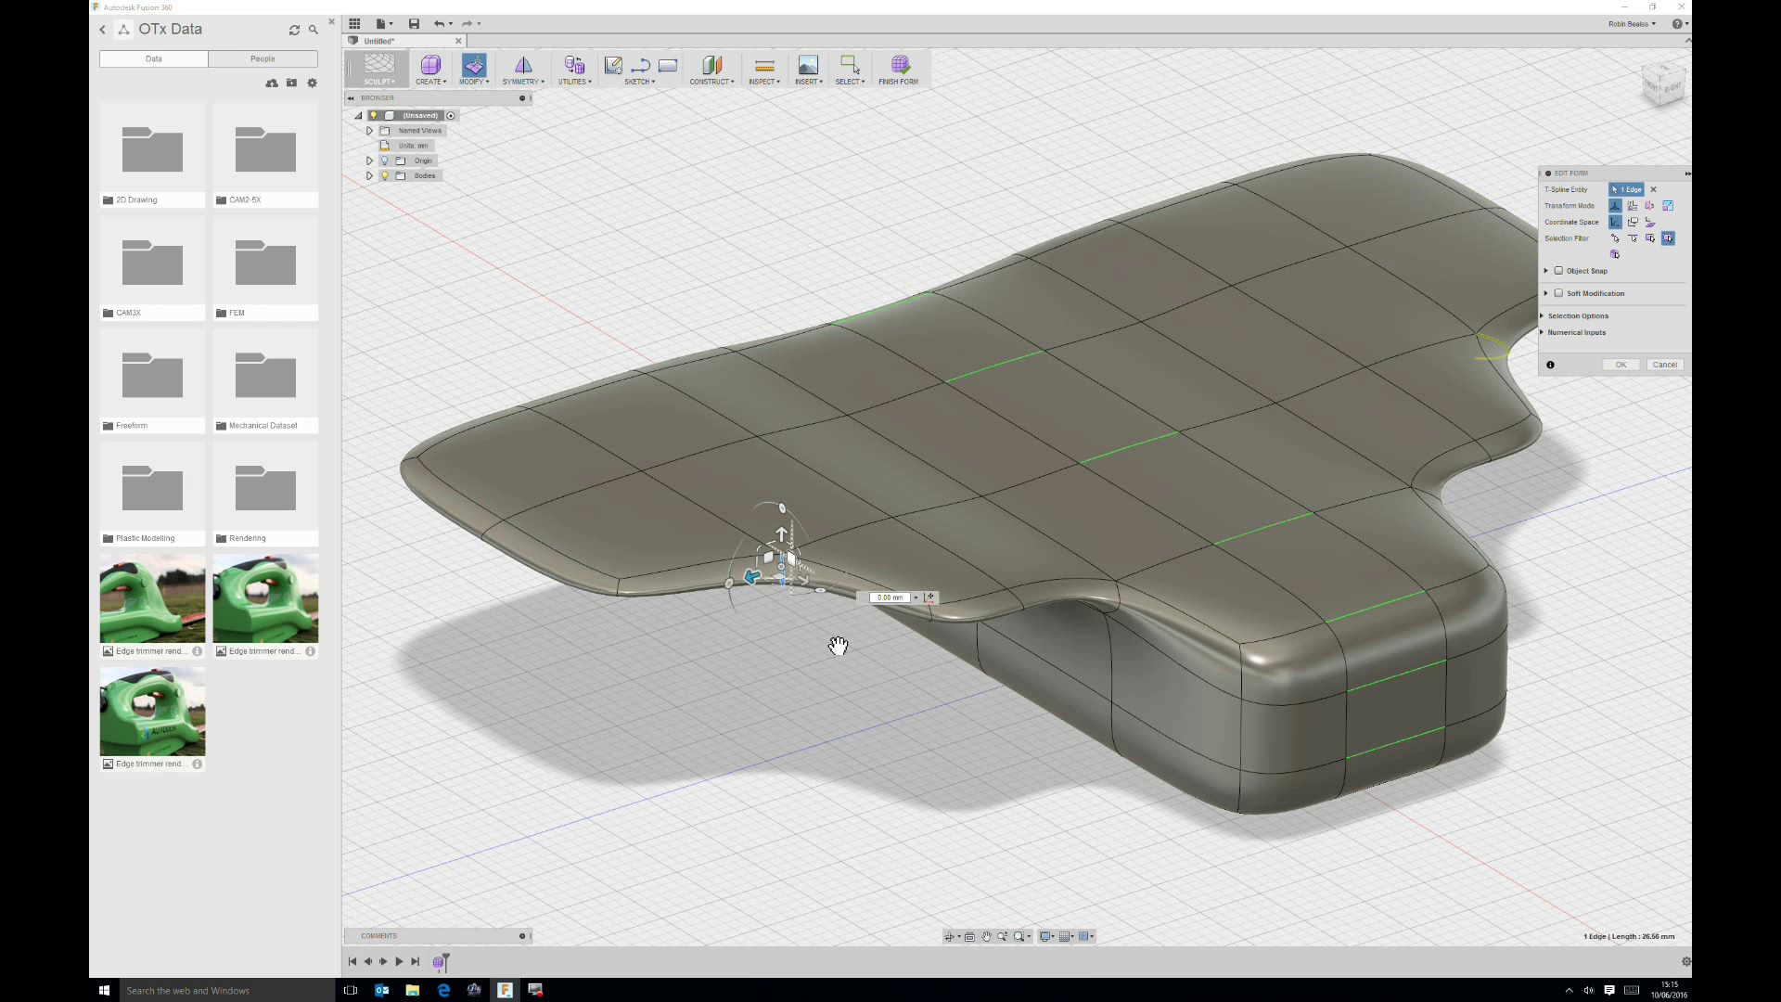
pyautogui.click(1666, 75)
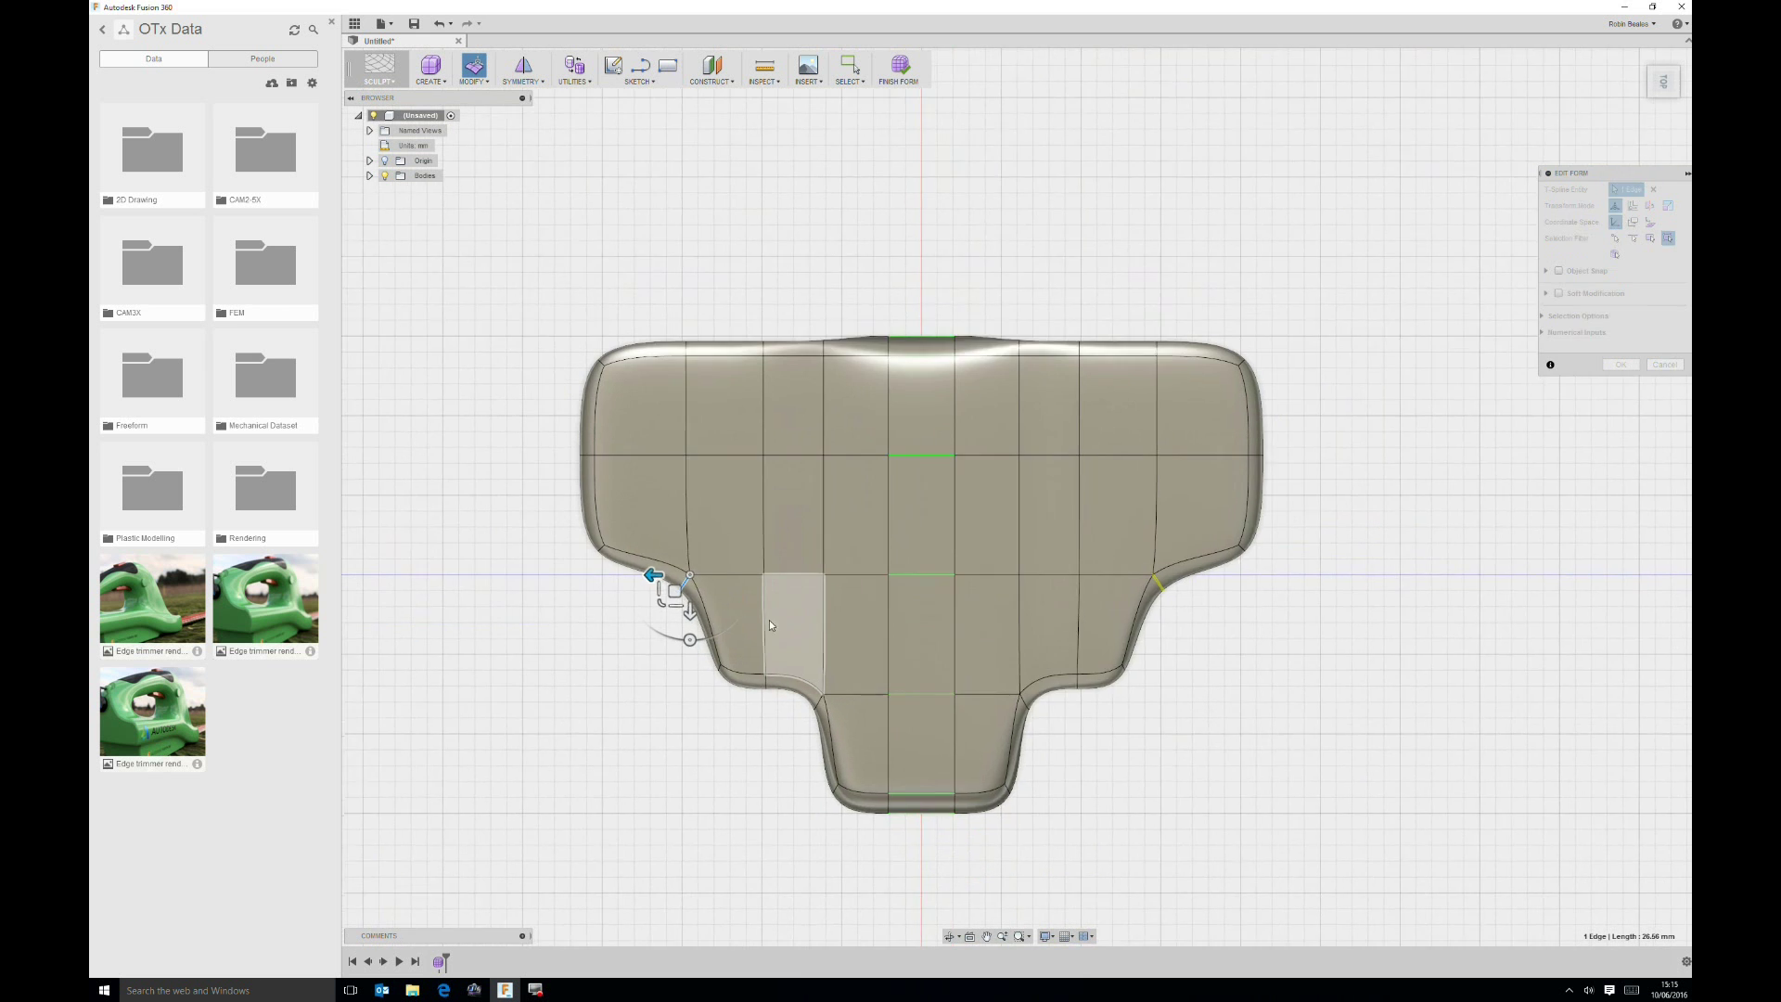
pyautogui.moveTo(661, 579); pyautogui.dragTo(590, 646)
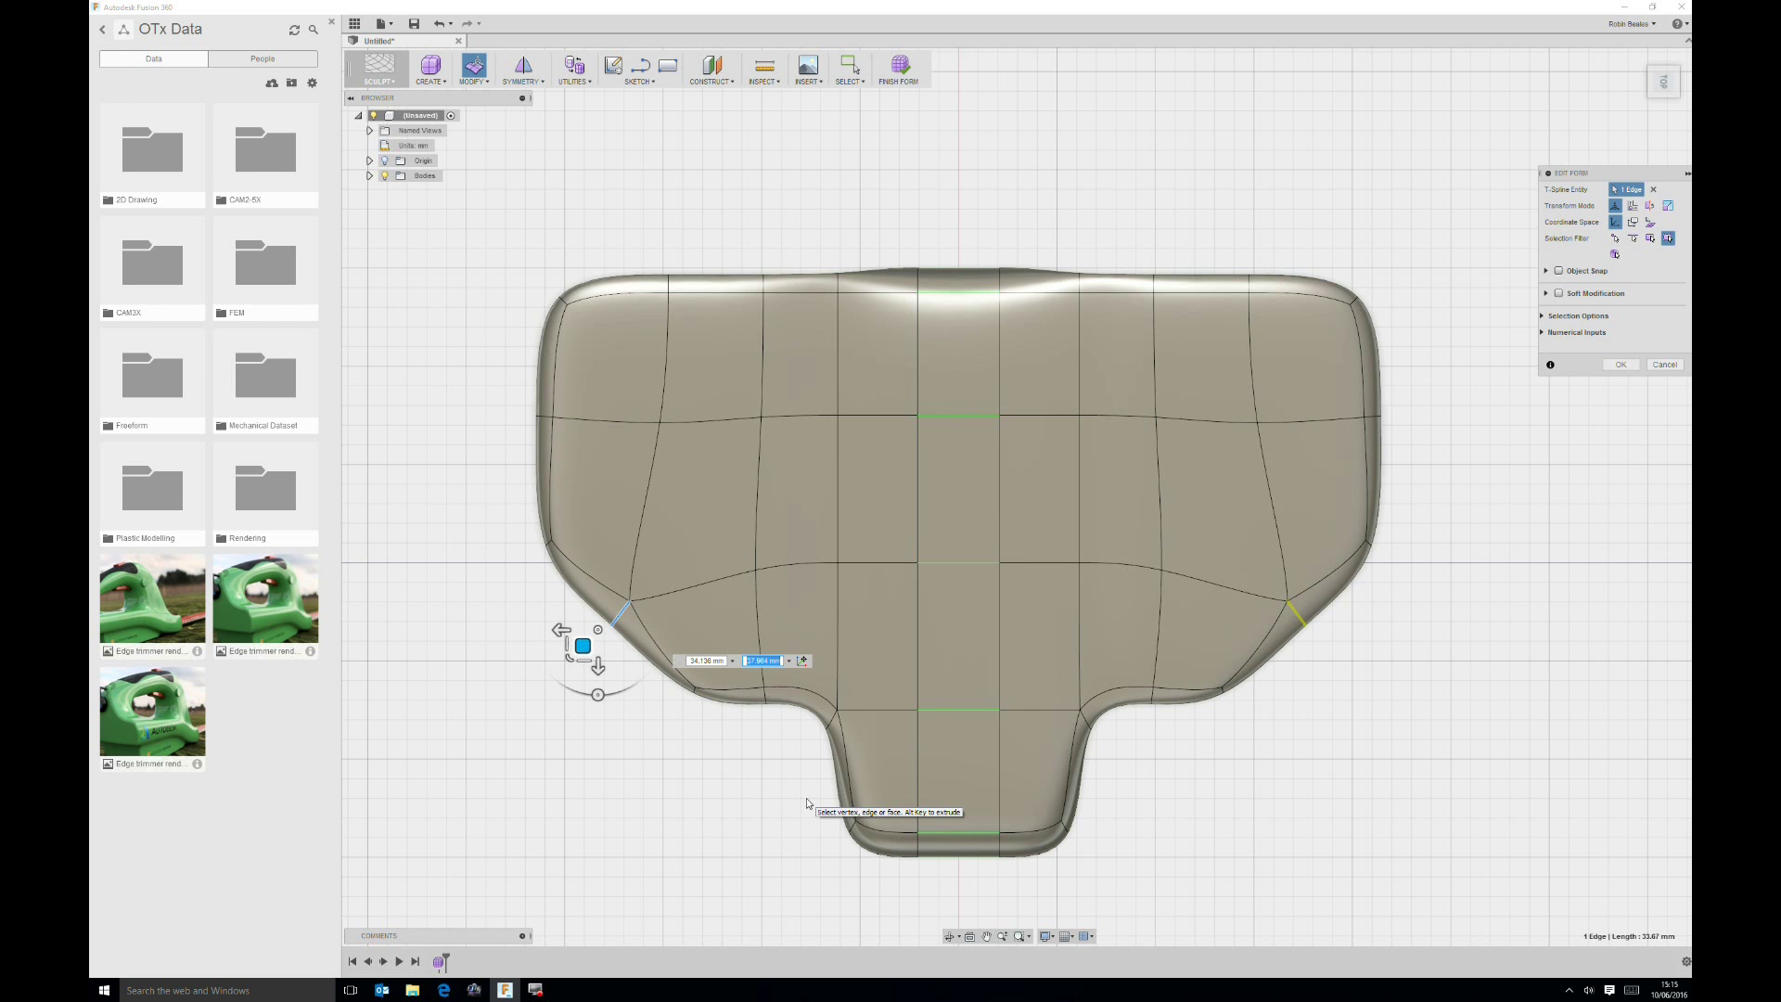
pyautogui.click(729, 762)
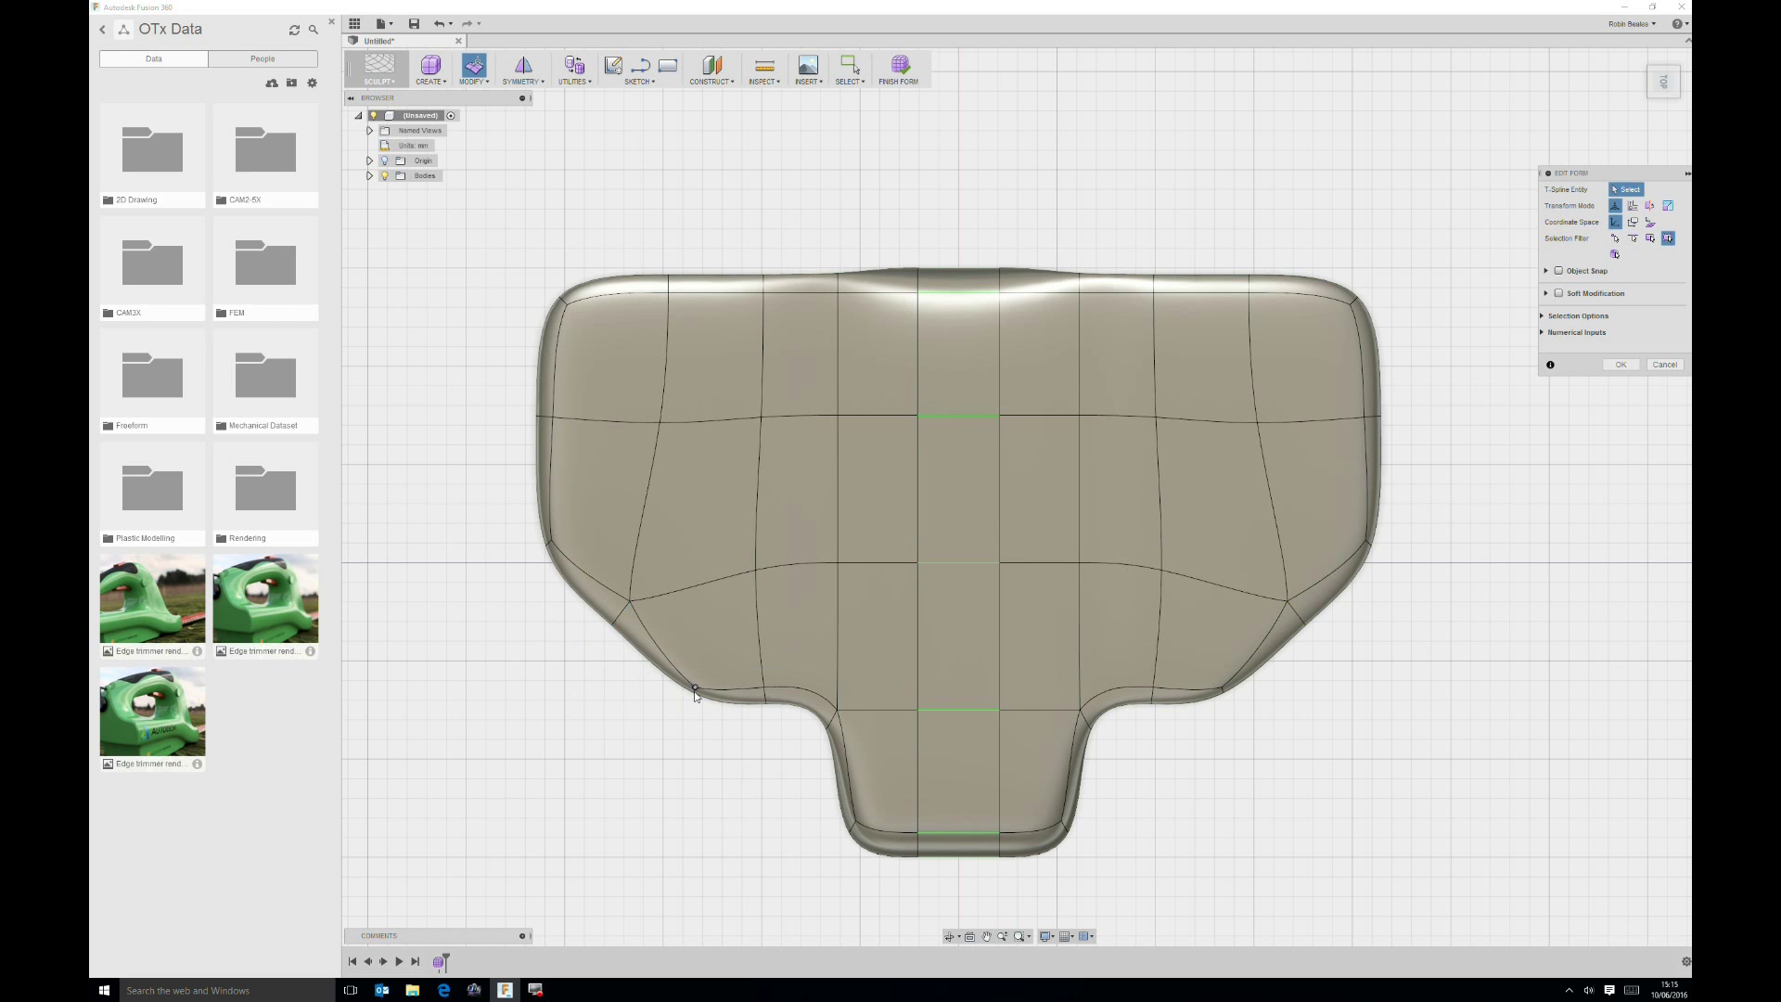
# Step: Move the edge at the inner wing's front corner in toward the fuselage to taper the wing outline
pyautogui.scroll(-2, 694, 691)
pyautogui.scroll(8, 700, 687)
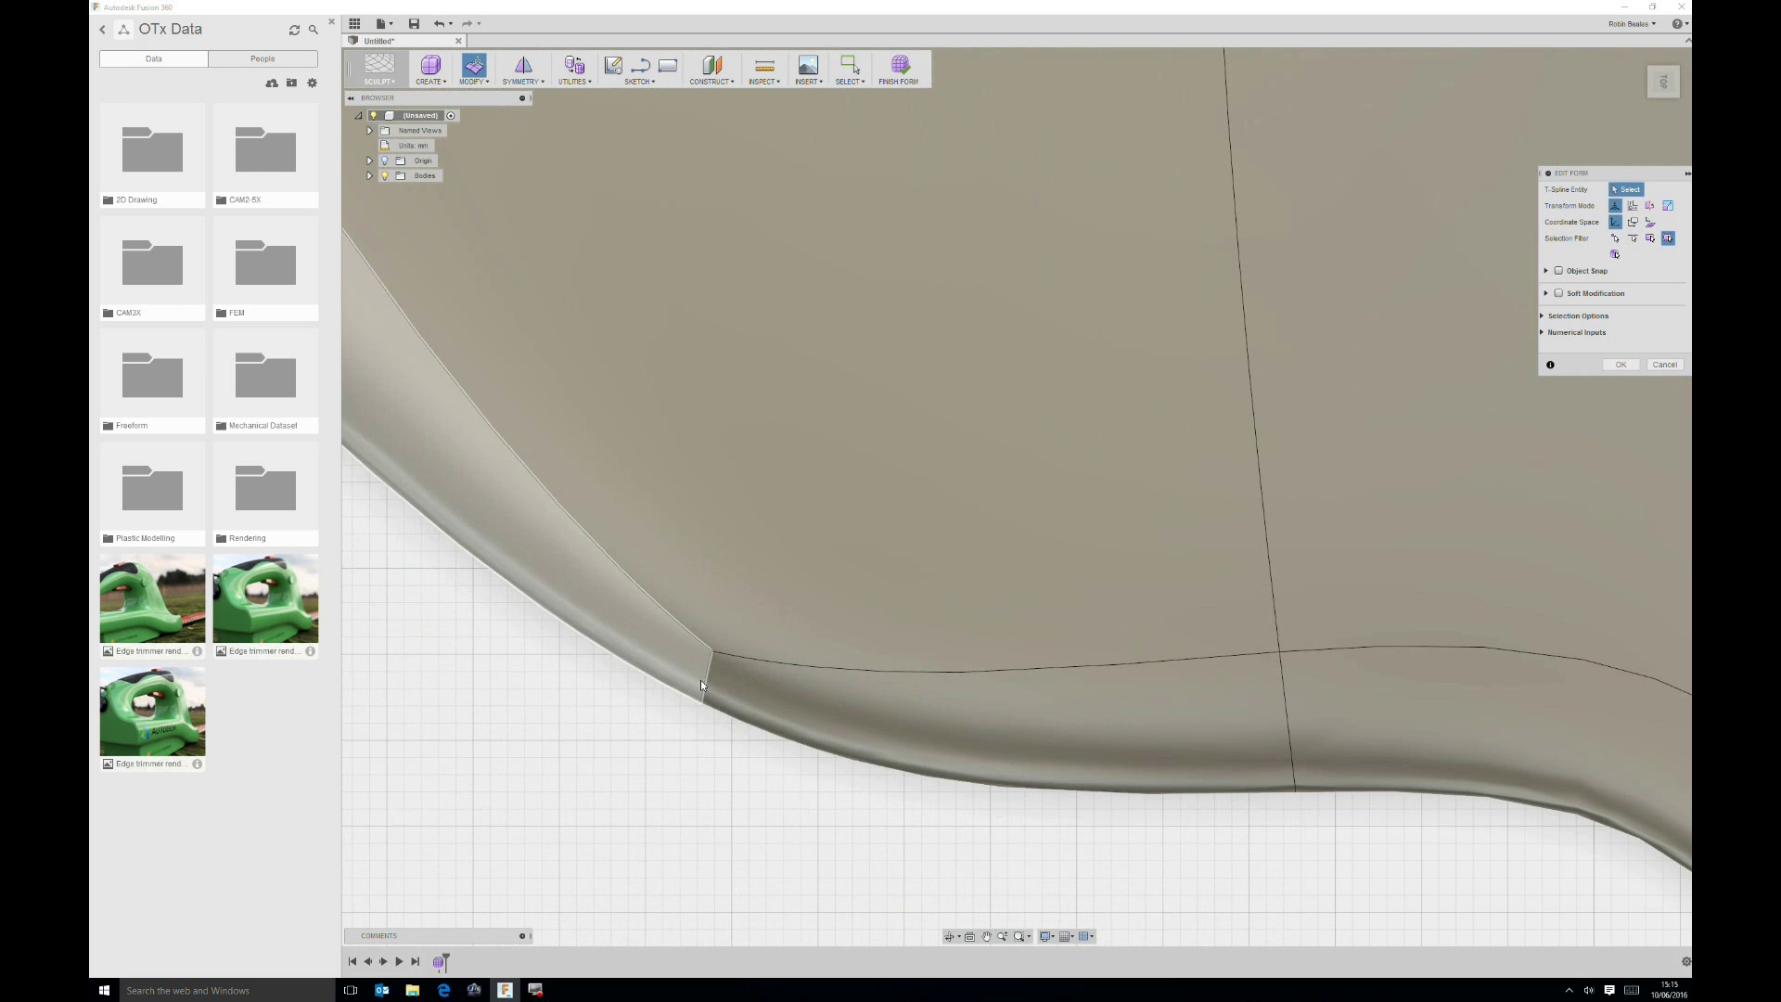
pyautogui.click(707, 688)
pyautogui.scroll(-6, 708, 690)
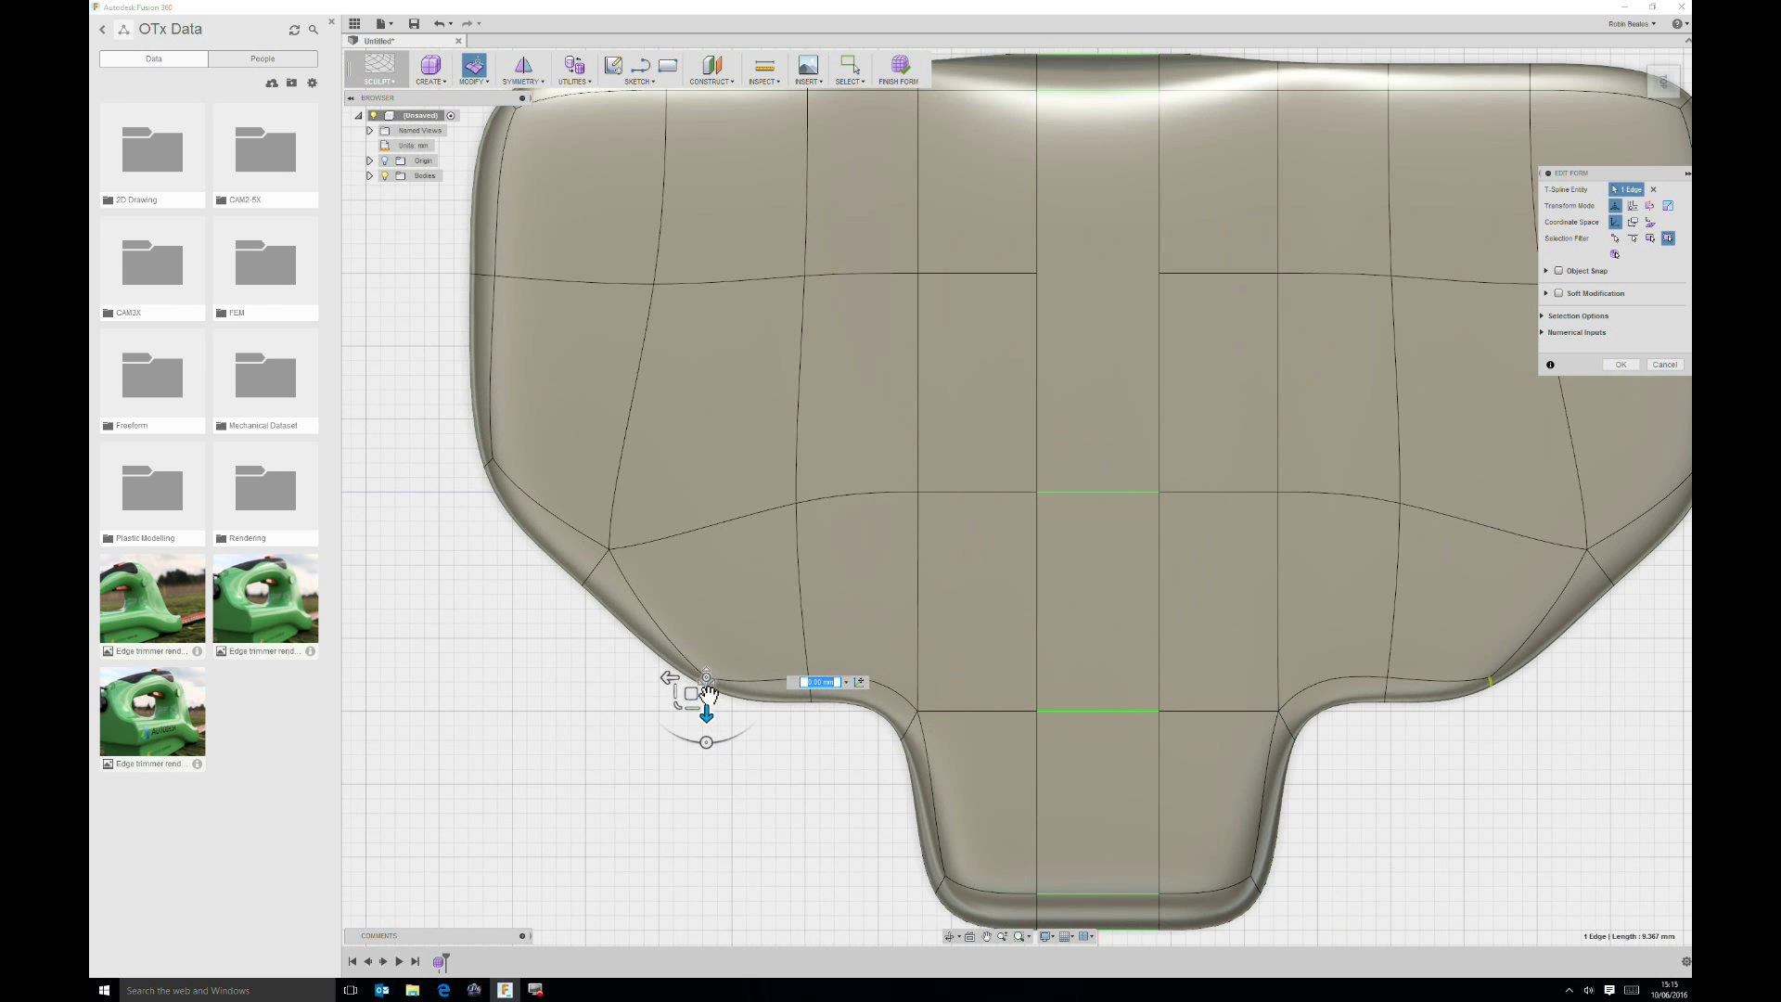
pyautogui.moveTo(694, 698)
pyautogui.mouseDown()
pyautogui.moveTo(722, 637)
pyautogui.moveTo(754, 683)
pyautogui.moveTo(708, 675)
pyautogui.mouseUp()
pyautogui.click(729, 748)
pyautogui.scroll(3, 809, 692)
pyautogui.scroll(-6, 820, 711)
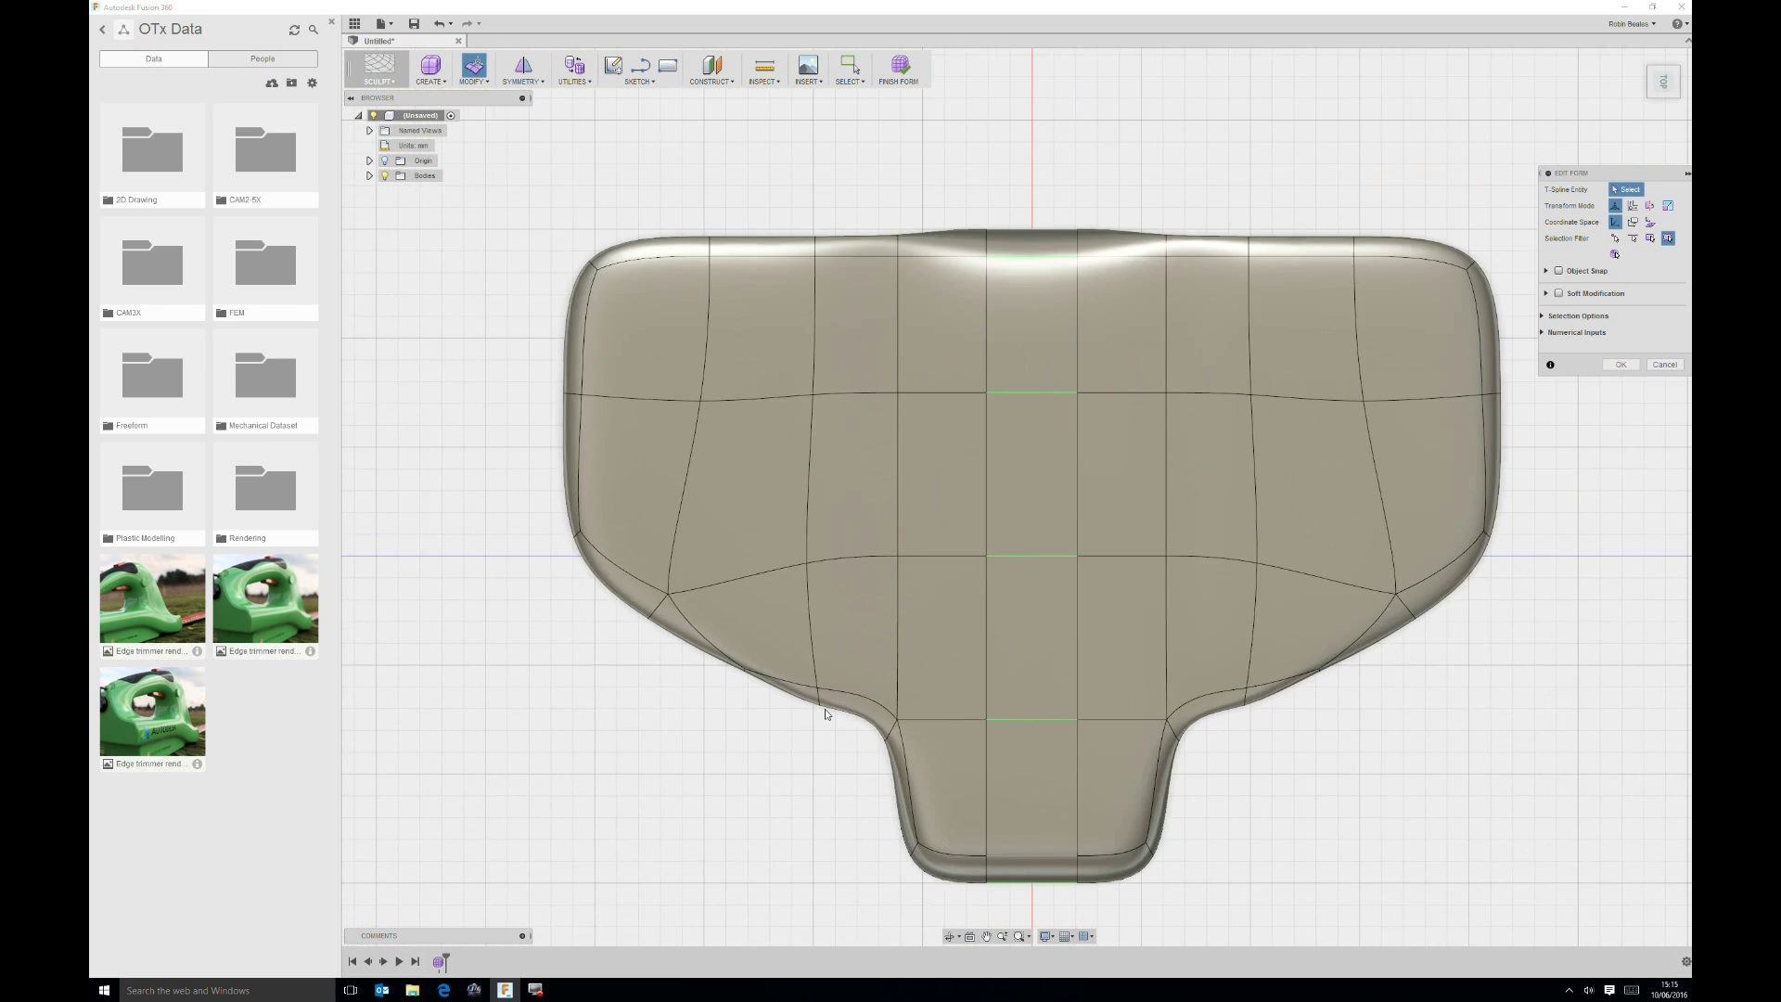
# Step: Select the whole wing tip in the end view and raise the mirrored tips about 10 mm
pyautogui.keyDown('shift'); pyautogui.moveTo(867, 693); pyautogui.dragTo(1675, 147, button='middle'); pyautogui.keyUp('shift')
pyautogui.scroll(6, 883, 682)
pyautogui.click(1668, 87)
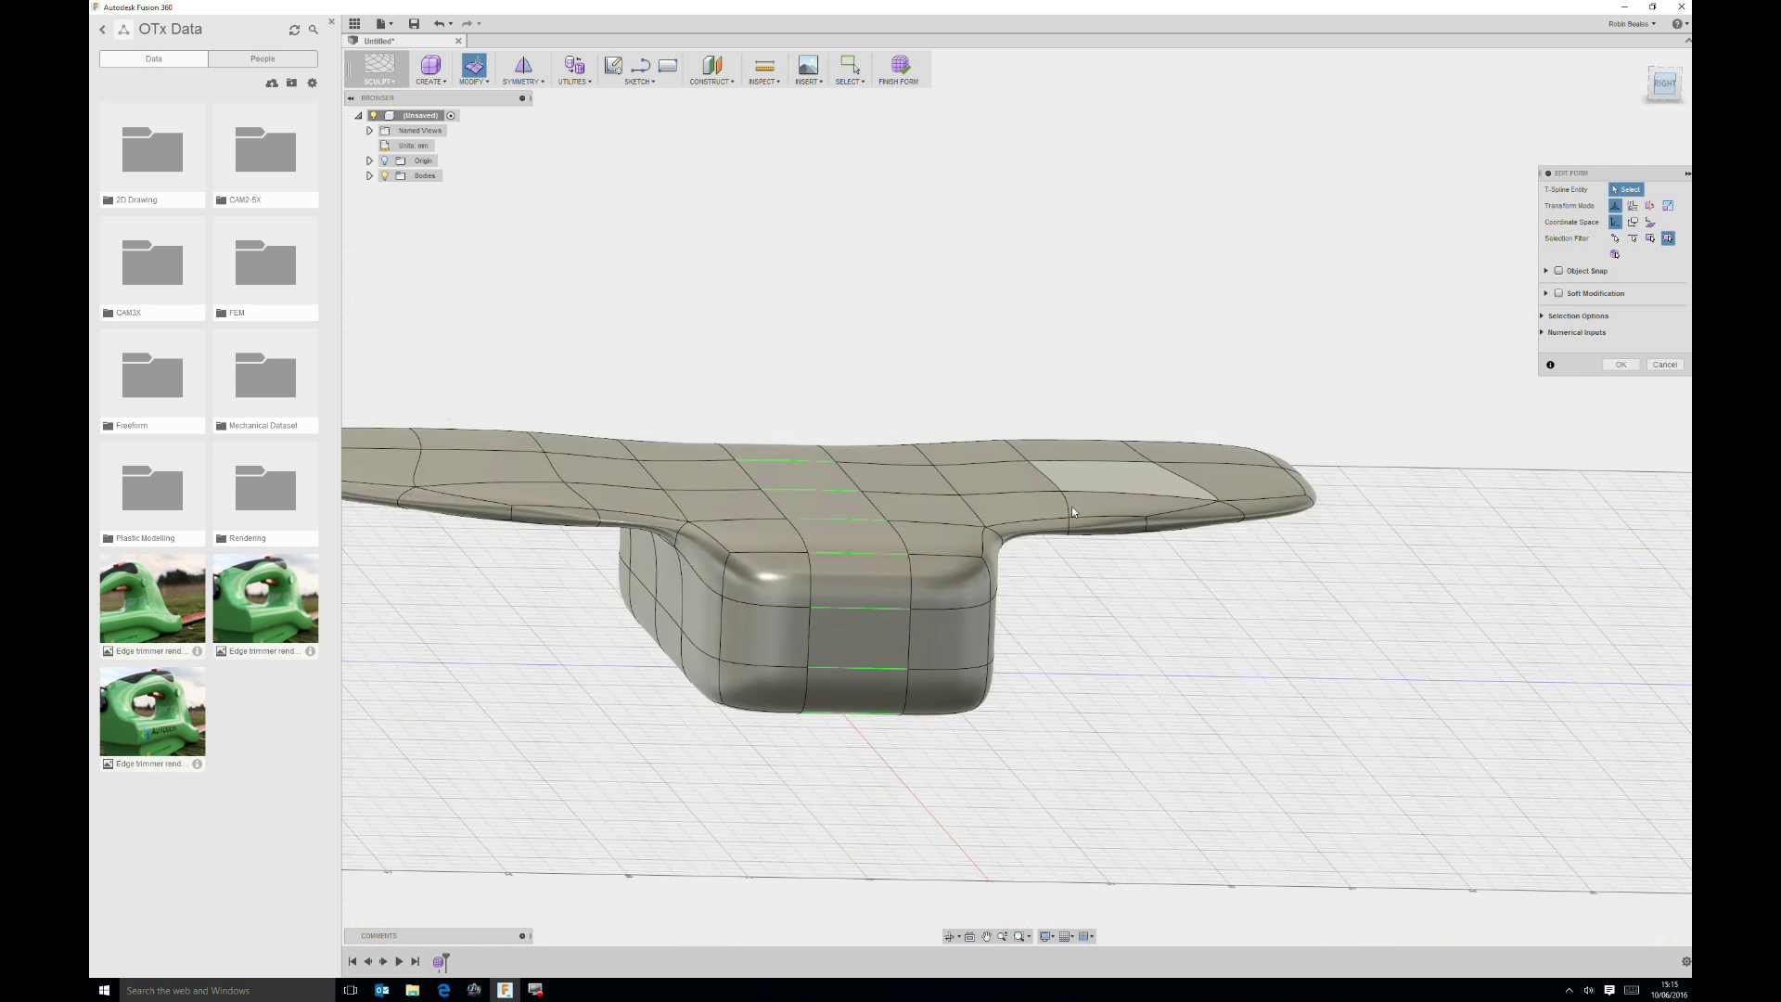
pyautogui.moveTo(501, 418); pyautogui.dragTo(690, 604)
pyautogui.moveTo(485, 399); pyautogui.dragTo(682, 620)
pyautogui.moveTo(473, 389); pyautogui.dragTo(695, 612)
pyautogui.moveTo(702, 426); pyautogui.dragTo(466, 676)
pyautogui.moveTo(454, 573); pyautogui.dragTo(453, 575)
pyautogui.click(501, 572)
pyautogui.moveTo(489, 417); pyautogui.dragTo(693, 612)
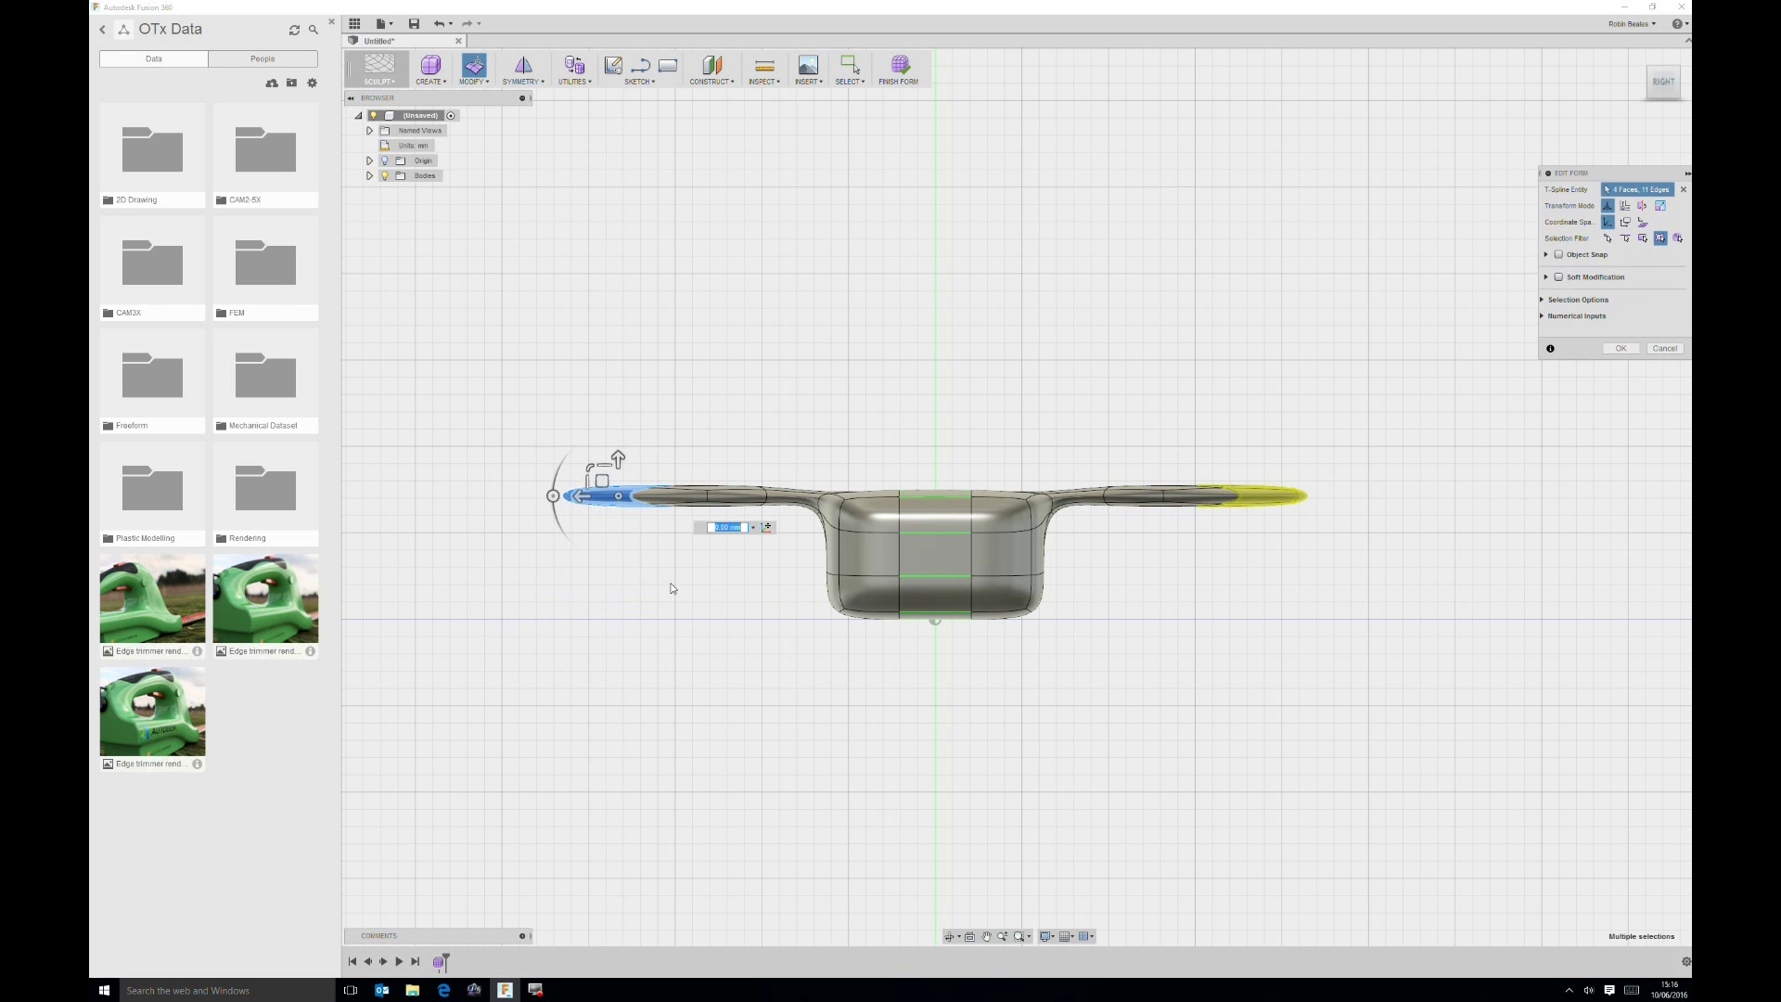
pyautogui.moveTo(618, 461); pyautogui.dragTo(621, 447)
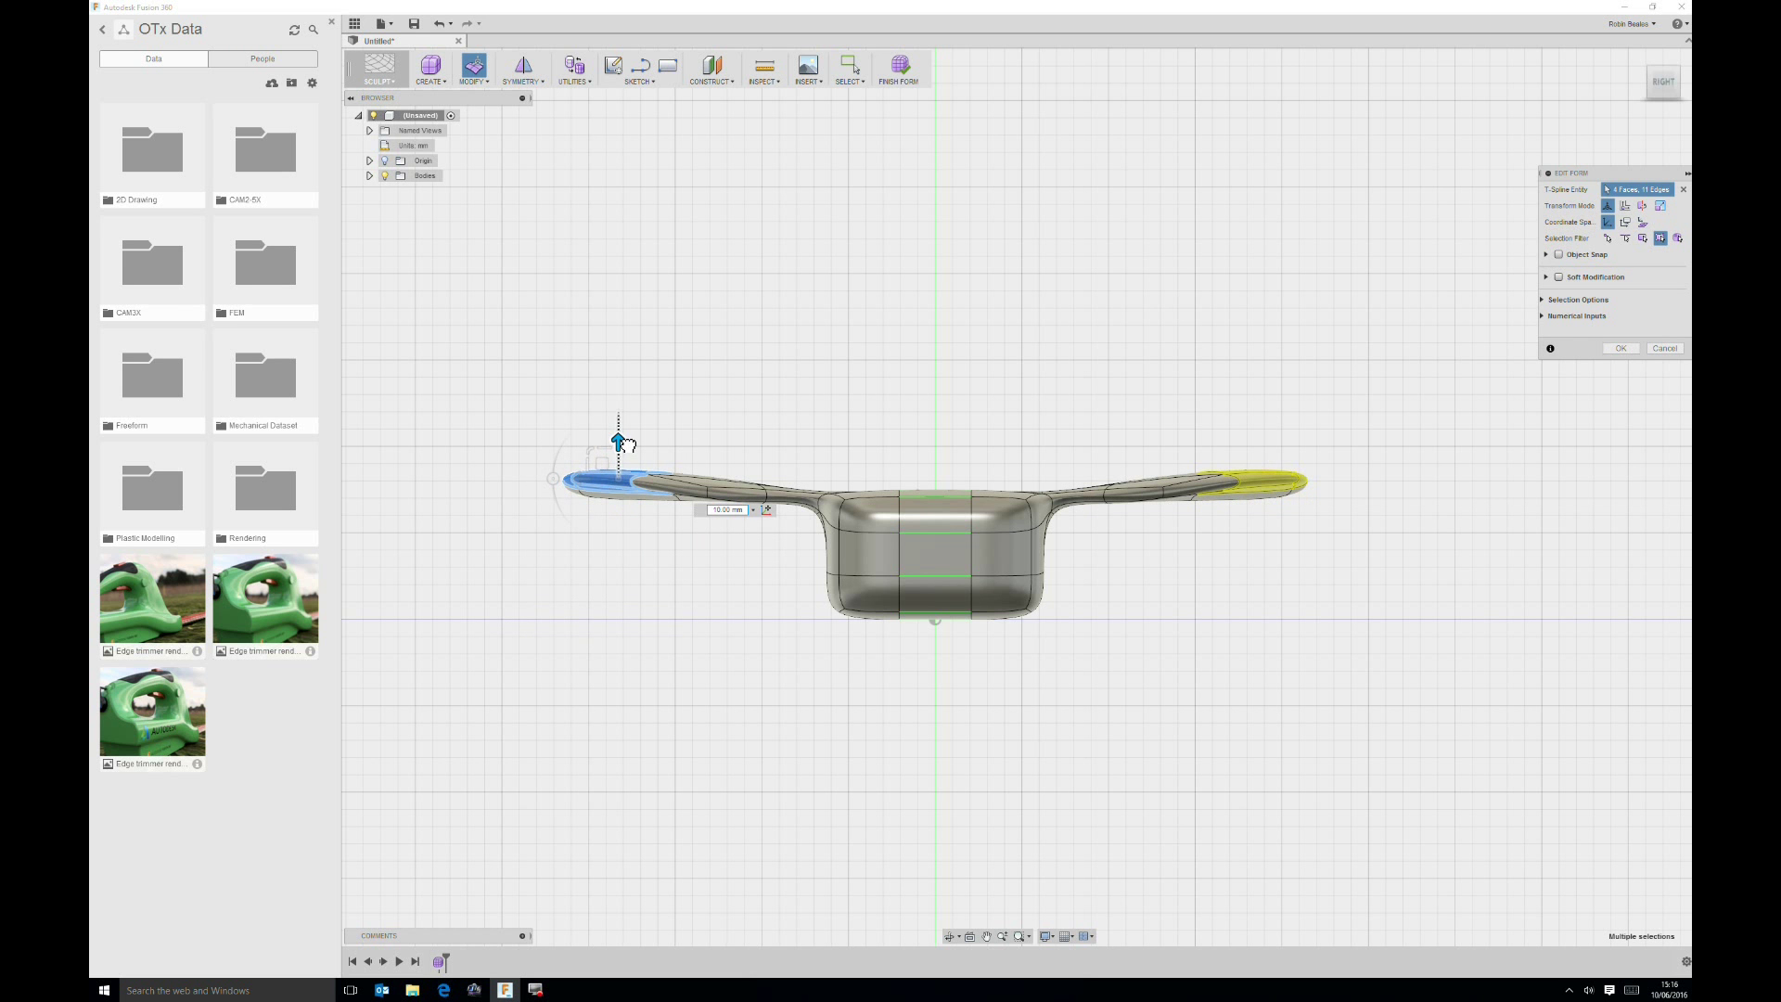
pyautogui.click(656, 557)
# Step: Select the outer wing section from the opposite end view and raise the mirrored tips further
pyautogui.keyDown('shift'); pyautogui.moveTo(778, 639); pyautogui.dragTo(1661, 106, button='middle'); pyautogui.keyUp('shift')
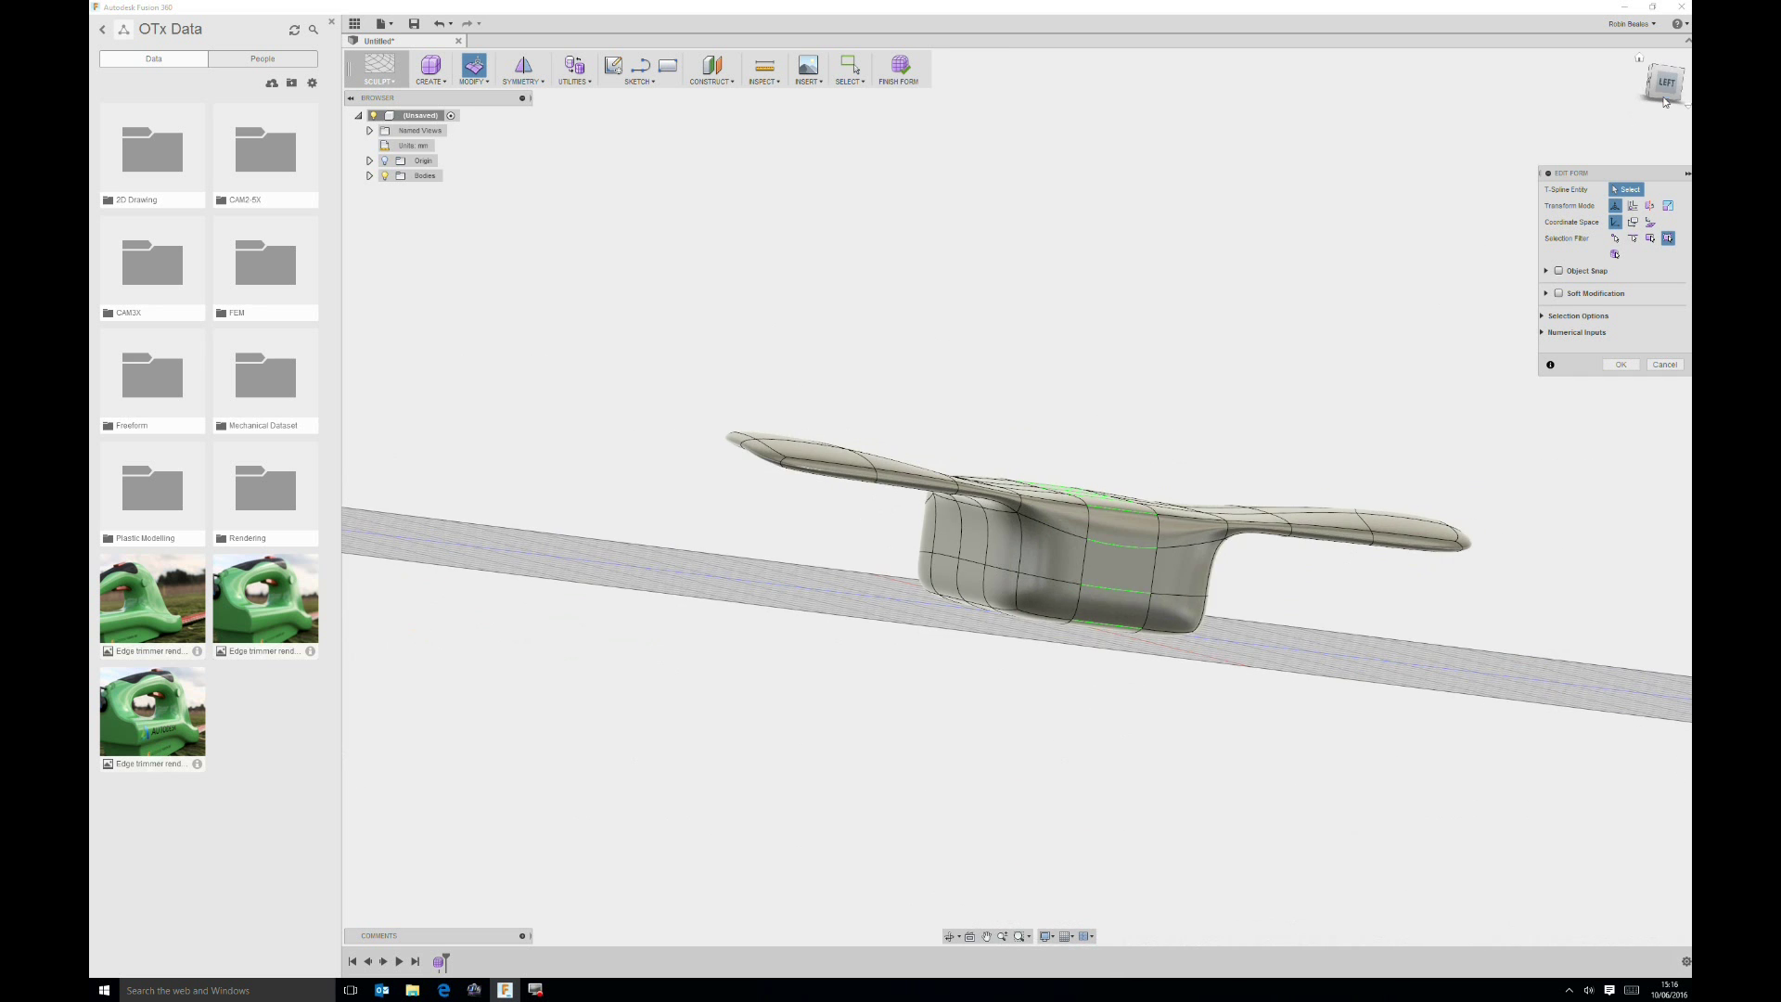
pyautogui.click(1661, 106)
pyautogui.moveTo(1342, 432); pyautogui.dragTo(1526, 580)
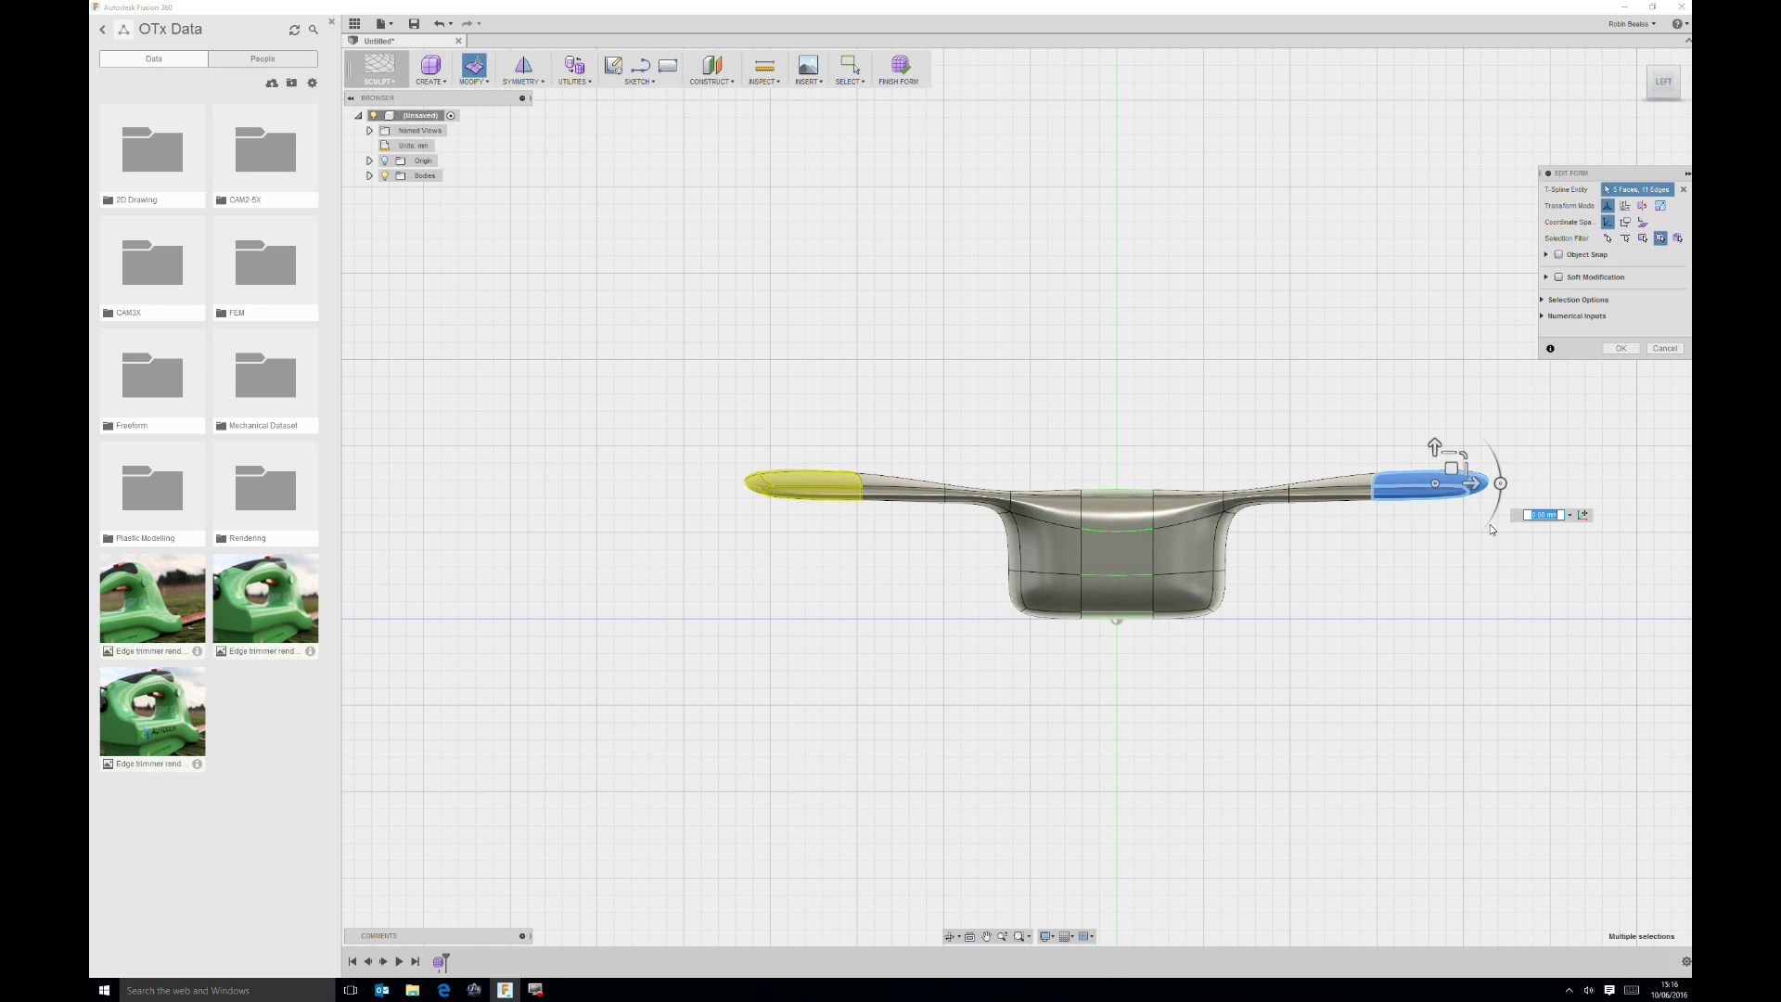
pyautogui.moveTo(1438, 448); pyautogui.dragTo(1438, 430)
pyautogui.click(1336, 417)
# Step: Extrude the fuselage's front end forward into a long nose that tapers to a small tip
pyautogui.keyDown('shift'); pyautogui.moveTo(1336, 417); pyautogui.dragTo(1091, 683, button='middle'); pyautogui.keyUp('shift')
pyautogui.click(1090, 697)
pyautogui.moveTo(1119, 739); pyautogui.dragTo(1163, 747)
pyautogui.moveTo(1287, 689); pyautogui.dragTo(1119, 546, button='middle')
pyautogui.moveTo(1091, 555); pyautogui.dragTo(1233, 526)
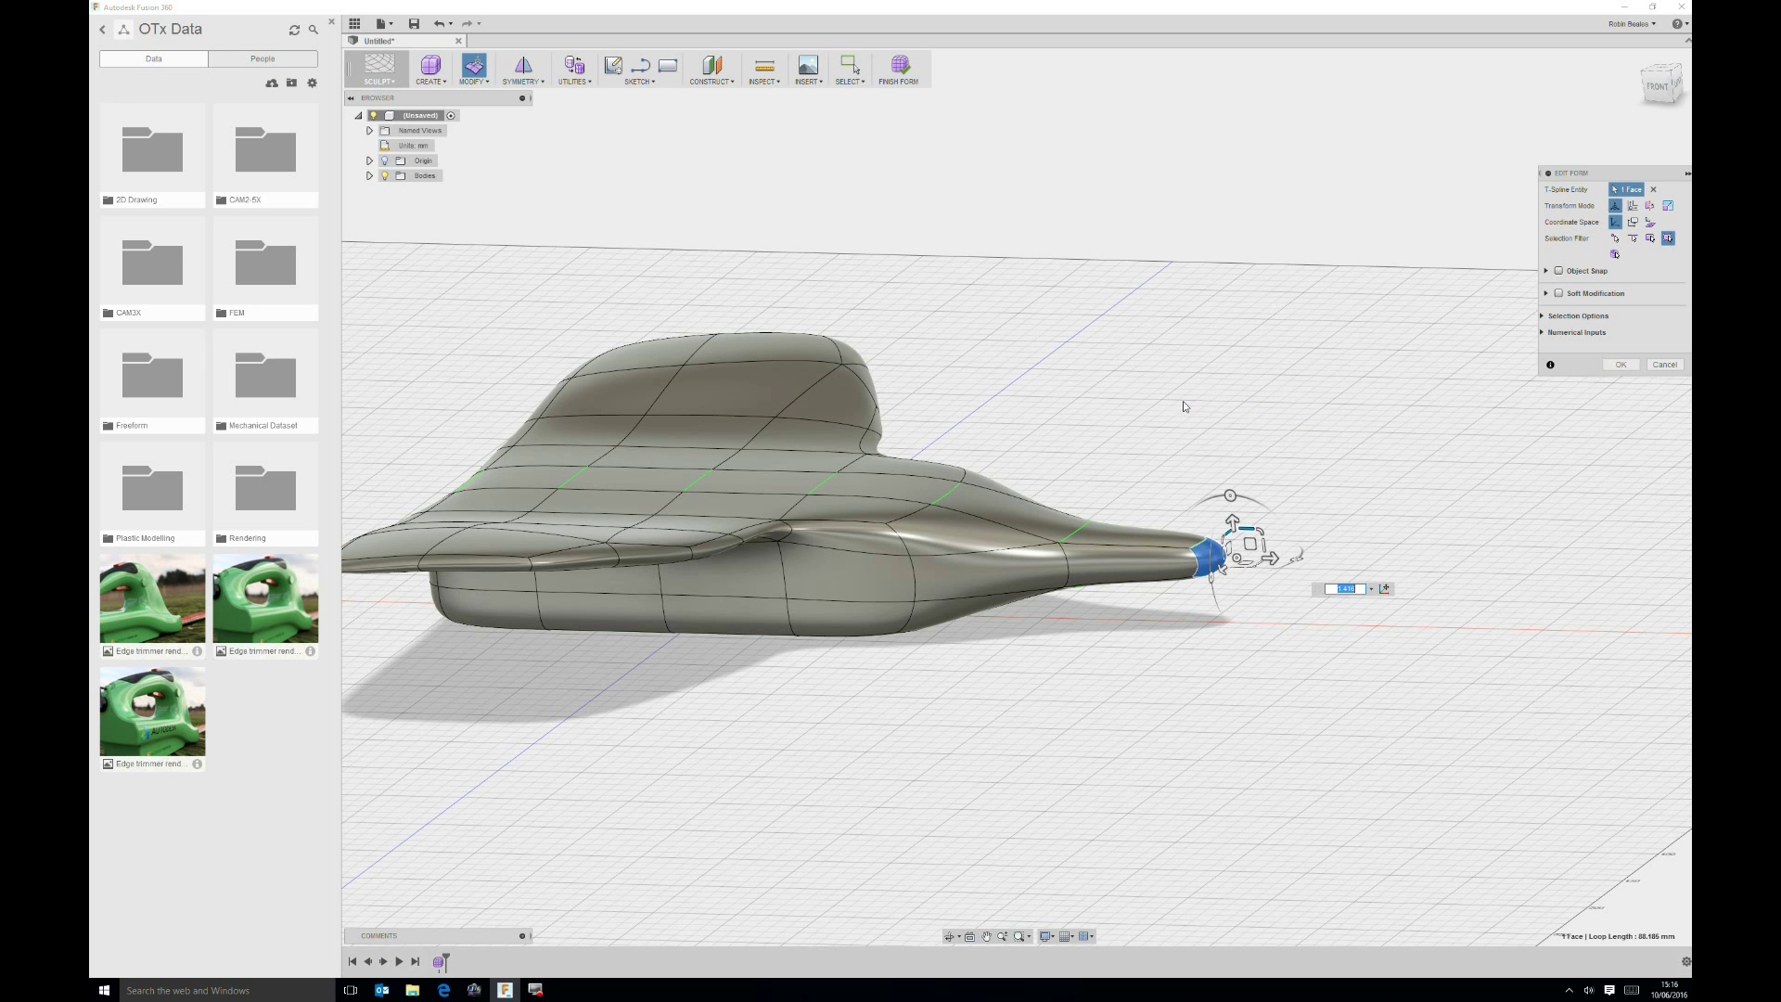
# Step: Select the central top edge halfway along the nose and raise it about 10 mm
pyautogui.click(1078, 532)
pyautogui.moveTo(1075, 498); pyautogui.dragTo(1074, 483)
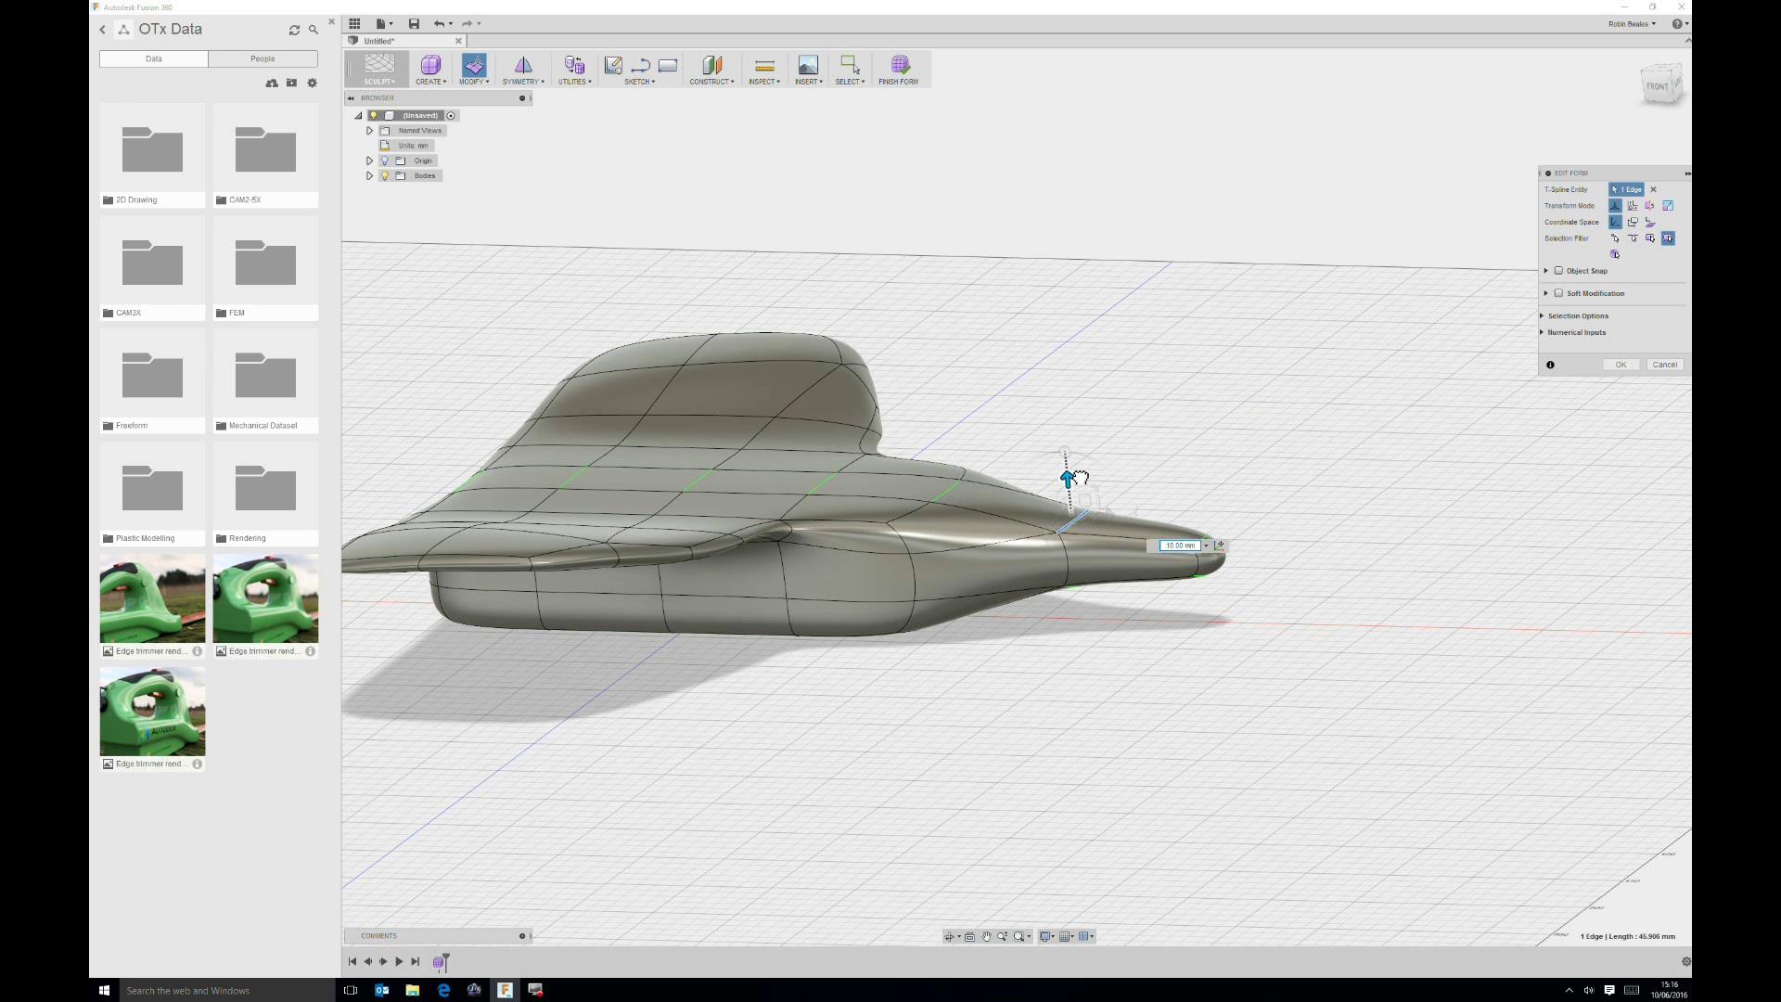
pyautogui.click(1166, 437)
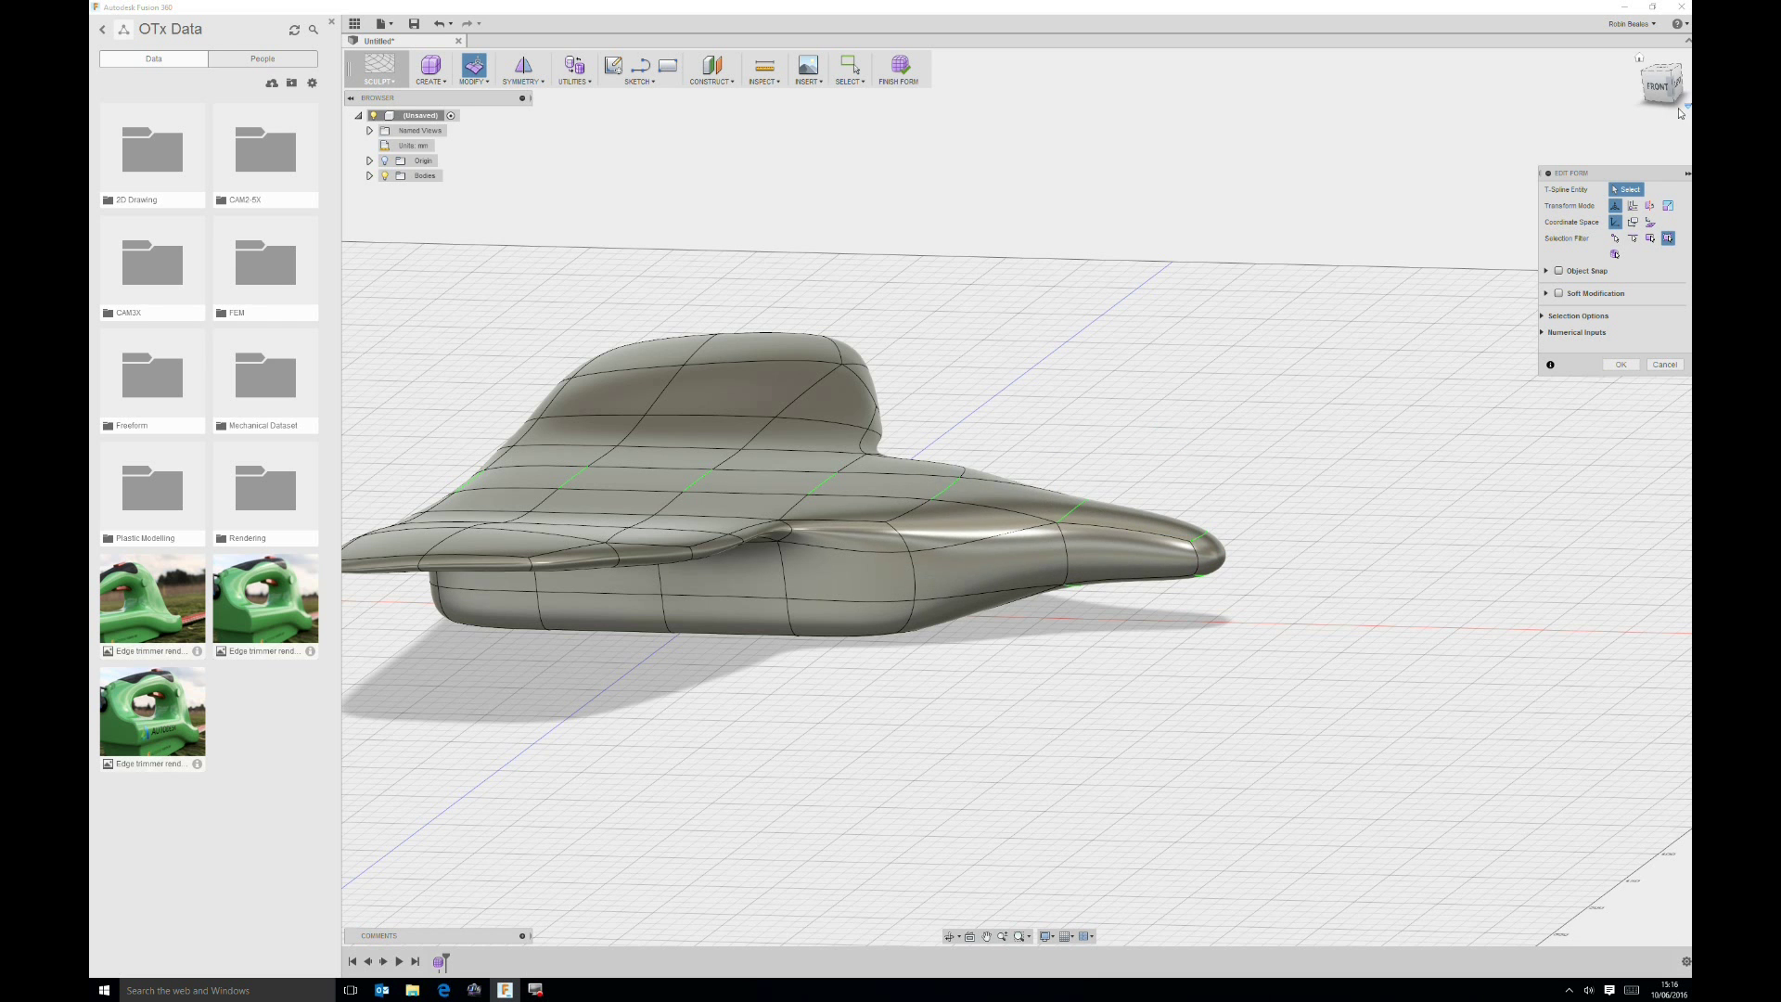
# Step: Select the nose's front section in the side view and move it downward so the nose droops
pyautogui.click(1661, 91)
pyautogui.moveTo(1388, 382); pyautogui.dragTo(1244, 546)
pyautogui.moveTo(1282, 409); pyautogui.dragTo(1285, 454)
pyautogui.click(1253, 373)
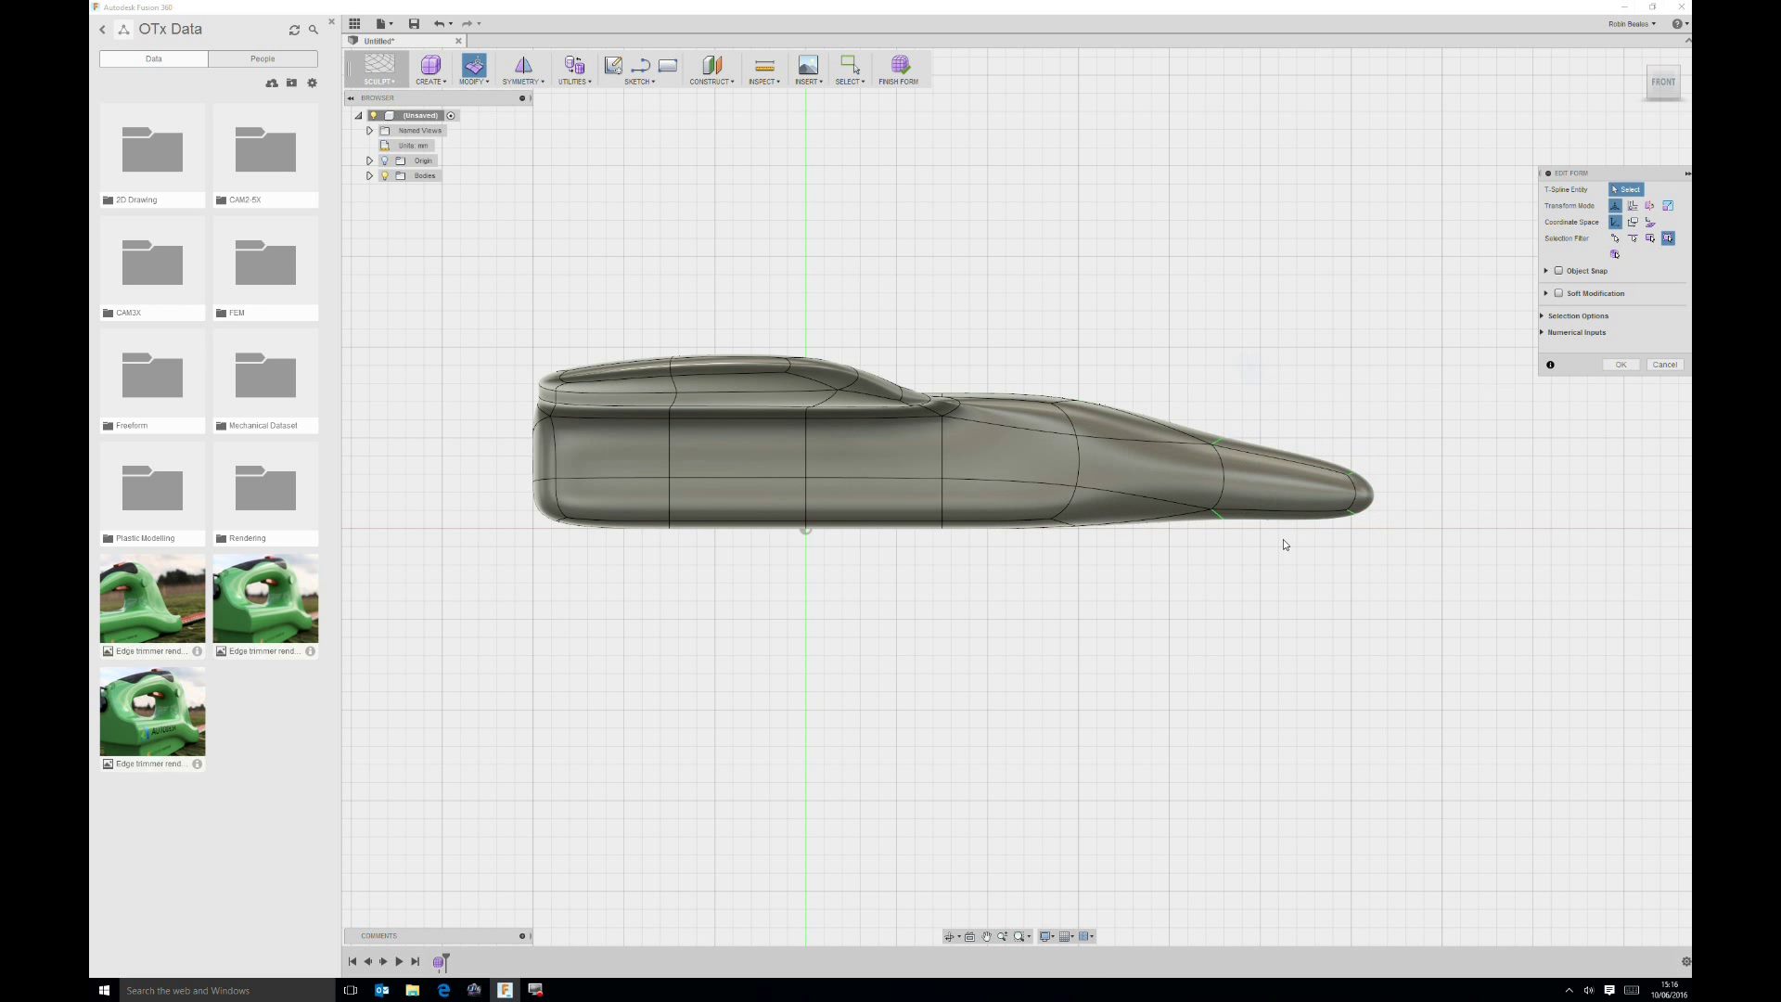
# Step: Extrude the central top face just behind the nose upward and raise it further to form a cockpit canopy
pyautogui.keyDown('shift'); pyautogui.moveTo(1240, 431); pyautogui.dragTo(1168, 495, button='middle'); pyautogui.keyUp('shift')
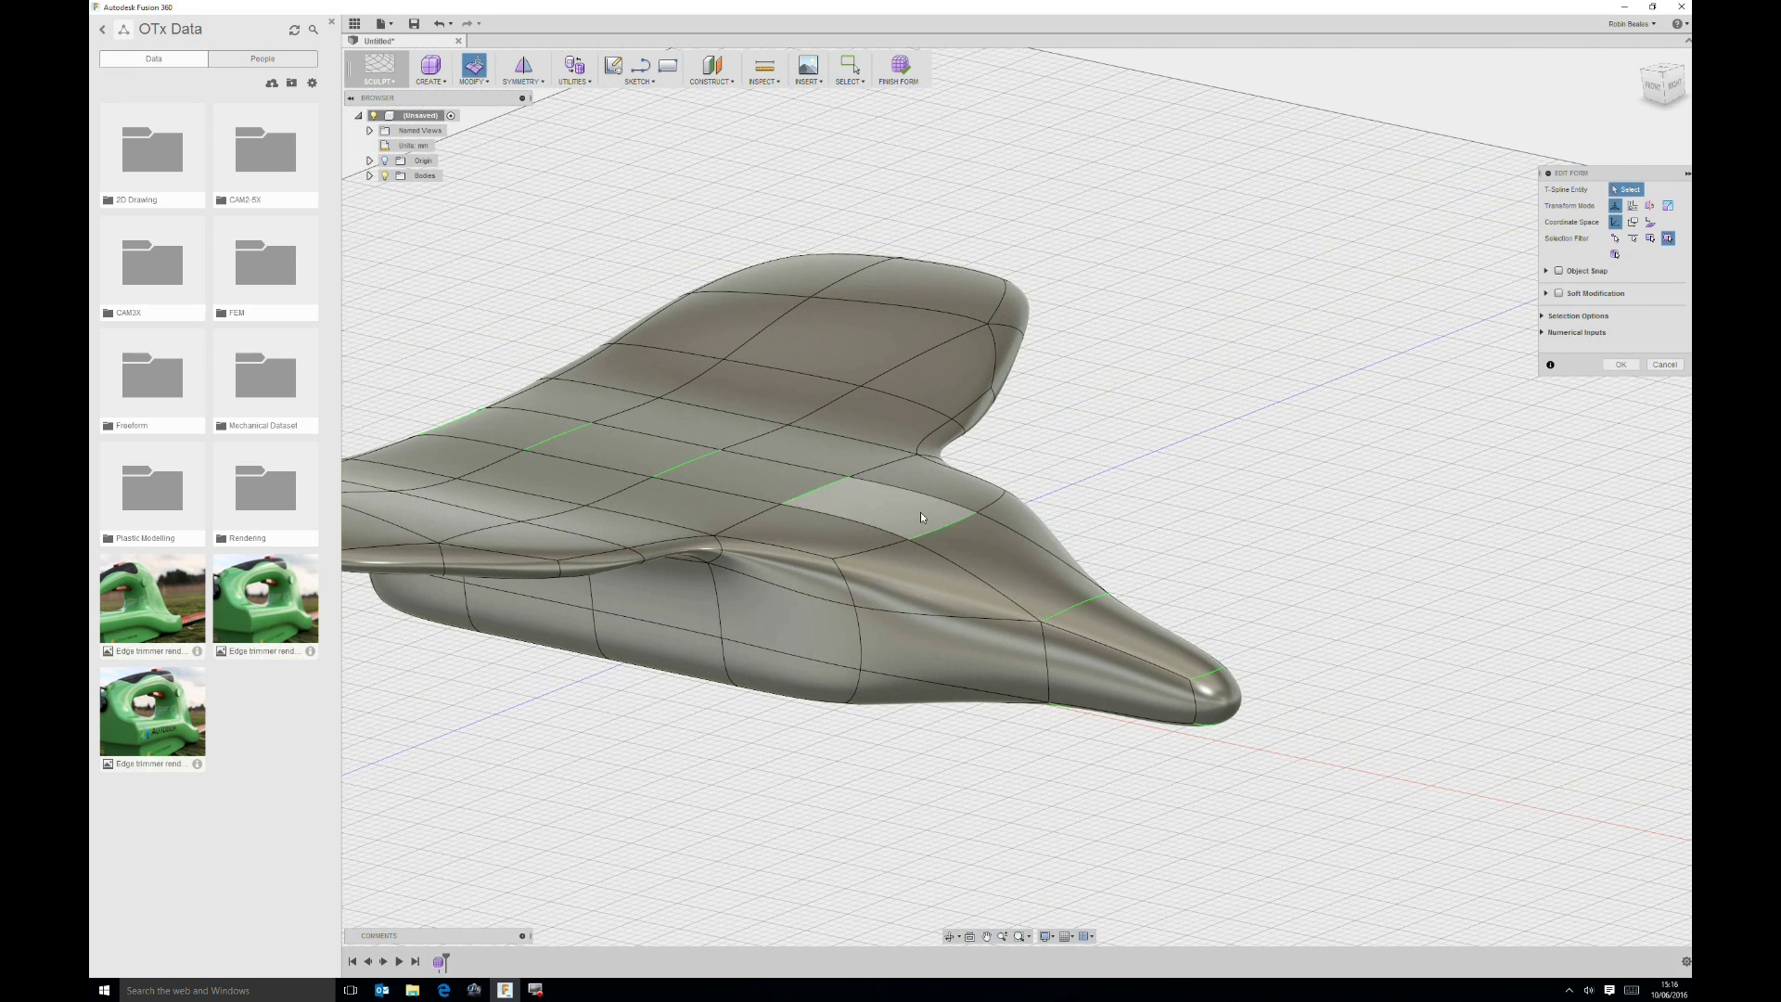
pyautogui.click(881, 506)
pyautogui.moveTo(885, 469); pyautogui.dragTo(879, 422)
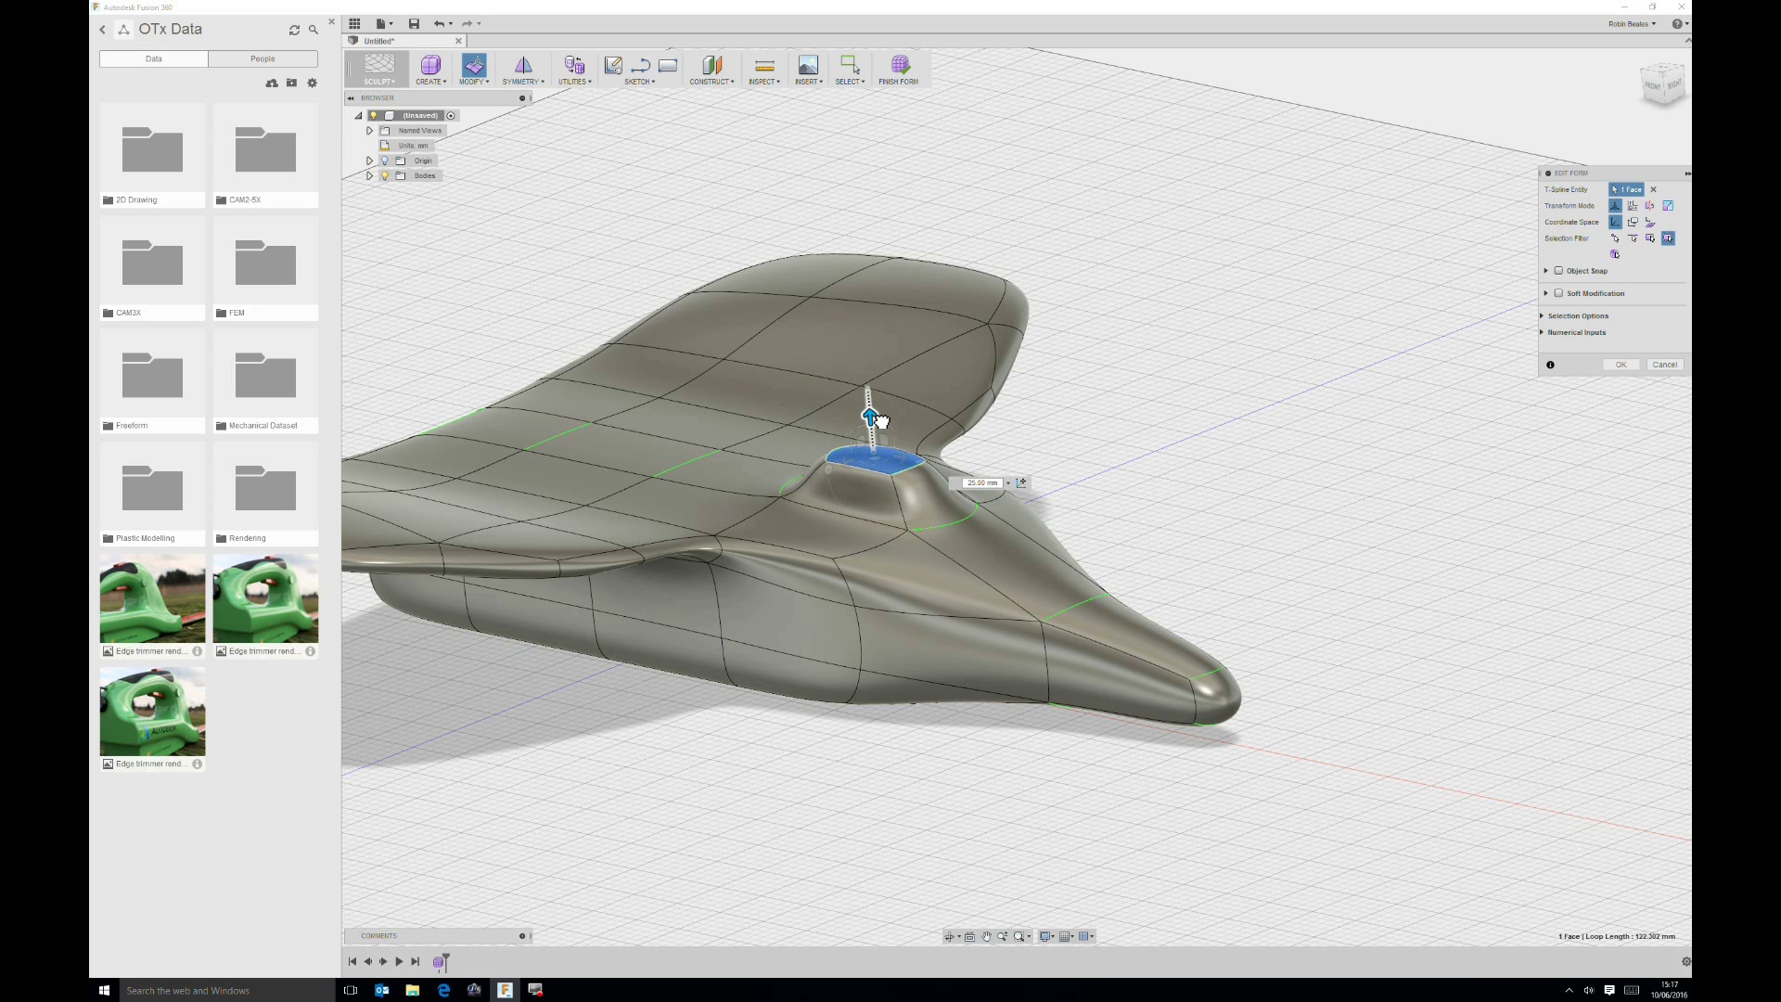
pyautogui.moveTo(883, 403); pyautogui.dragTo(882, 391)
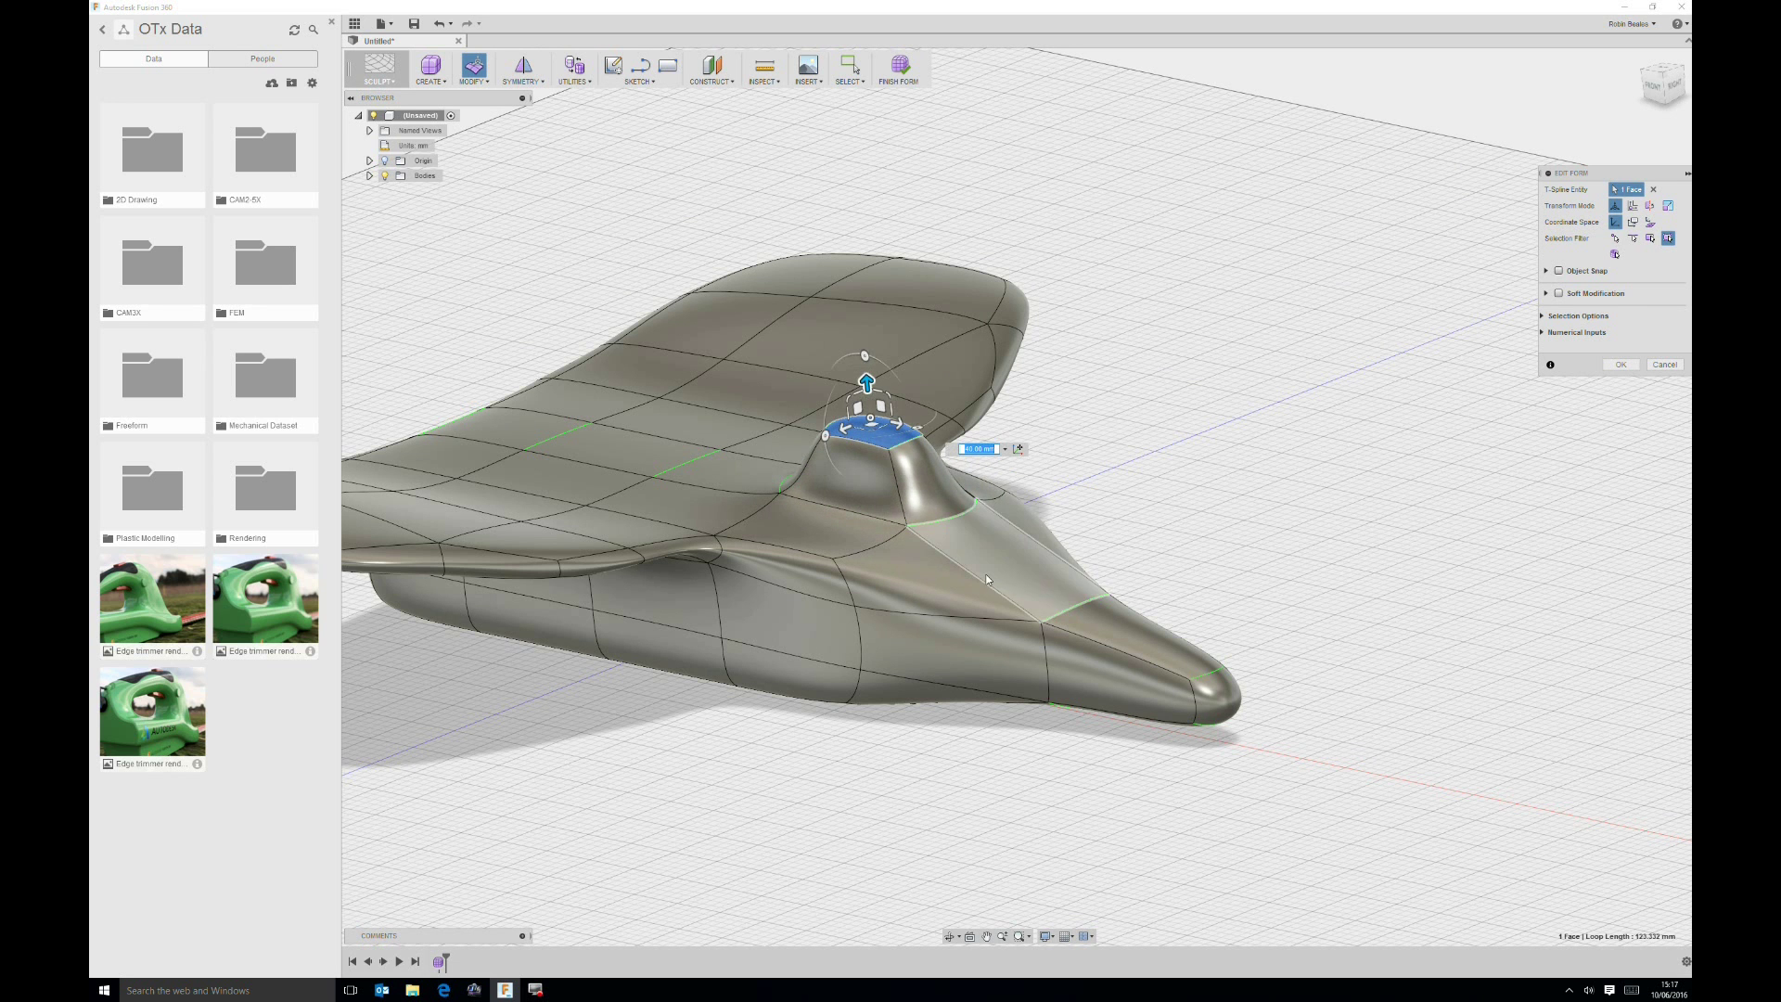
# Step: Lengthen the canopy by moving its front face forward and its rear face backward
pyautogui.click(933, 477)
pyautogui.moveTo(956, 482); pyautogui.dragTo(993, 497)
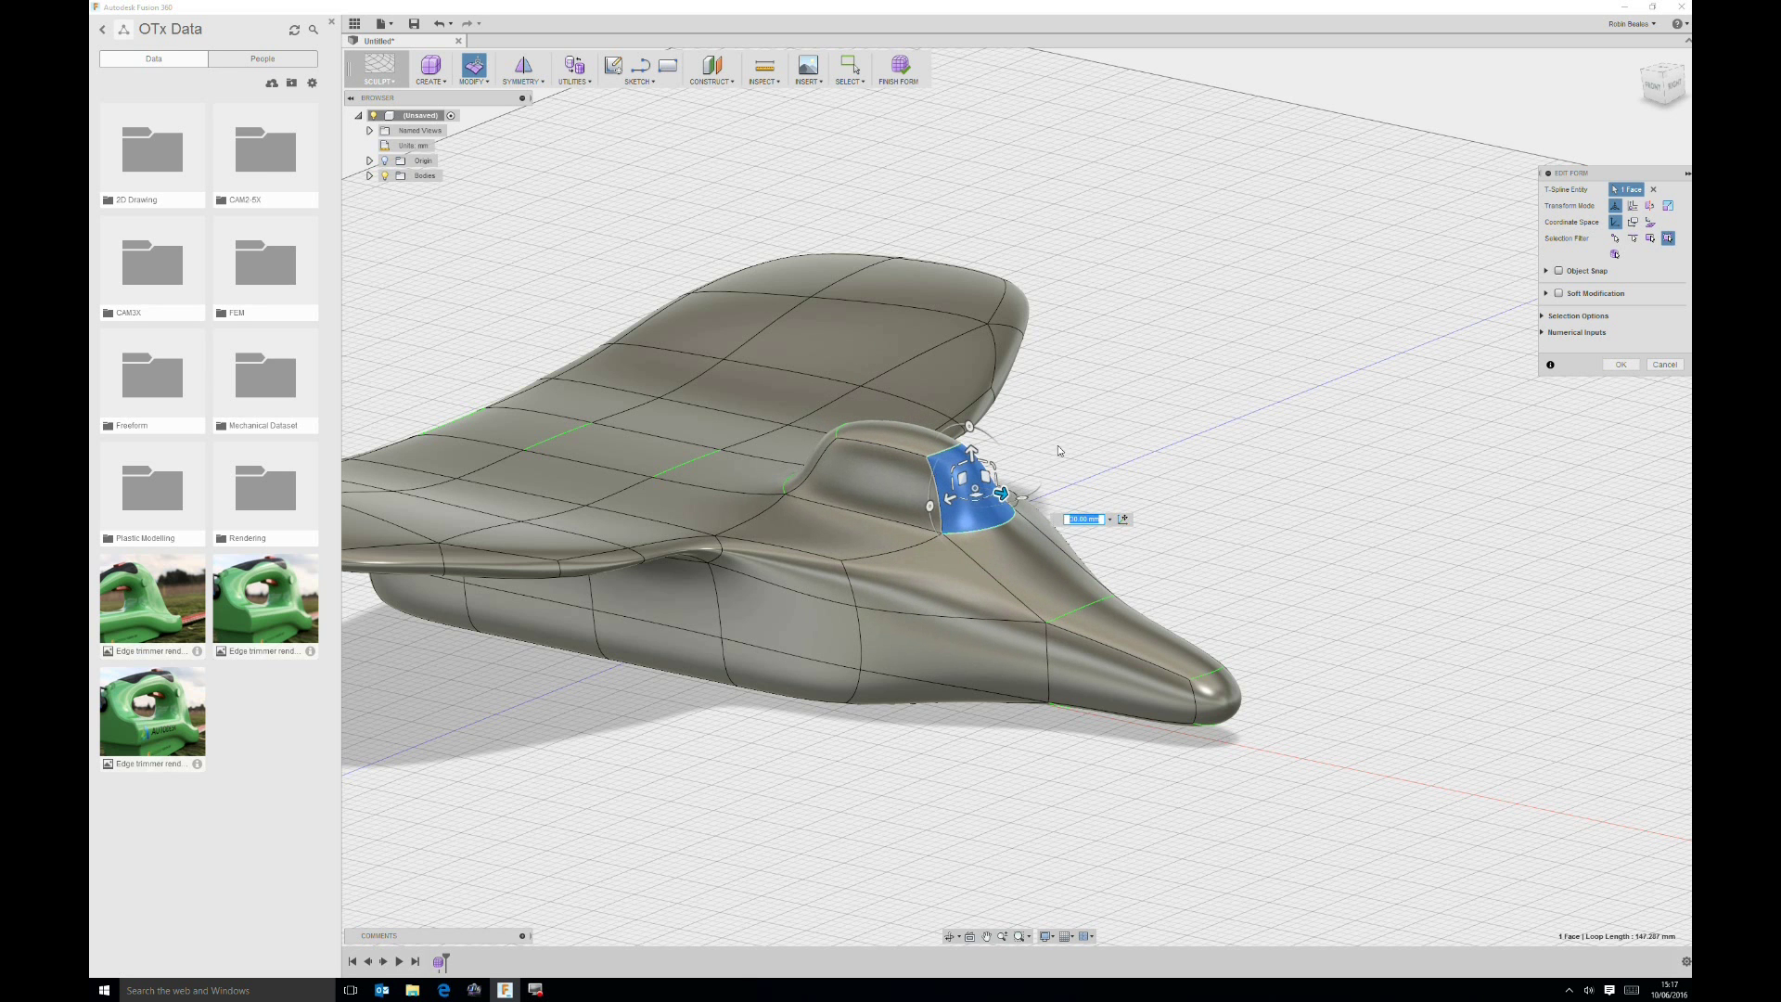
pyautogui.click(1062, 442)
pyautogui.click(830, 462)
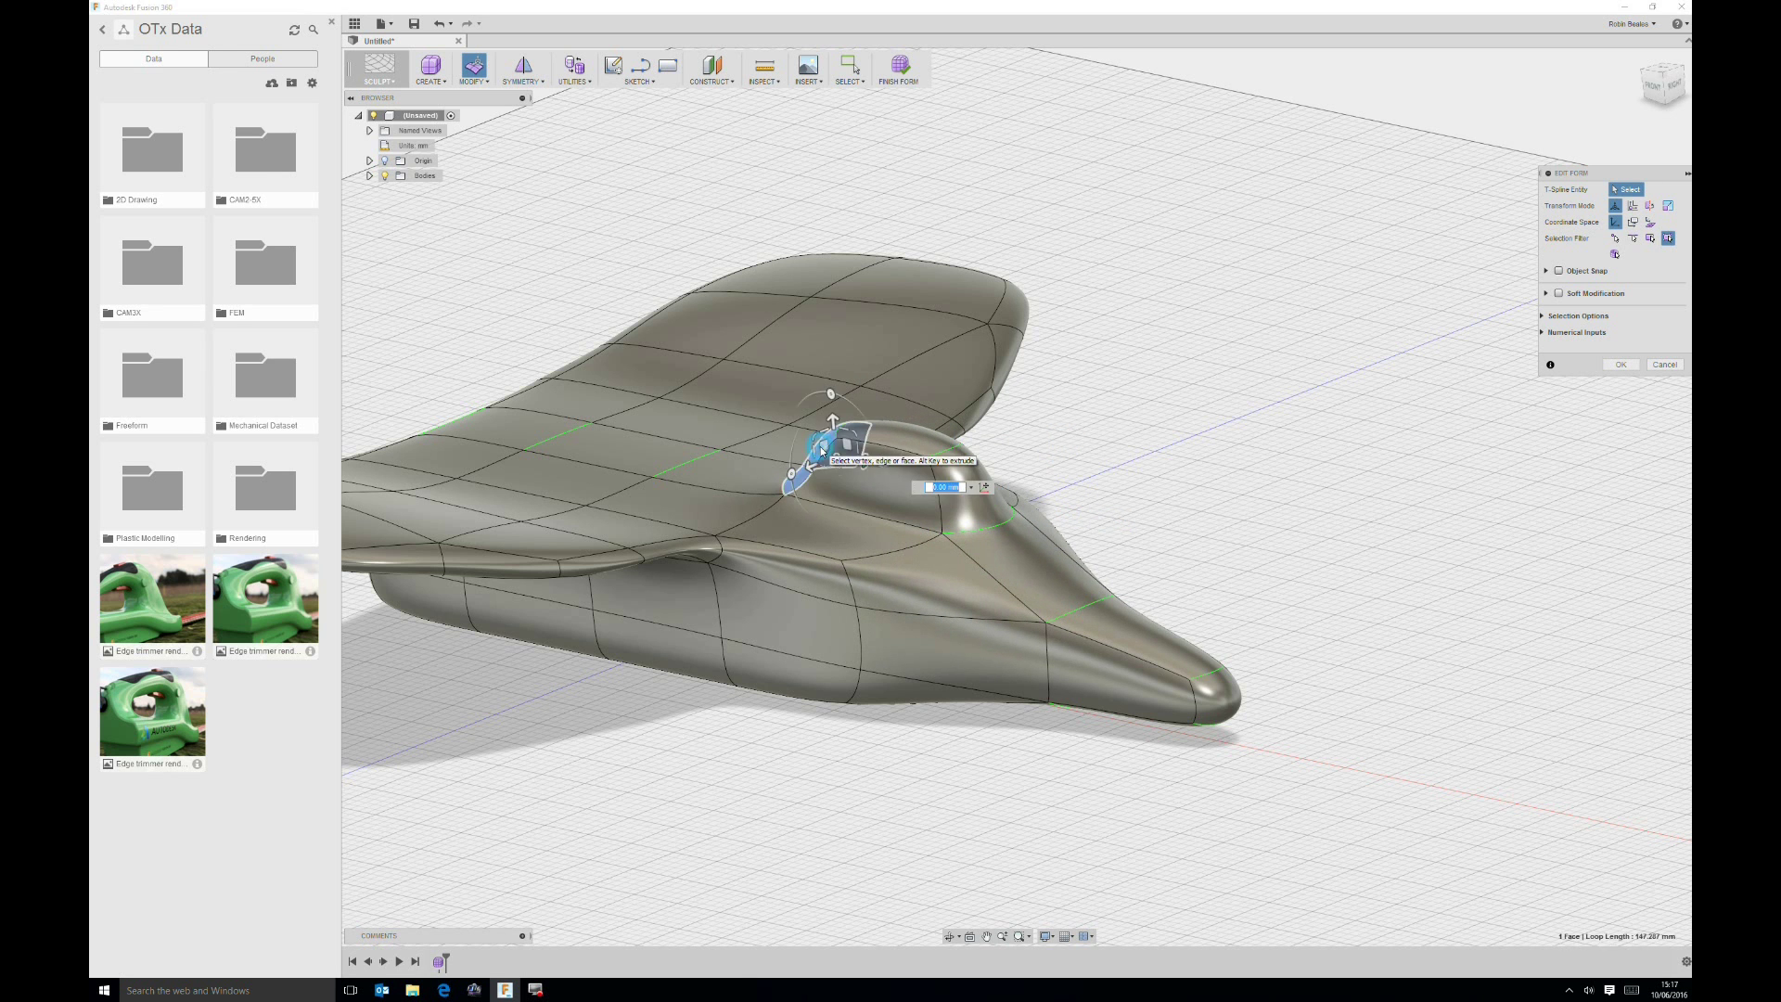
pyautogui.moveTo(868, 469); pyautogui.dragTo(816, 457)
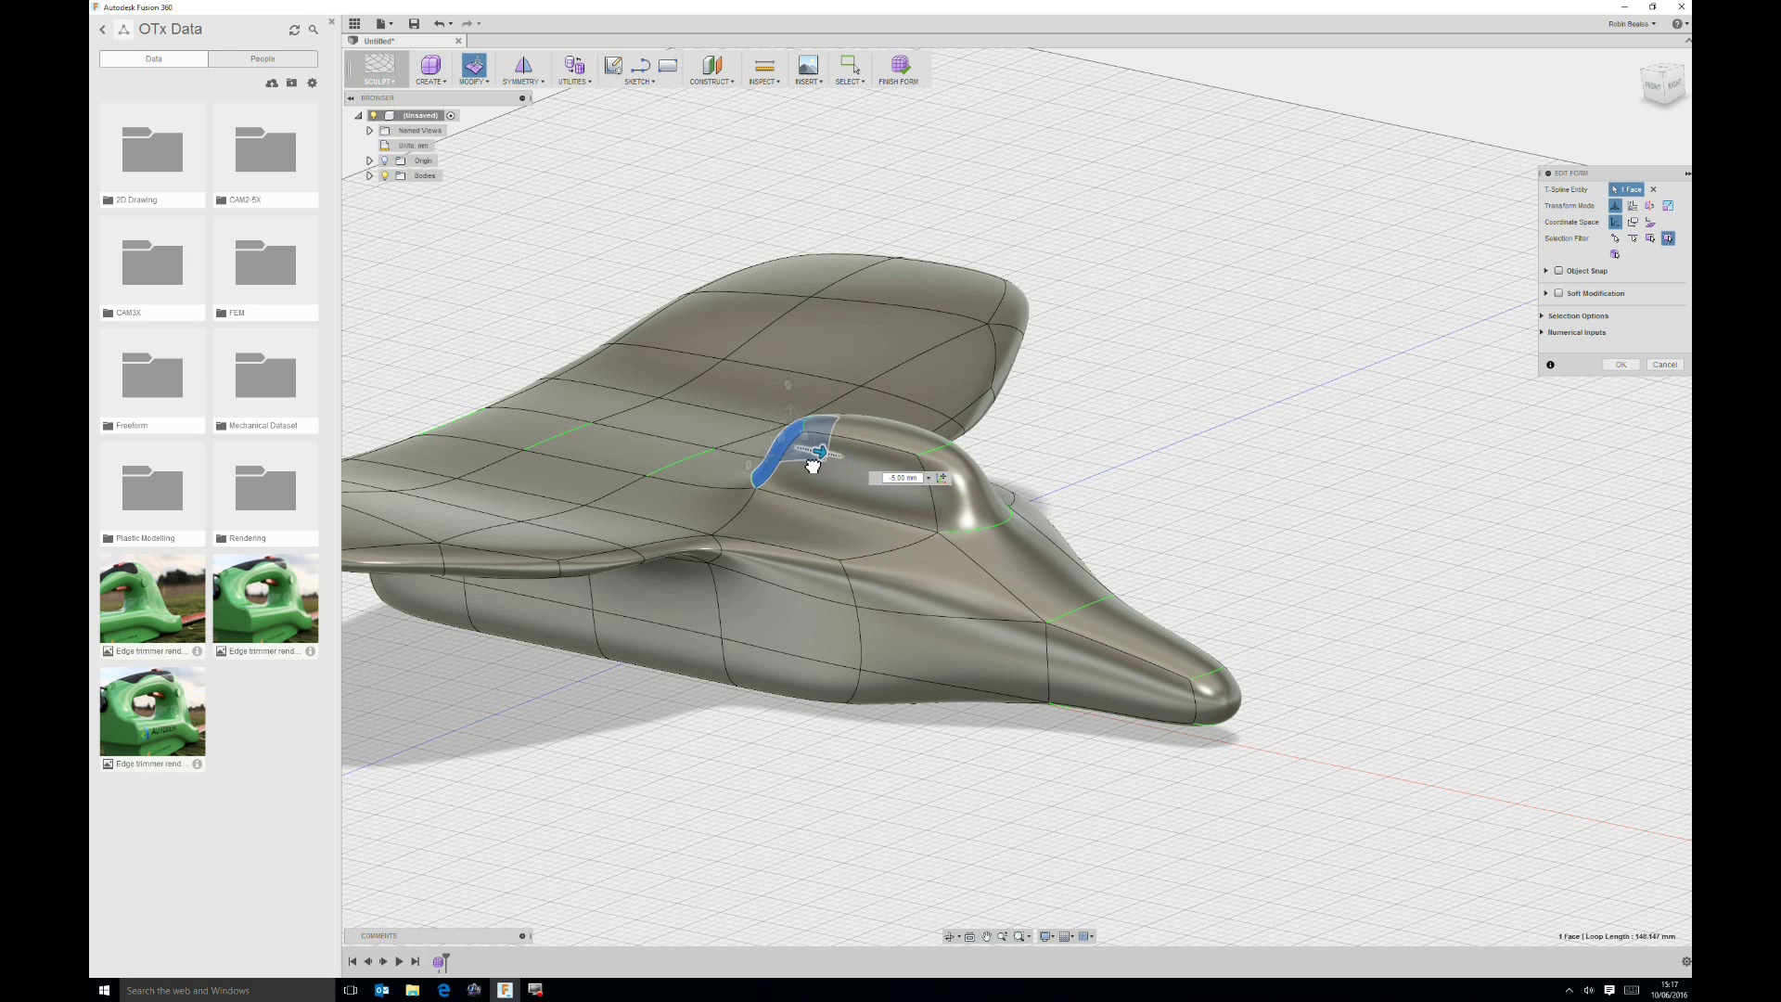
pyautogui.click(1055, 410)
# Step: Lower the canopy's top face slightly and move its front upper edge back about 45 mm to slope the windscreen
pyautogui.click(881, 443)
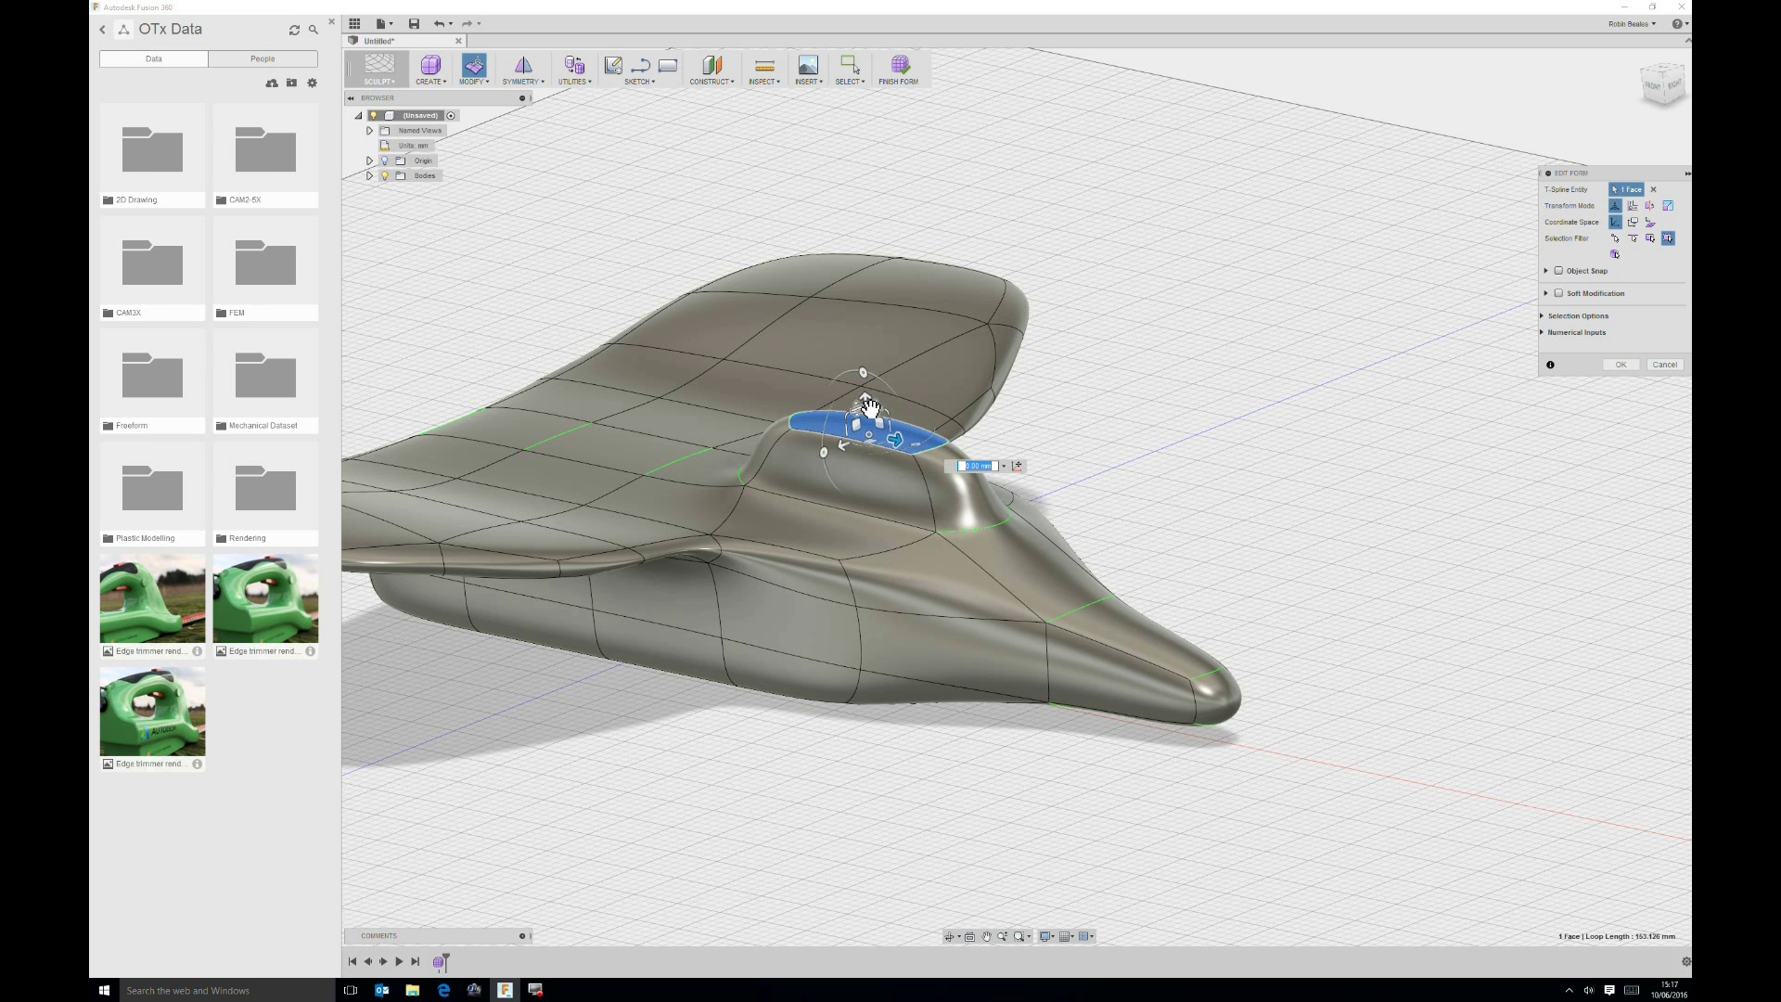
pyautogui.moveTo(871, 419); pyautogui.dragTo(870, 429)
pyautogui.click(1093, 405)
pyautogui.click(937, 455)
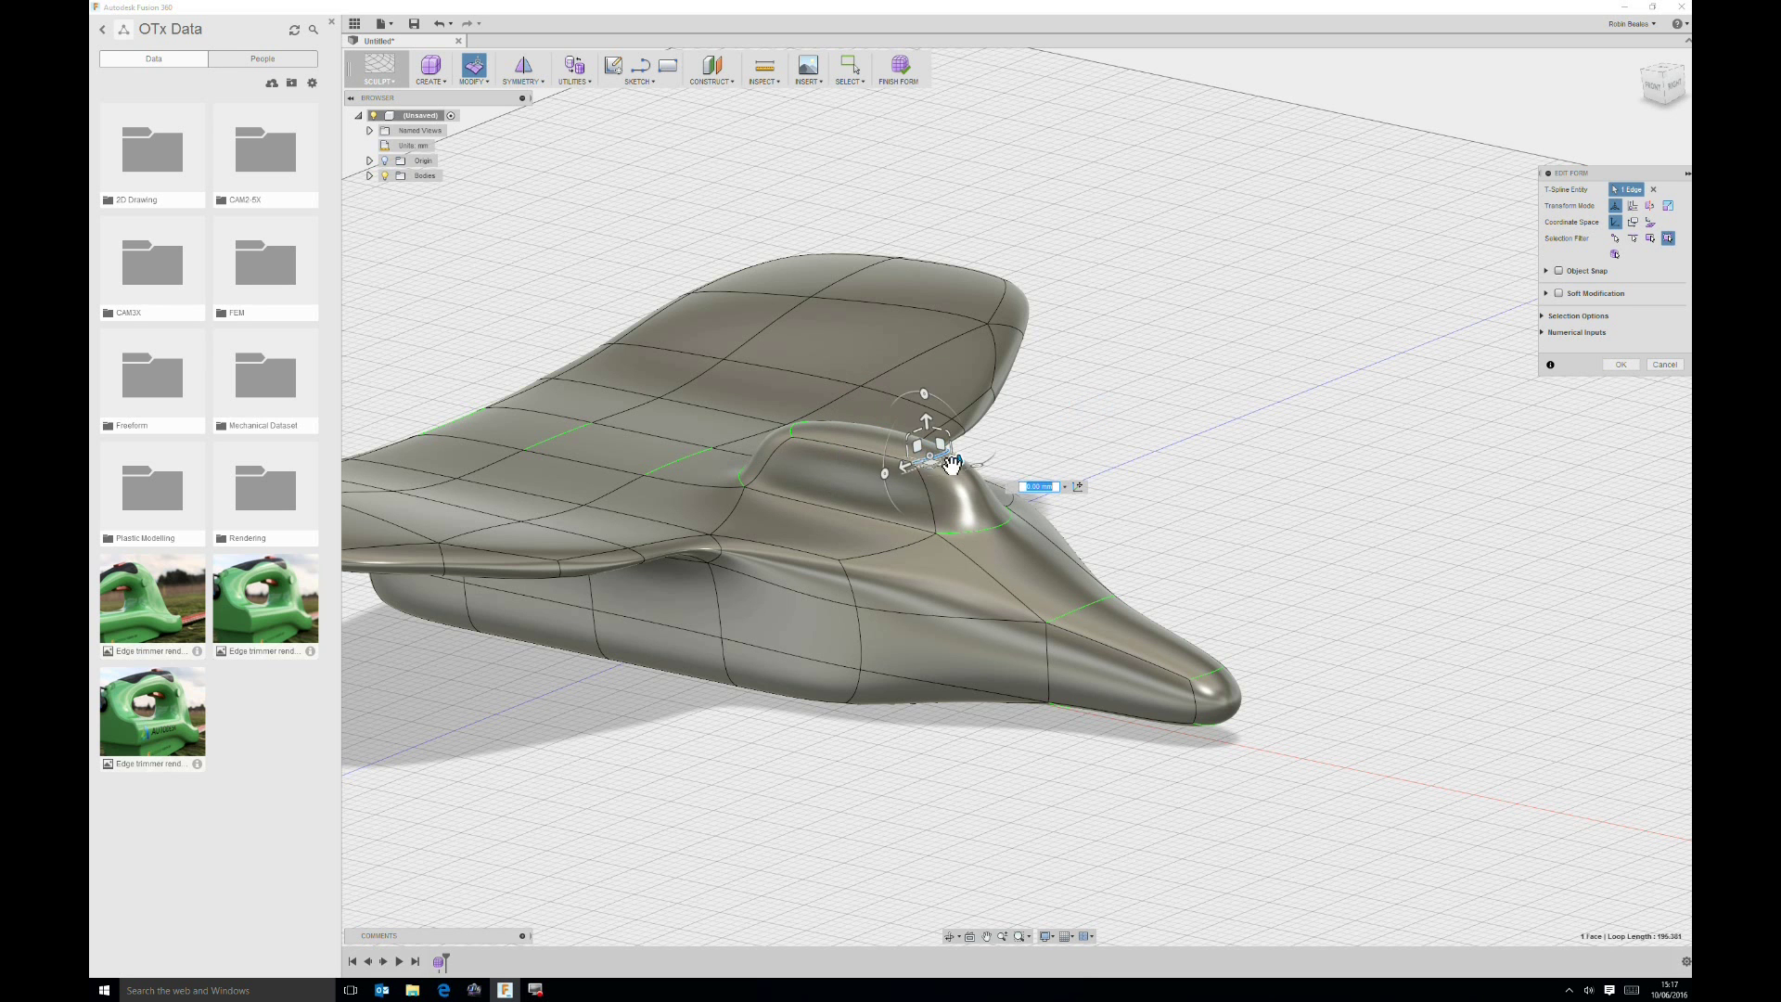
pyautogui.moveTo(955, 453); pyautogui.dragTo(875, 461)
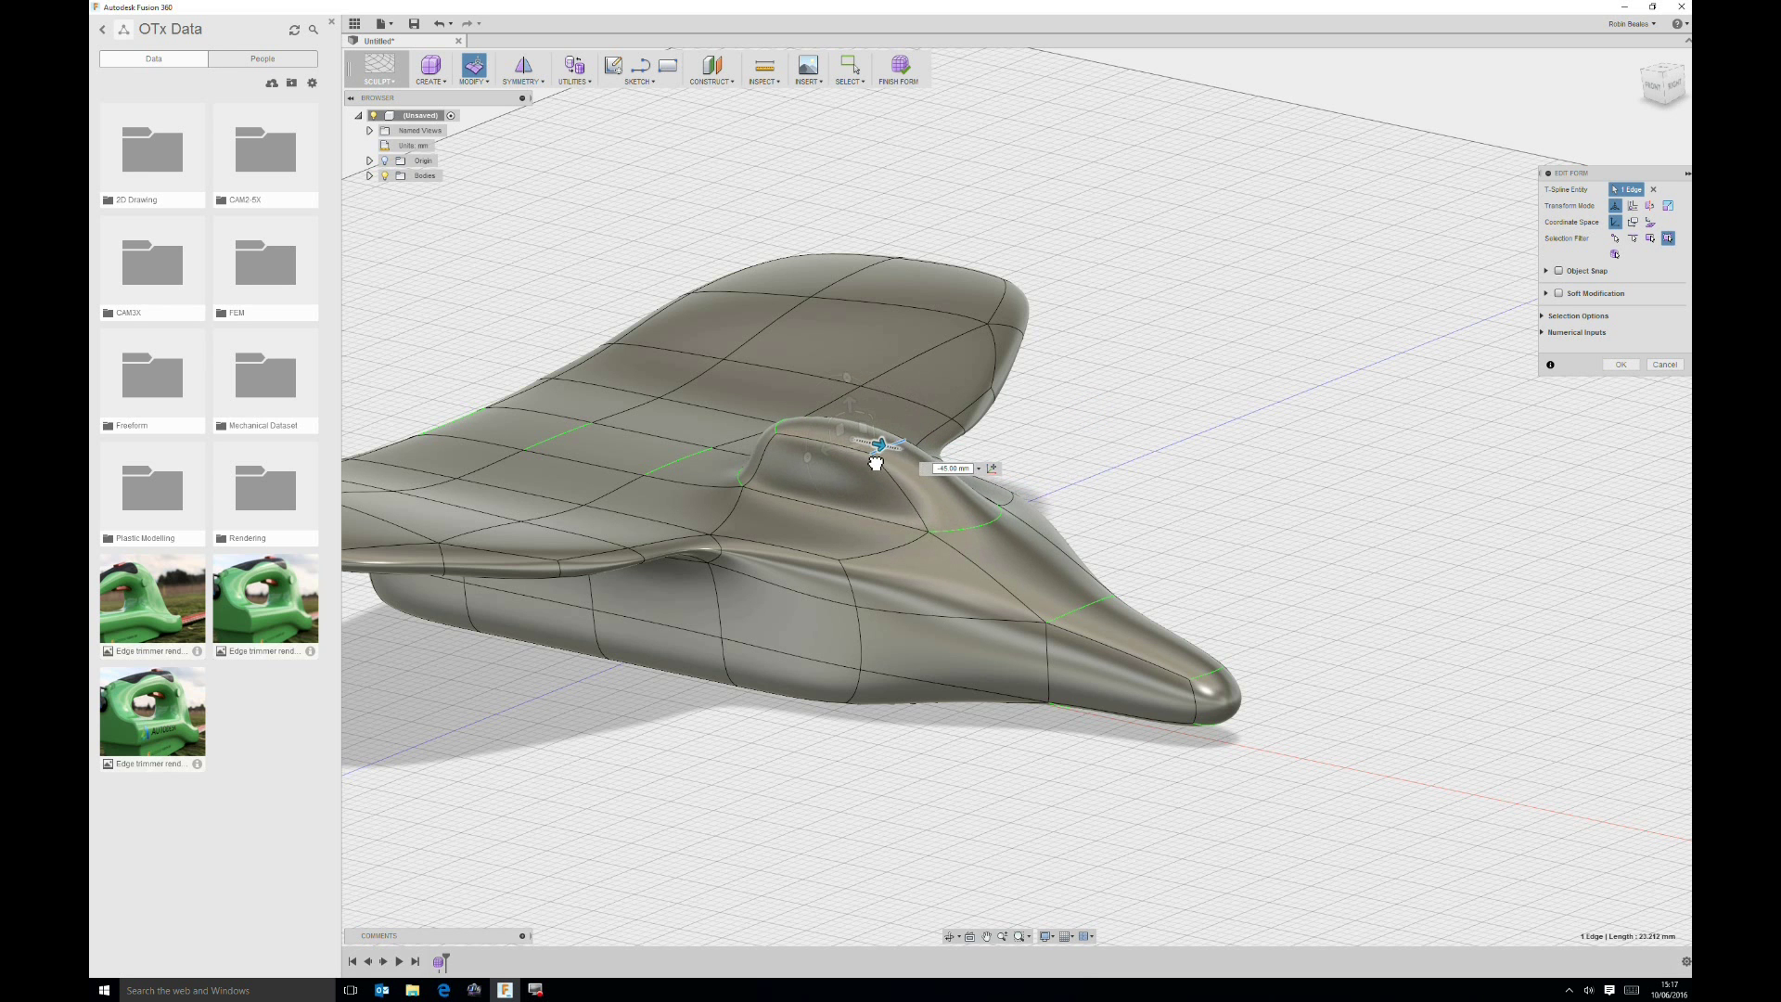
pyautogui.click(1095, 420)
# Step: Extrude the central top face at the rear of the body upward to start a tail fin
pyautogui.keyDown('shift'); pyautogui.moveTo(1113, 504); pyautogui.dragTo(956, 496, button='middle'); pyautogui.keyUp('shift')
pyautogui.click(906, 452)
pyautogui.keyDown('shift'); pyautogui.moveTo(865, 655); pyautogui.dragTo(806, 454, button='middle'); pyautogui.keyUp('shift')
pyautogui.moveTo(805, 455); pyautogui.dragTo(795, 398)
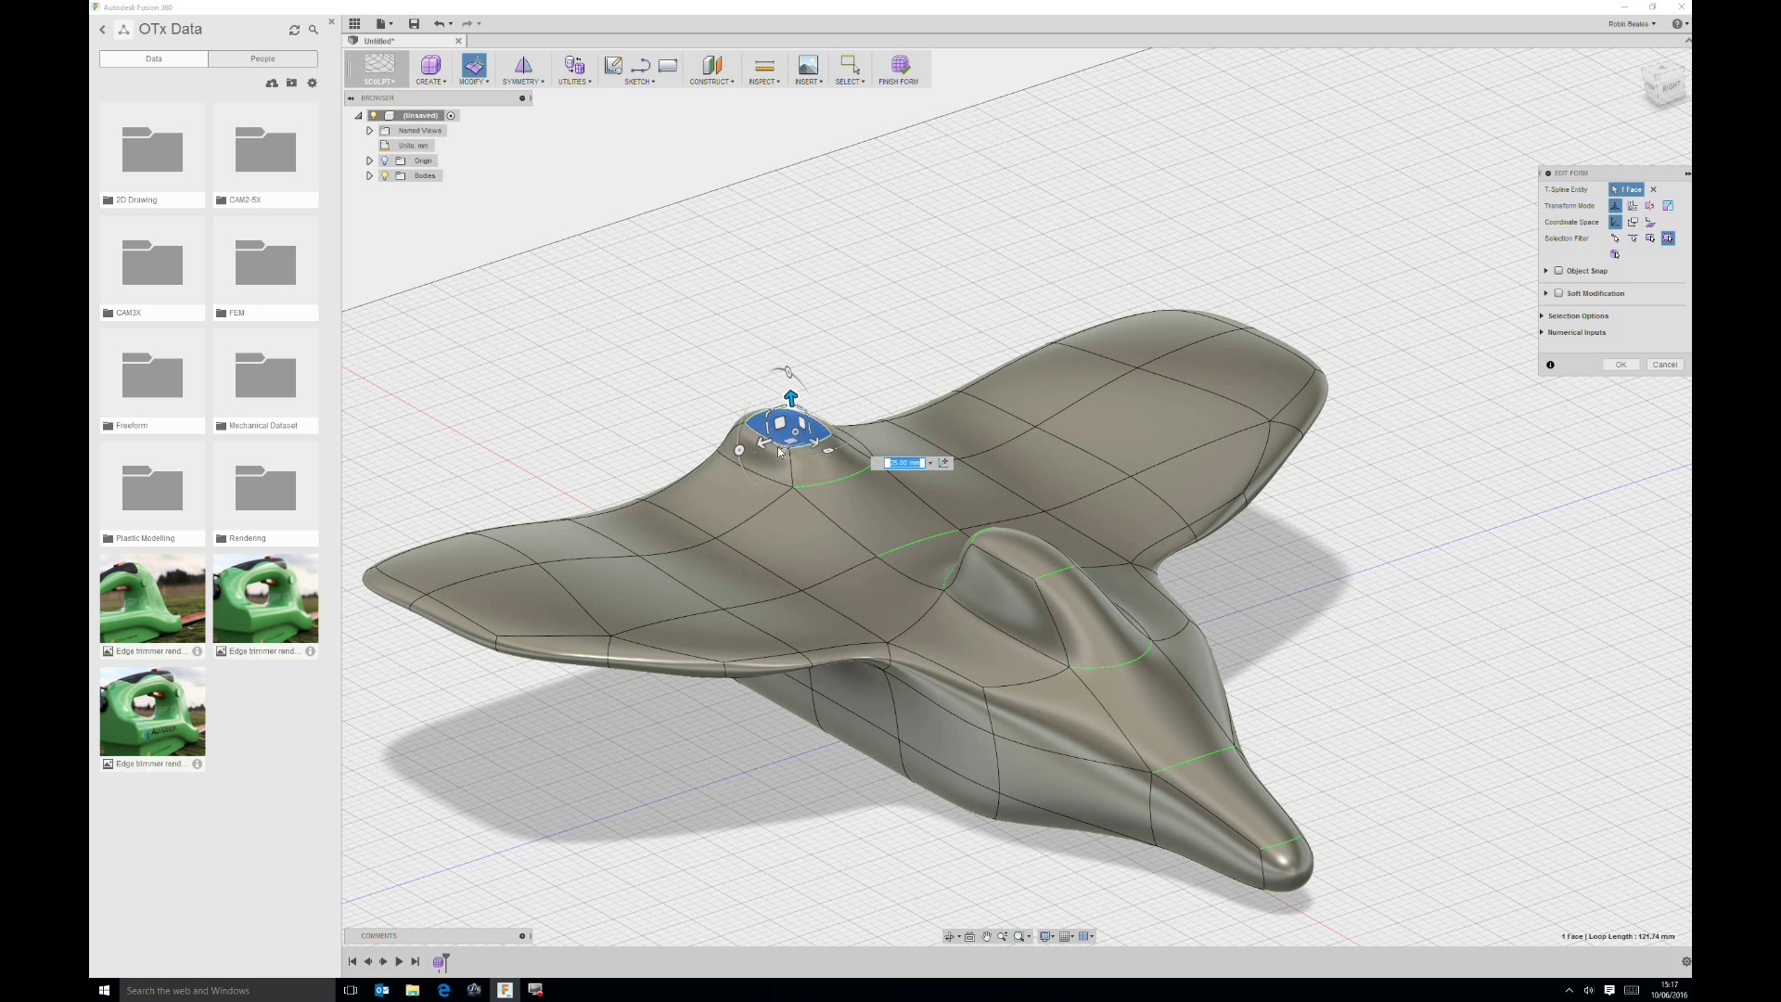
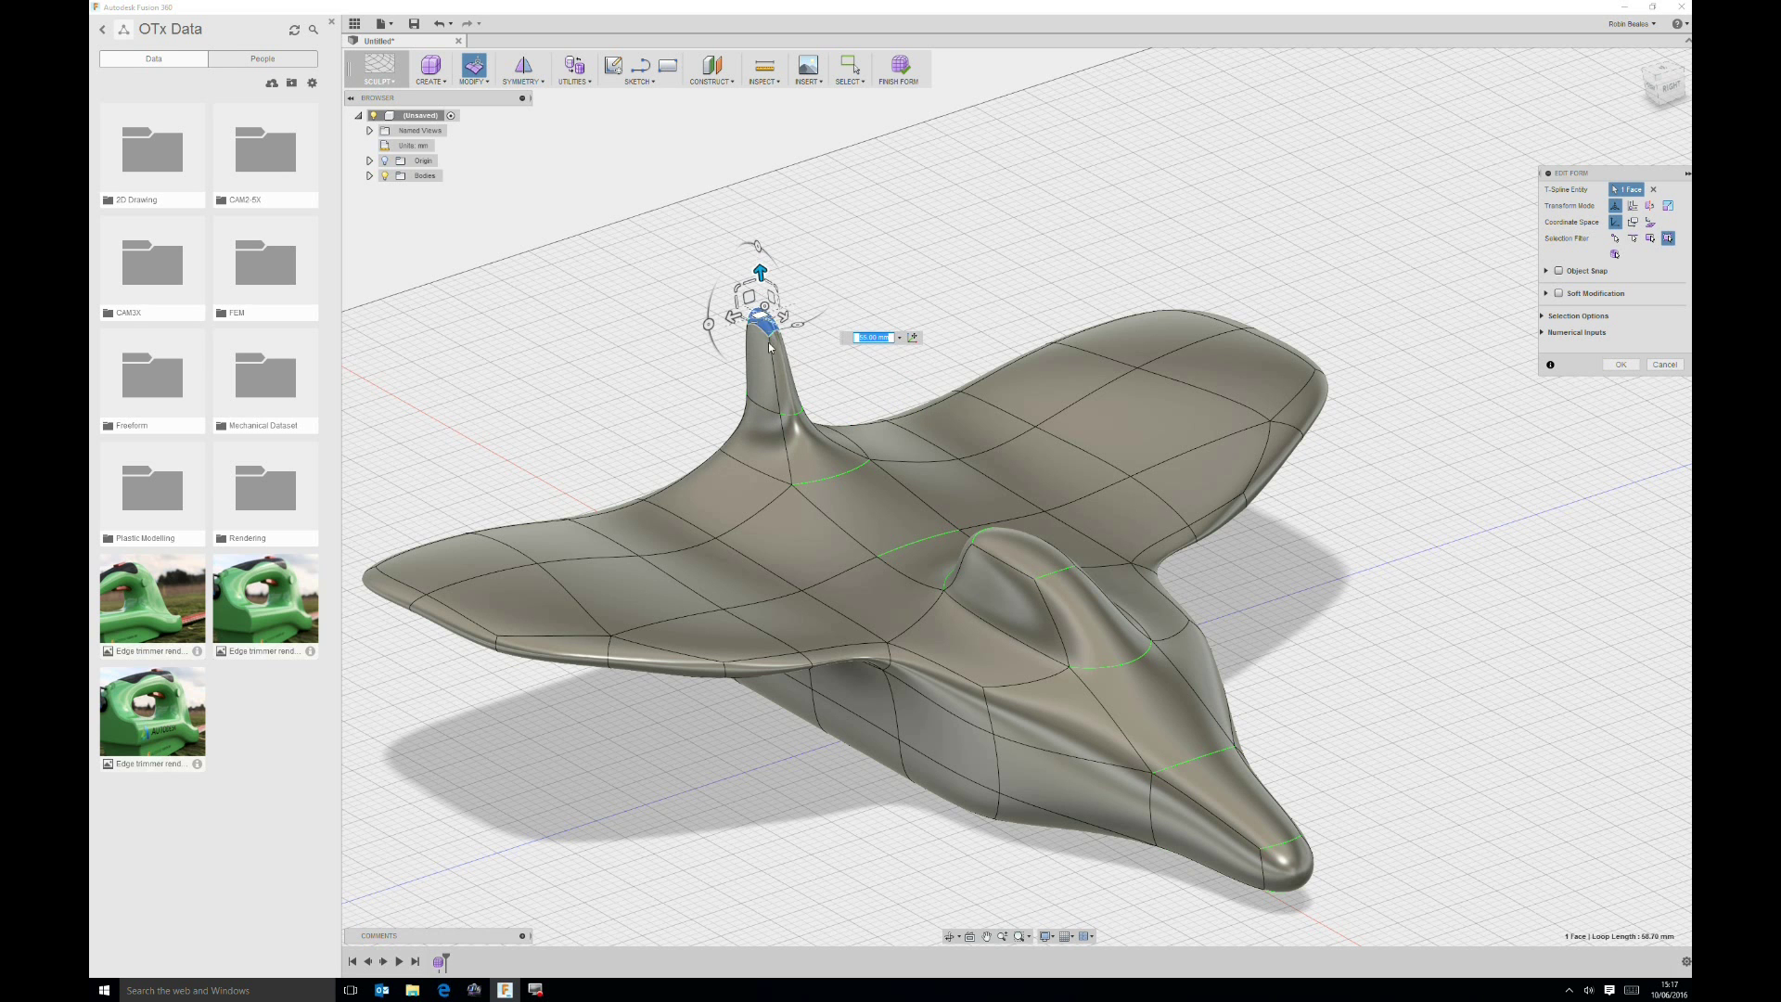
# Step: Shift the upper faces of the tail fin rearward and rotate them about 10 degrees to sweep the fin back
pyautogui.doubleClick(764, 331)
pyautogui.moveTo(796, 378); pyautogui.dragTo(778, 369)
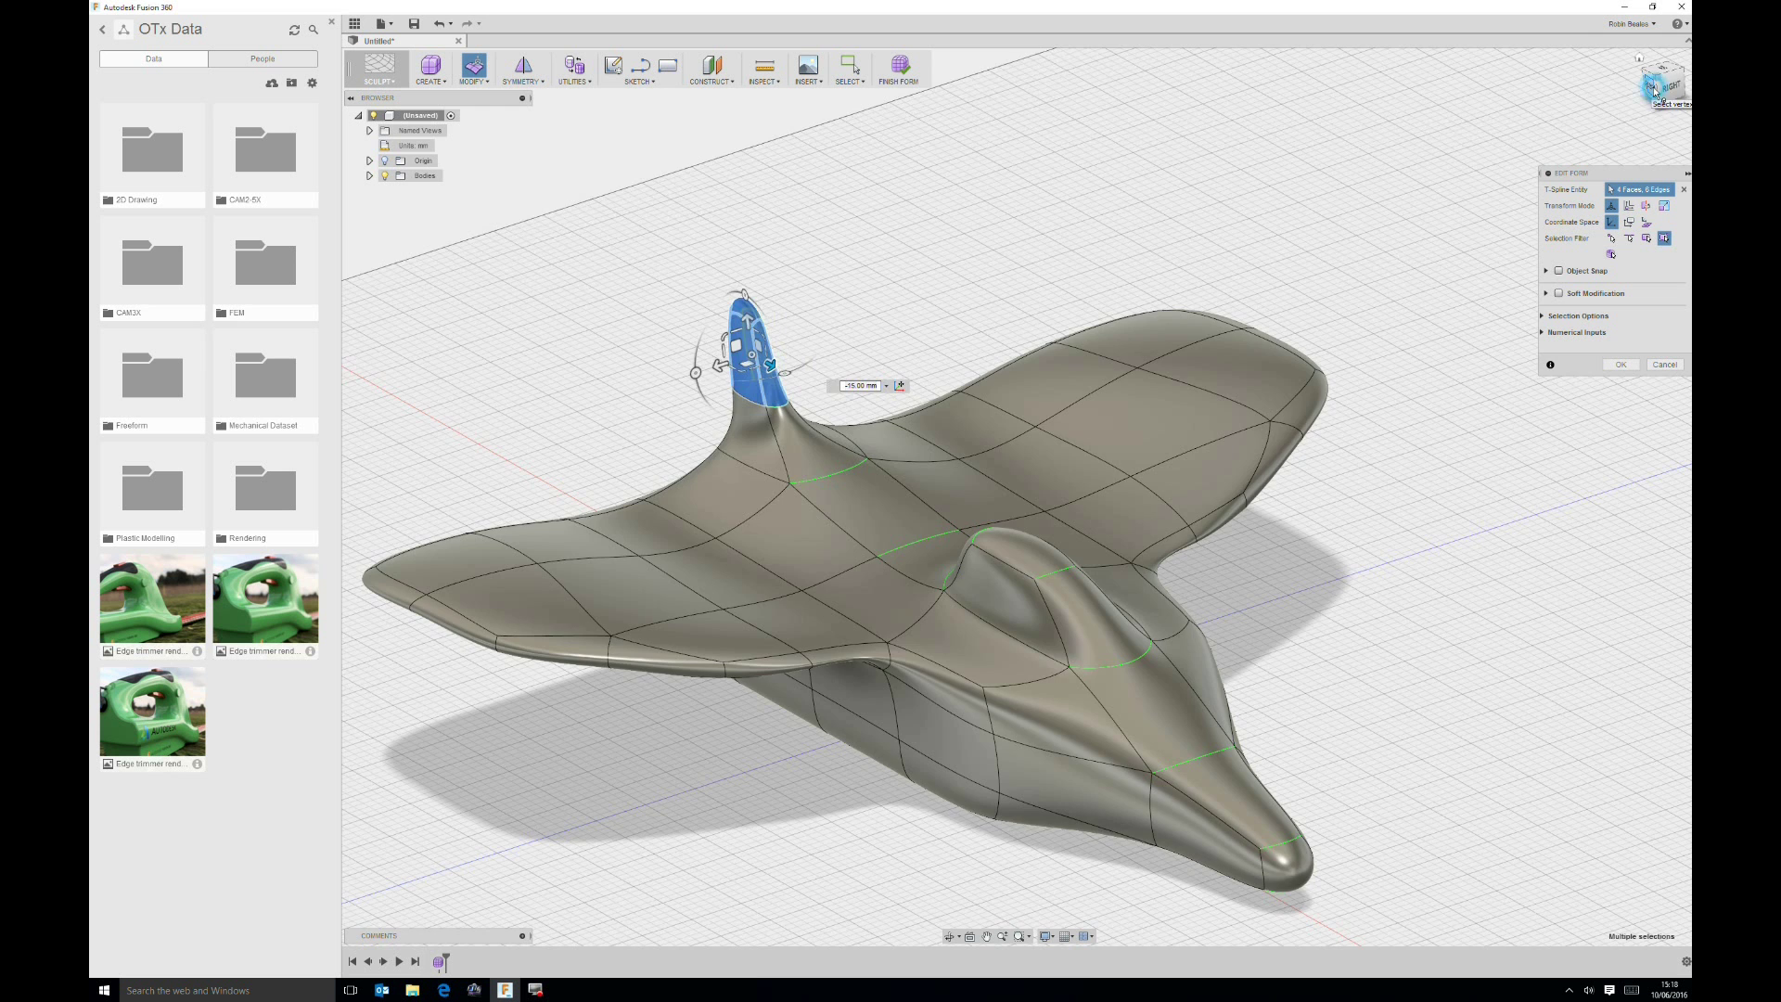
pyautogui.click(1655, 90)
pyautogui.moveTo(682, 444); pyautogui.dragTo(697, 443)
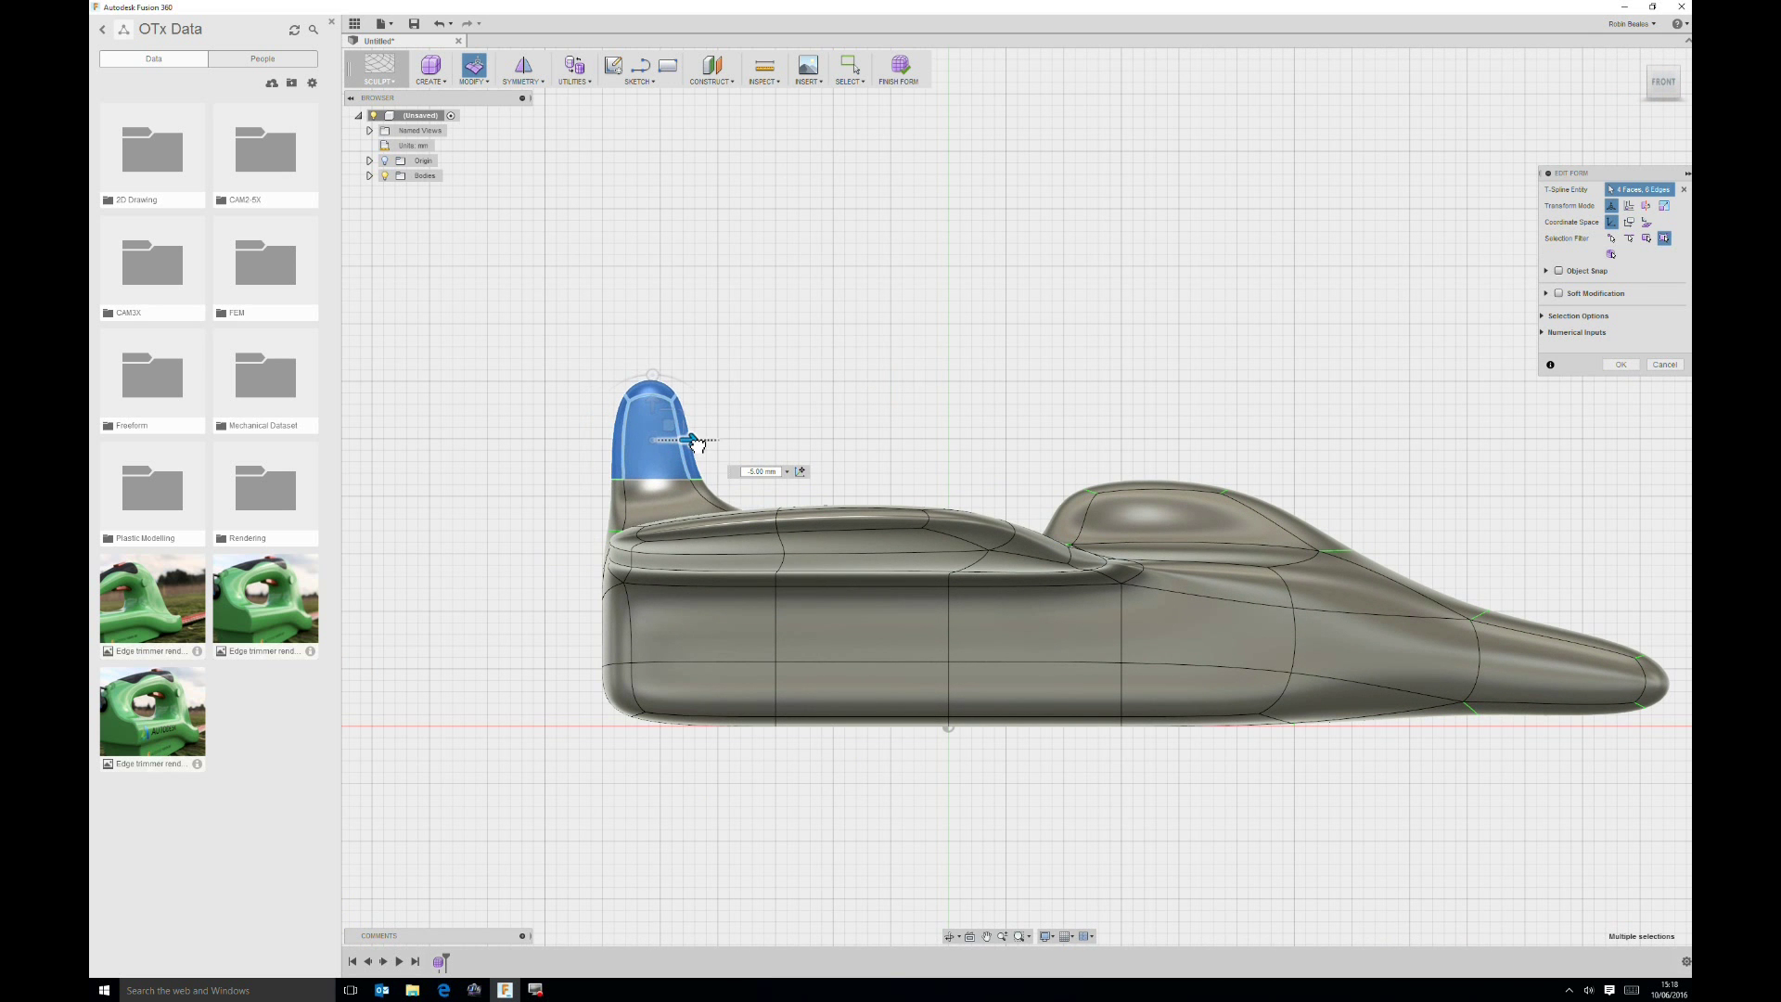
pyautogui.moveTo(654, 378); pyautogui.dragTo(644, 380)
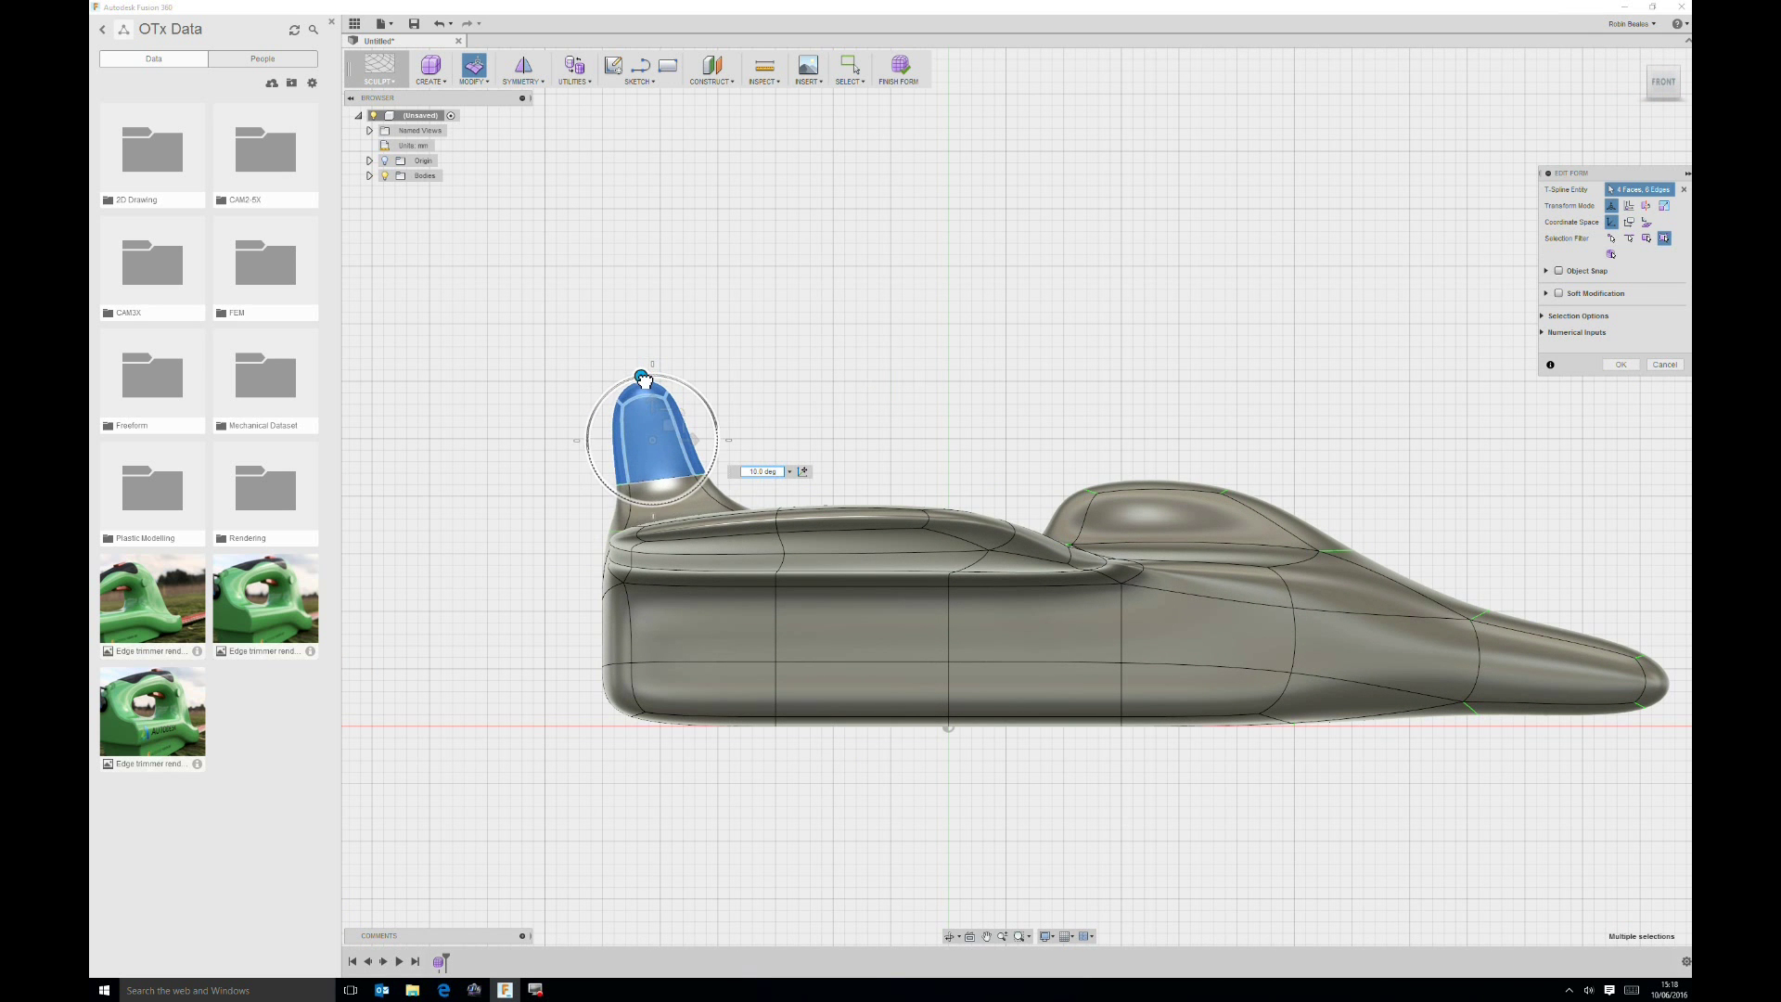
pyautogui.moveTo(703, 446); pyautogui.dragTo(680, 448)
pyautogui.click(757, 379)
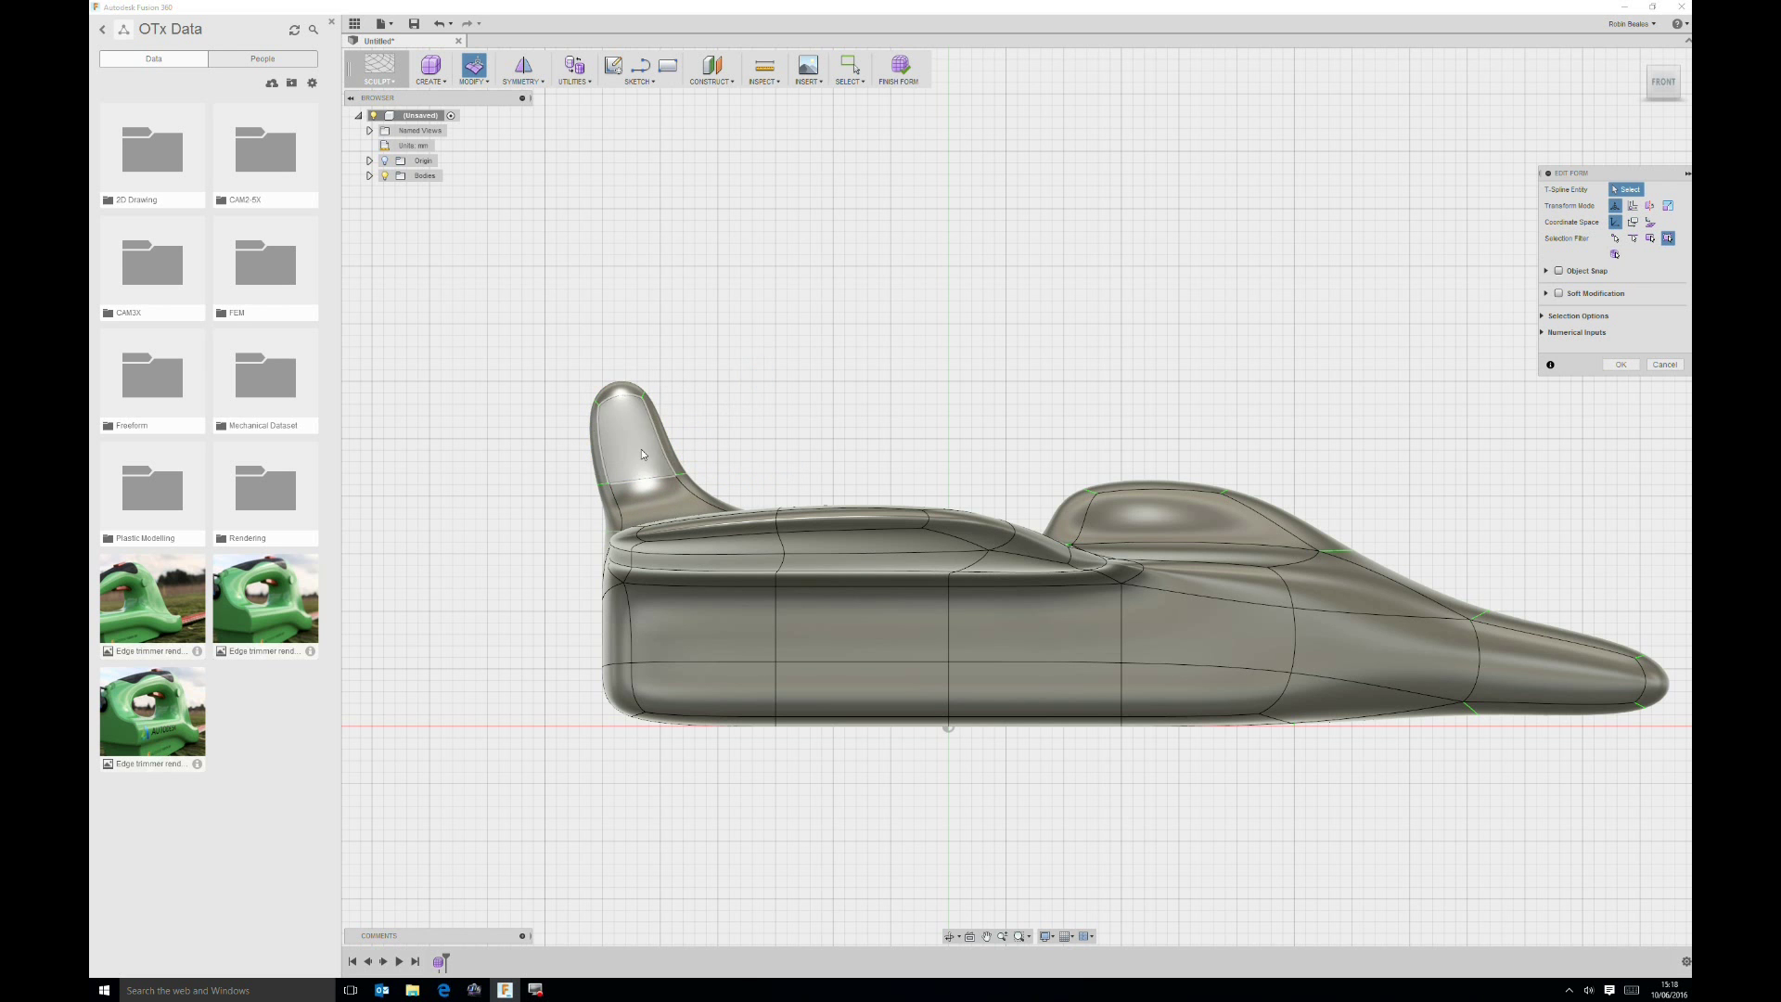
# Step: Extrude the side face of the tail fin outward 20 mm and shrink the extruded face
pyautogui.click(636, 438)
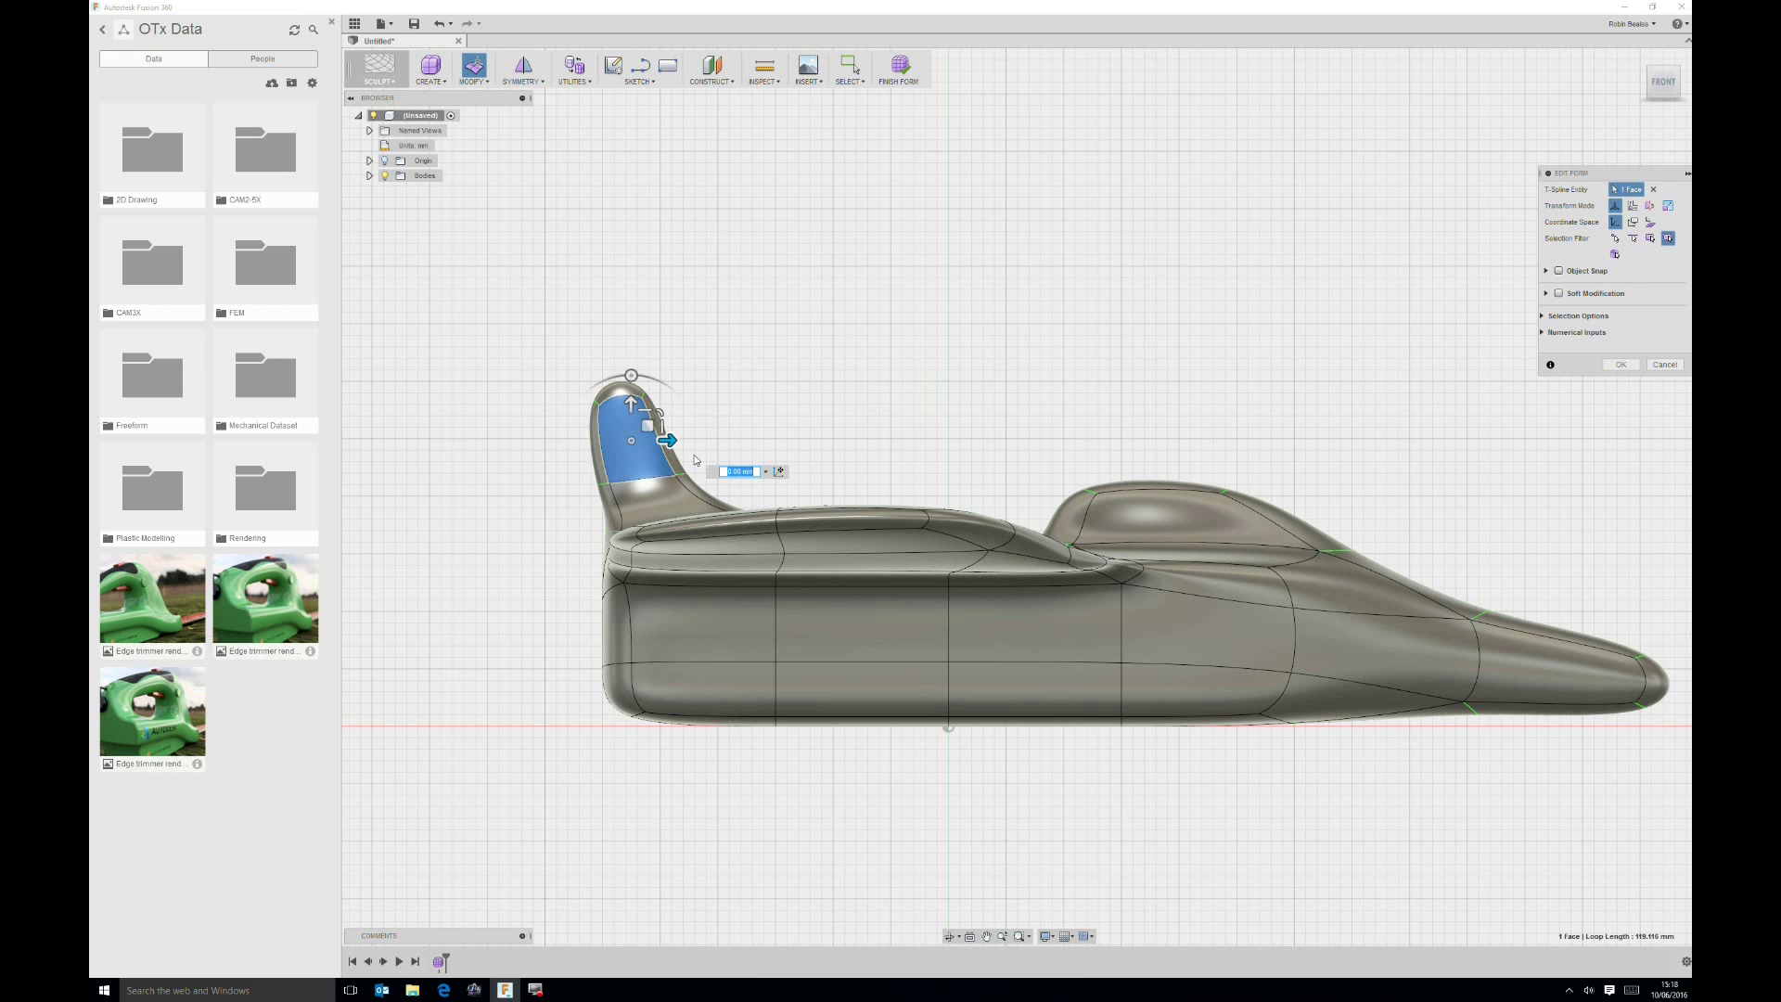
pyautogui.keyDown('shift'); pyautogui.moveTo(872, 379); pyautogui.dragTo(755, 409, button='middle'); pyautogui.keyUp('shift')
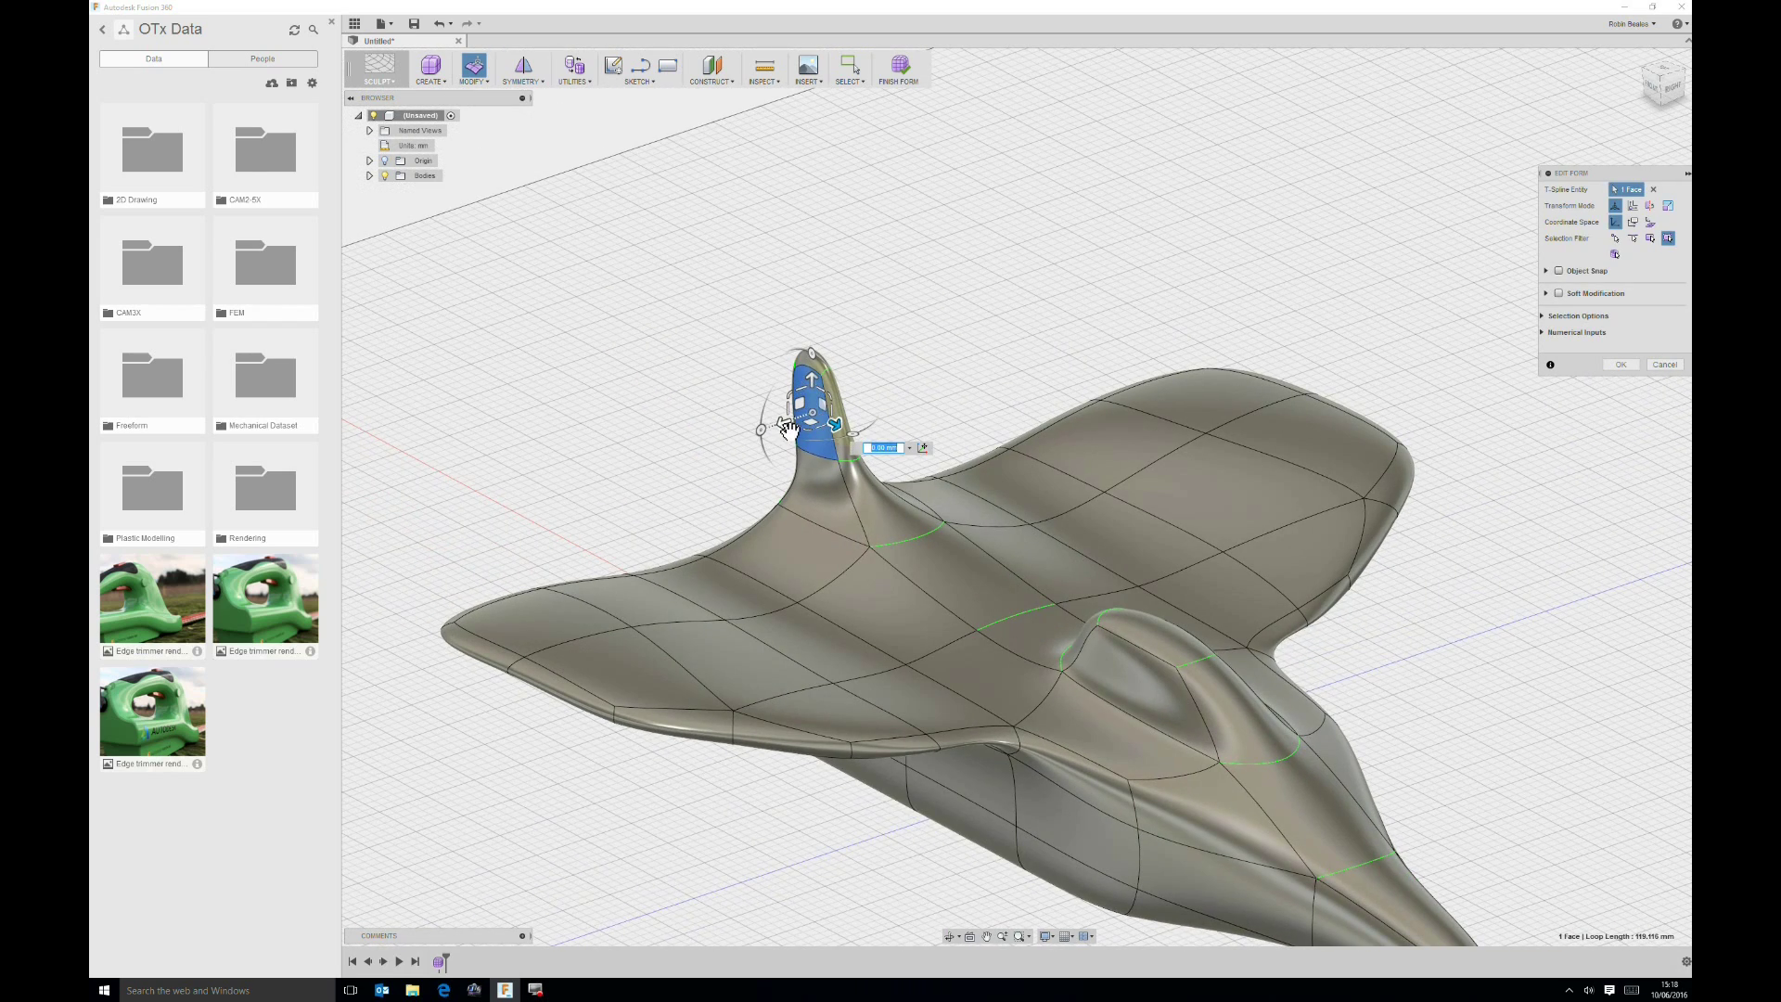
pyautogui.moveTo(789, 426); pyautogui.dragTo(781, 436)
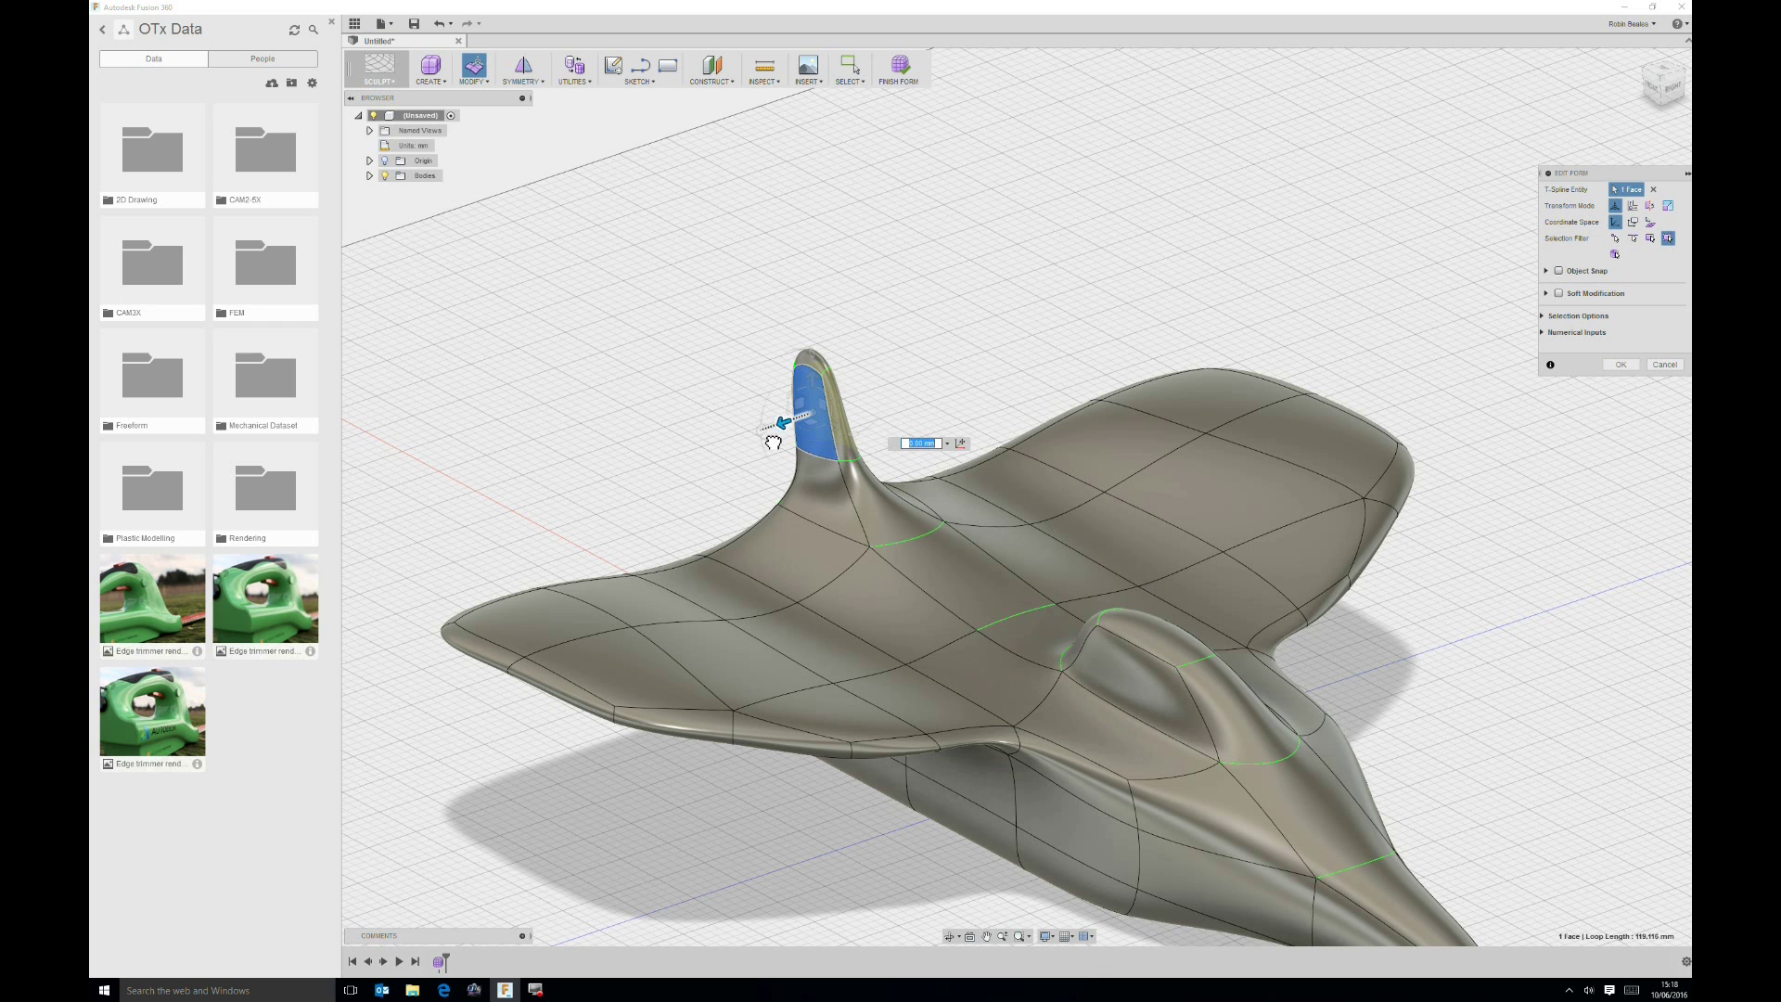
pyautogui.write('20')
pyautogui.press('Return')
pyautogui.moveTo(760, 445); pyautogui.dragTo(814, 477)
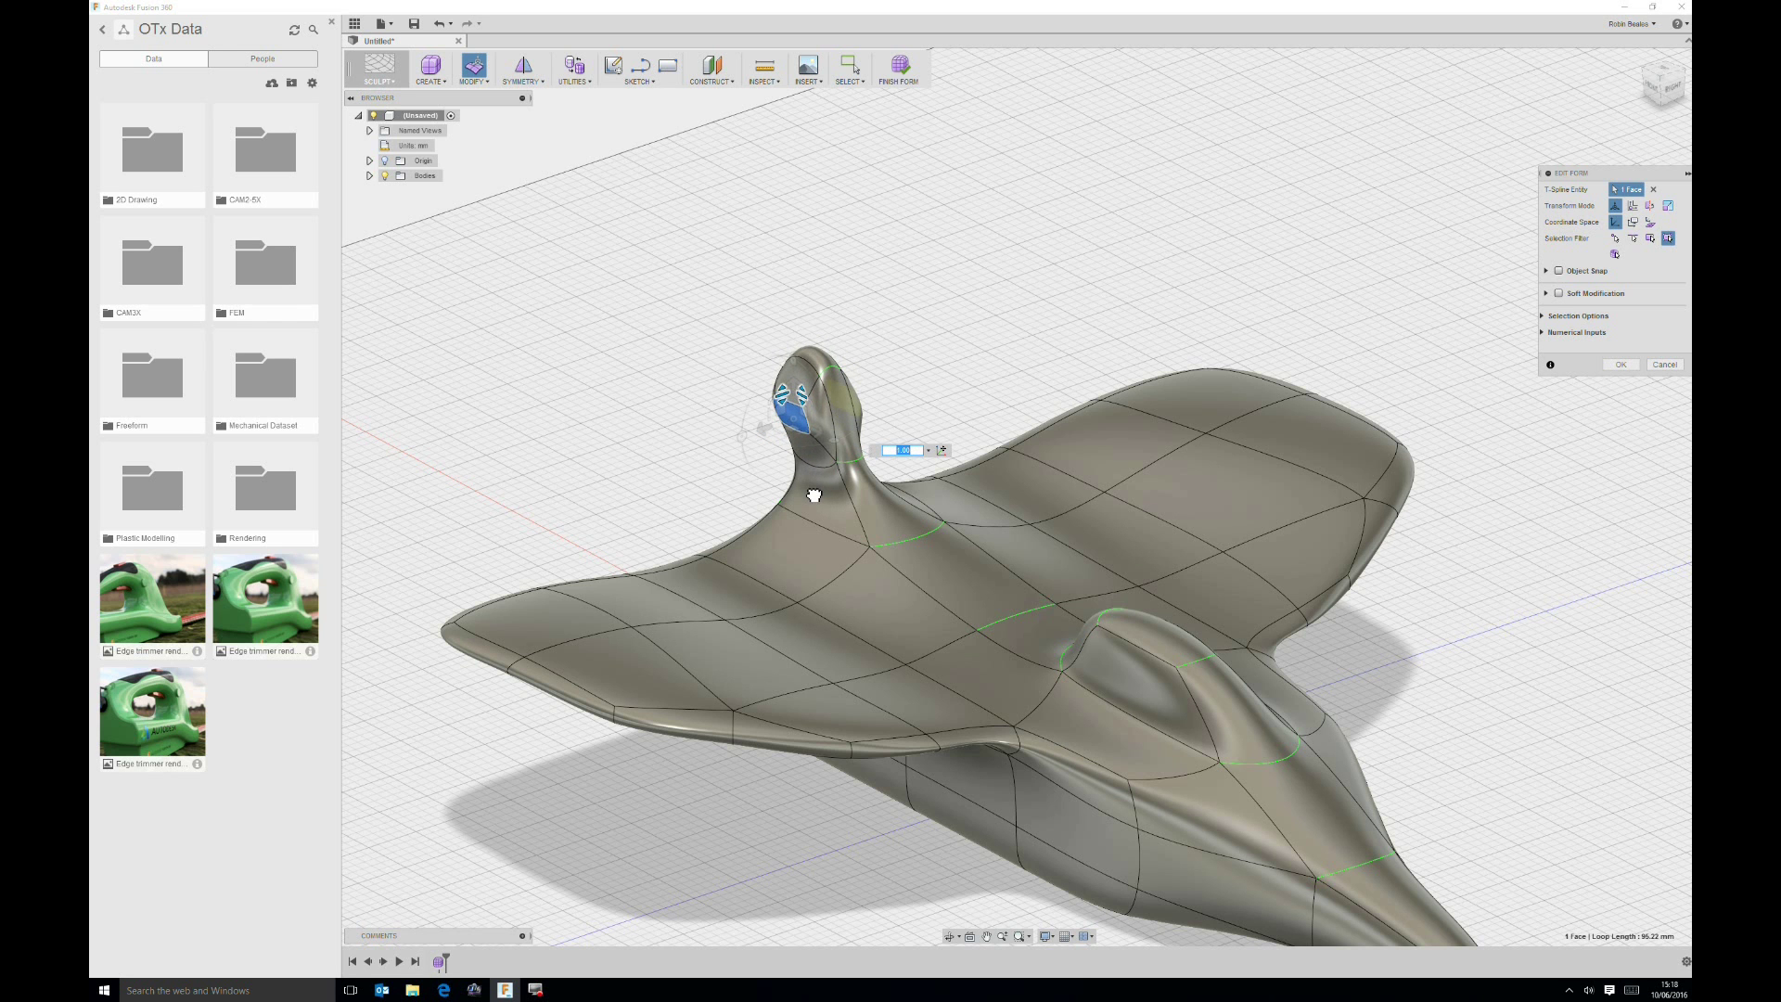
# Step: Flatten the extruded face and pull it outward to form a thin horizontal tailplane on each side of the fin
pyautogui.moveTo(810, 556); pyautogui.dragTo(811, 490)
pyautogui.moveTo(810, 399); pyautogui.dragTo(702, 481)
pyautogui.click(804, 403)
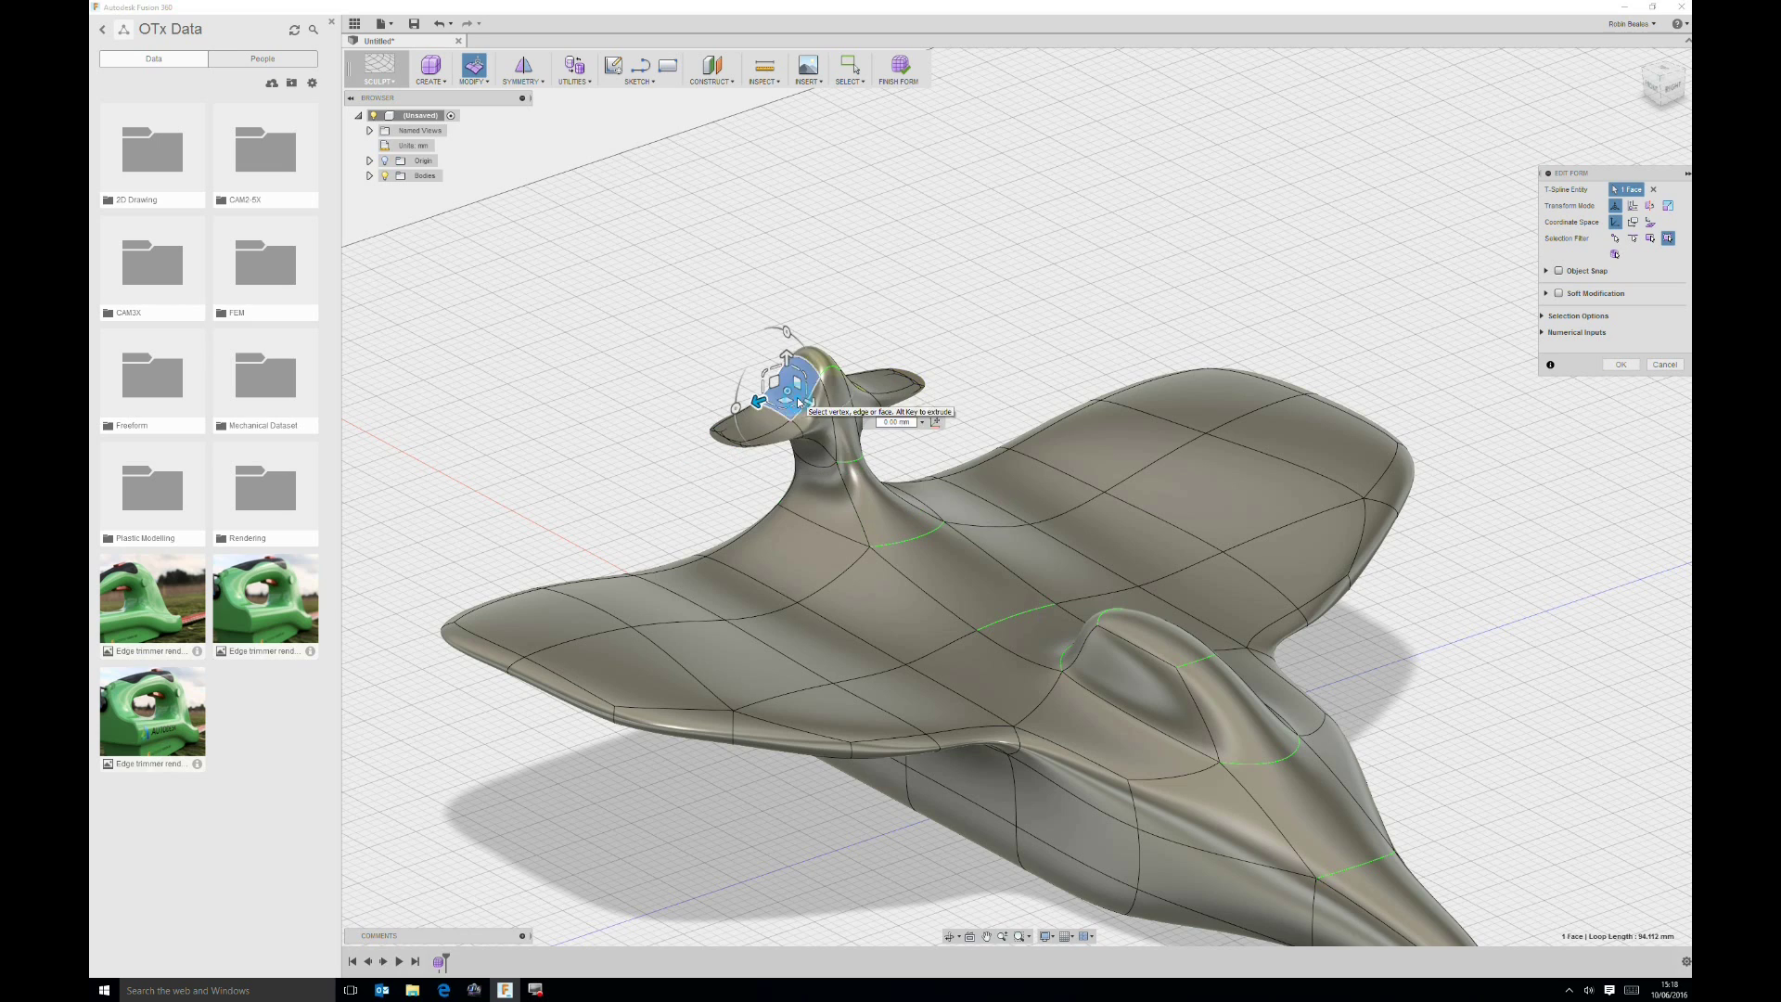
pyautogui.click(776, 469)
# Step: Select the edge loop around the tailplane's root and move it inward toward the fin
pyautogui.scroll(2, 785, 415)
pyautogui.click(785, 414)
pyautogui.keyDown('shift'); pyautogui.moveTo(826, 504); pyautogui.dragTo(826, 446, button='middle'); pyautogui.keyUp('shift')
pyautogui.scroll(4, 803, 448)
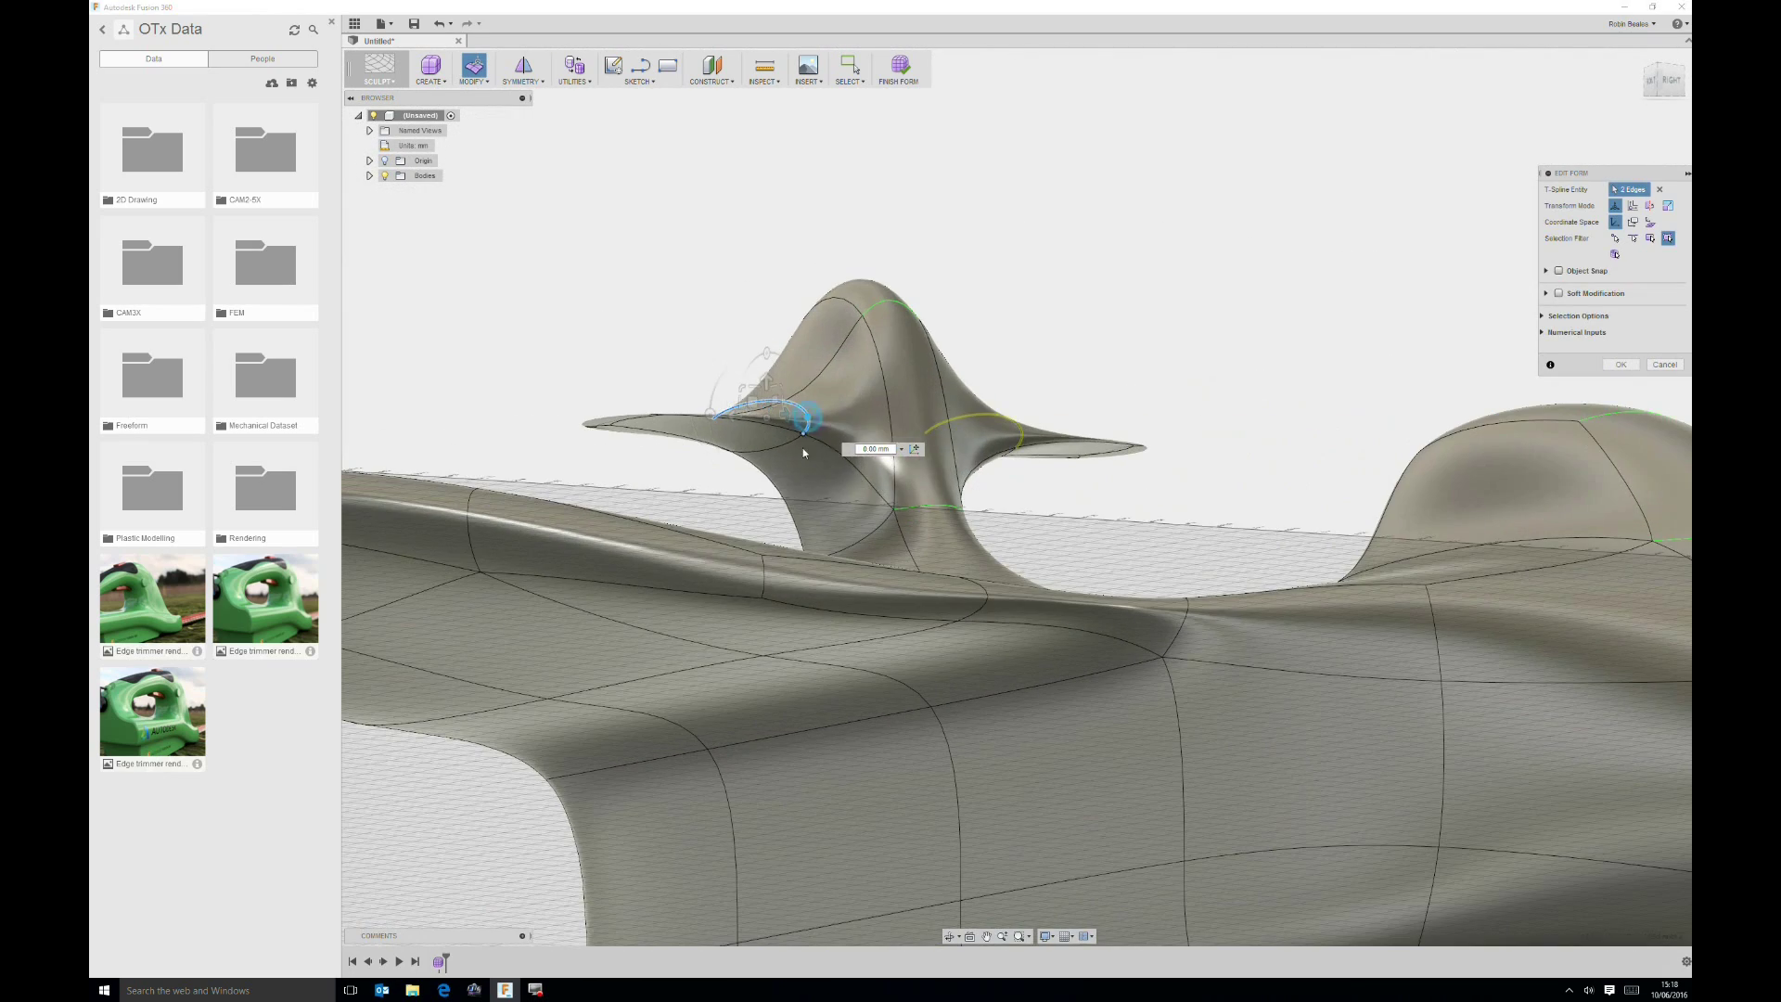
pyautogui.doubleClick(804, 449)
pyautogui.keyDown('shift'); pyautogui.moveTo(787, 460); pyautogui.dragTo(789, 464, button='middle'); pyautogui.keyUp('shift')
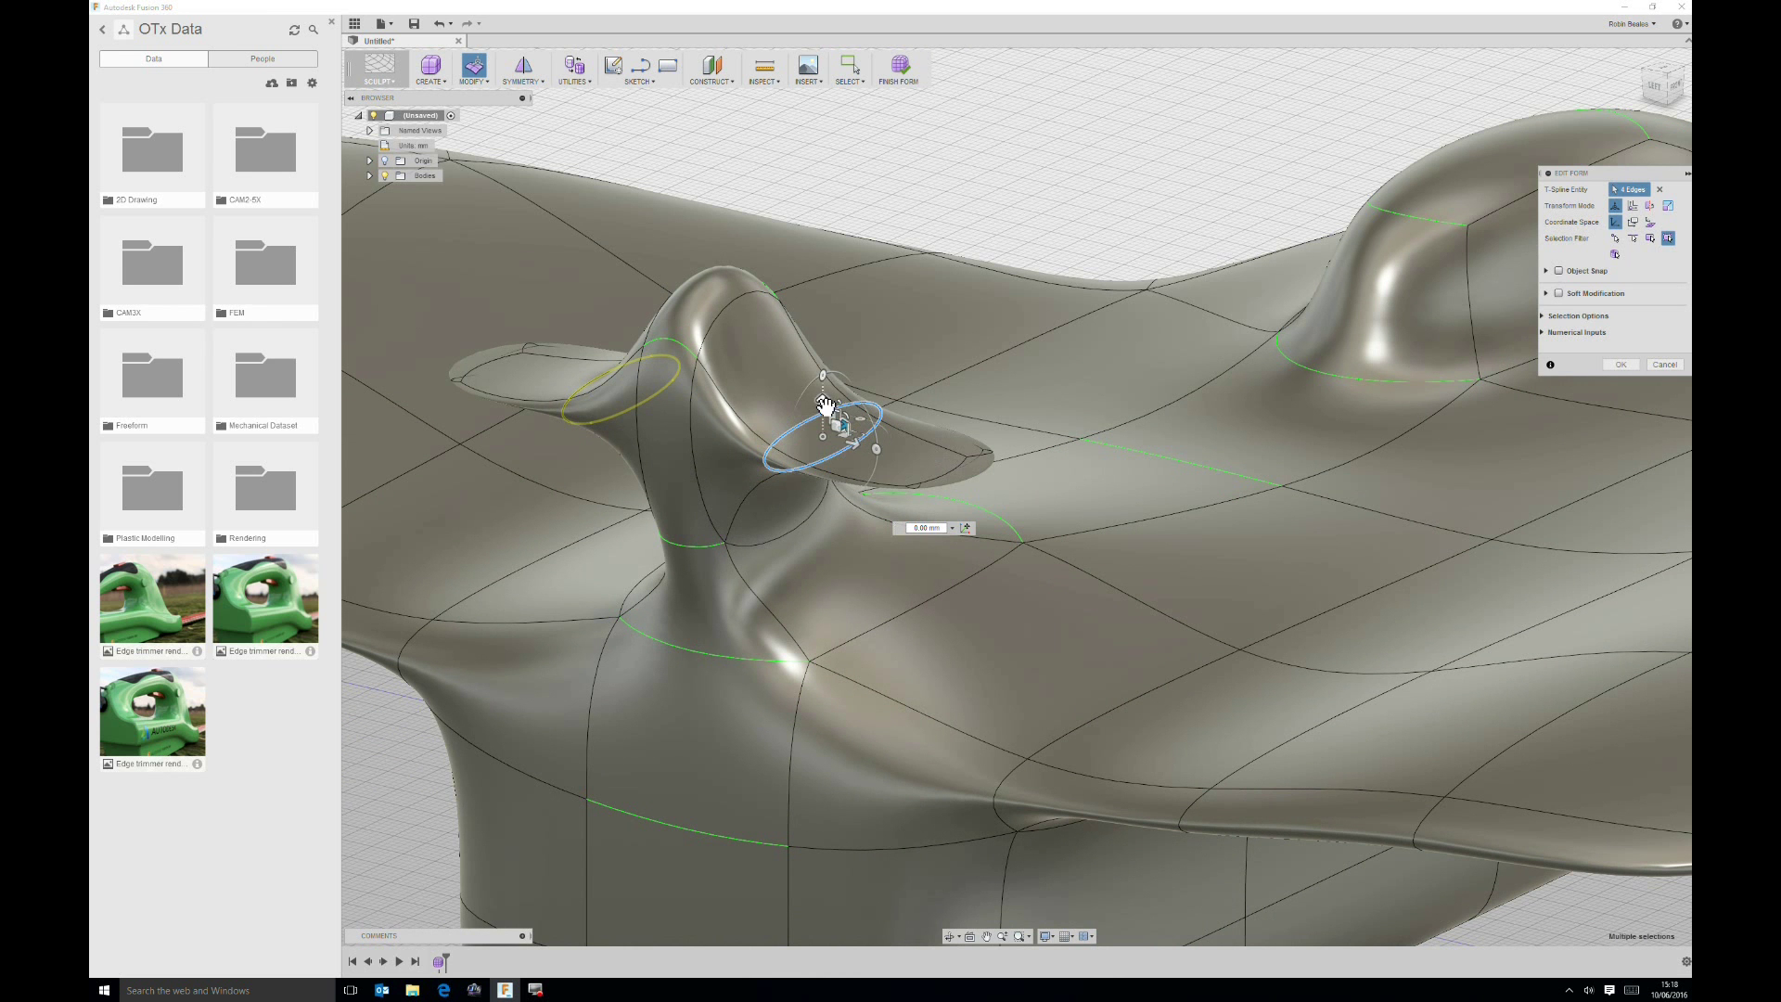
pyautogui.moveTo(854, 448); pyautogui.dragTo(774, 446)
pyautogui.click(982, 238)
# Step: Select the four lower side faces along the fuselage below the wing and move them inward to narrow the hull
pyautogui.scroll(3, 965, 315)
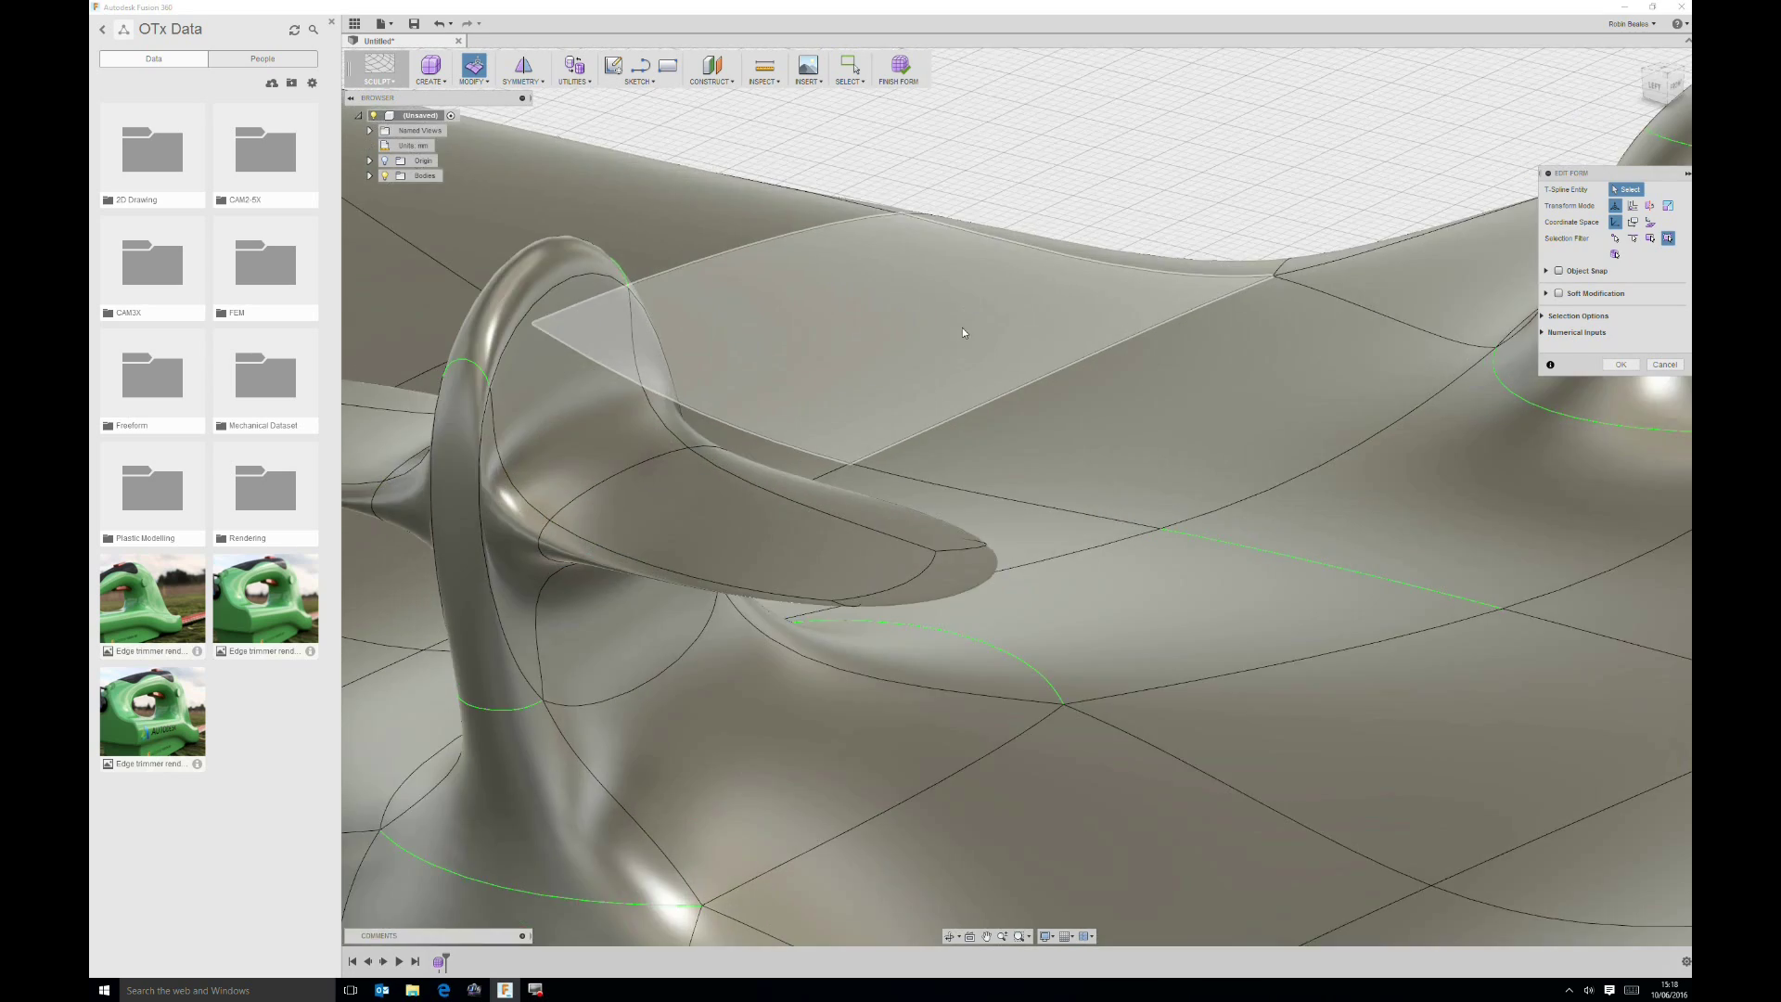
pyautogui.scroll(-4, 959, 336)
pyautogui.moveTo(960, 347)
pyautogui.keyDown('shift'); pyautogui.mouseDown(button='middle')
pyautogui.moveTo(1104, 407)
pyautogui.moveTo(1033, 509)
pyautogui.moveTo(1086, 576)
pyautogui.moveTo(1109, 553)
pyautogui.moveTo(1027, 676)
pyautogui.moveTo(1078, 645)
pyautogui.mouseUp(button='middle'); pyautogui.keyUp('shift')
pyautogui.scroll(-5, 1085, 576)
pyautogui.click(1078, 642)
pyautogui.keyDown('ctrl'); pyautogui.click(1029, 664); pyautogui.keyUp('ctrl')
pyautogui.keyDown('ctrl'); pyautogui.click(949, 709); pyautogui.keyUp('ctrl')
pyautogui.keyDown('ctrl'); pyautogui.click(888, 734); pyautogui.keyUp('ctrl')
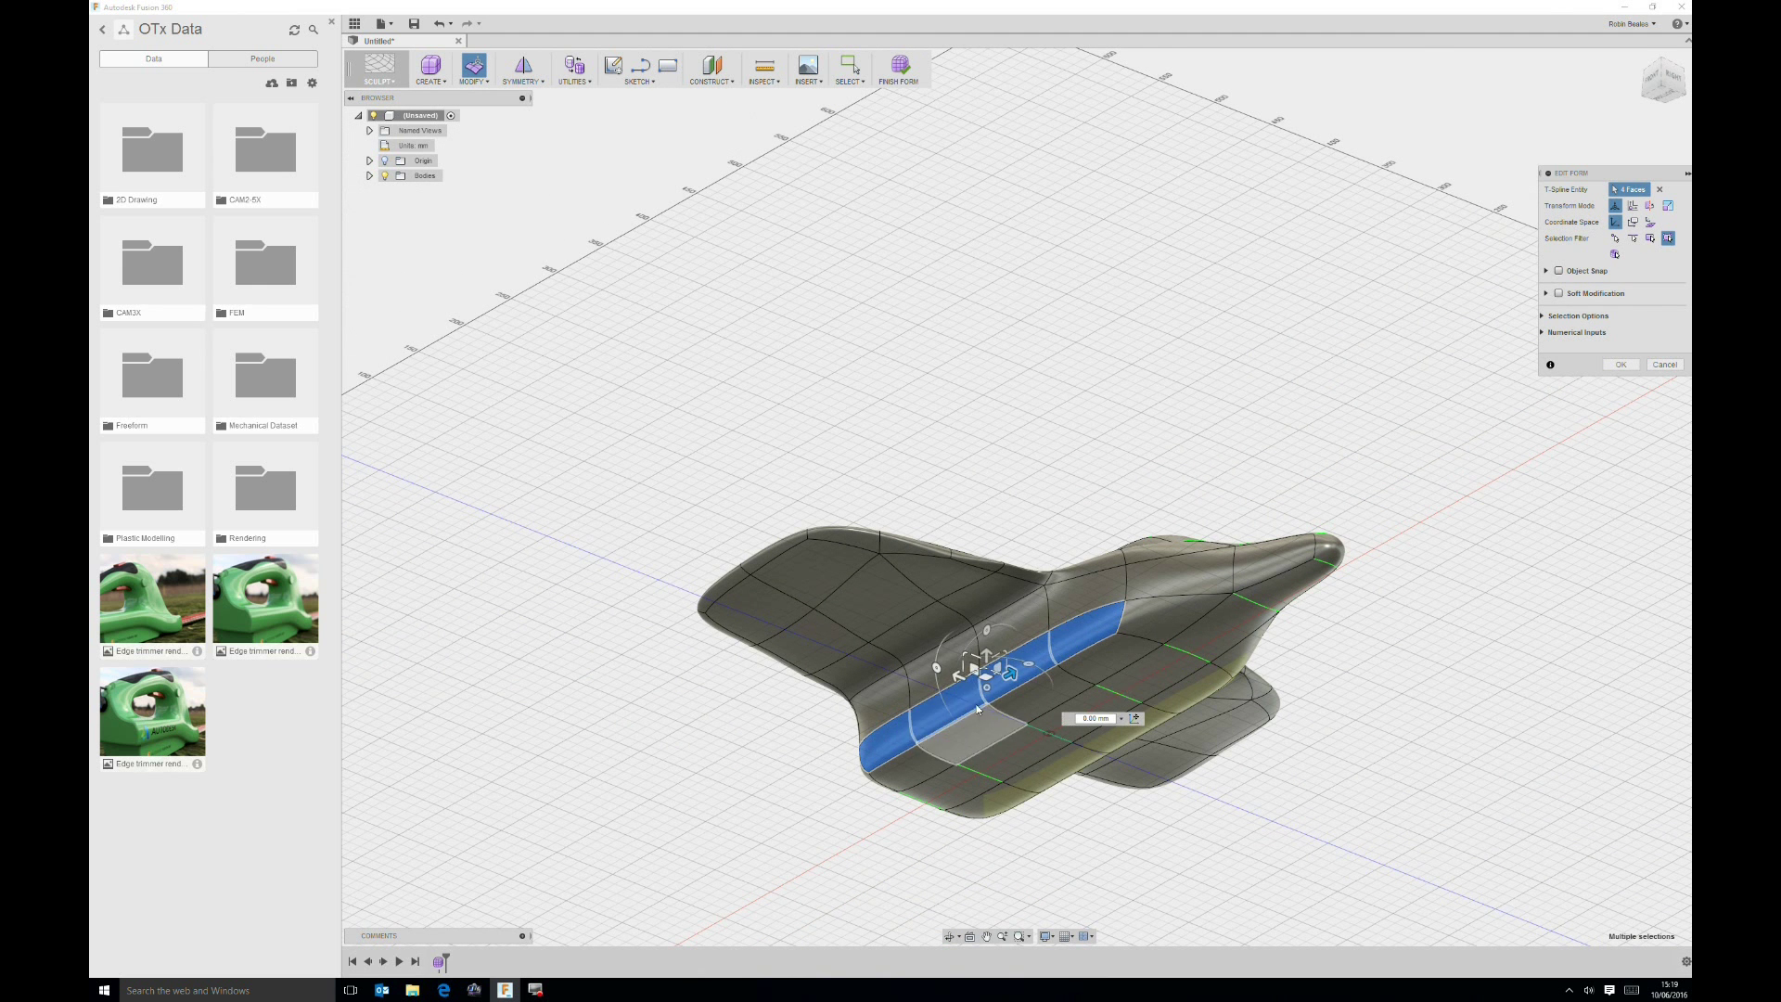
pyautogui.moveTo(966, 678); pyautogui.dragTo(998, 693)
# Step: Extrude the fuselage side face just behind the nose, shrink it and shift it rearward to start an air intake
pyautogui.keyDown('shift'); pyautogui.moveTo(1122, 650); pyautogui.dragTo(1148, 677, button='middle'); pyautogui.keyUp('shift')
pyautogui.scroll(-2, 1139, 675)
pyautogui.scroll(6, 1139, 674)
pyautogui.click(1125, 679)
pyautogui.moveTo(1281, 666); pyautogui.dragTo(1113, 694, button='middle')
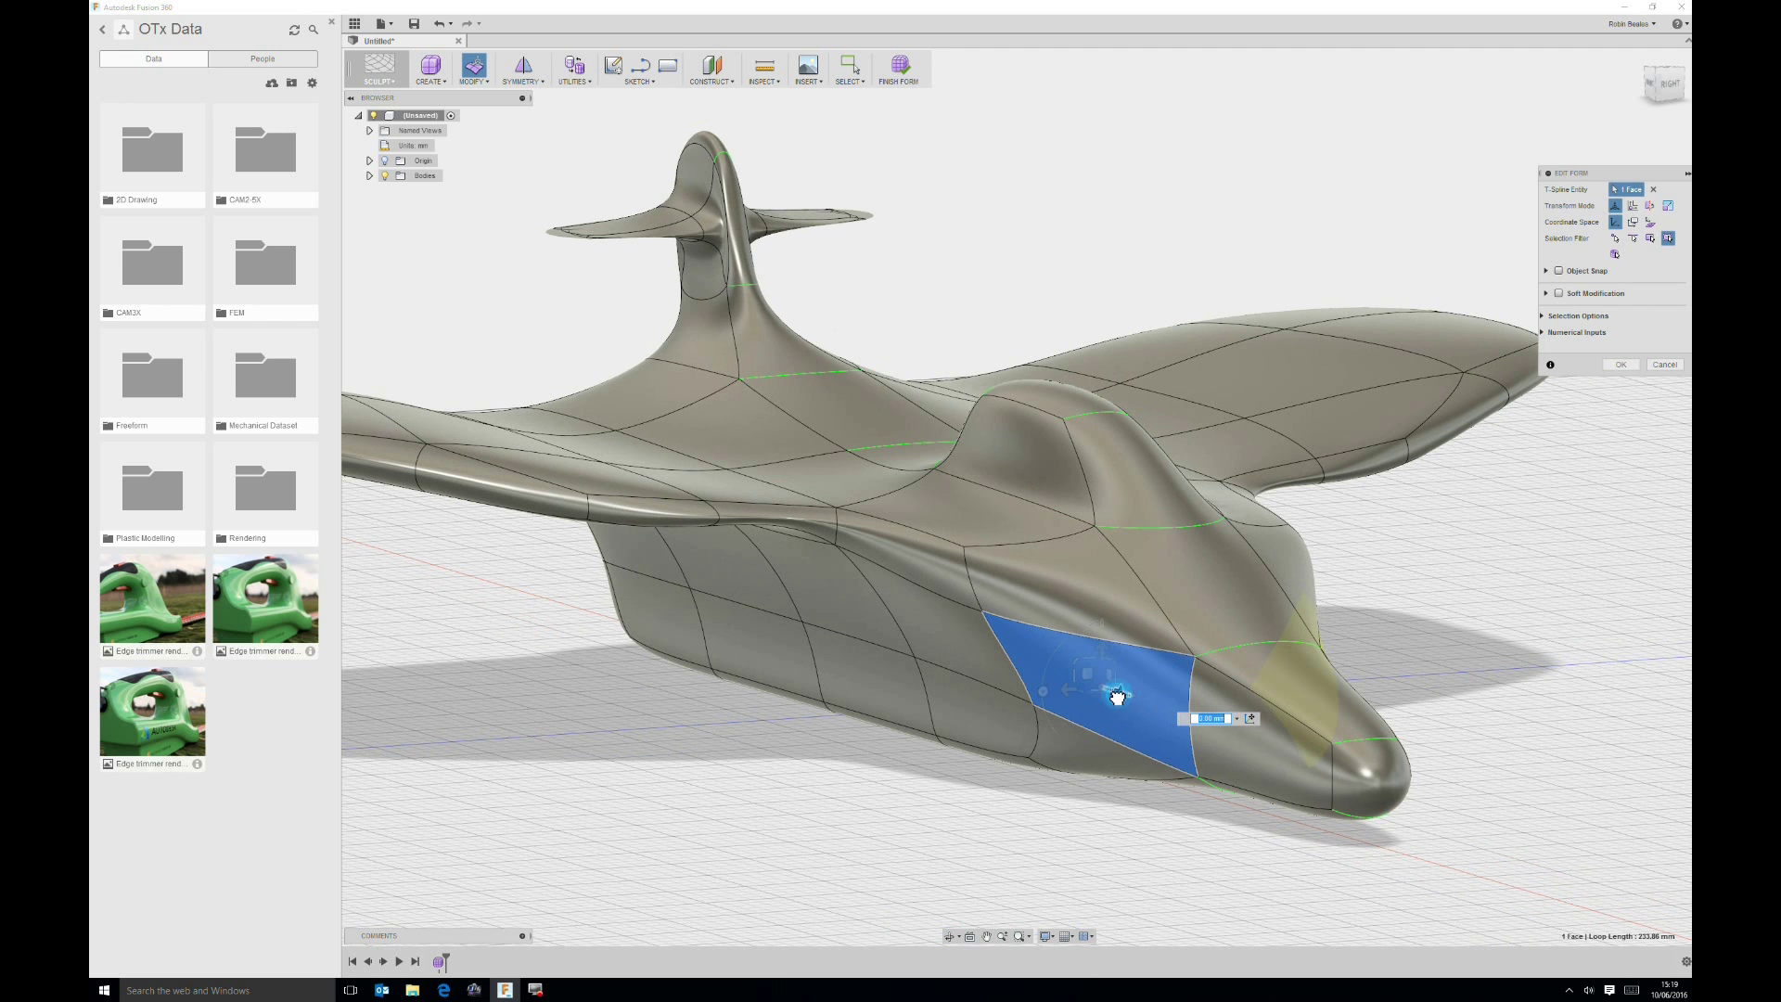
pyautogui.keyDown('alt'); pyautogui.moveTo(1047, 670); pyautogui.dragTo(1036, 668); pyautogui.keyUp('alt')
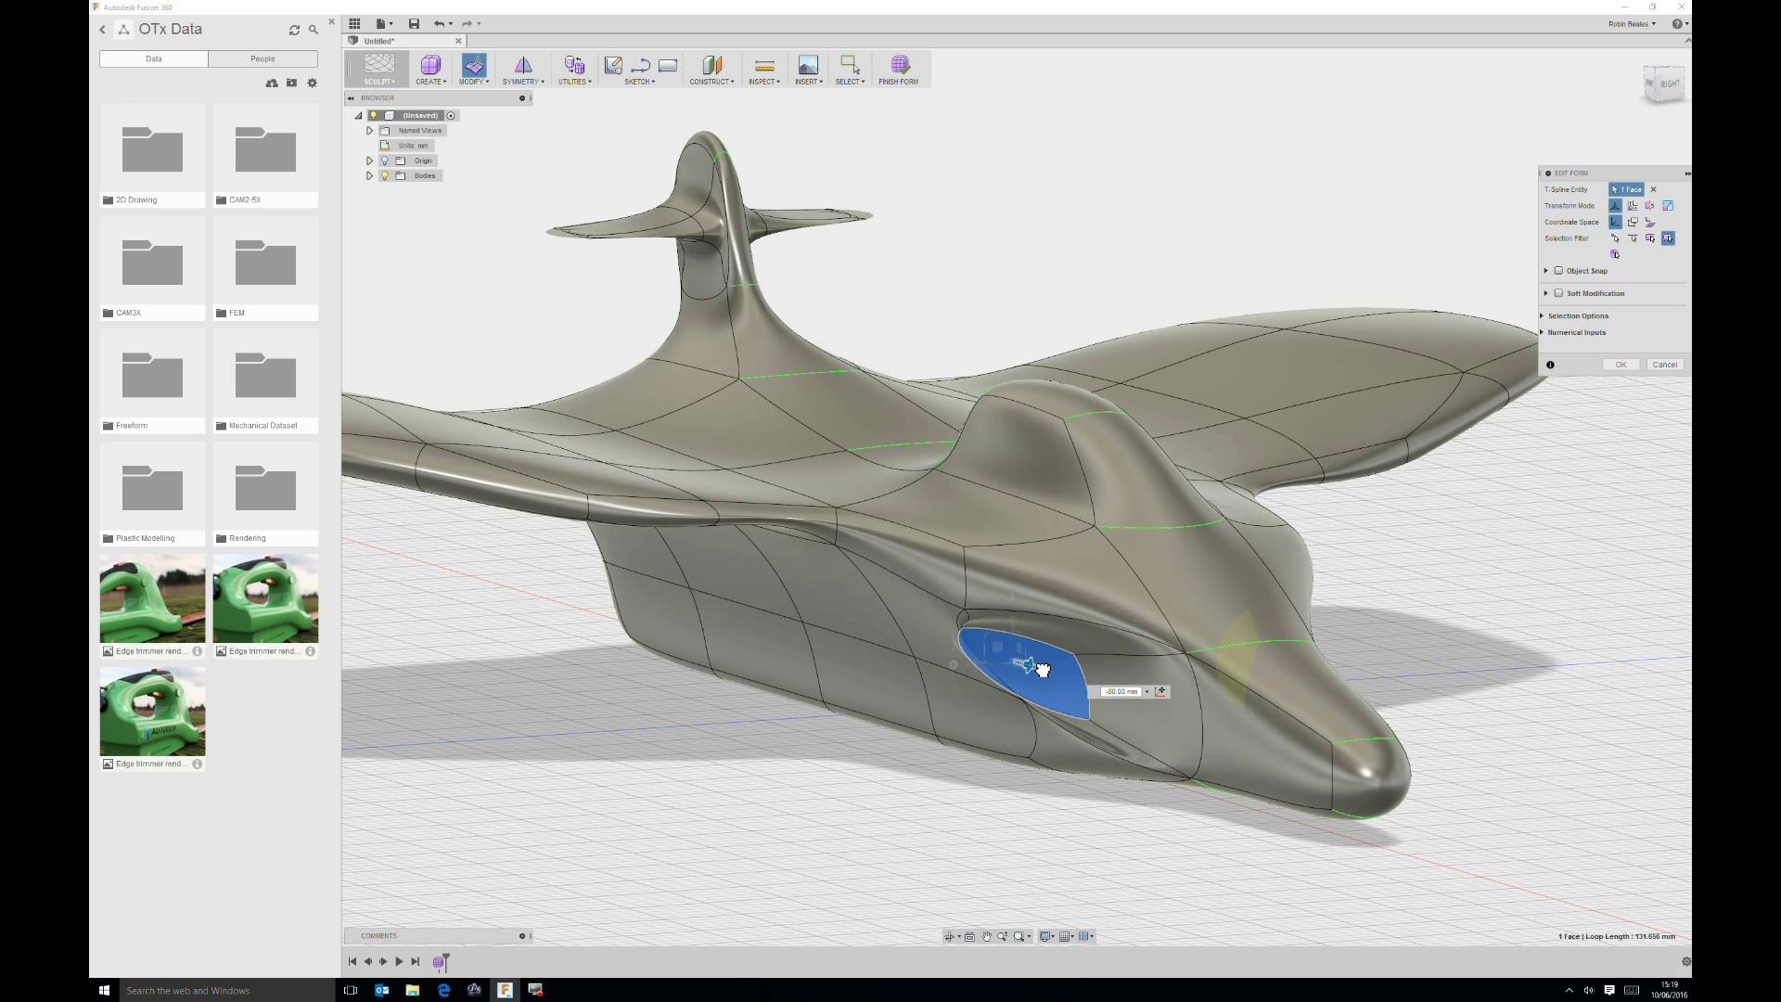
# Step: Push the intake's inner face further into the fuselage side and fine-tune its position
pyautogui.moveTo(1042, 667)
pyautogui.keyDown('alt'); pyautogui.mouseDown()
pyautogui.moveTo(1007, 673)
pyautogui.moveTo(1041, 666)
pyautogui.mouseUp(); pyautogui.keyUp('alt')
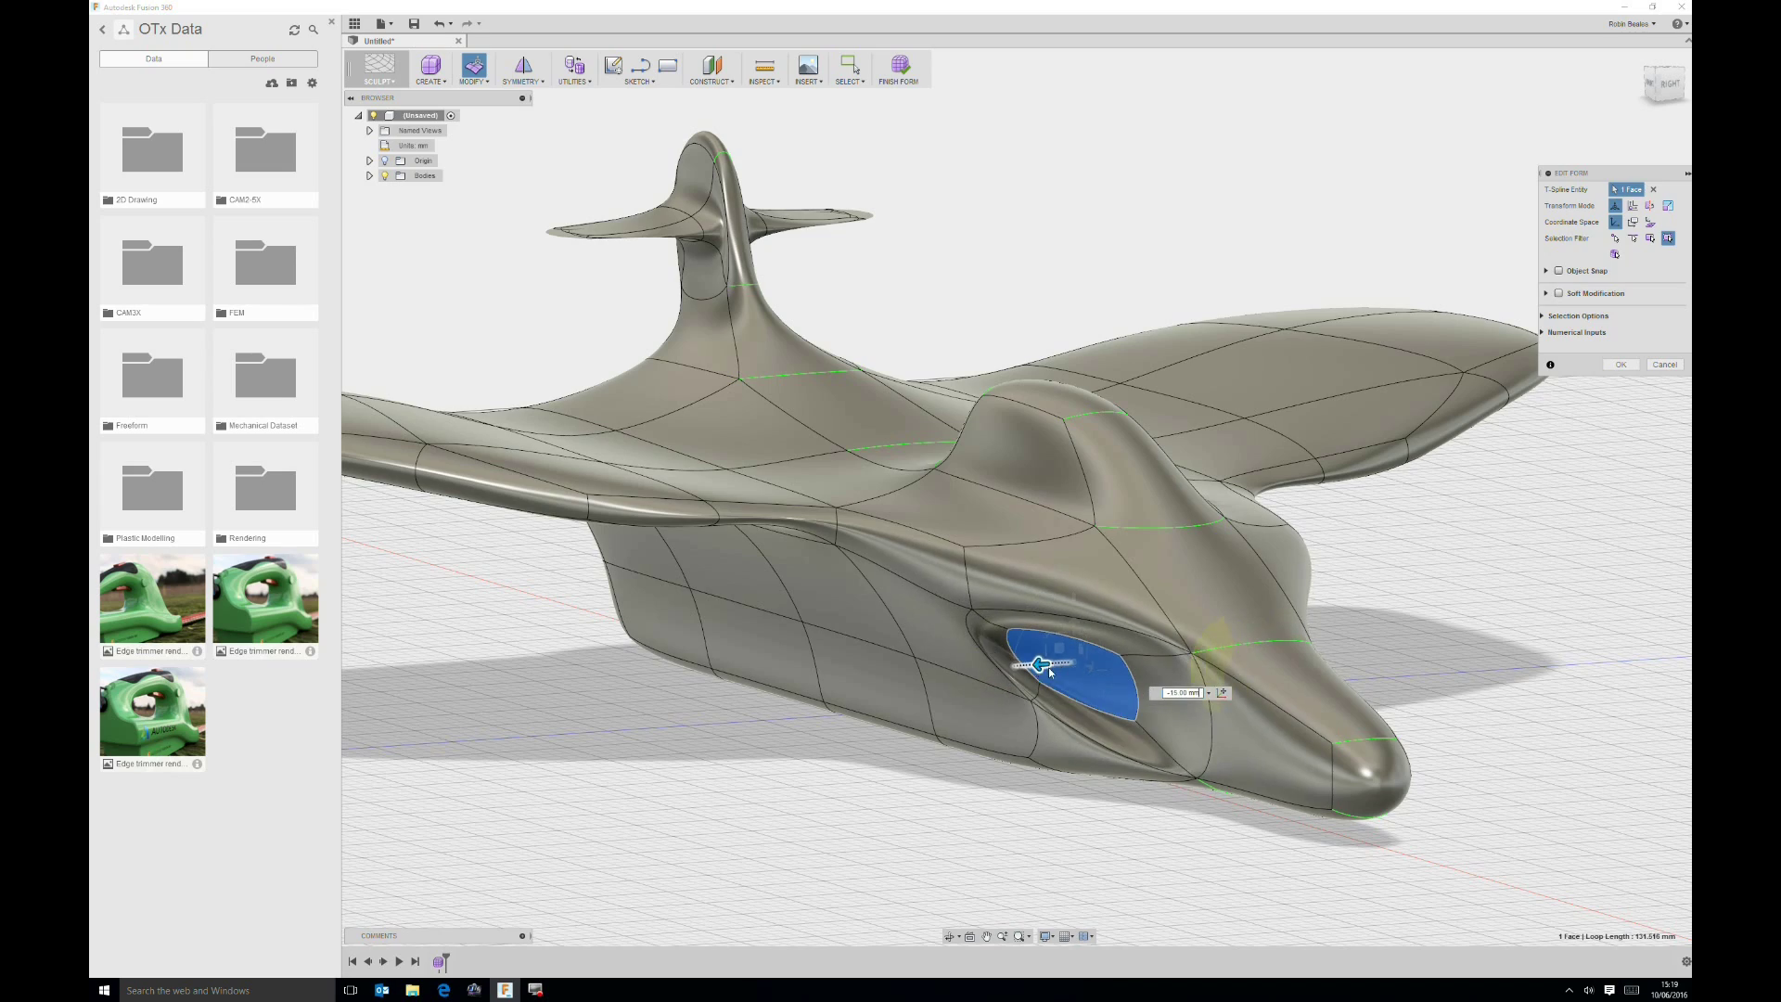
pyautogui.moveTo(1293, 621)
pyautogui.keyDown('shift'); pyautogui.mouseDown(button='middle')
pyautogui.moveTo(1223, 573)
pyautogui.moveTo(1367, 582)
pyautogui.moveTo(1285, 588)
pyautogui.moveTo(1236, 588)
pyautogui.moveTo(1377, 566)
pyautogui.moveTo(1317, 596)
pyautogui.moveTo(1304, 625)
pyautogui.mouseUp(button='middle'); pyautogui.keyUp('shift')
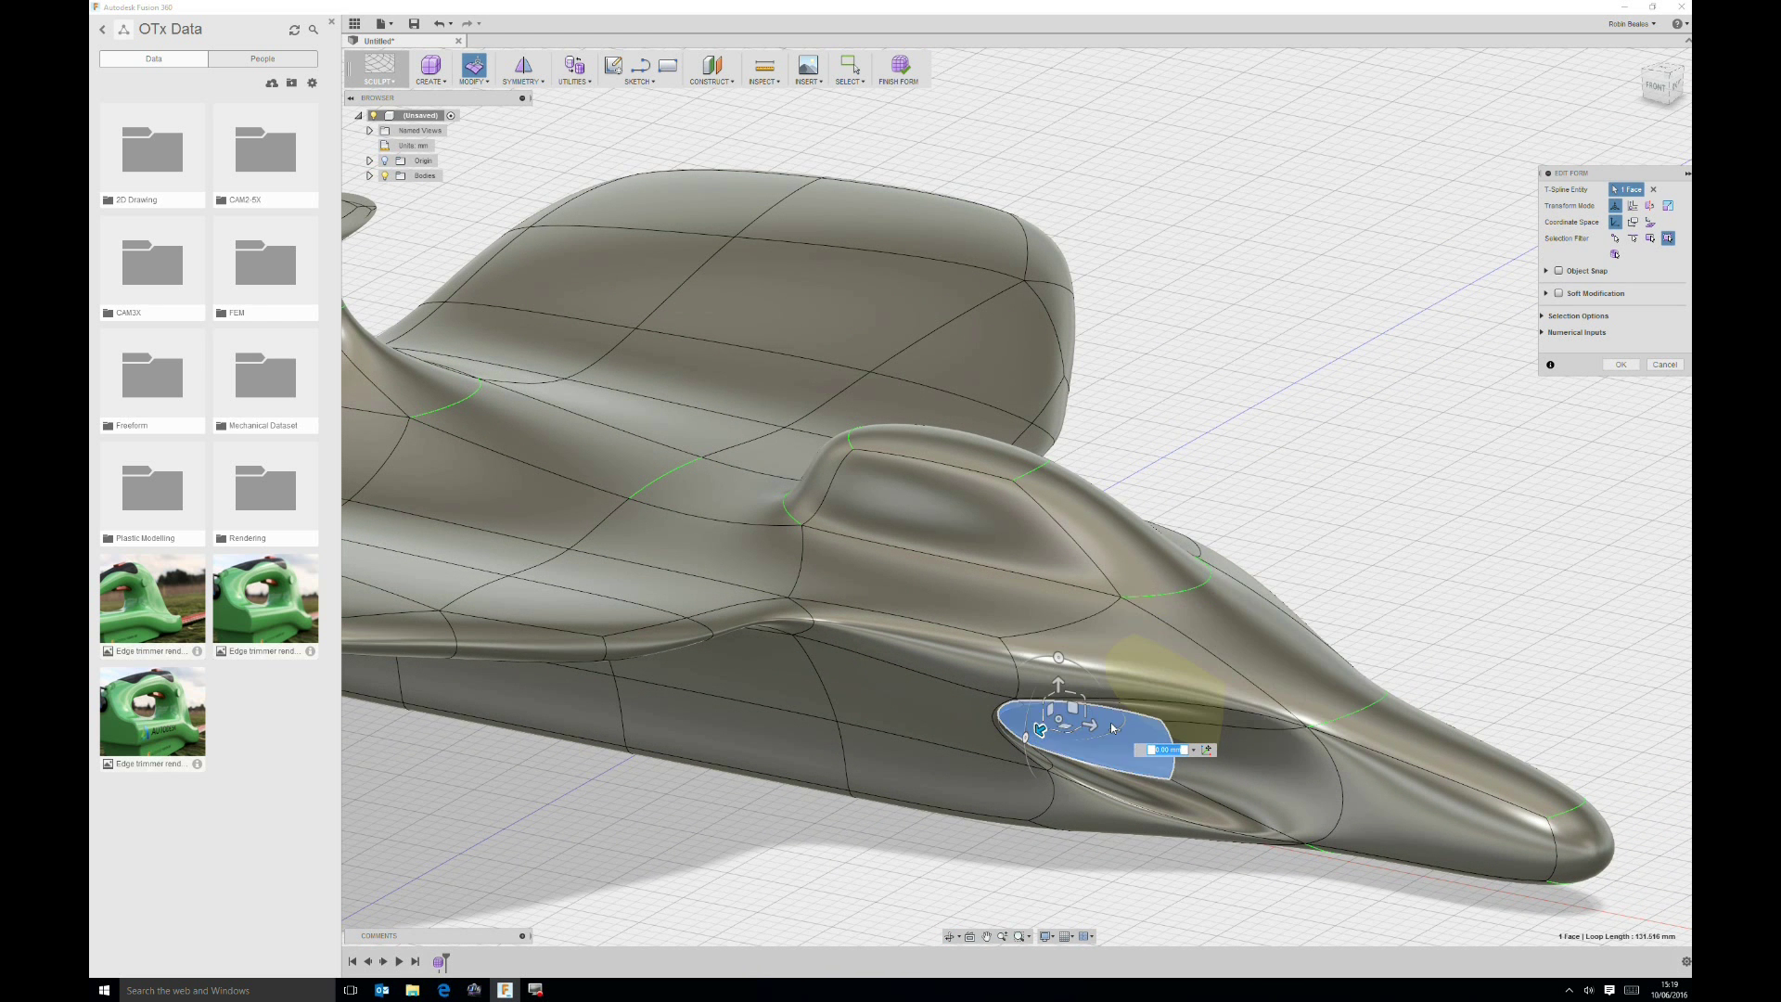
pyautogui.moveTo(1044, 736); pyautogui.dragTo(1053, 729)
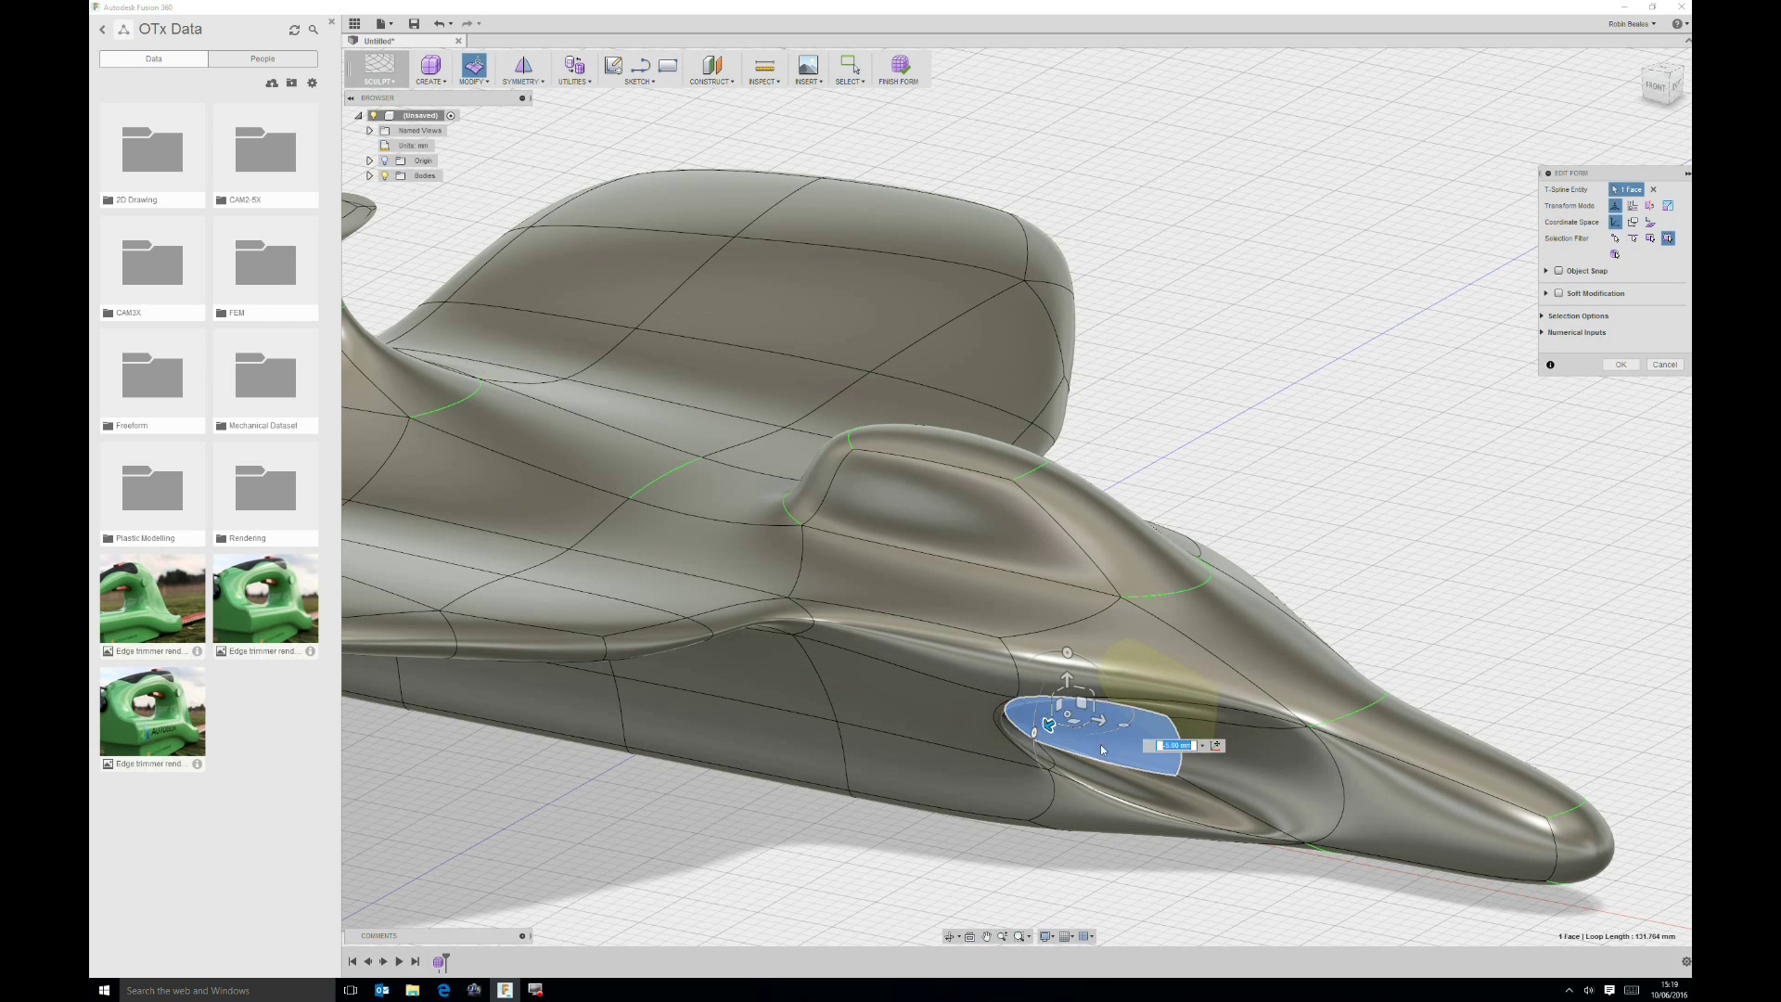
pyautogui.keyDown('shift'); pyautogui.moveTo(1115, 833); pyautogui.dragTo(1095, 719, button='middle'); pyautogui.keyUp('shift')
pyautogui.click(1048, 807)
# Step: Extrude the two central faces at the fuselage's rear end rearward to start an exhaust nozzle
pyautogui.scroll(2, 1115, 798)
pyautogui.scroll(-2, 1115, 798)
pyautogui.click(859, 618)
pyautogui.keyDown('shift'); pyautogui.click(853, 657); pyautogui.keyUp('shift')
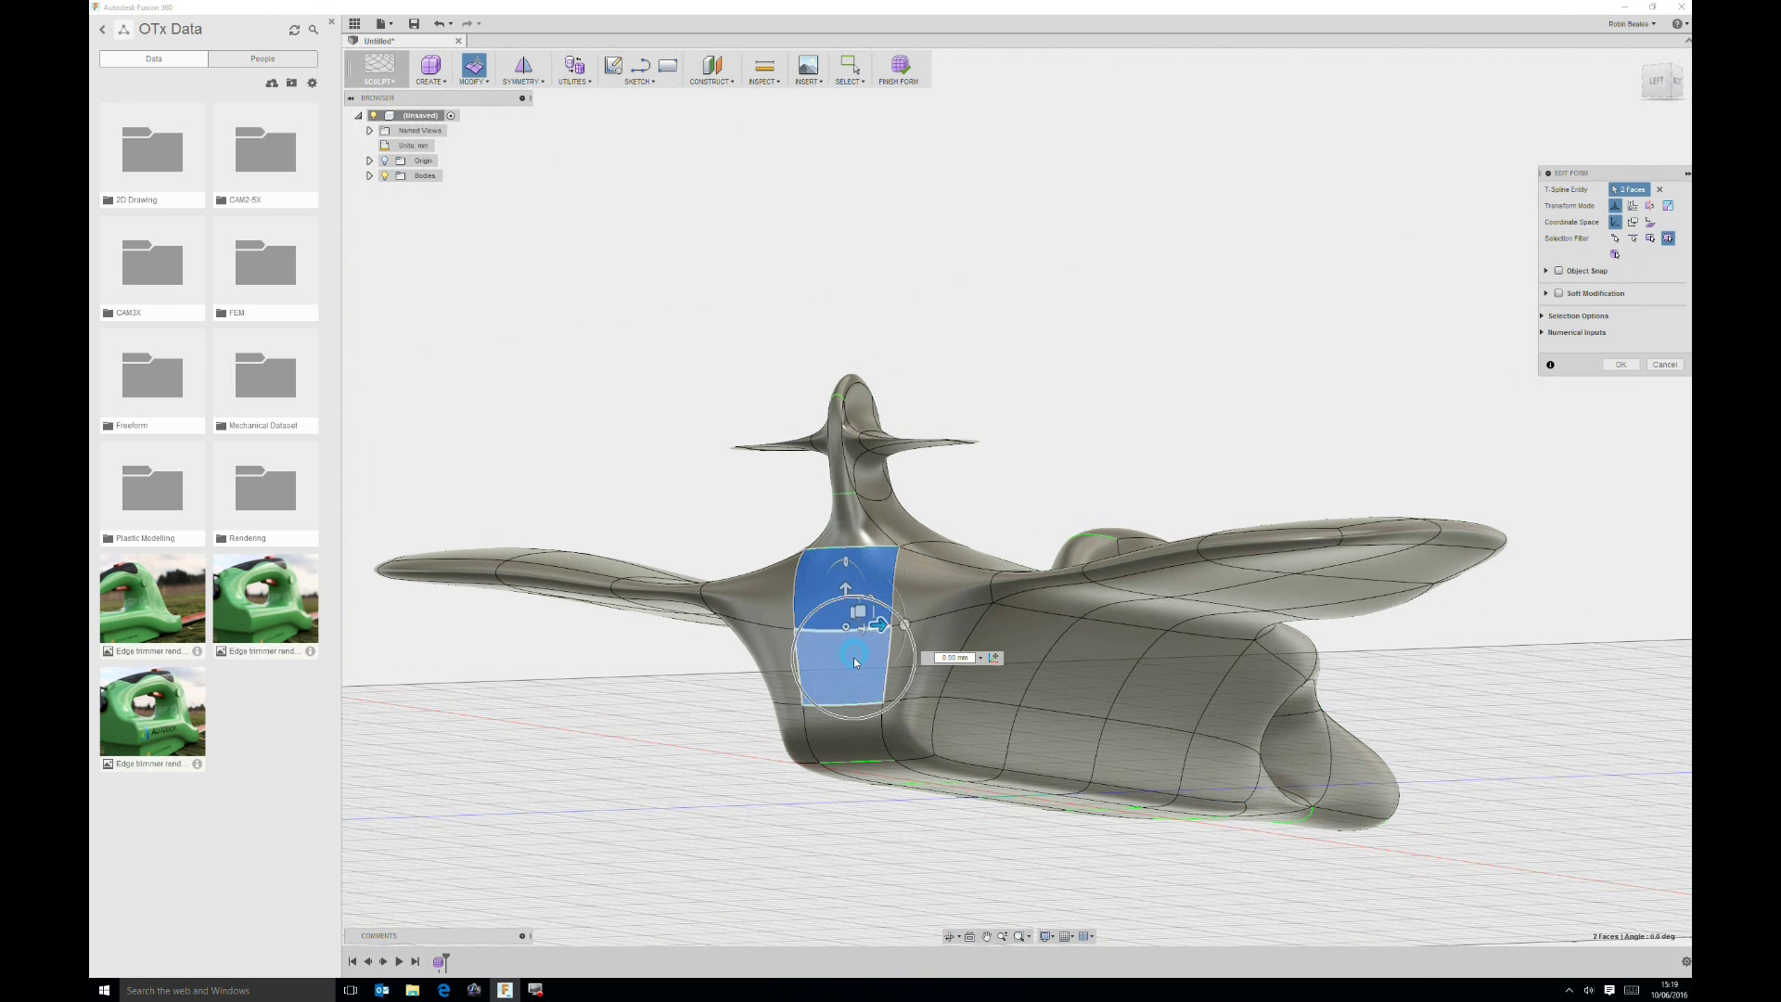
pyautogui.moveTo(881, 627); pyautogui.dragTo(846, 643)
pyautogui.keyDown('shift'); pyautogui.moveTo(962, 486); pyautogui.dragTo(892, 572, button='middle'); pyautogui.keyUp('shift')
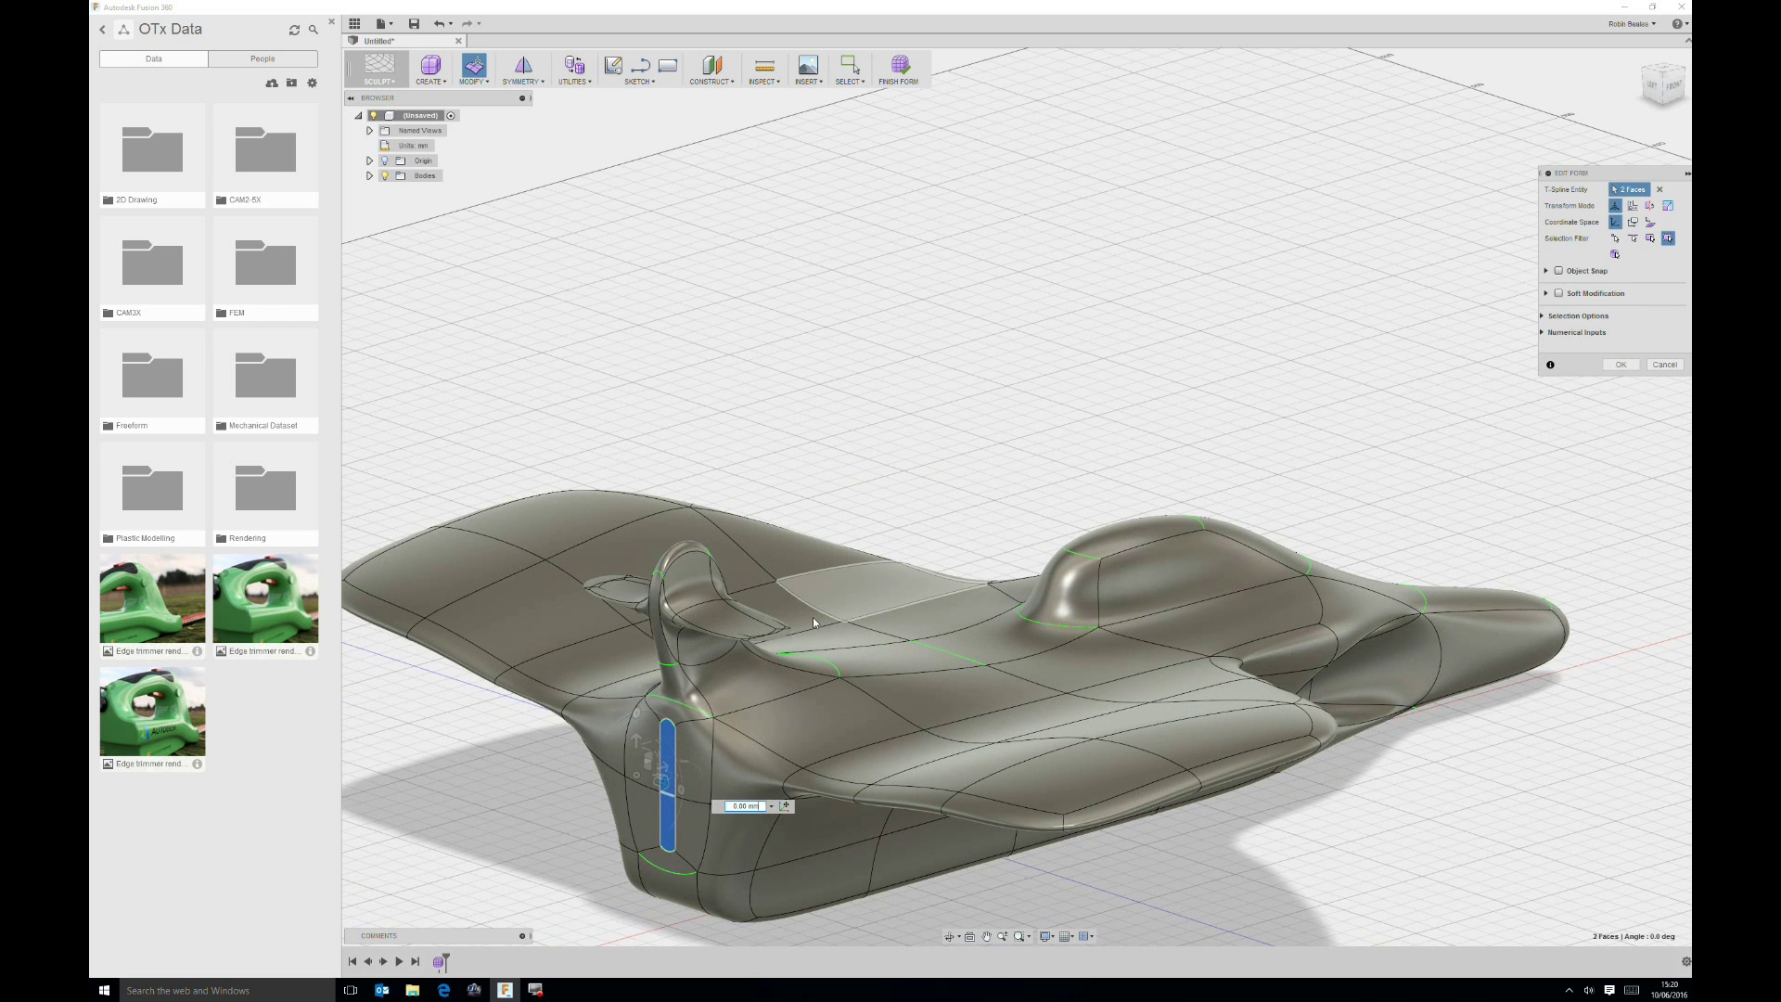
pyautogui.keyDown('shift'); pyautogui.moveTo(720, 709); pyautogui.dragTo(779, 715, button='middle'); pyautogui.keyUp('shift')
pyautogui.moveTo(797, 715); pyautogui.dragTo(702, 754)
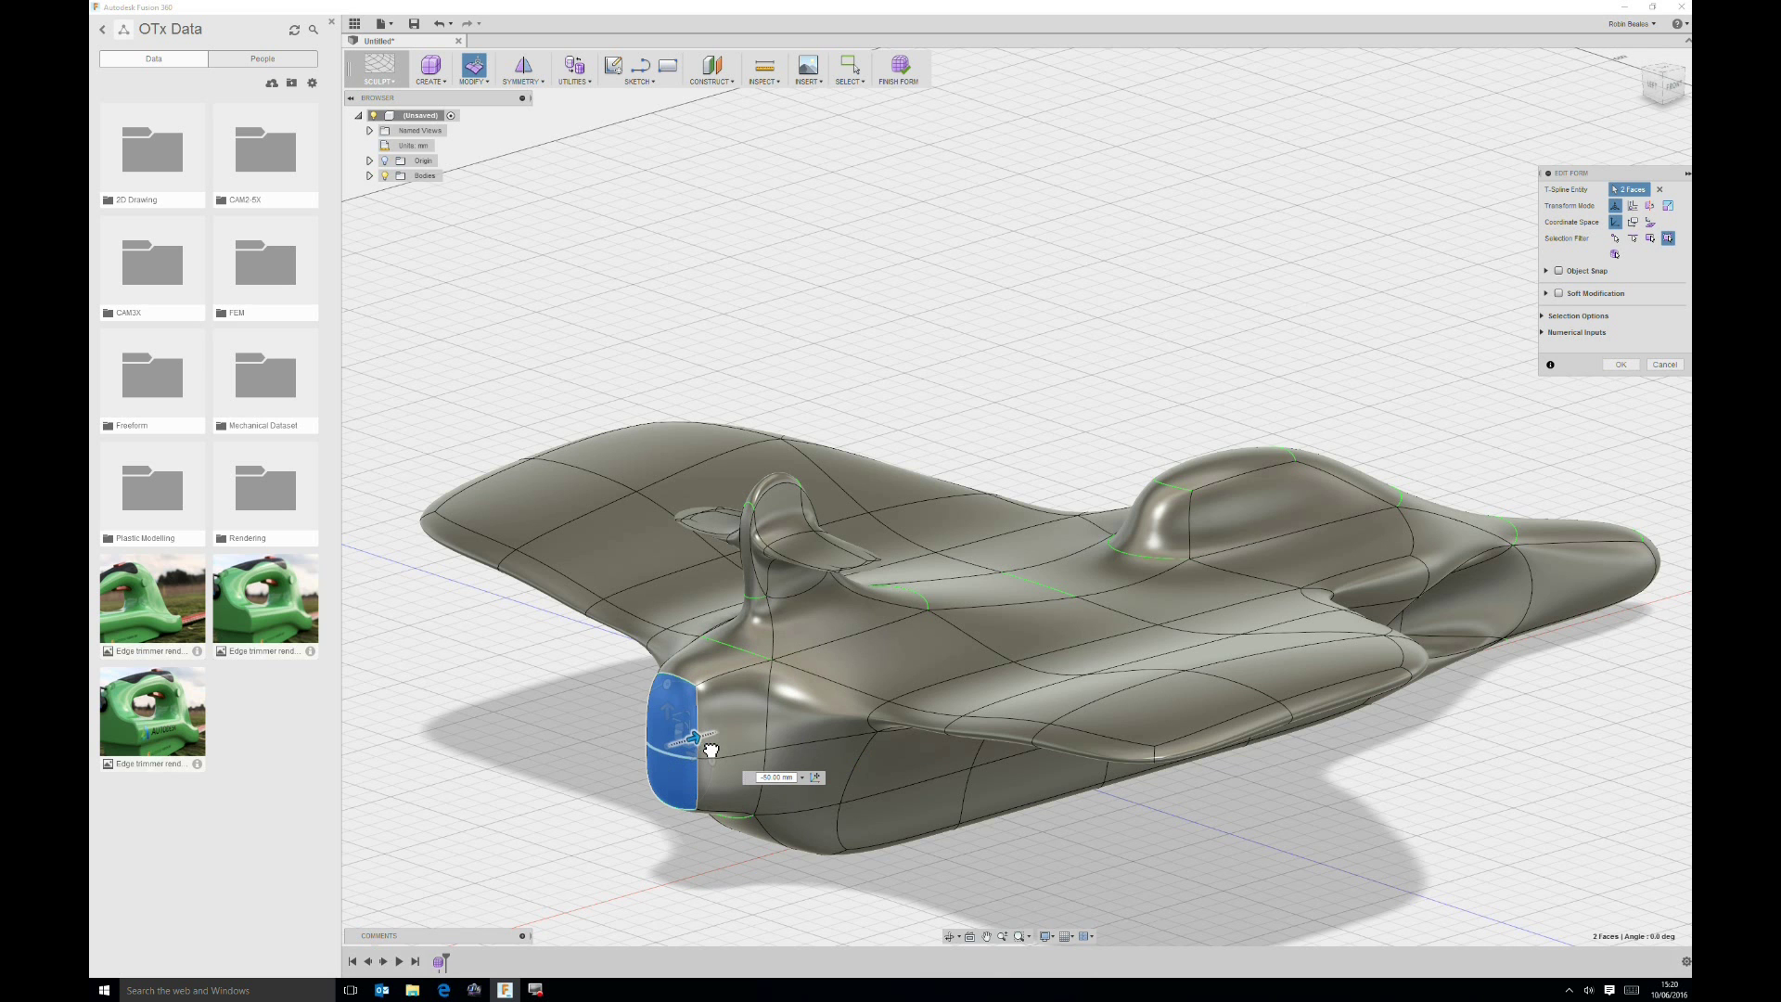
# Step: Enlarge the nozzle's two end faces and extrude them forward into the body to hollow out the exhaust
pyautogui.moveTo(713, 747); pyautogui.dragTo(764, 747)
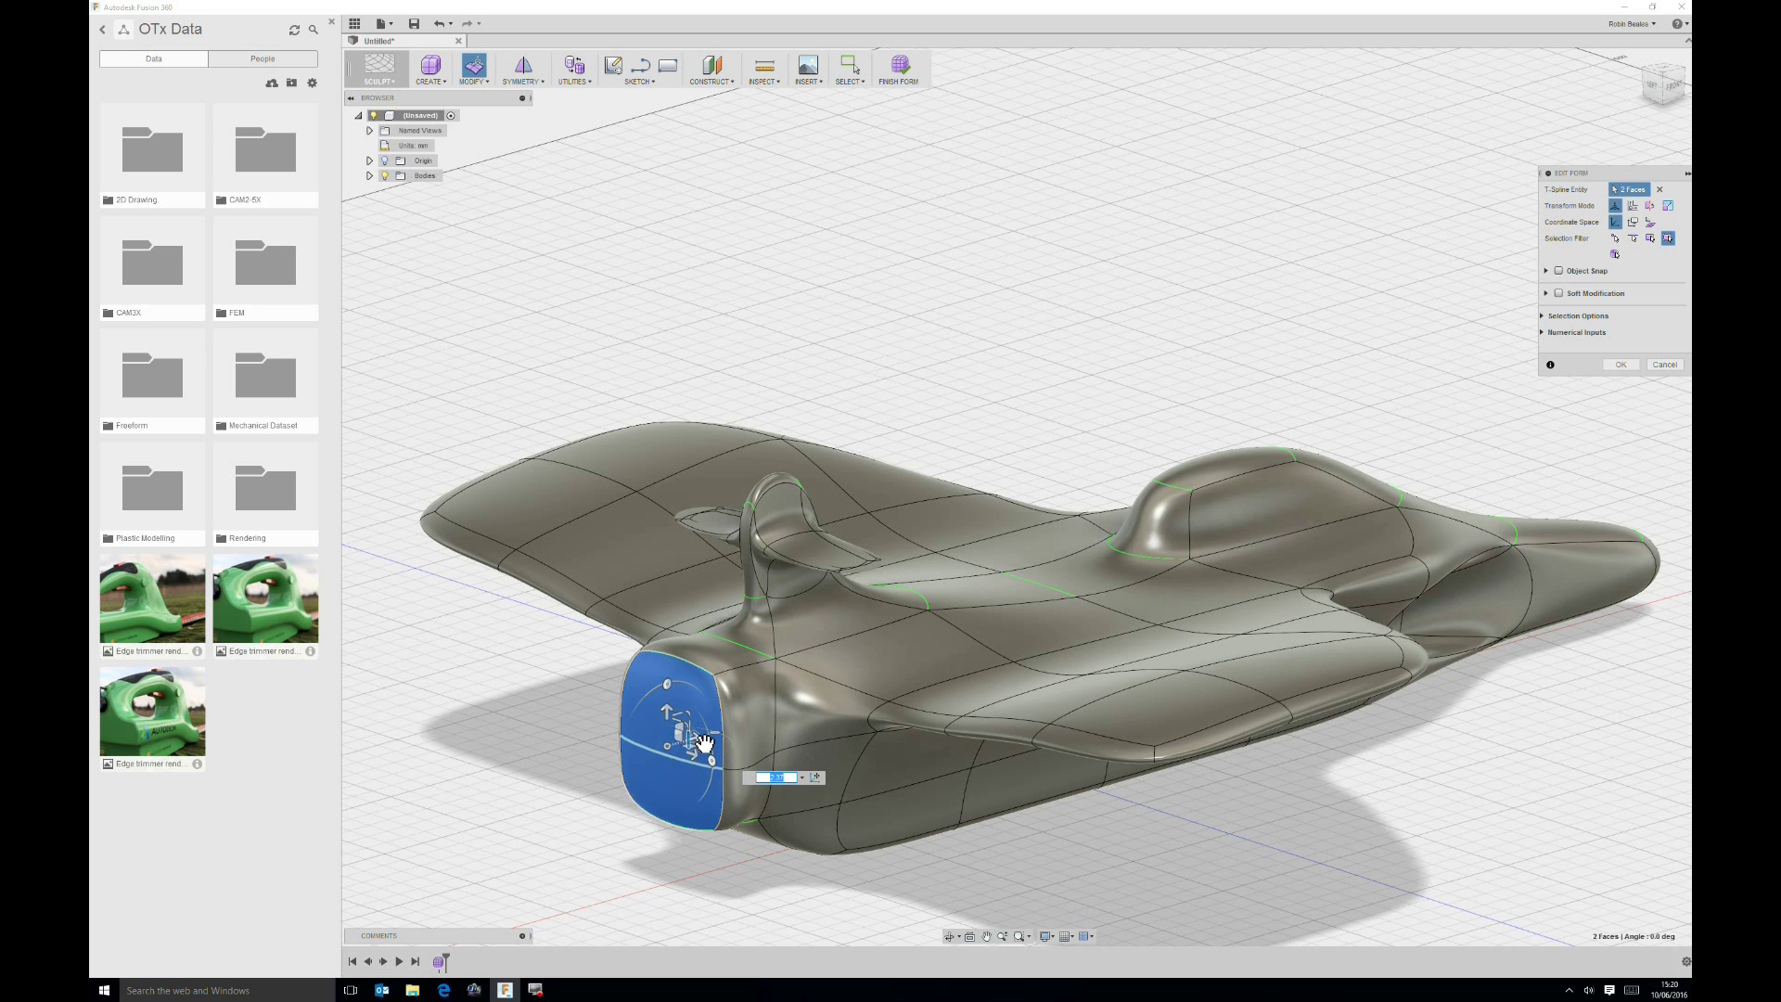
pyautogui.moveTo(704, 743); pyautogui.dragTo(797, 712)
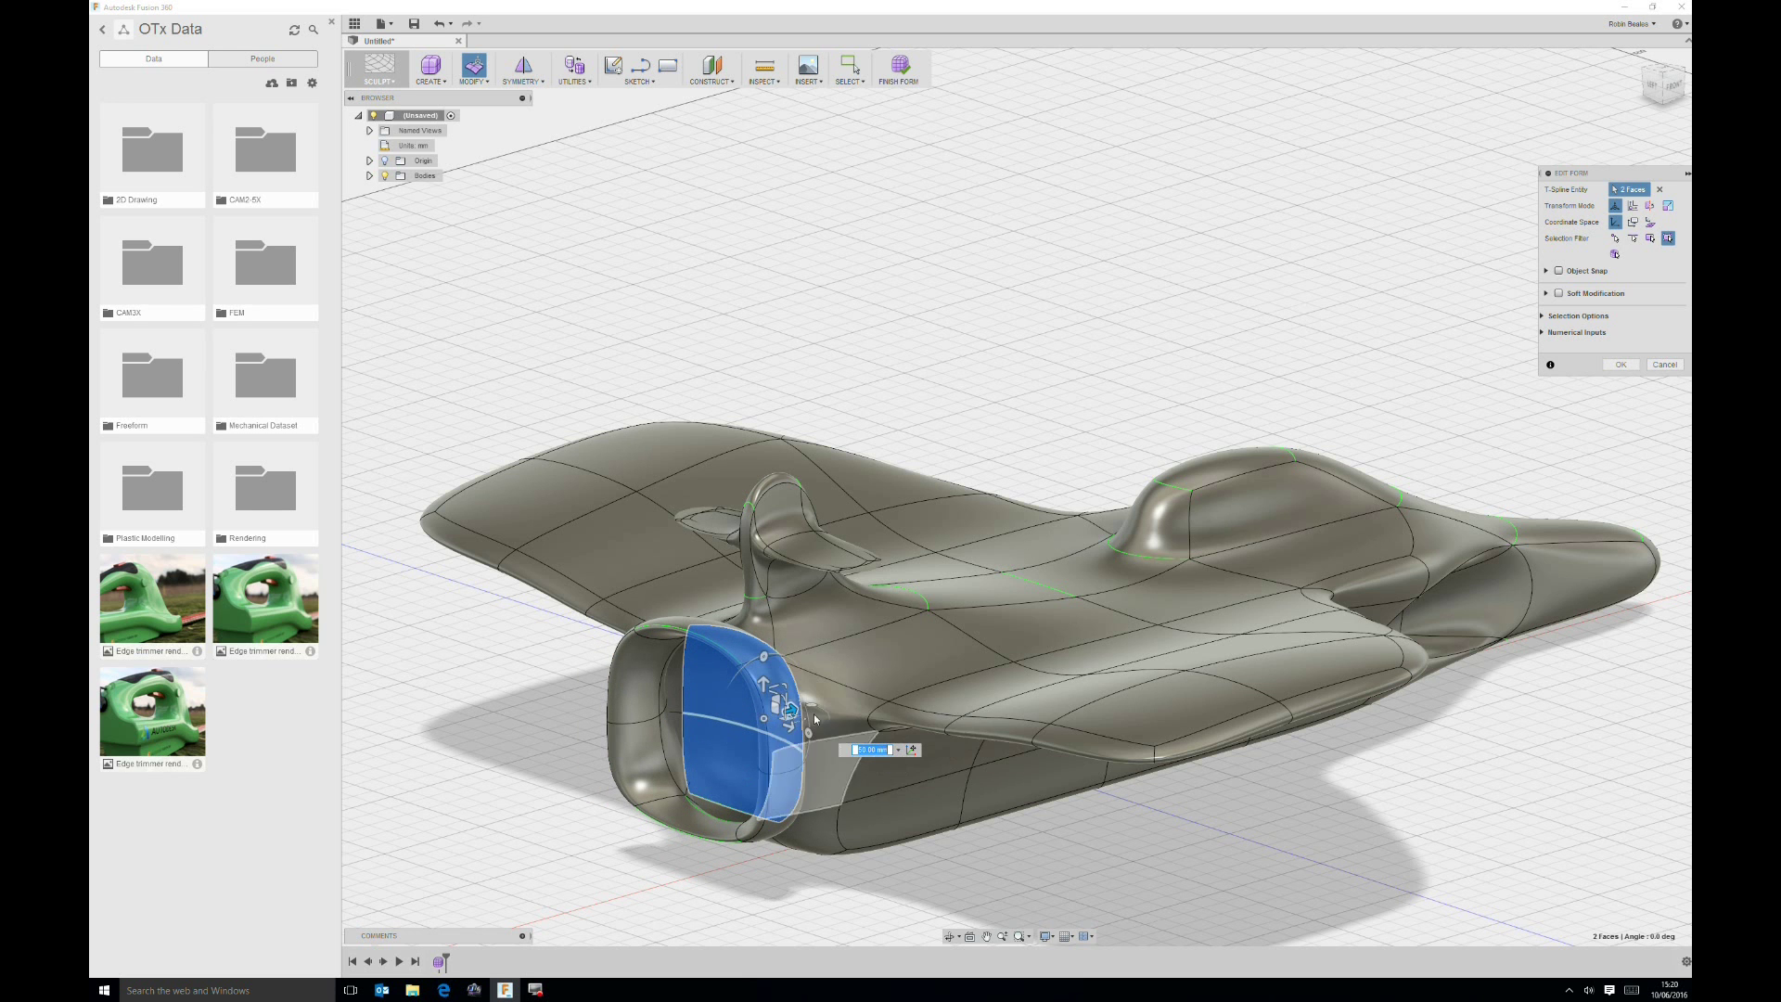
pyautogui.moveTo(852, 679)
pyautogui.keyDown('shift'); pyautogui.mouseDown(button='middle')
pyautogui.moveTo(937, 742)
pyautogui.moveTo(918, 770)
pyautogui.moveTo(824, 688)
pyautogui.mouseUp(button='middle'); pyautogui.keyUp('shift')
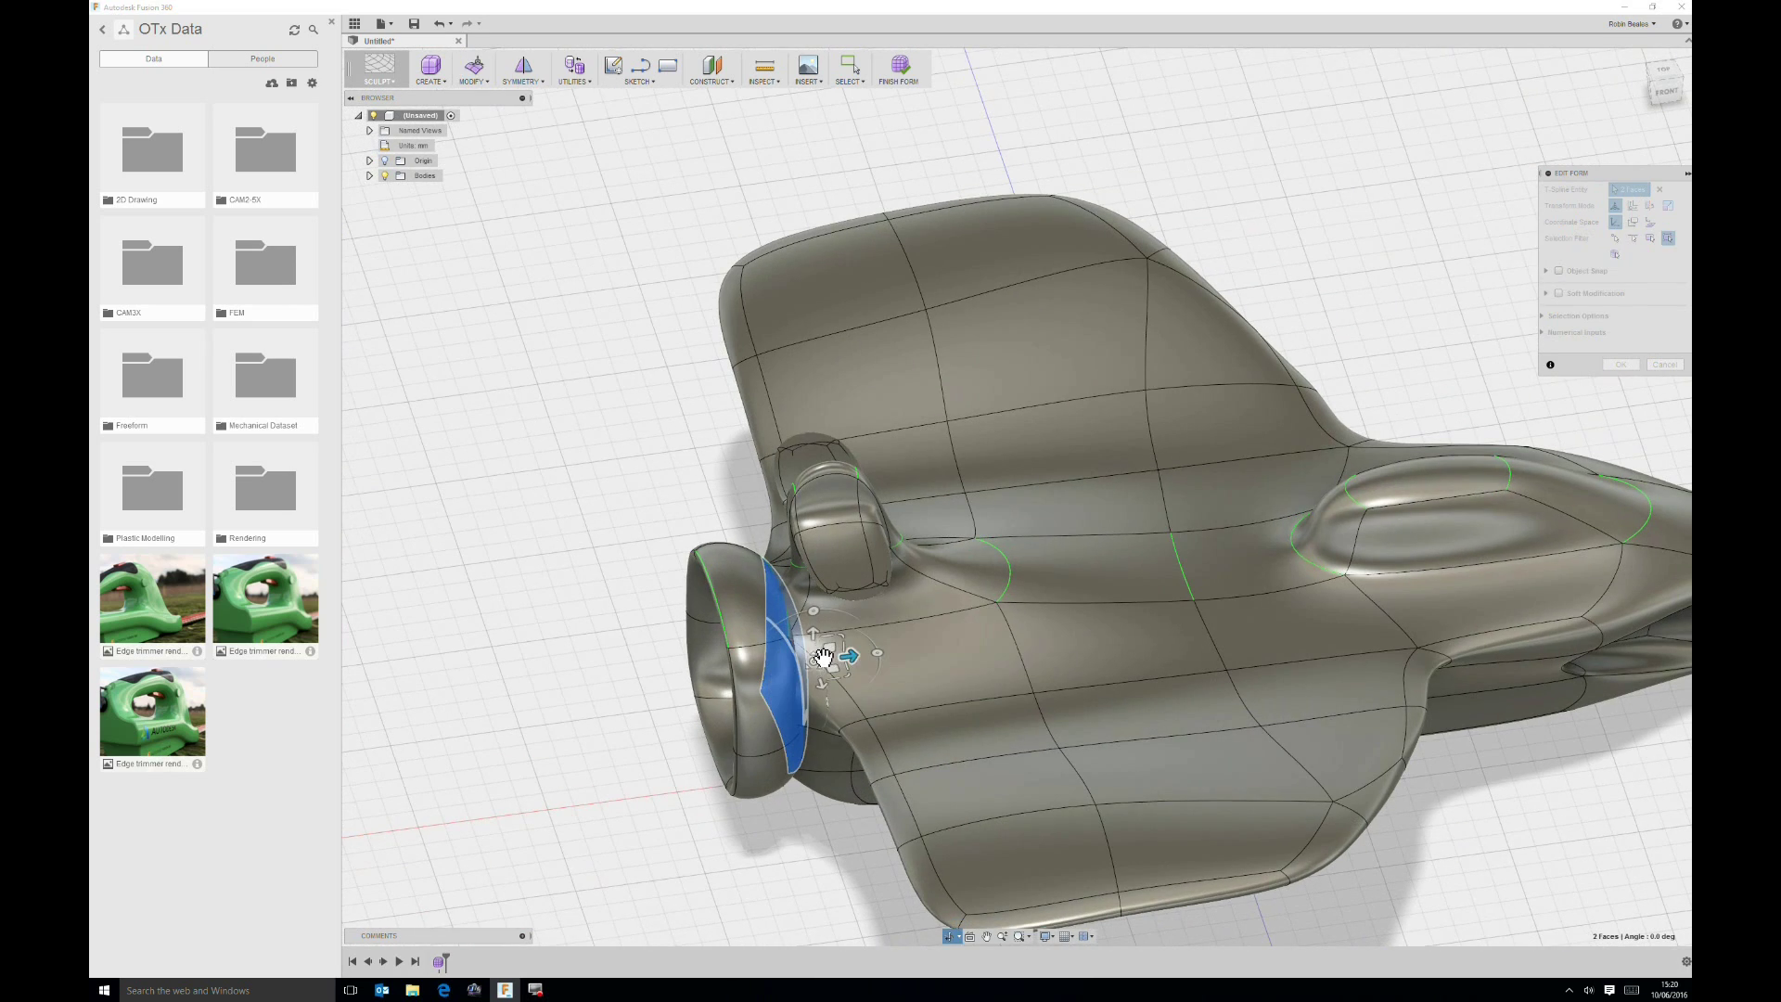
# Step: Scale down the two inner faces of the exhaust so its bore tapers, and adjust their position
pyautogui.moveTo(834, 641)
pyautogui.mouseDown()
pyautogui.moveTo(835, 697)
pyautogui.moveTo(828, 627)
pyautogui.mouseUp()
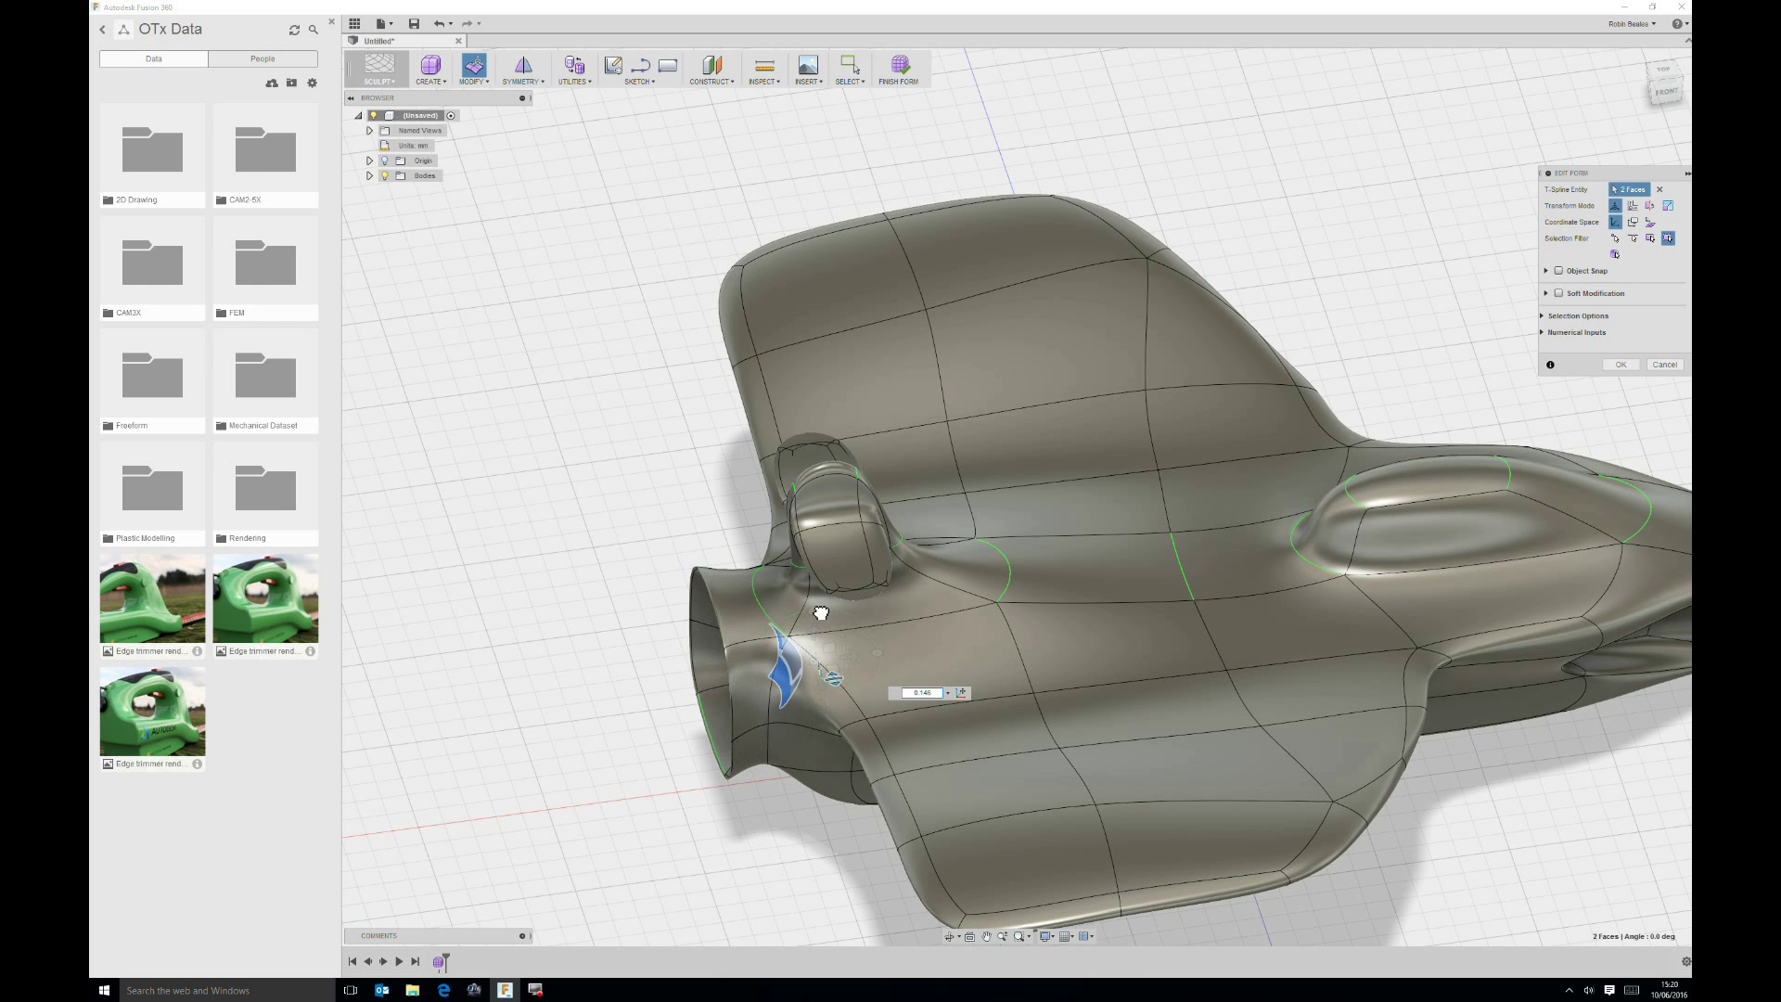
pyautogui.keyDown('shift'); pyautogui.moveTo(677, 659); pyautogui.dragTo(828, 614, button='middle'); pyautogui.keyUp('shift')
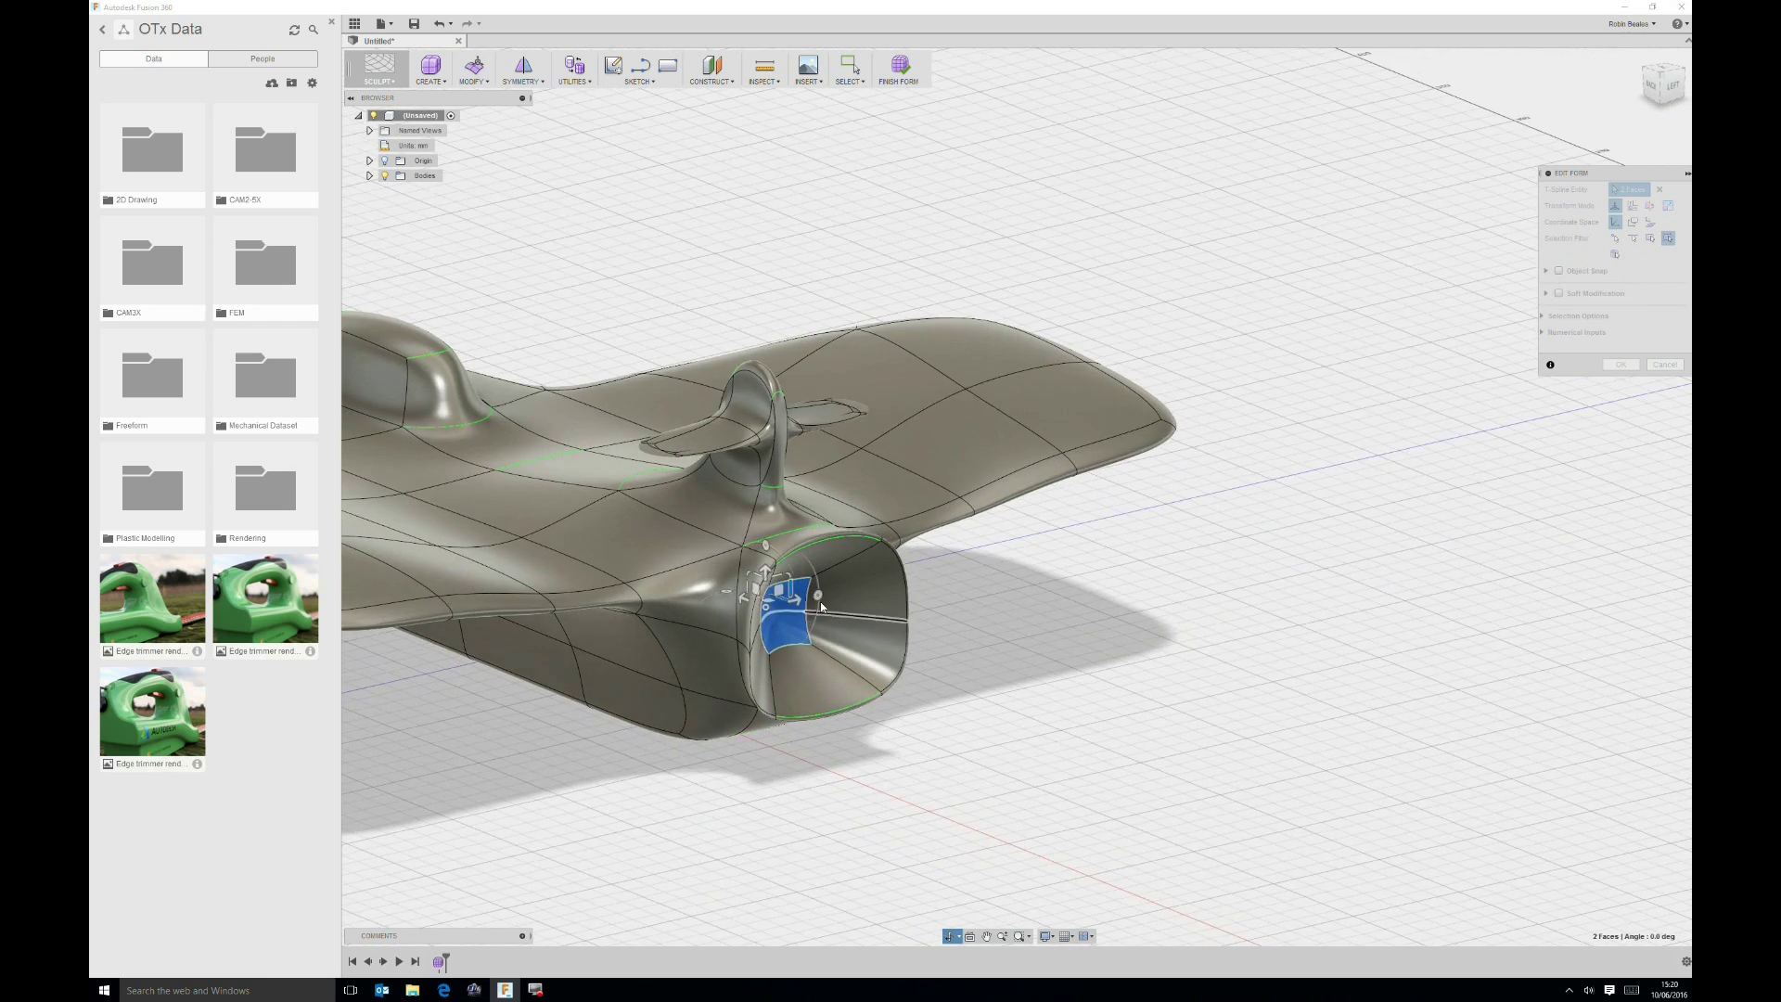
pyautogui.scroll(6, 827, 609)
pyautogui.moveTo(773, 600)
pyautogui.mouseDown()
pyautogui.moveTo(768, 585)
pyautogui.moveTo(770, 633)
pyautogui.mouseUp()
pyautogui.click(1103, 615)
# Step: Try to reposition the complete edge loop around the exhaust opening's rim with Edit Form
pyautogui.keyDown('shift'); pyautogui.moveTo(1067, 568); pyautogui.dragTo(926, 493, button='middle'); pyautogui.keyUp('shift')
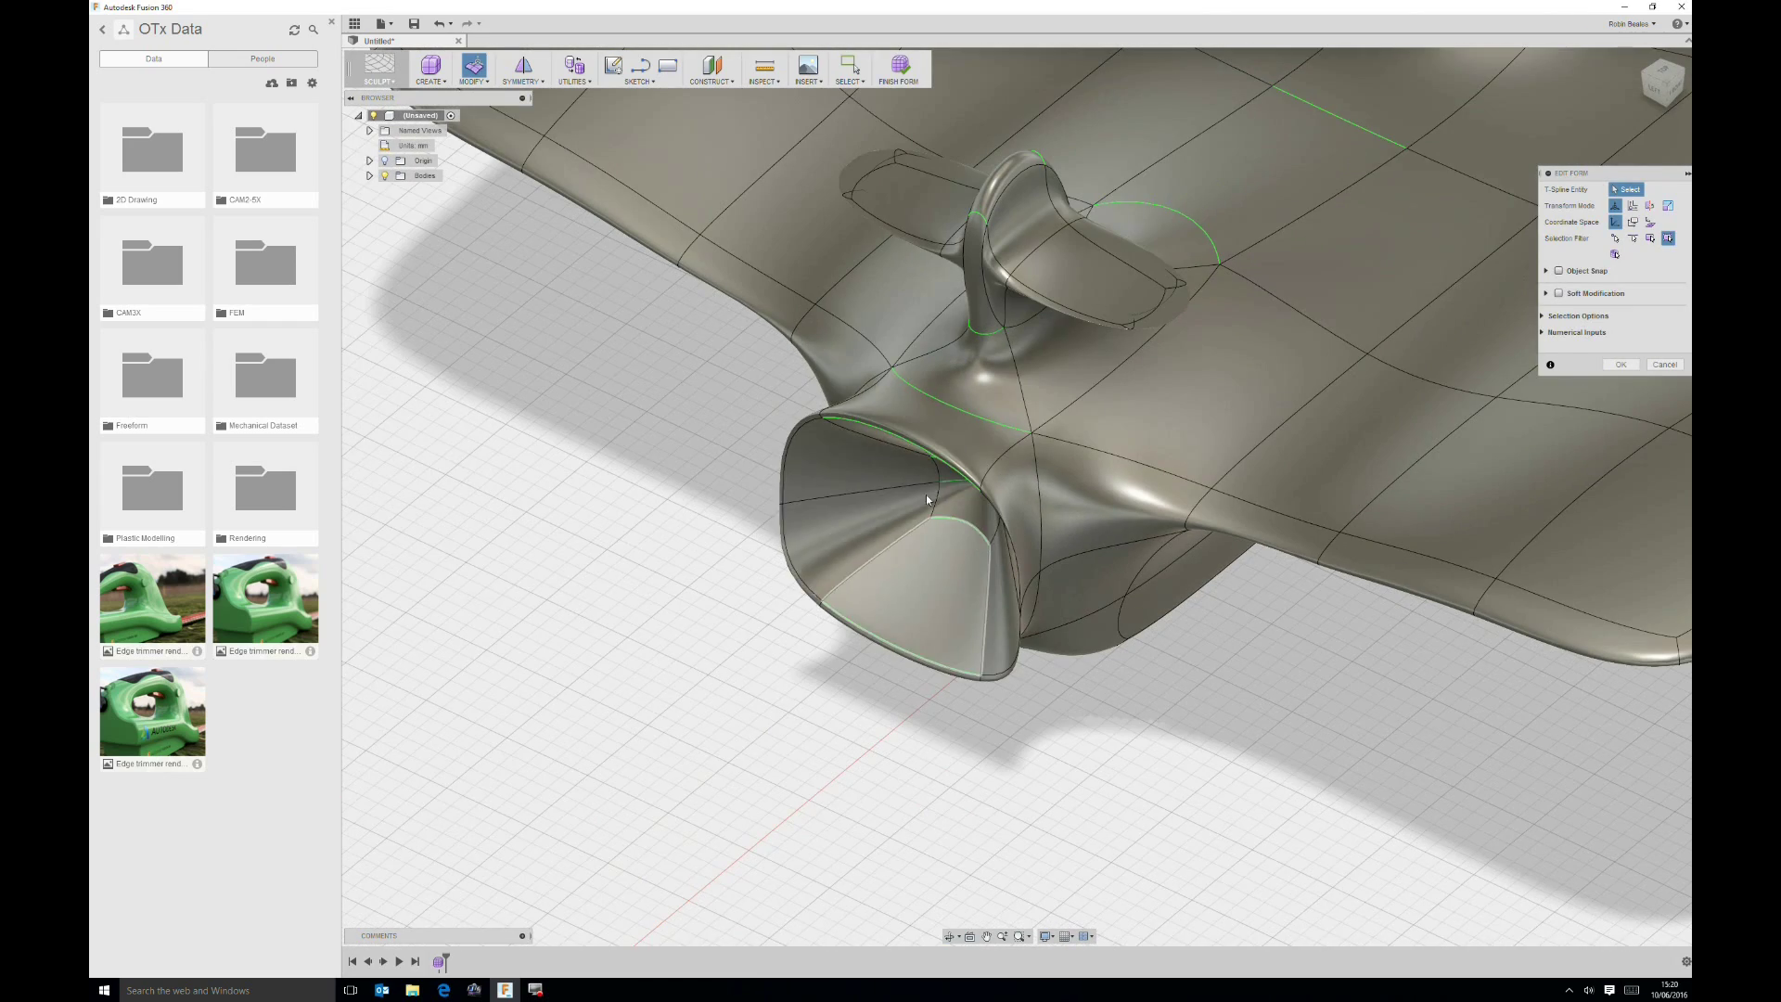
pyautogui.scroll(3, 815, 419)
pyautogui.click(814, 419)
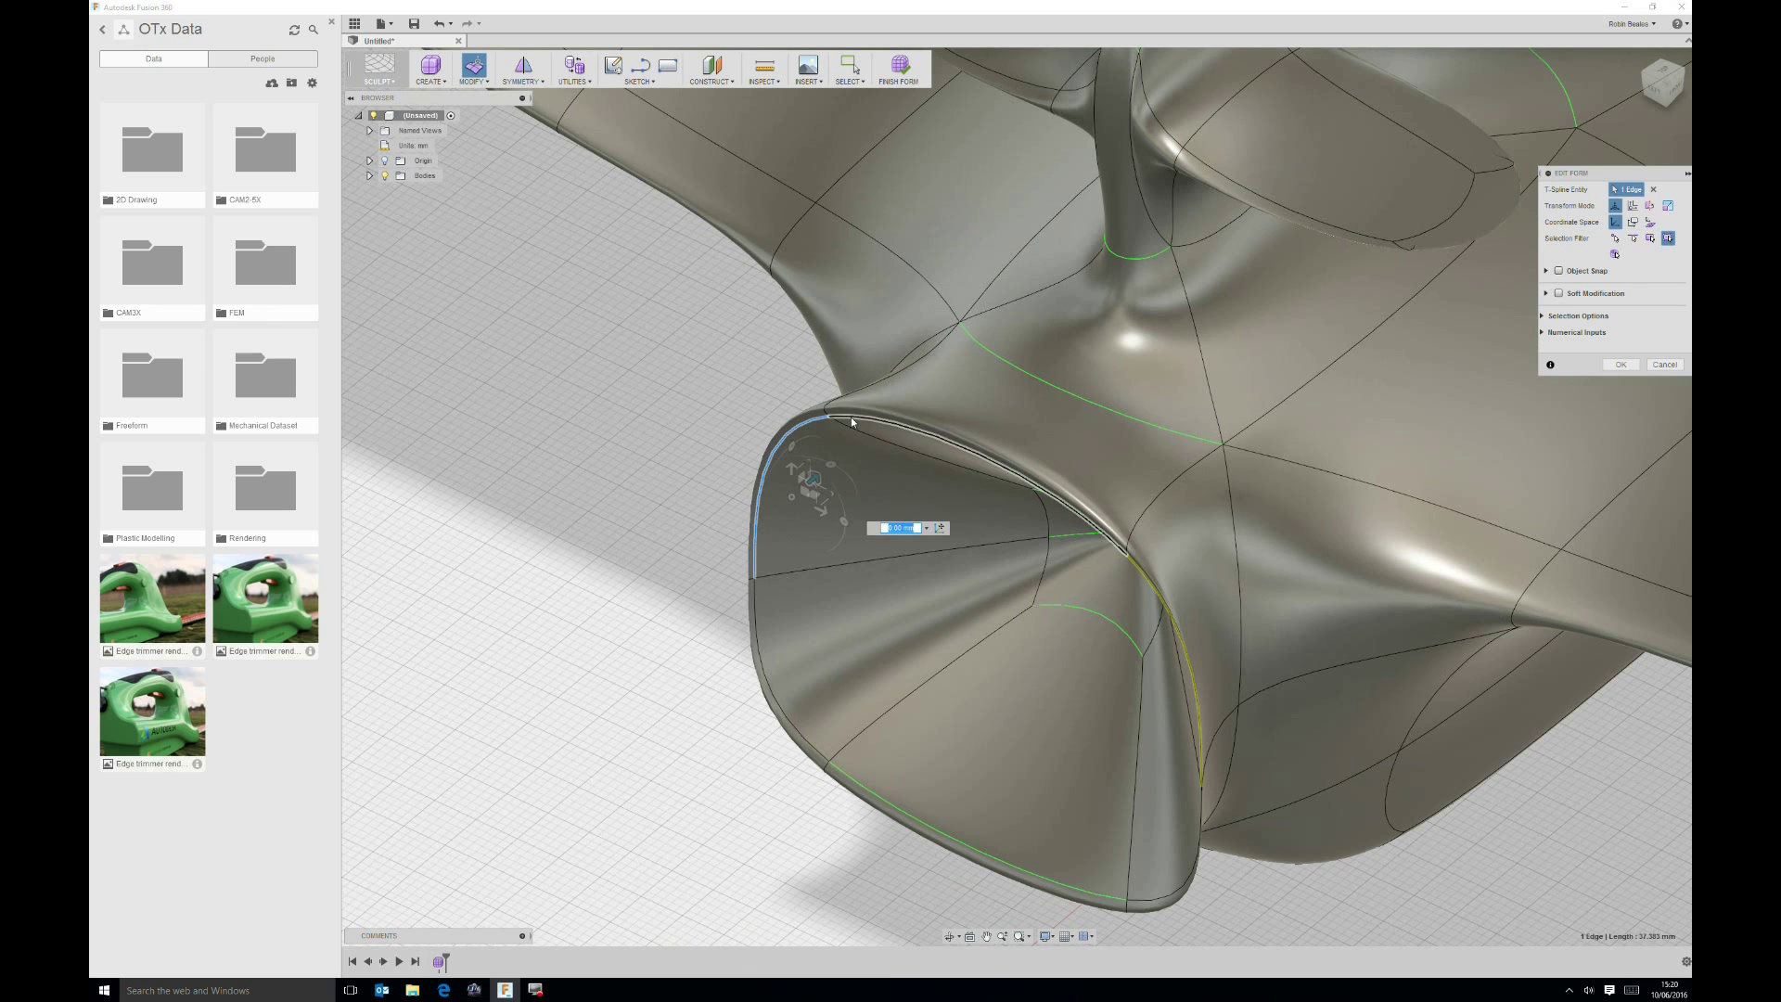
pyautogui.keyDown('shift'); pyautogui.click(853, 422); pyautogui.keyUp('shift')
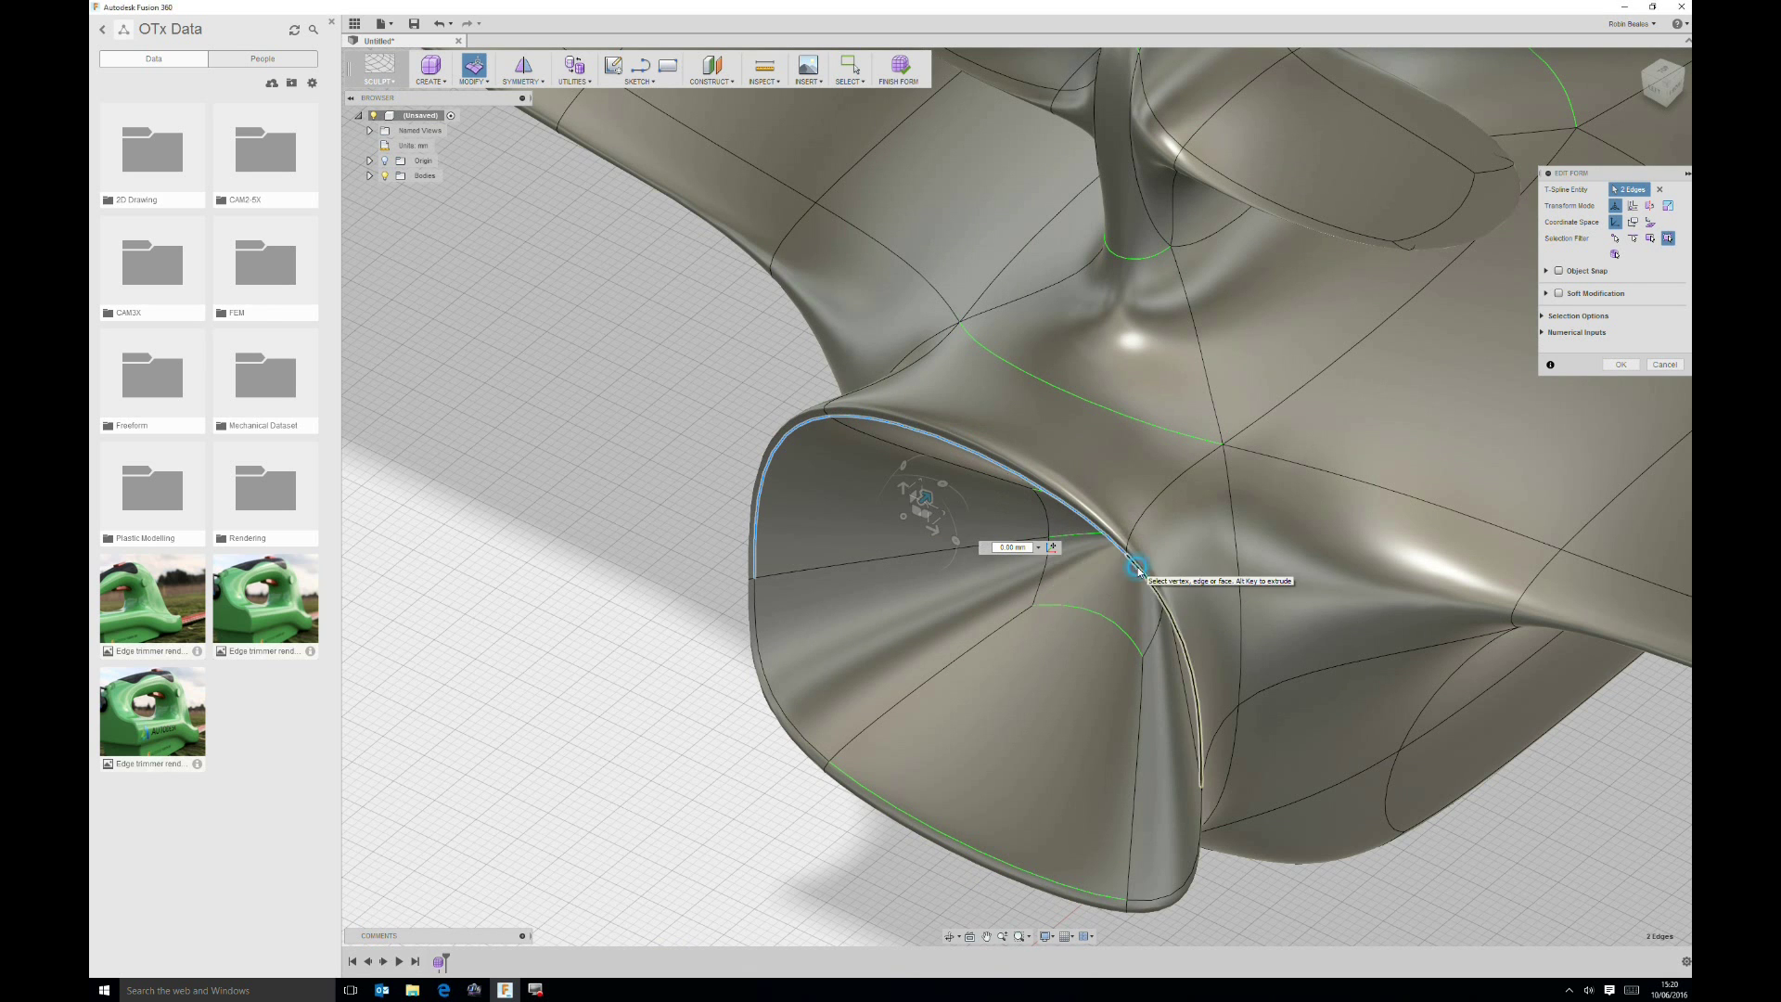
pyautogui.keyDown('shift'); pyautogui.click(1128, 568); pyautogui.keyUp('shift')
pyautogui.keyDown('shift'); pyautogui.moveTo(1110, 709); pyautogui.dragTo(1301, 704, button='middle'); pyautogui.keyUp('shift')
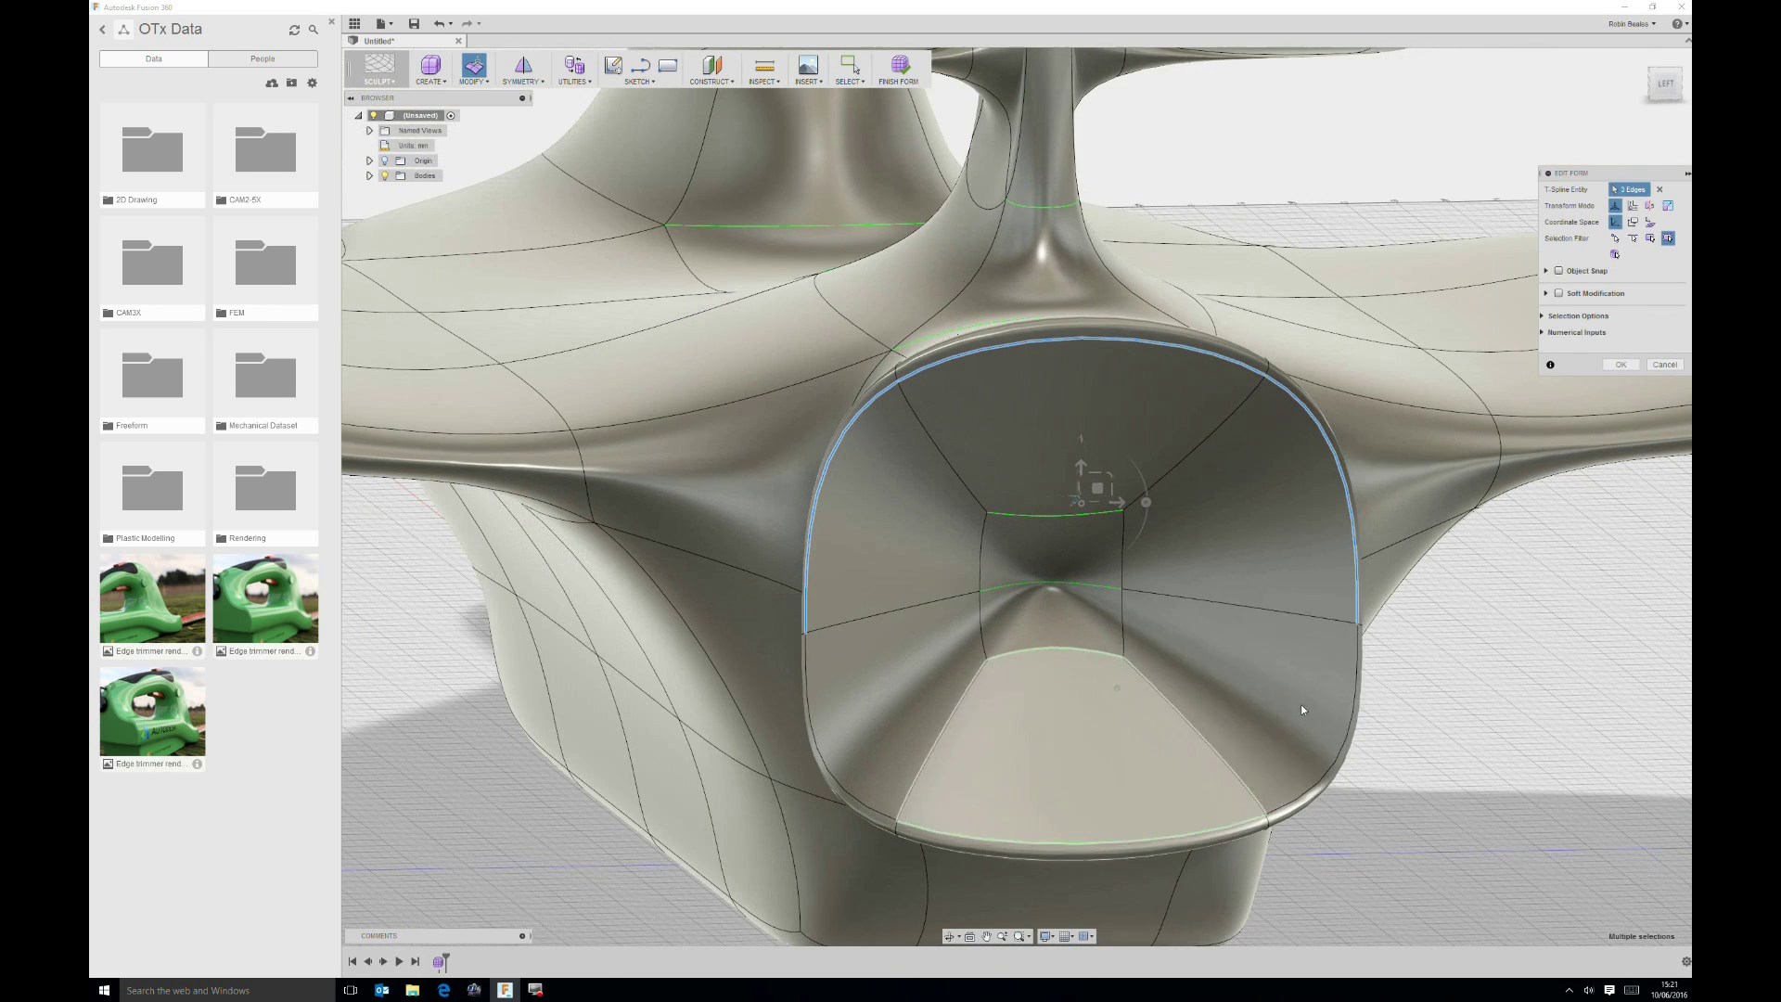
pyautogui.keyDown('shift'); pyautogui.click(1359, 680); pyautogui.keyUp('shift')
pyautogui.keyDown('shift'); pyautogui.click(992, 835); pyautogui.keyUp('shift')
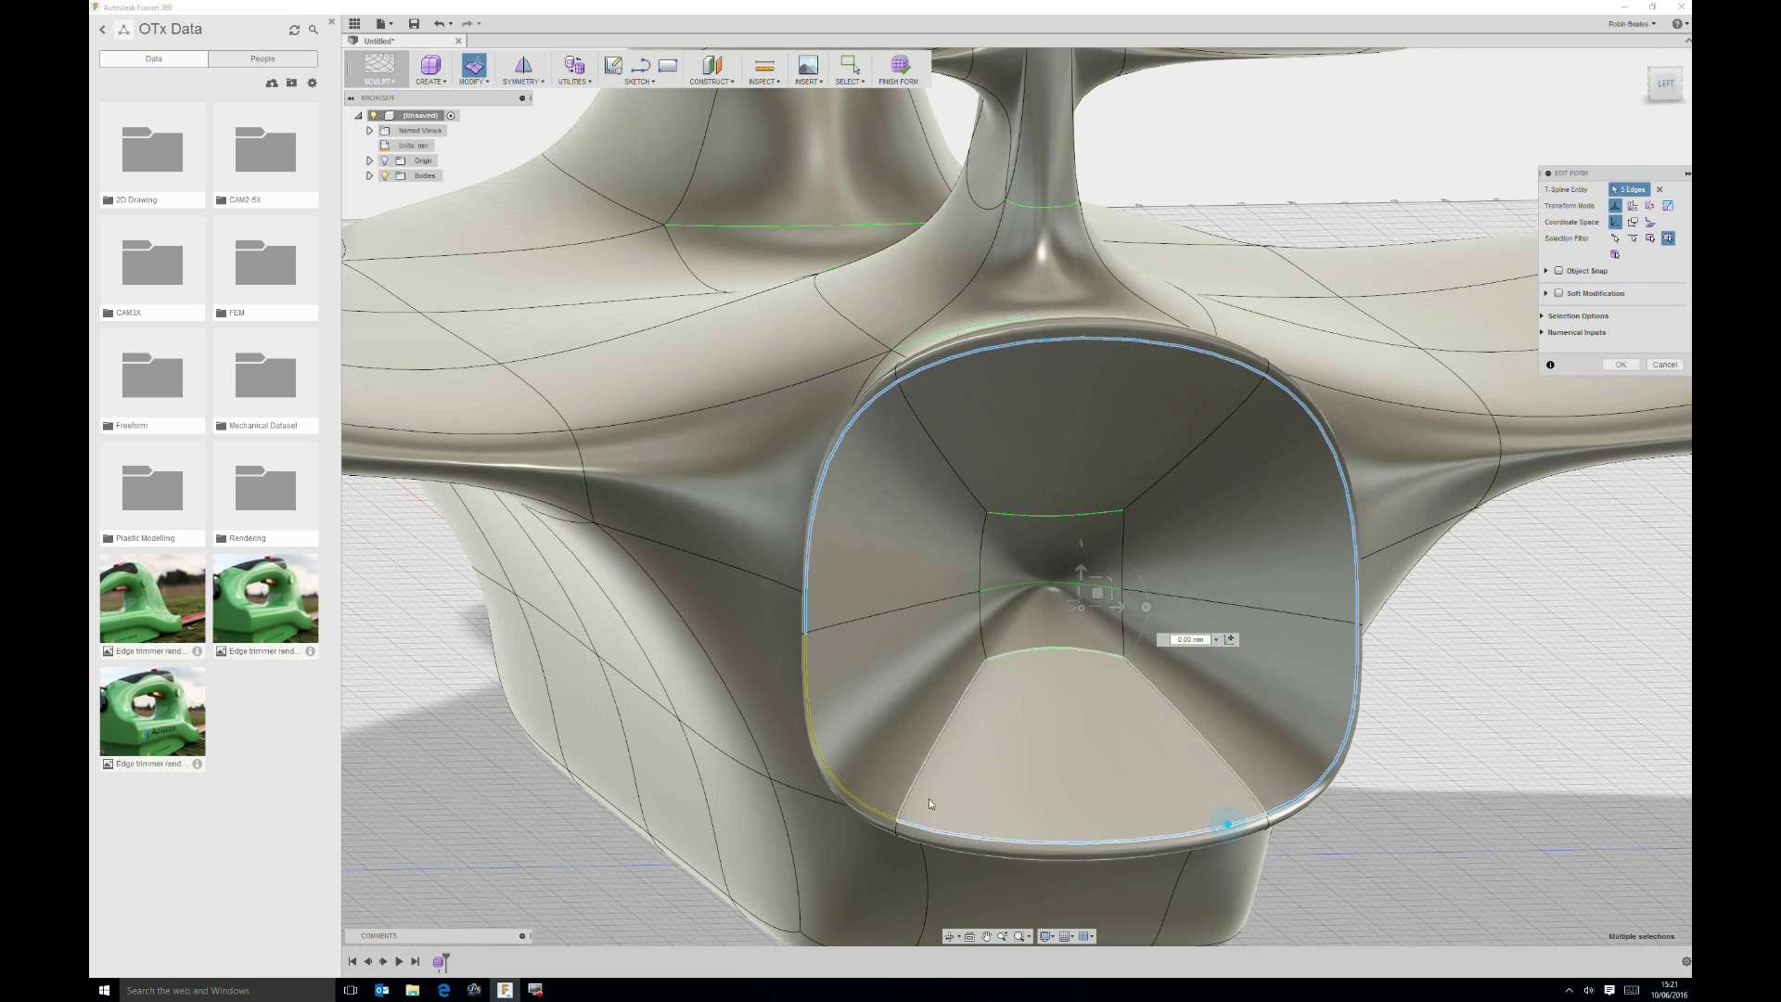
pyautogui.keyDown('shift'); pyautogui.click(876, 803); pyautogui.keyUp('shift')
pyautogui.scroll(-5, 1004, 678)
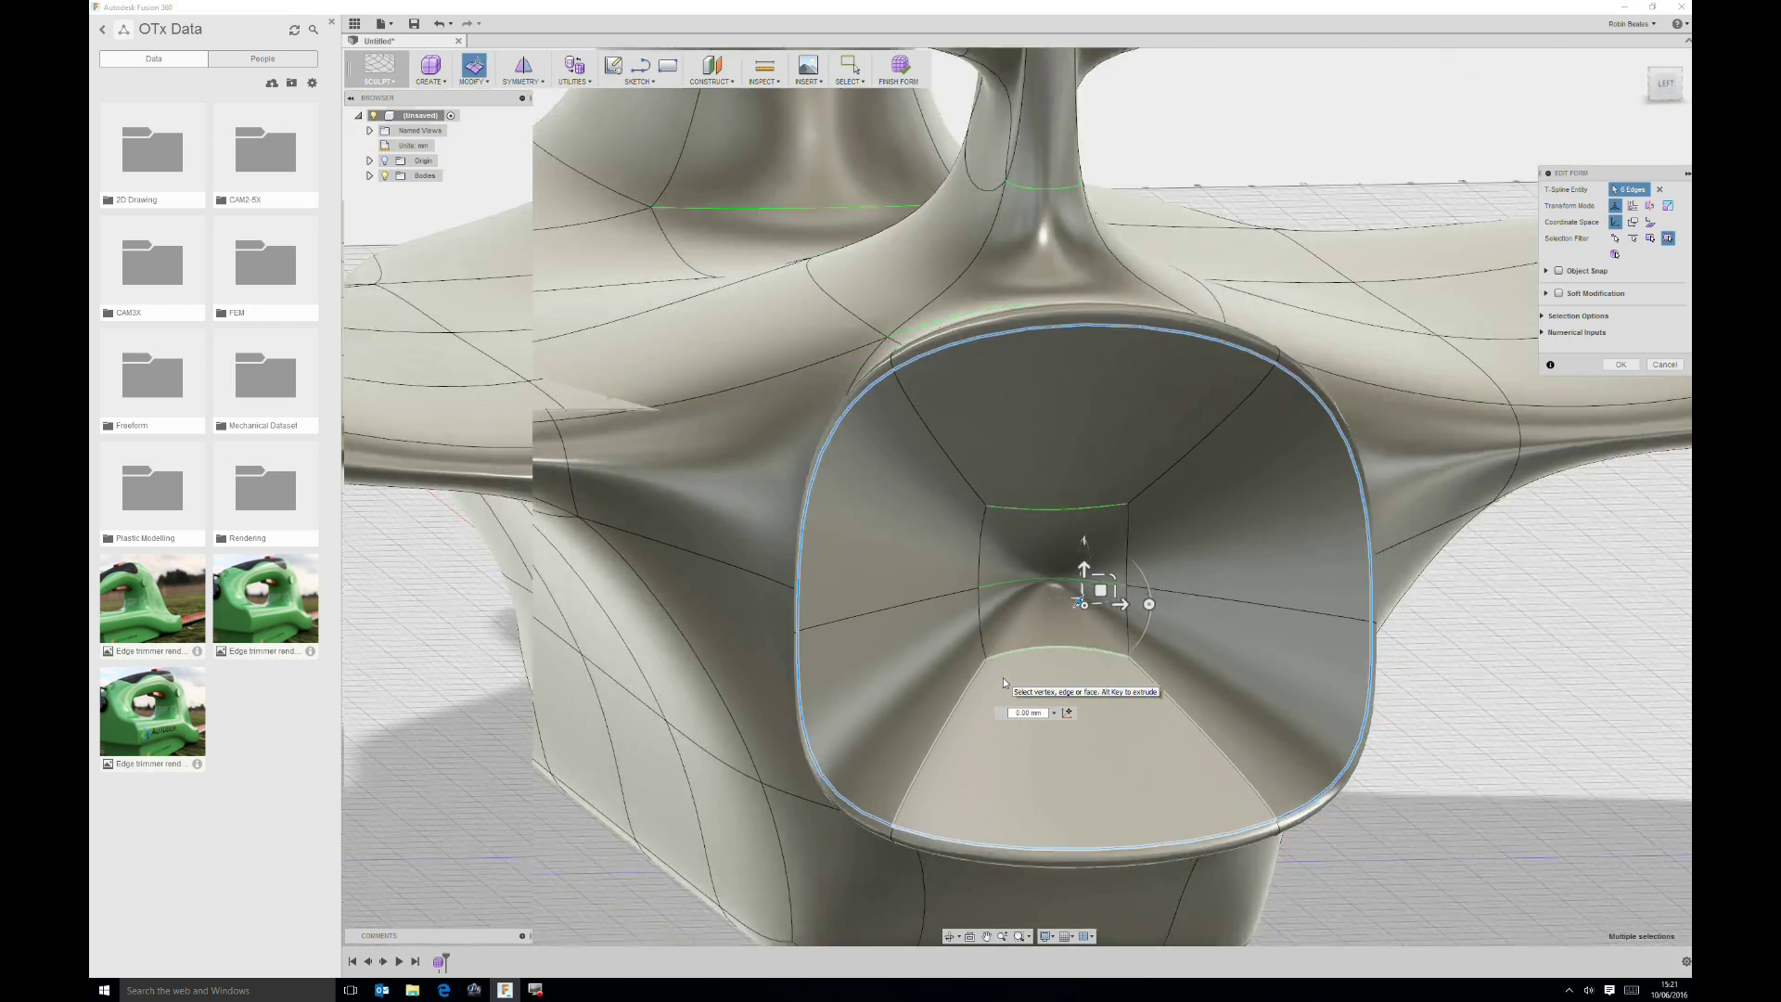
pyautogui.keyDown('shift'); pyautogui.moveTo(1004, 677); pyautogui.dragTo(952, 581, button='middle'); pyautogui.keyUp('shift')
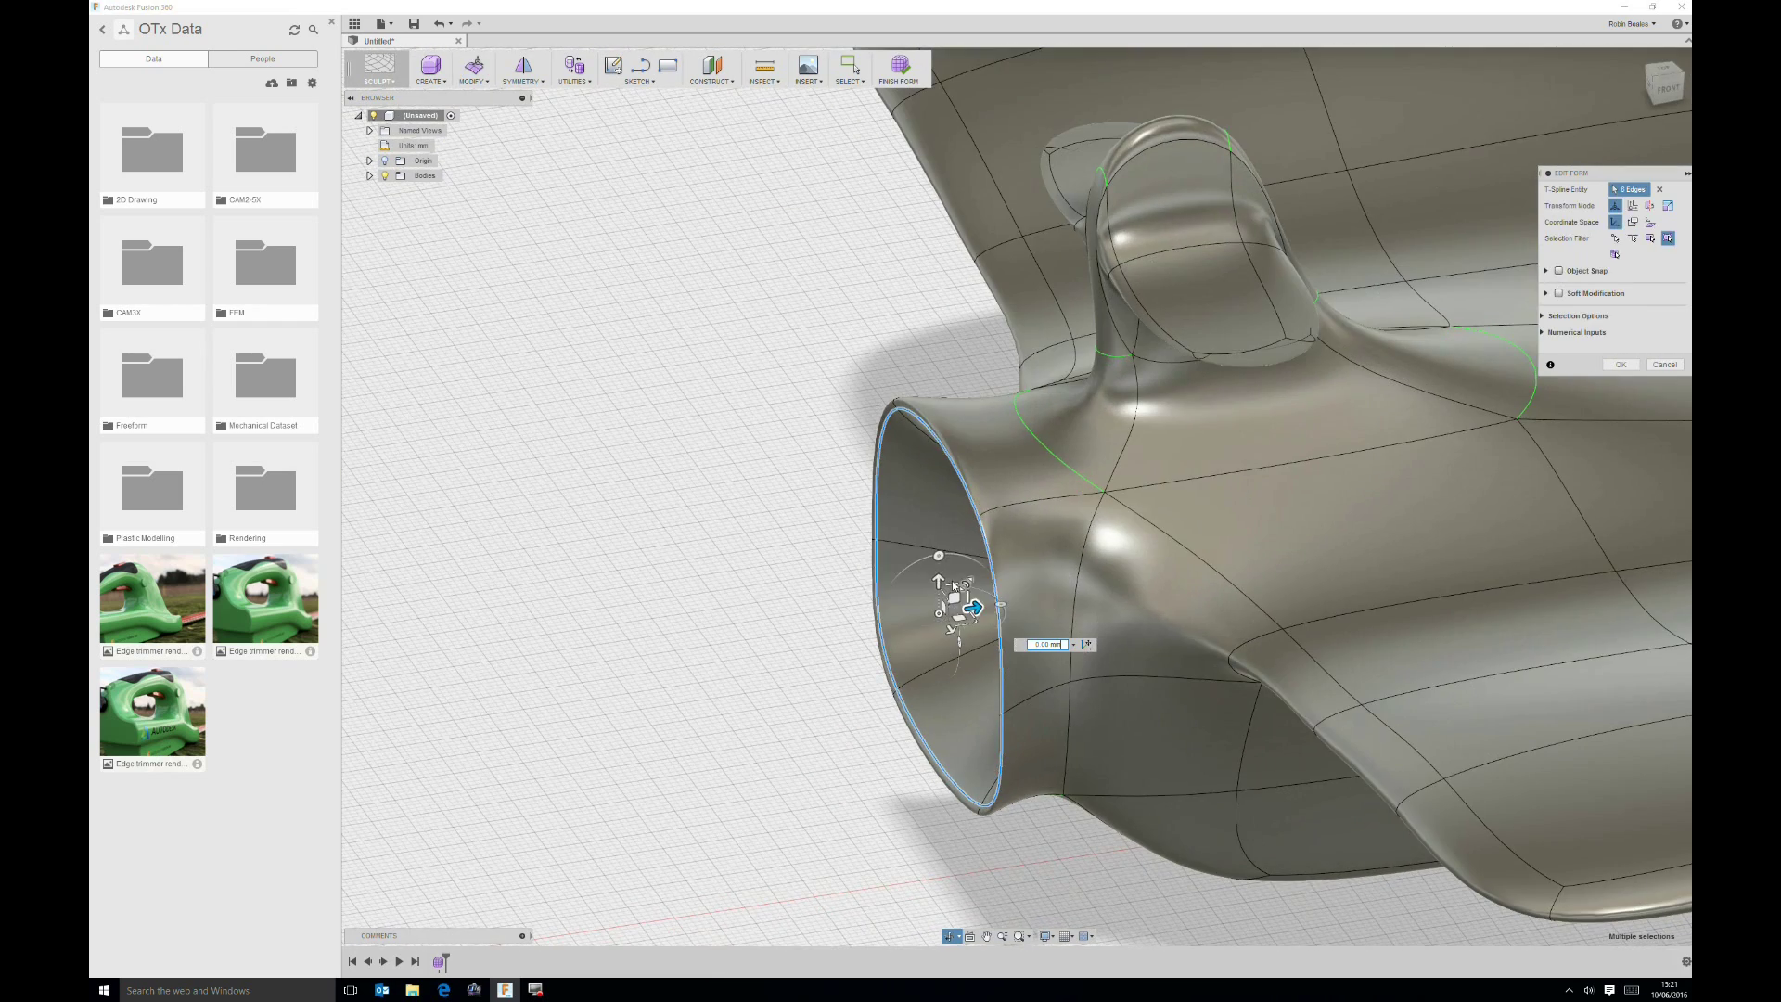
pyautogui.moveTo(946, 588); pyautogui.dragTo(966, 715)
pyautogui.moveTo(953, 655); pyautogui.dragTo(933, 497)
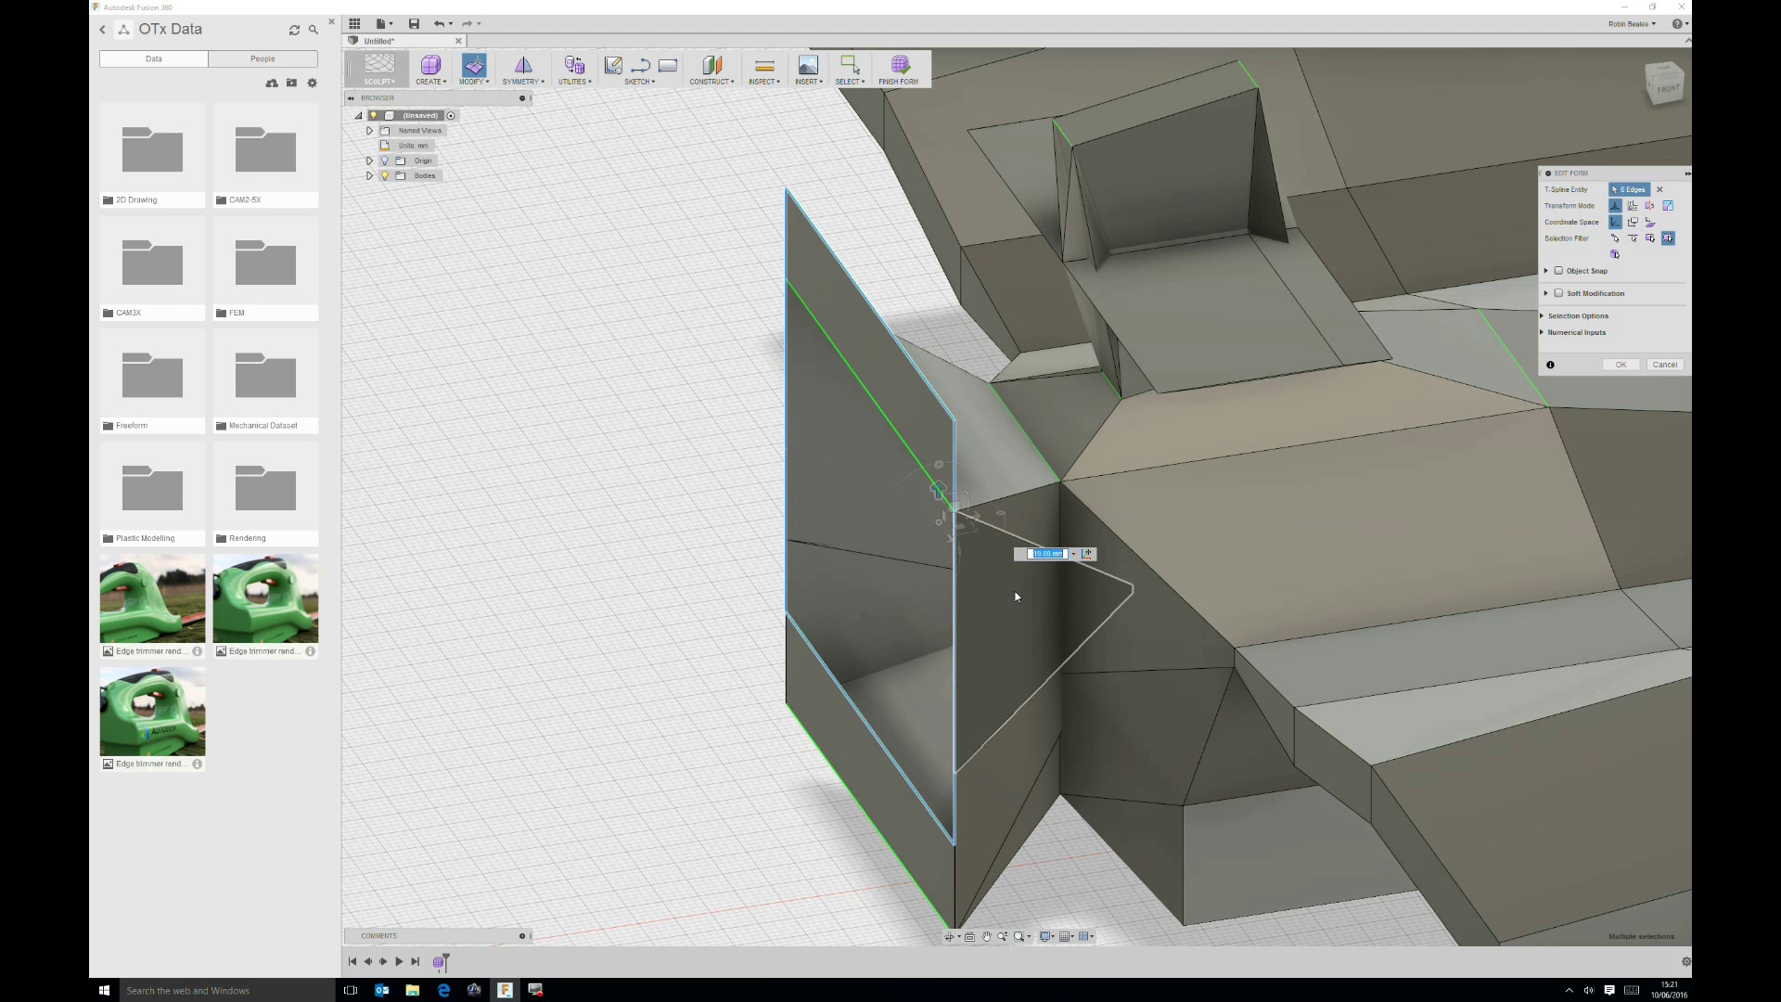
pyautogui.hotkey('alt', '3')
pyautogui.click(1673, 364)
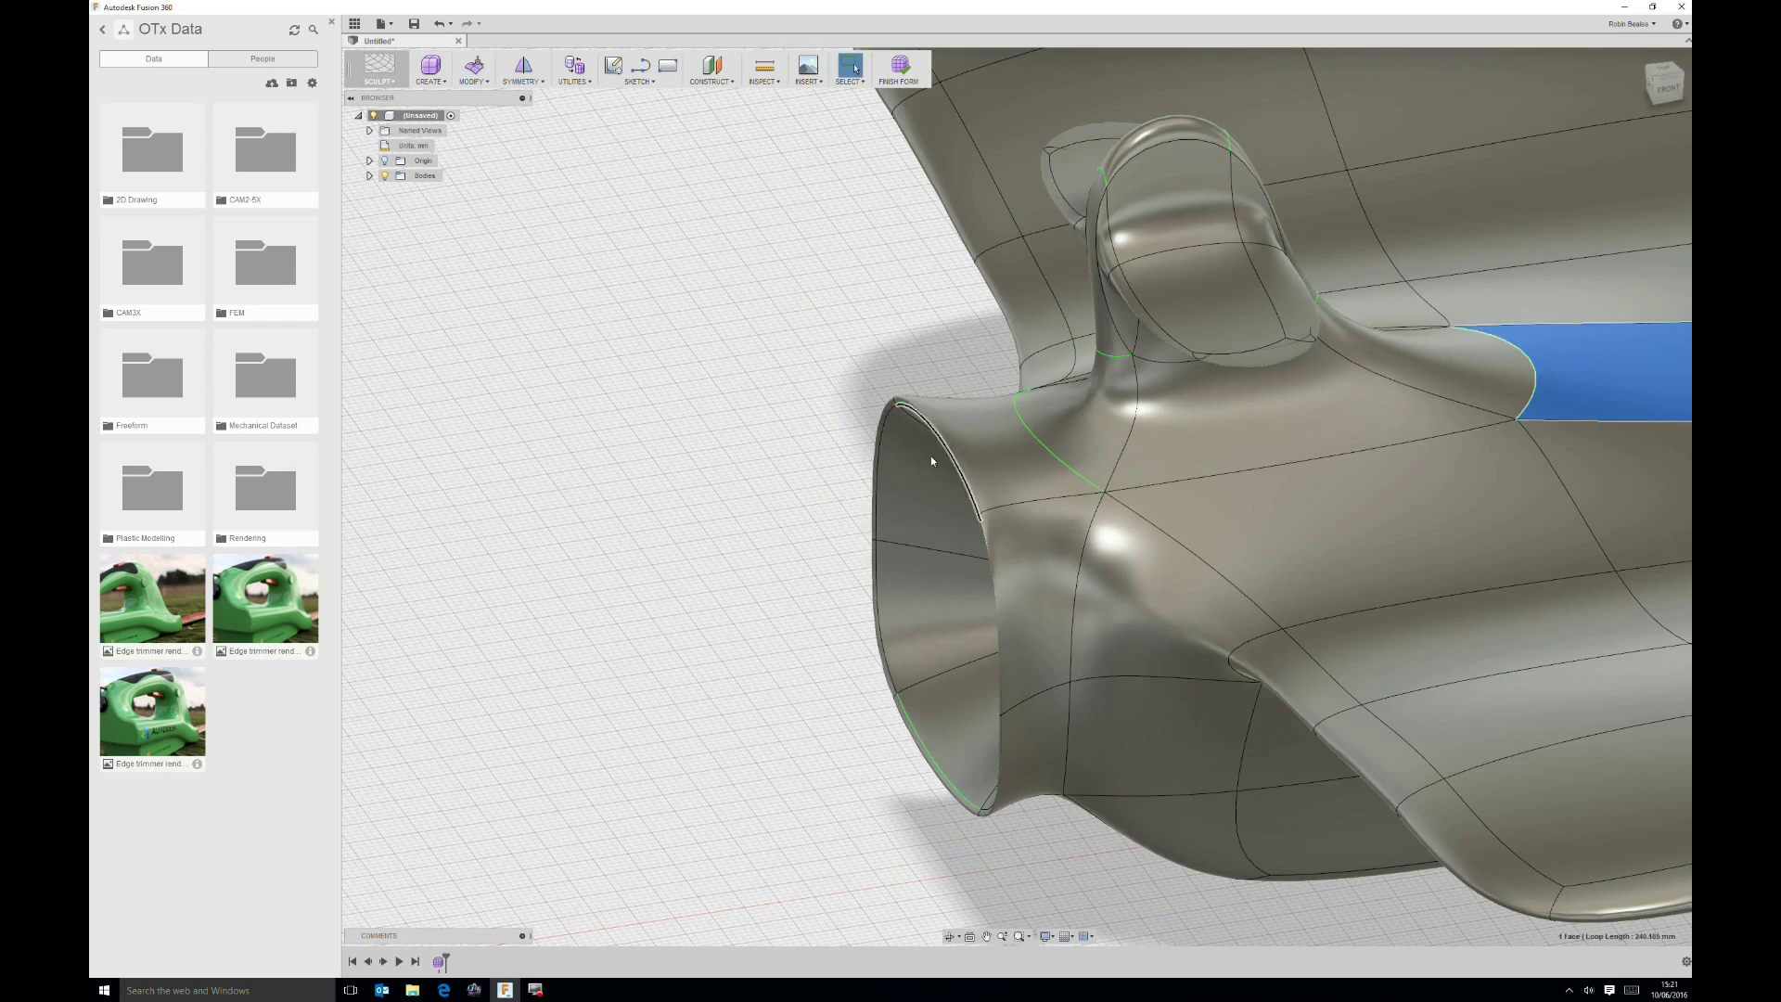
# Step: Examine the exhaust opening and the rest of the aircraft from several angles
pyautogui.click(893, 451)
pyautogui.scroll(3, 893, 451)
pyautogui.scroll(-5, 894, 454)
pyautogui.keyDown('shift'); pyautogui.moveTo(1327, 481); pyautogui.dragTo(1088, 631, button='middle'); pyautogui.keyUp('shift')
pyautogui.scroll(5, 1398, 539)
pyautogui.click(1173, 565)
pyautogui.keyDown('shift'); pyautogui.moveTo(1373, 647); pyautogui.dragTo(1476, 625, button='middle'); pyautogui.keyUp('shift')
pyautogui.scroll(3, 1410, 637)
pyautogui.scroll(-5, 1410, 637)
# Step: Extrude the nose-tip face forward and slightly downward with Edit Form to lengthen the nose
pyautogui.click(1499, 759)
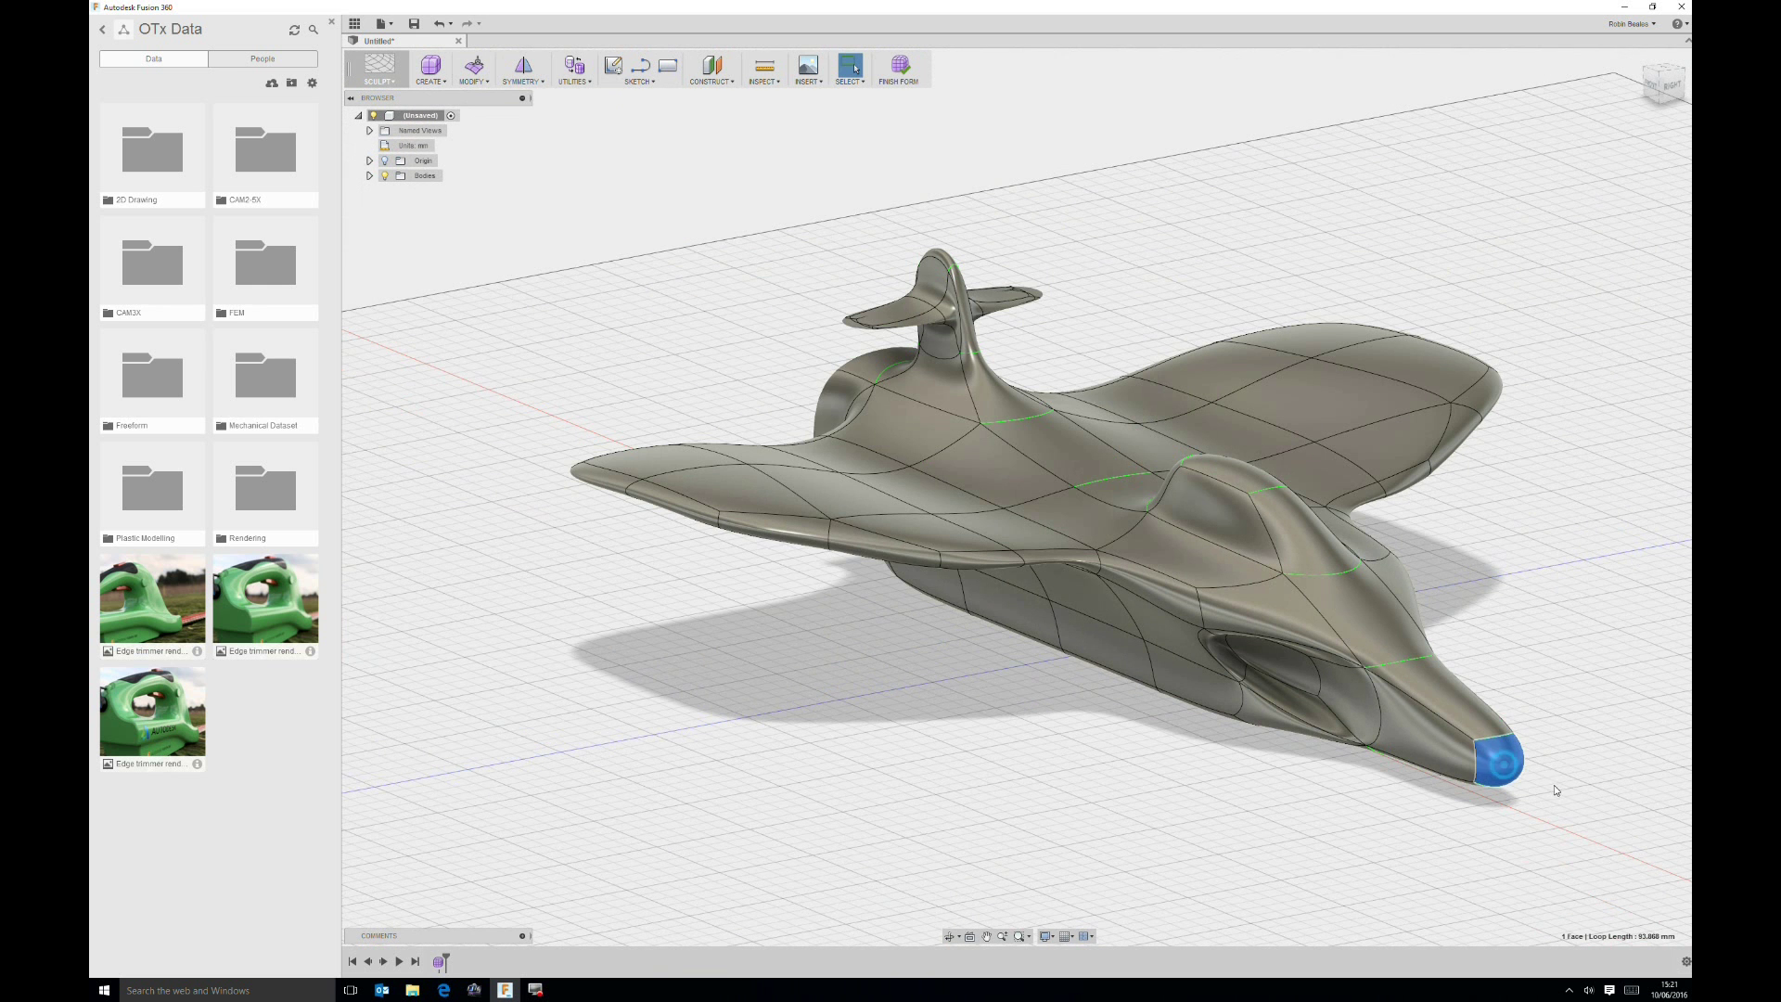
pyautogui.click(474, 65)
pyautogui.moveTo(1519, 769); pyautogui.dragTo(1613, 805)
pyautogui.click(1585, 642)
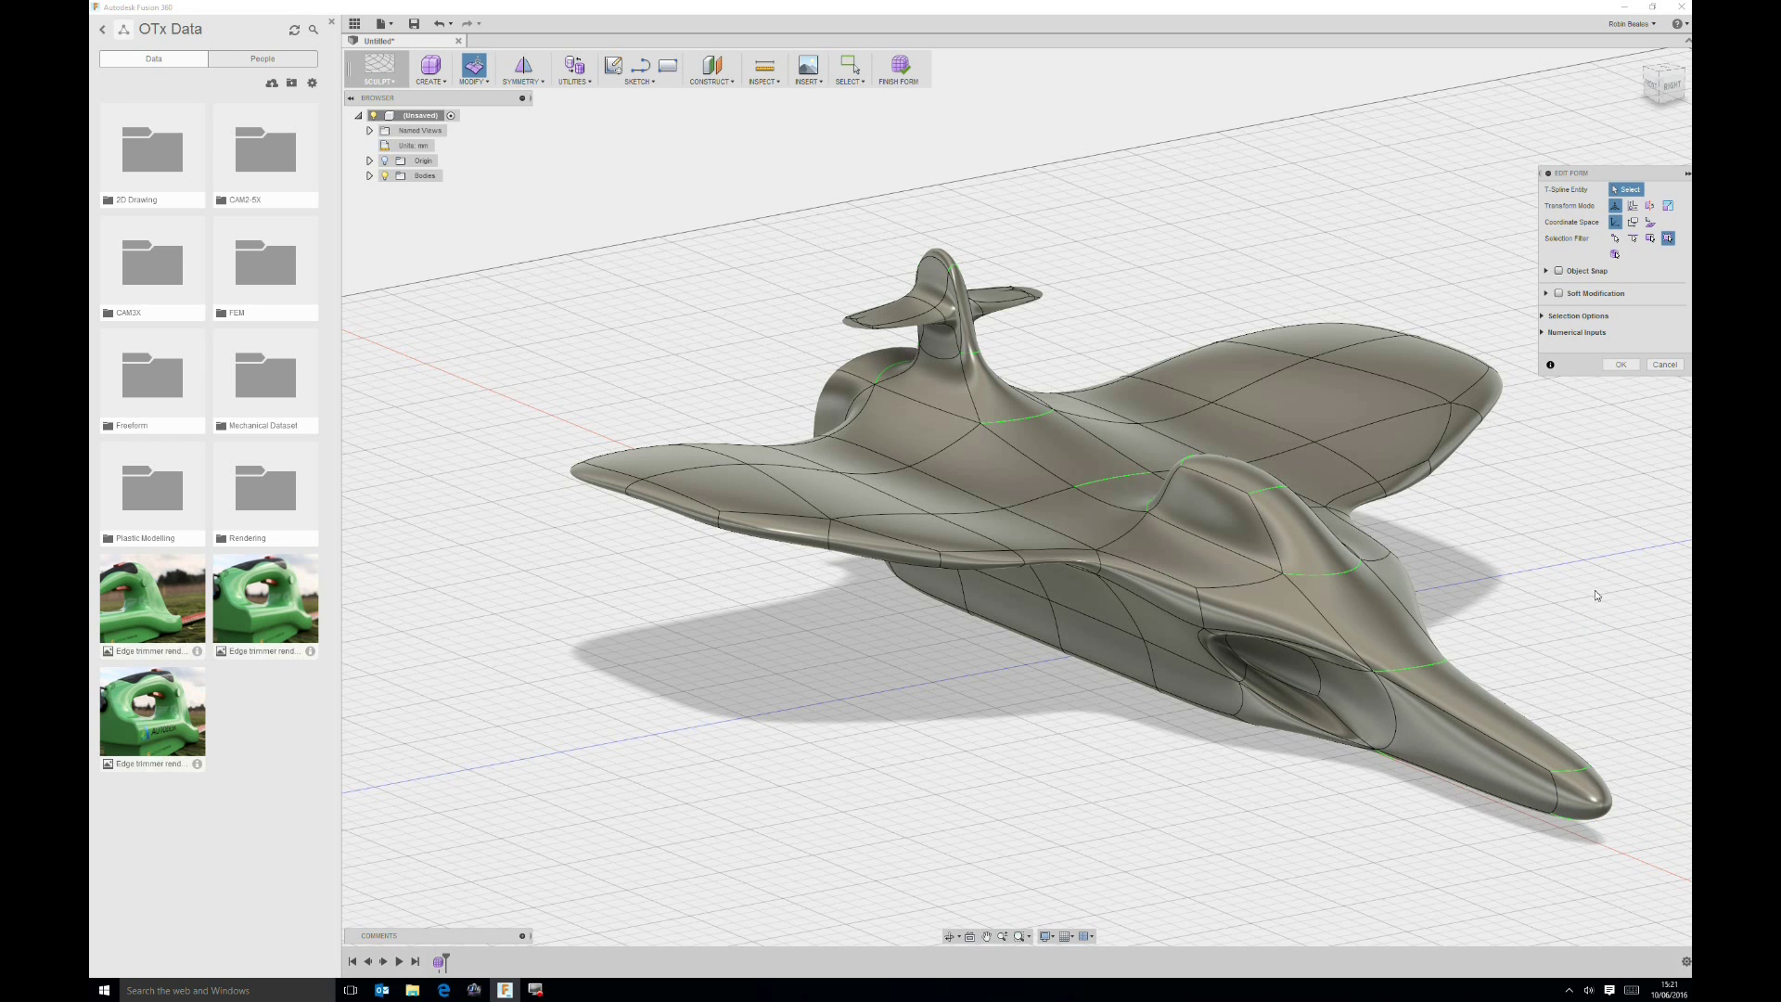
pyautogui.click(1637, 368)
# Step: Finish the form and examine the resulting body from front and rear, along with the available workspaces
pyautogui.keyDown('shift'); pyautogui.moveTo(1329, 598); pyautogui.dragTo(1079, 470, button='middle'); pyautogui.keyUp('shift')
pyautogui.keyDown('shift'); pyautogui.moveTo(837, 415); pyautogui.dragTo(966, 327, button='middle'); pyautogui.keyUp('shift')
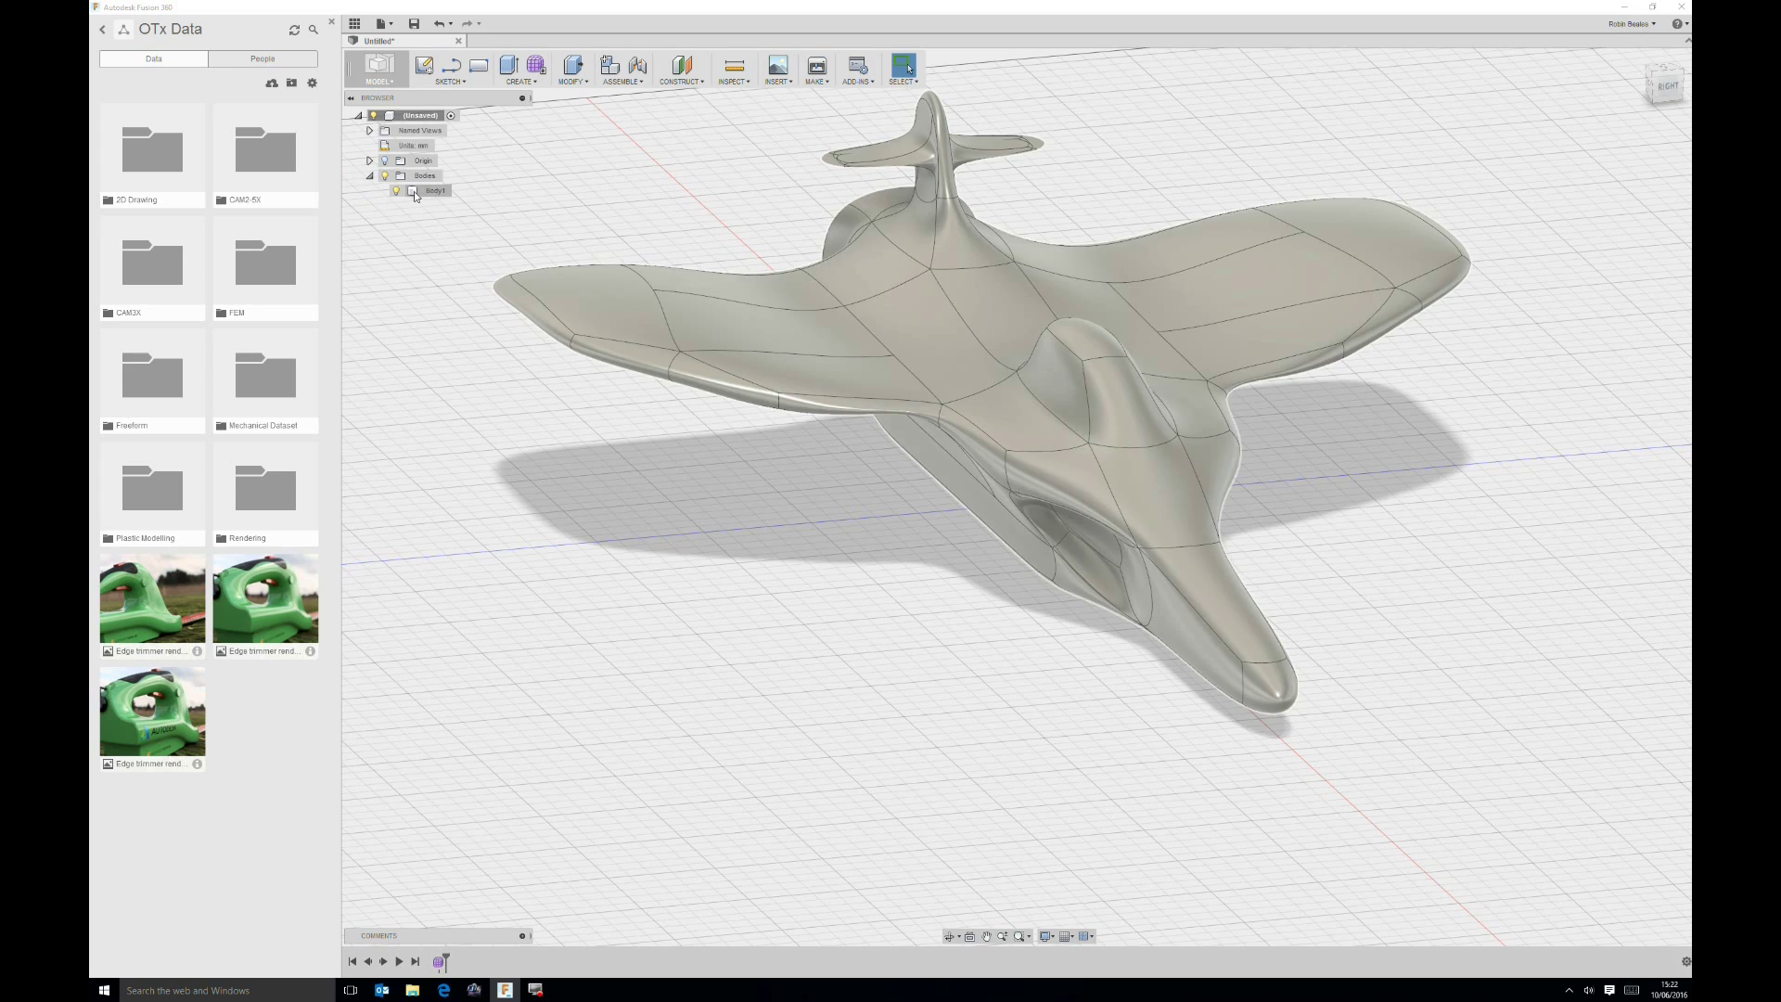
pyautogui.click(443, 347)
pyautogui.moveTo(985, 412)
pyautogui.keyDown('shift'); pyautogui.mouseDown(button='middle')
pyautogui.moveTo(984, 385)
pyautogui.moveTo(907, 371)
pyautogui.moveTo(907, 393)
pyautogui.moveTo(983, 399)
pyautogui.mouseUp(button='middle'); pyautogui.keyUp('shift')
pyautogui.click(393, 82)
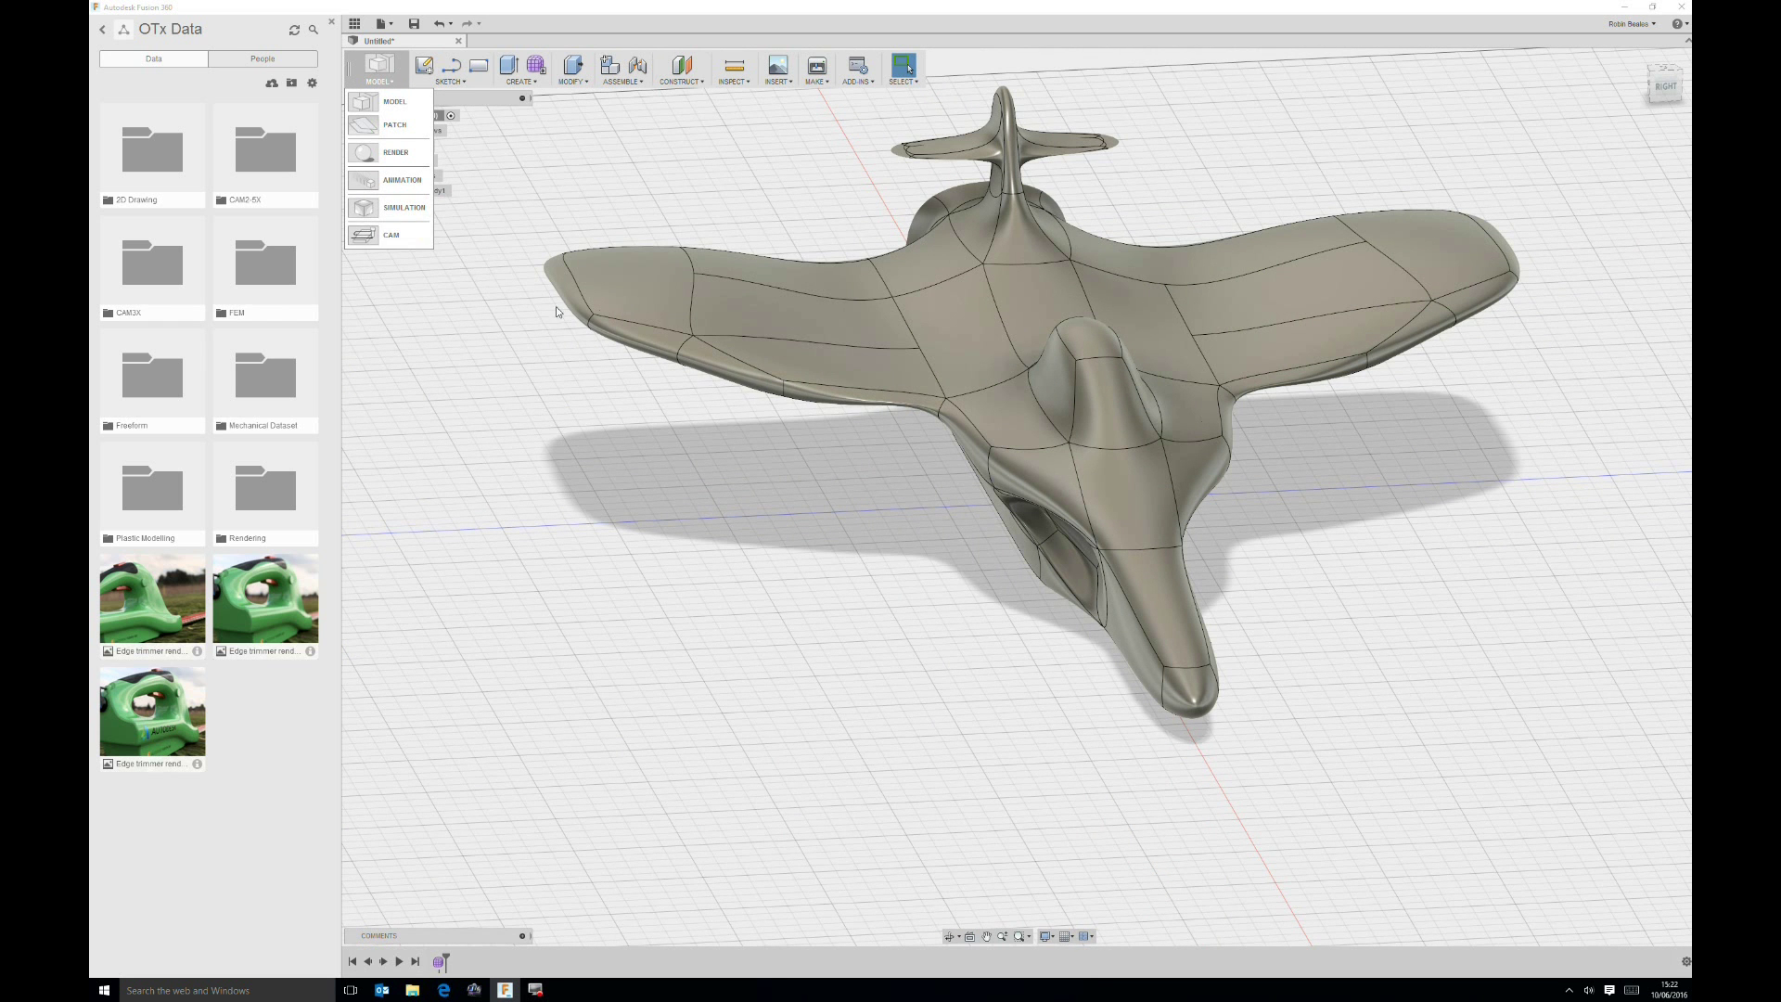
pyautogui.click(844, 465)
pyautogui.keyDown('shift'); pyautogui.moveTo(892, 545); pyautogui.dragTo(875, 495, button='middle'); pyautogui.keyUp('shift')
pyautogui.keyDown('shift'); pyautogui.moveTo(709, 481); pyautogui.dragTo(844, 499, button='middle'); pyautogui.keyUp('shift')
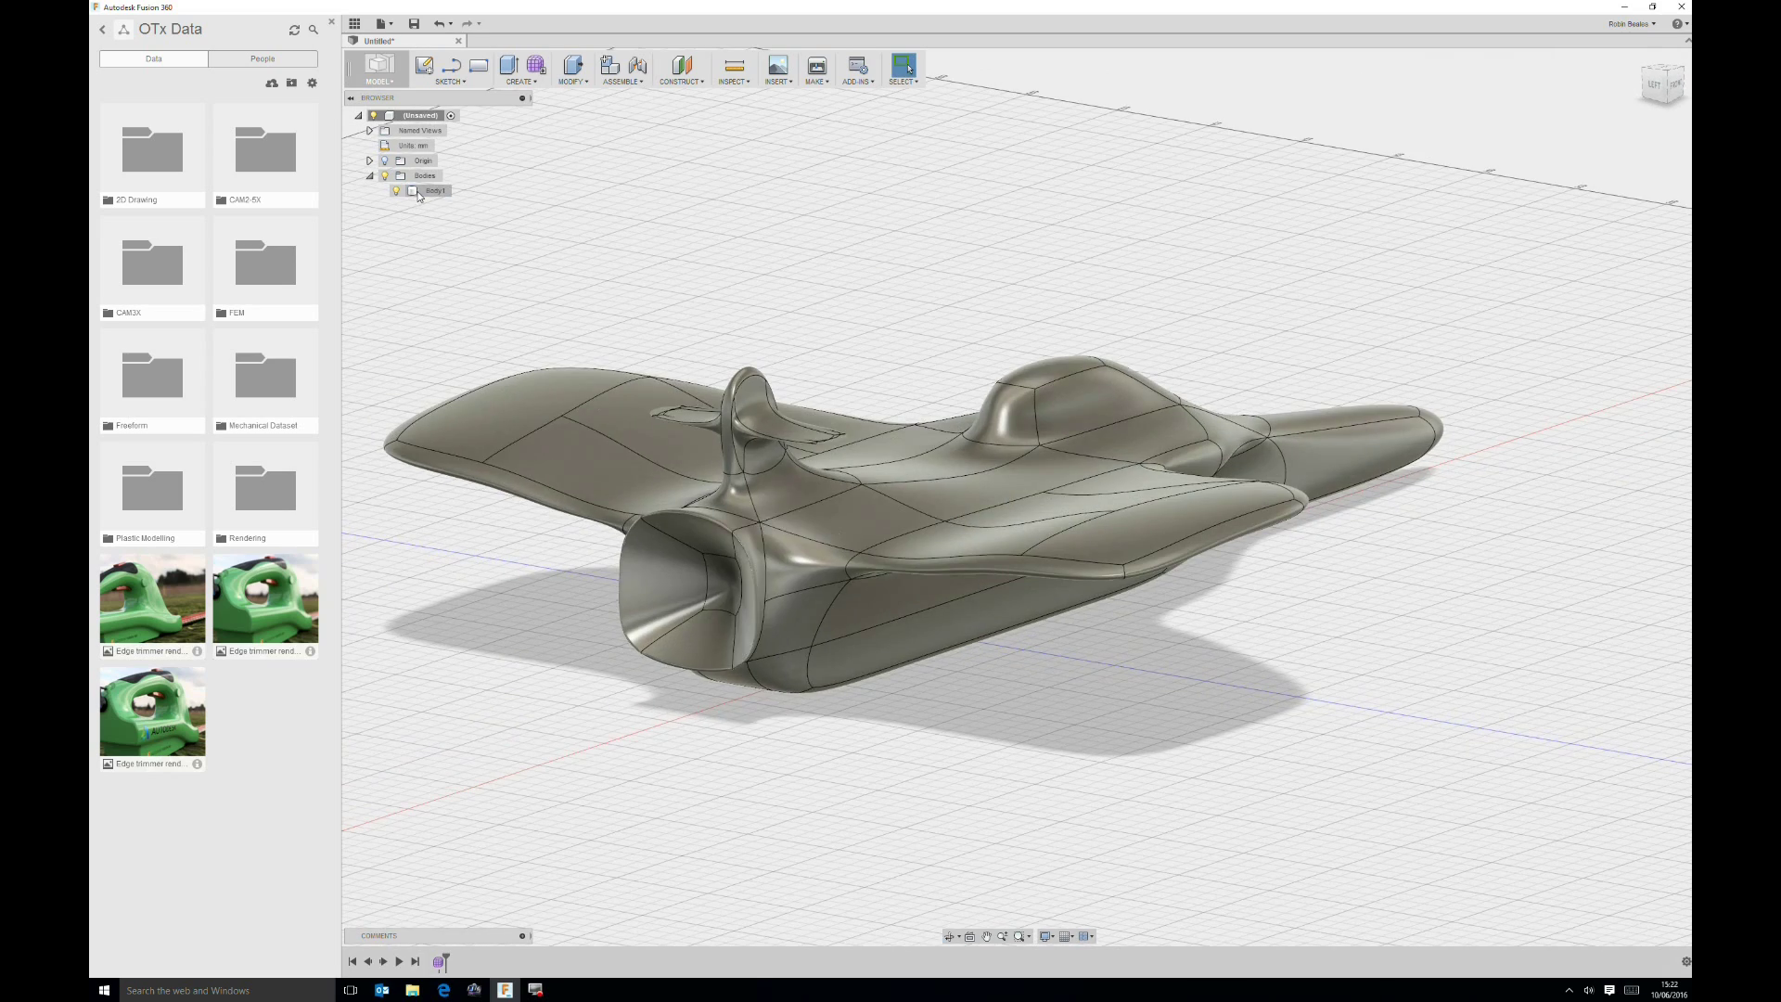
# Step: Reopen the aircraft body's form in the Sculpt environment for further editing
pyautogui.doubleClick(416, 191)
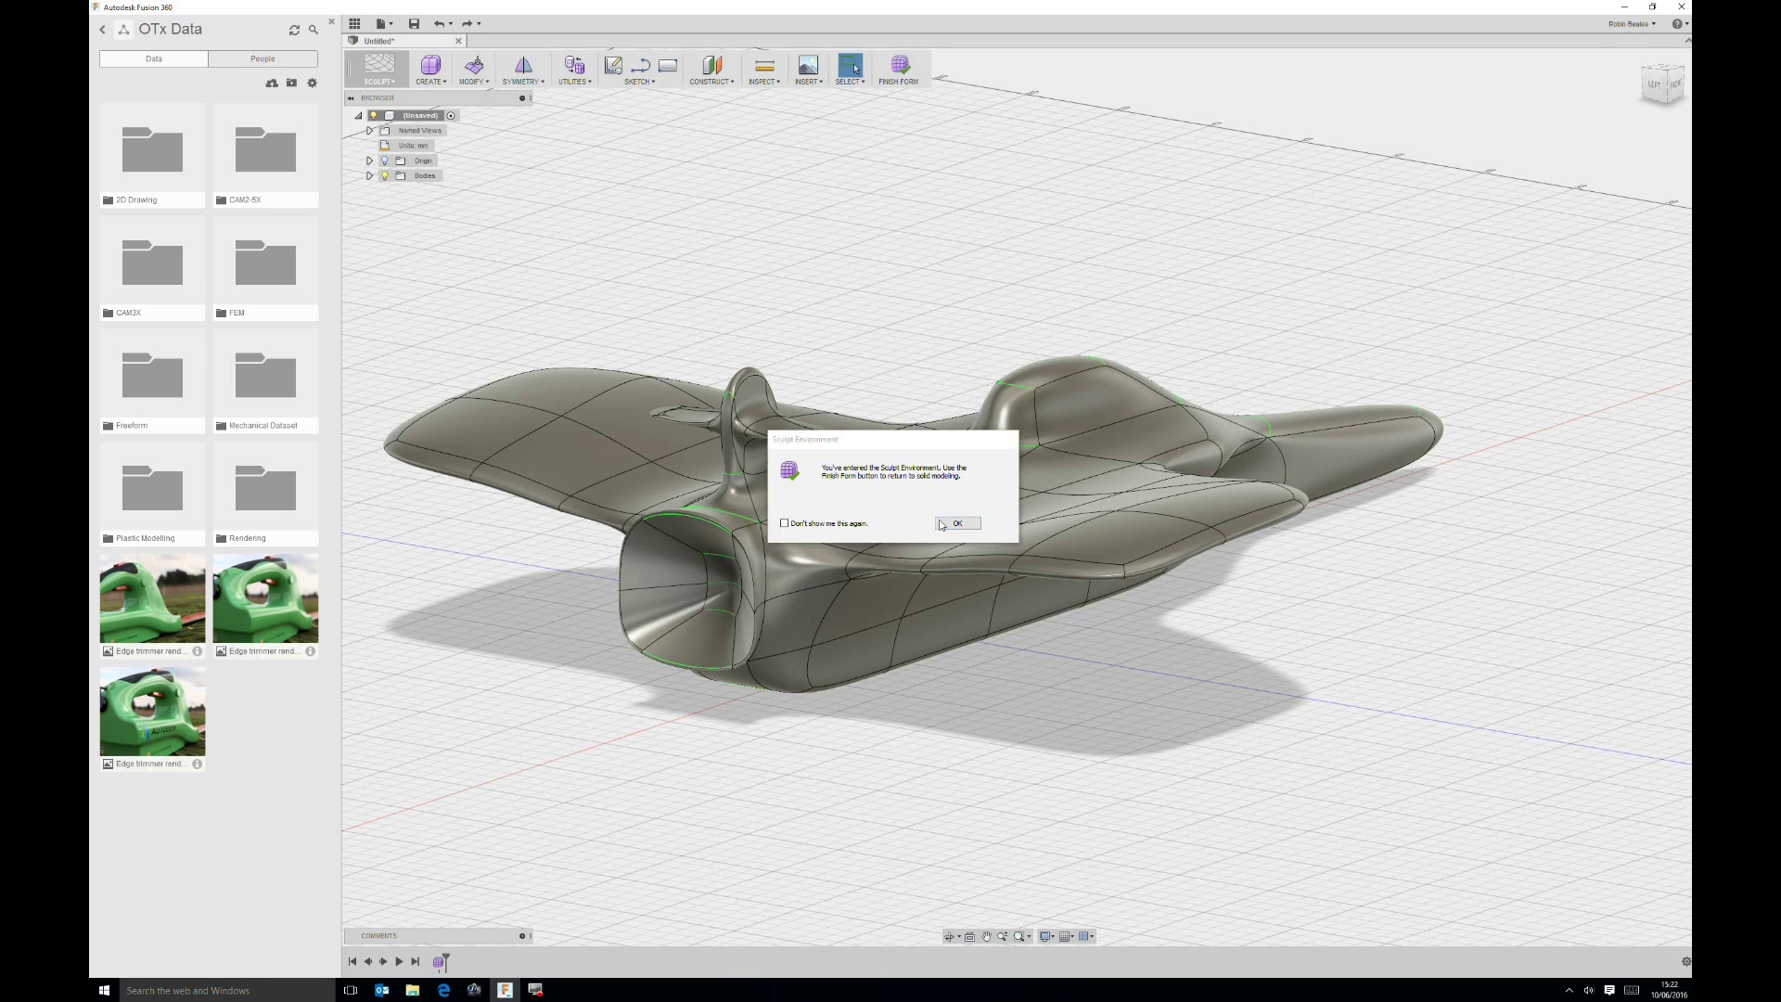
pyautogui.click(956, 523)
pyautogui.keyDown('shift'); pyautogui.moveTo(890, 527); pyautogui.dragTo(816, 529, button='middle'); pyautogui.keyUp('shift')
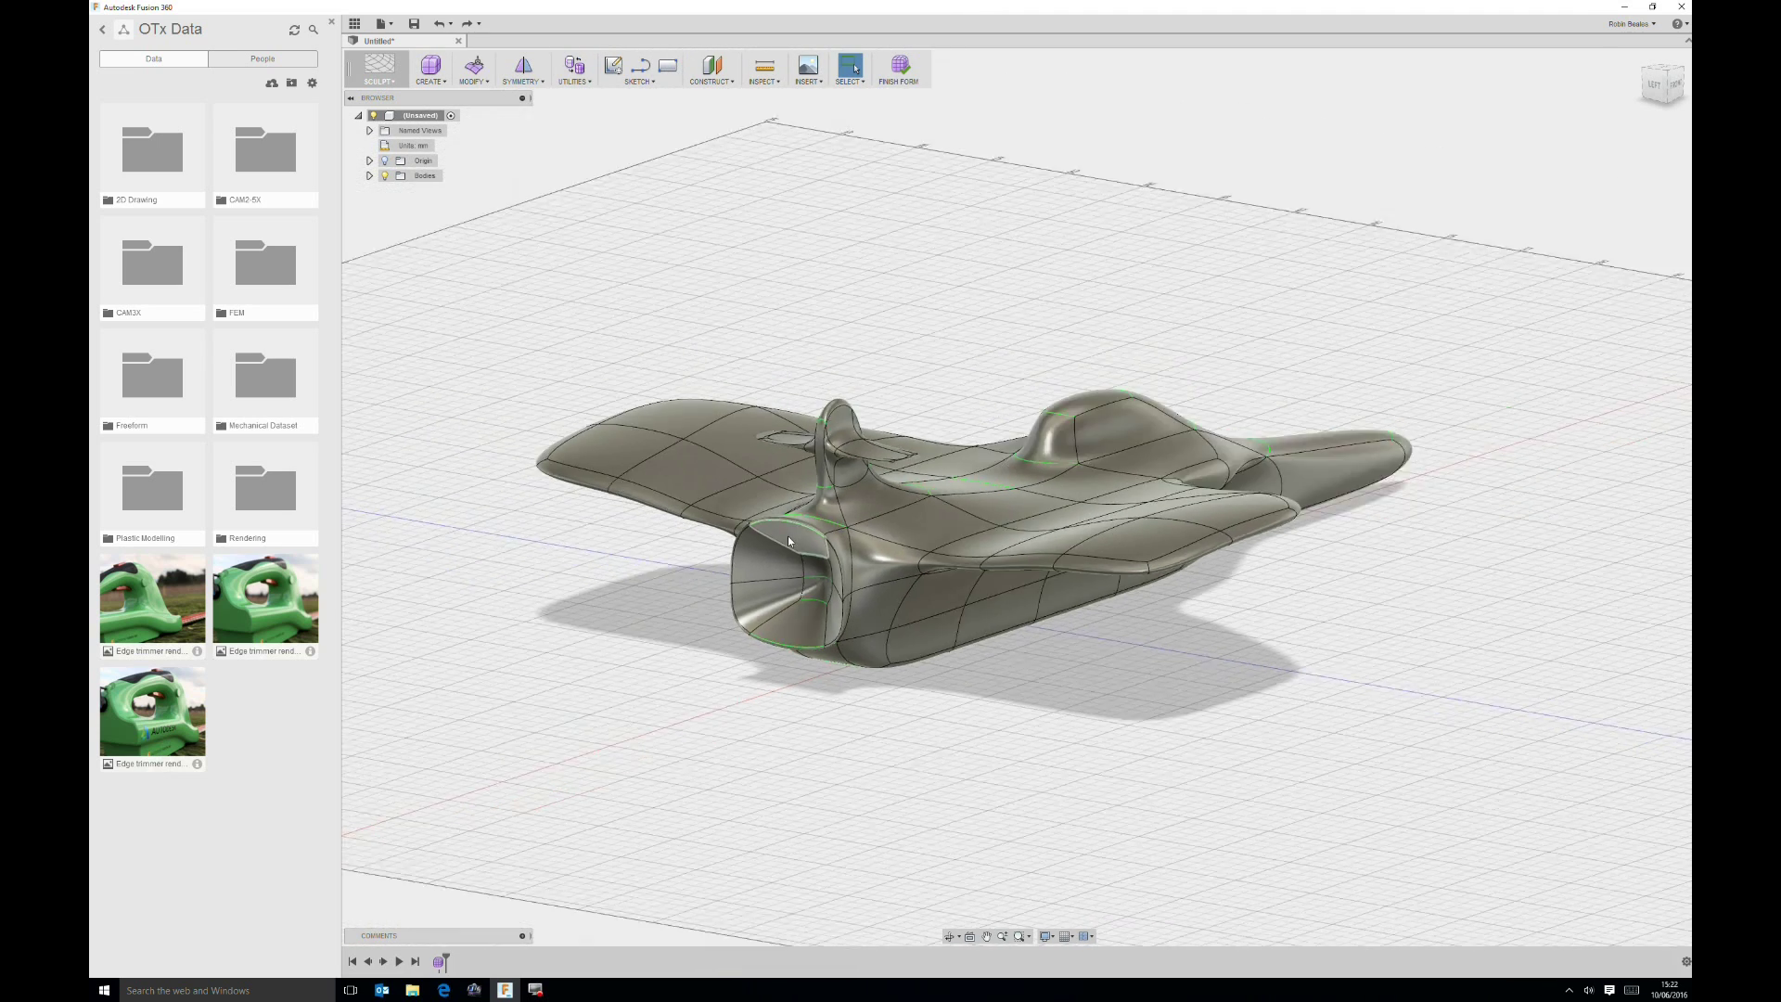
# Step: Scale down the whole ring of faces lining the exhaust bore to narrow the nozzle opening
pyautogui.scroll(4, 788, 538)
pyautogui.click(759, 510)
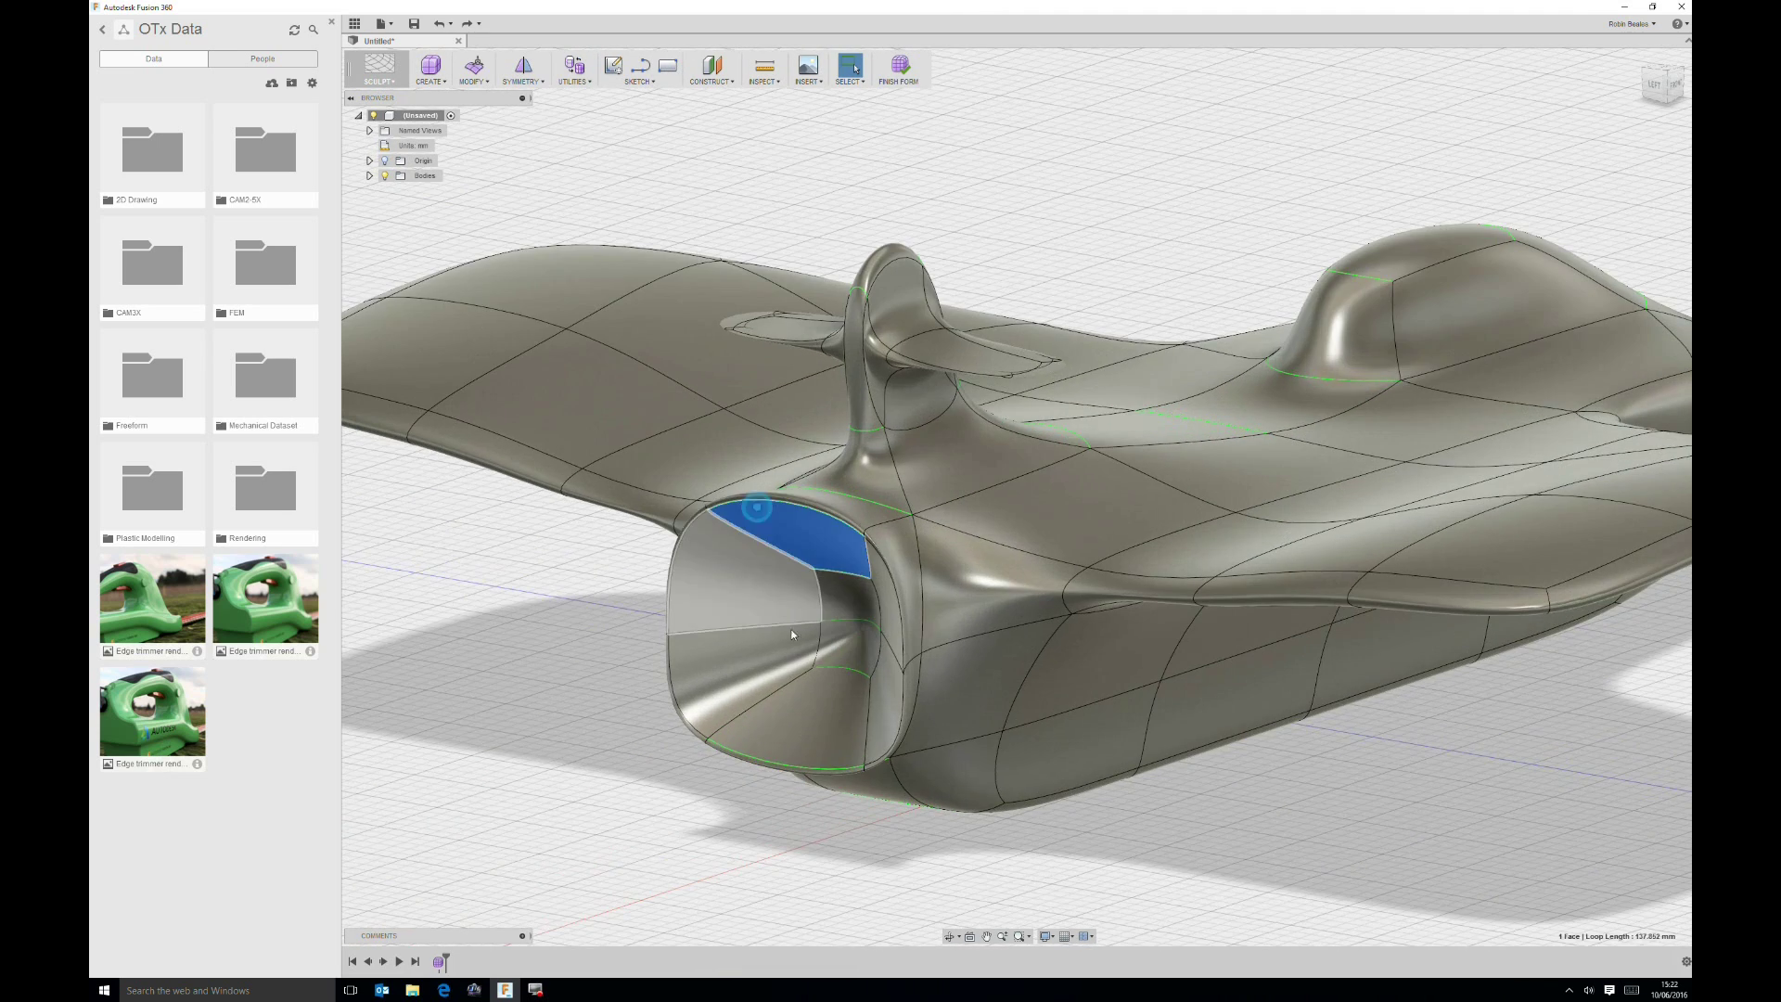
pyautogui.keyDown('shift'); pyautogui.click(747, 583); pyautogui.keyUp('shift')
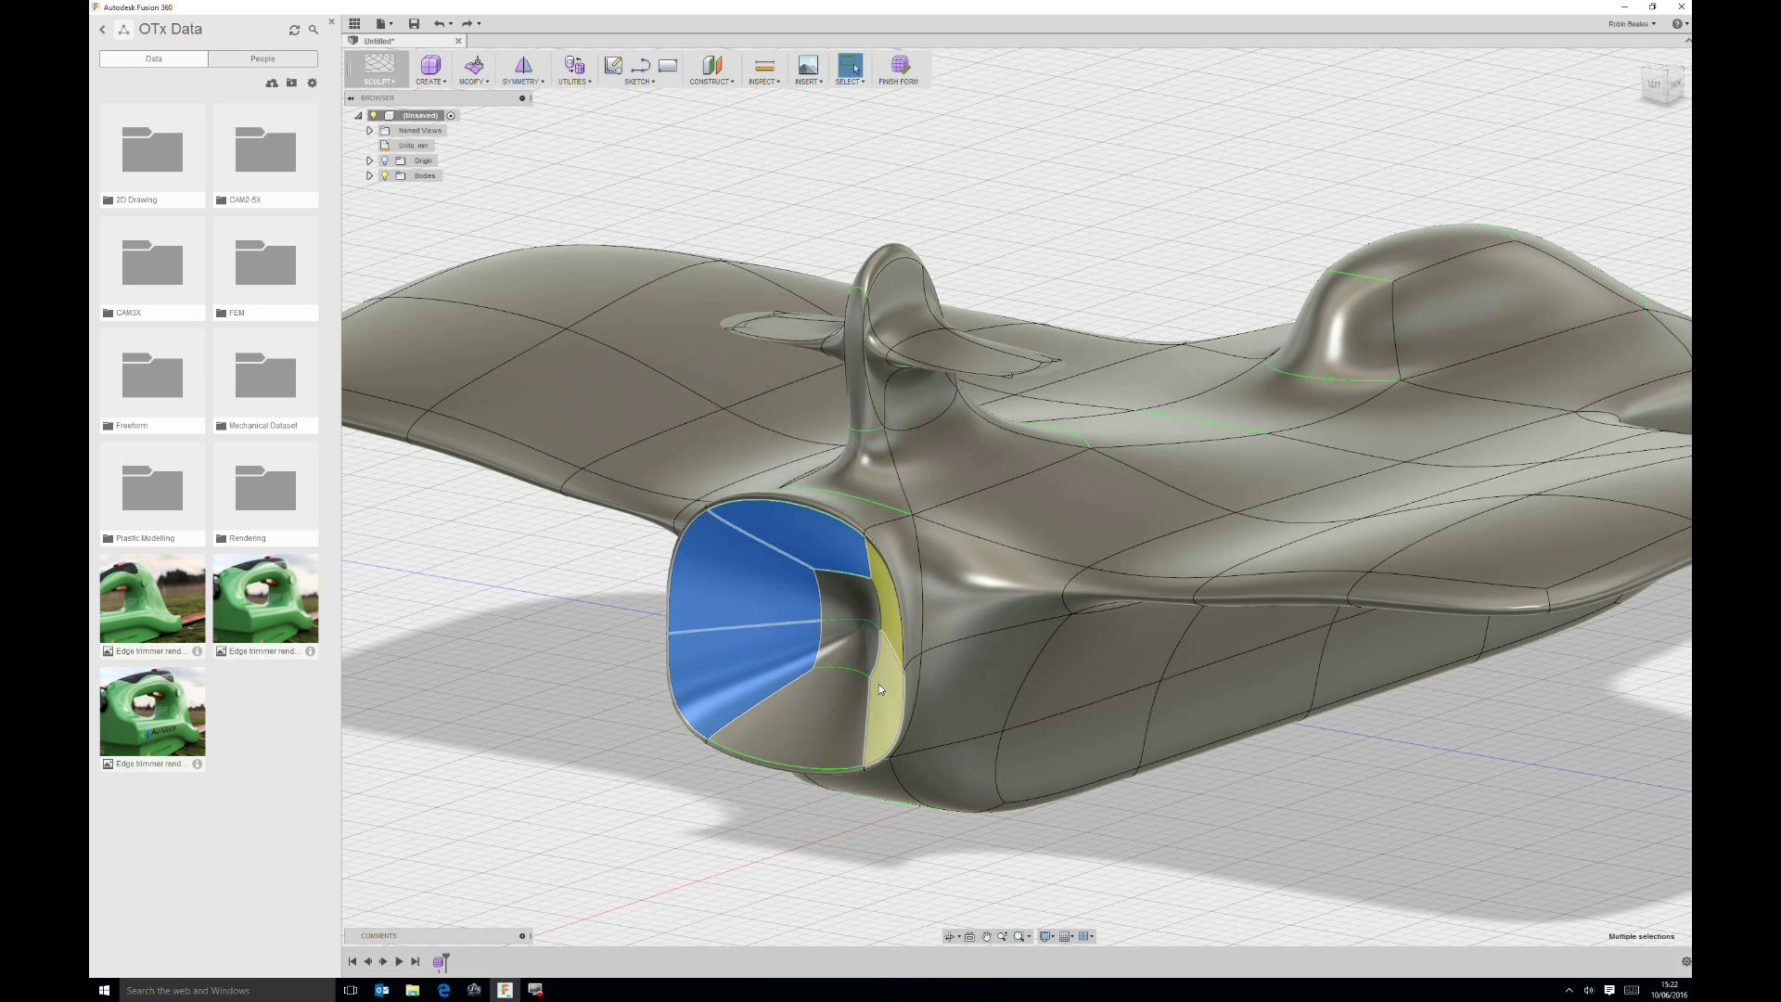
pyautogui.keyDown('shift'); pyautogui.click(851, 703); pyautogui.keyUp('shift')
pyautogui.keyDown('shift'); pyautogui.moveTo(696, 556); pyautogui.dragTo(777, 505, button='middle'); pyautogui.keyUp('shift')
pyautogui.click(474, 66)
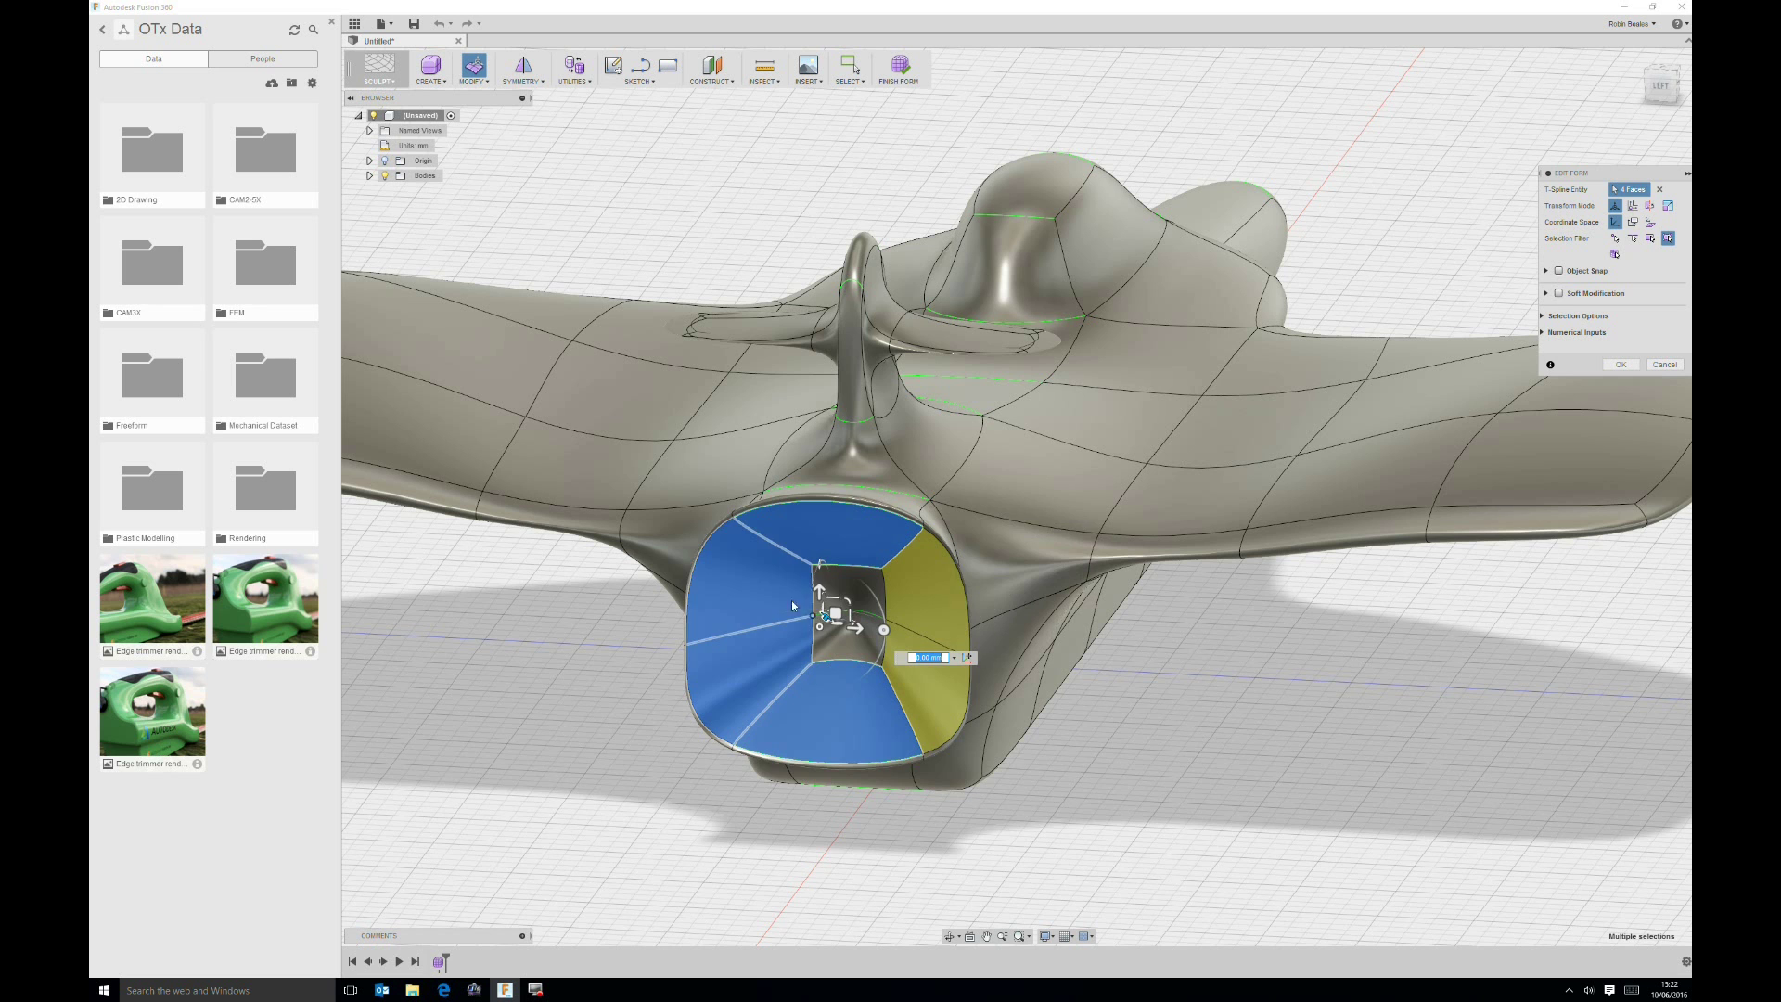
pyautogui.moveTo(825, 607); pyautogui.dragTo(849, 635)
pyautogui.moveTo(1067, 677)
pyautogui.keyDown('shift'); pyautogui.mouseDown(button='middle')
pyautogui.moveTo(993, 644)
pyautogui.moveTo(1078, 647)
pyautogui.mouseUp(button='middle'); pyautogui.keyUp('shift')
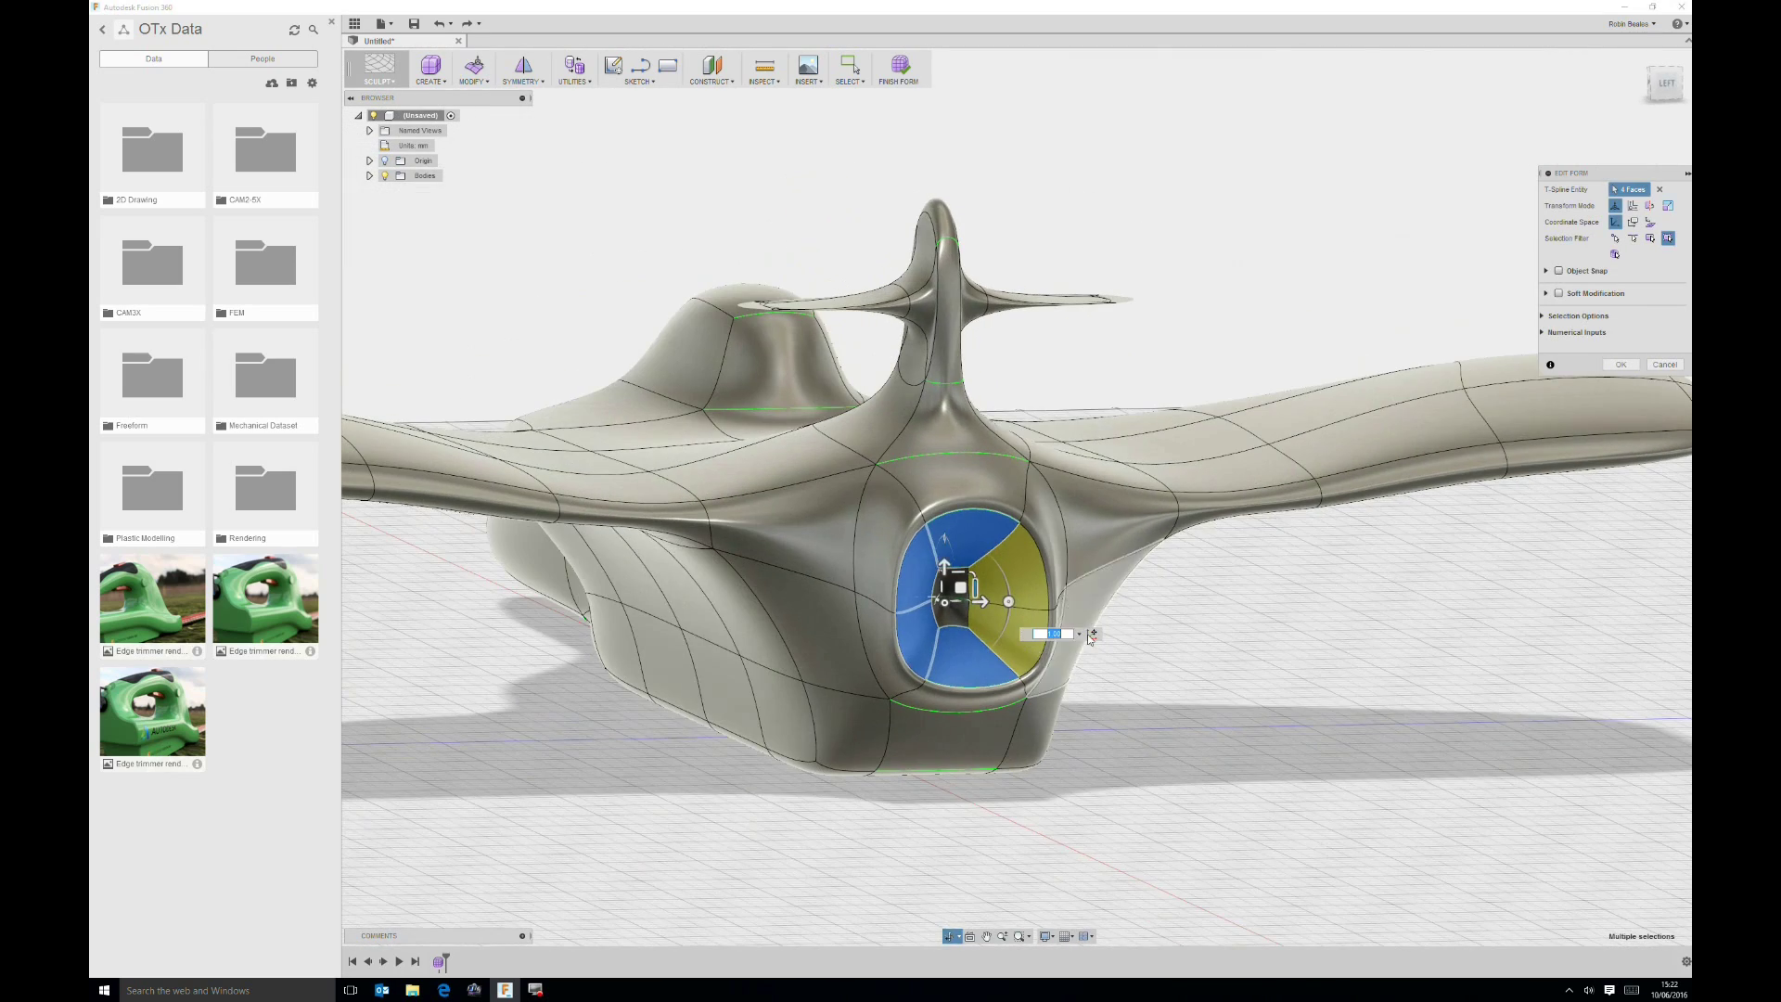
pyautogui.click(1623, 365)
# Step: Finish the edited form to return the aircraft to solid modelling
pyautogui.keyDown('shift'); pyautogui.moveTo(1232, 679); pyautogui.dragTo(907, 76, button='middle'); pyautogui.keyUp('shift')
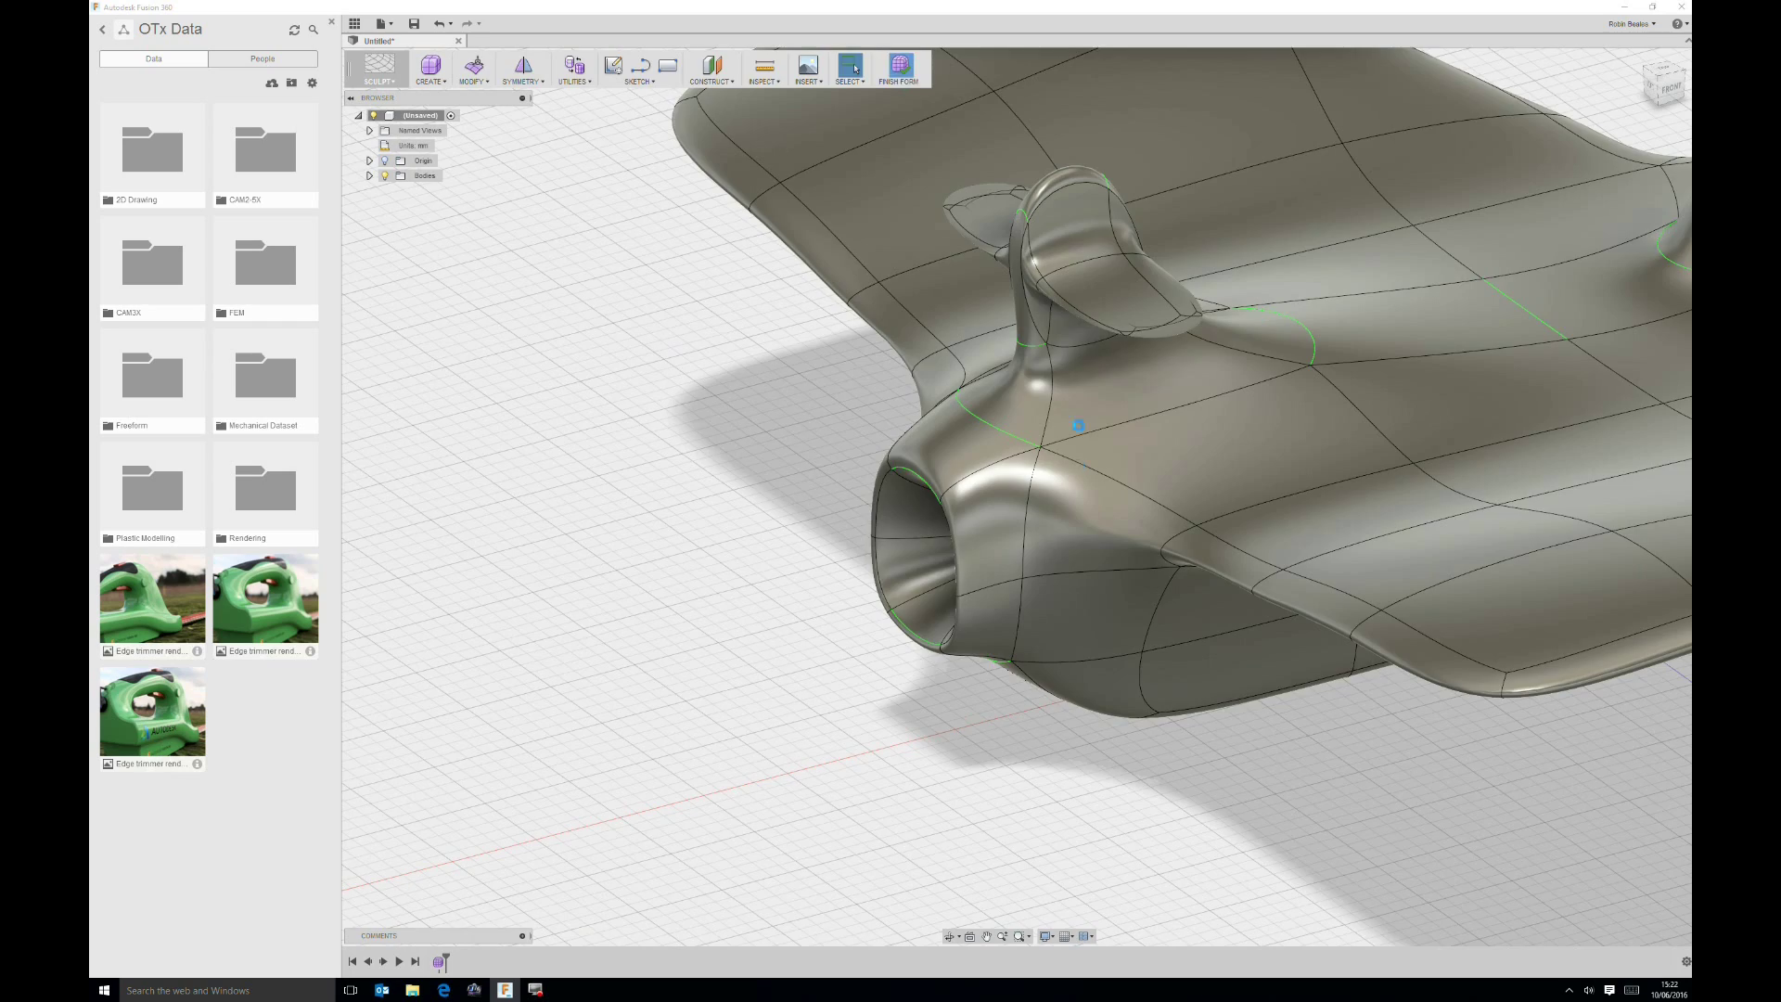
pyautogui.scroll(1, 1316, 512)
pyautogui.scroll(-3, 1255, 511)
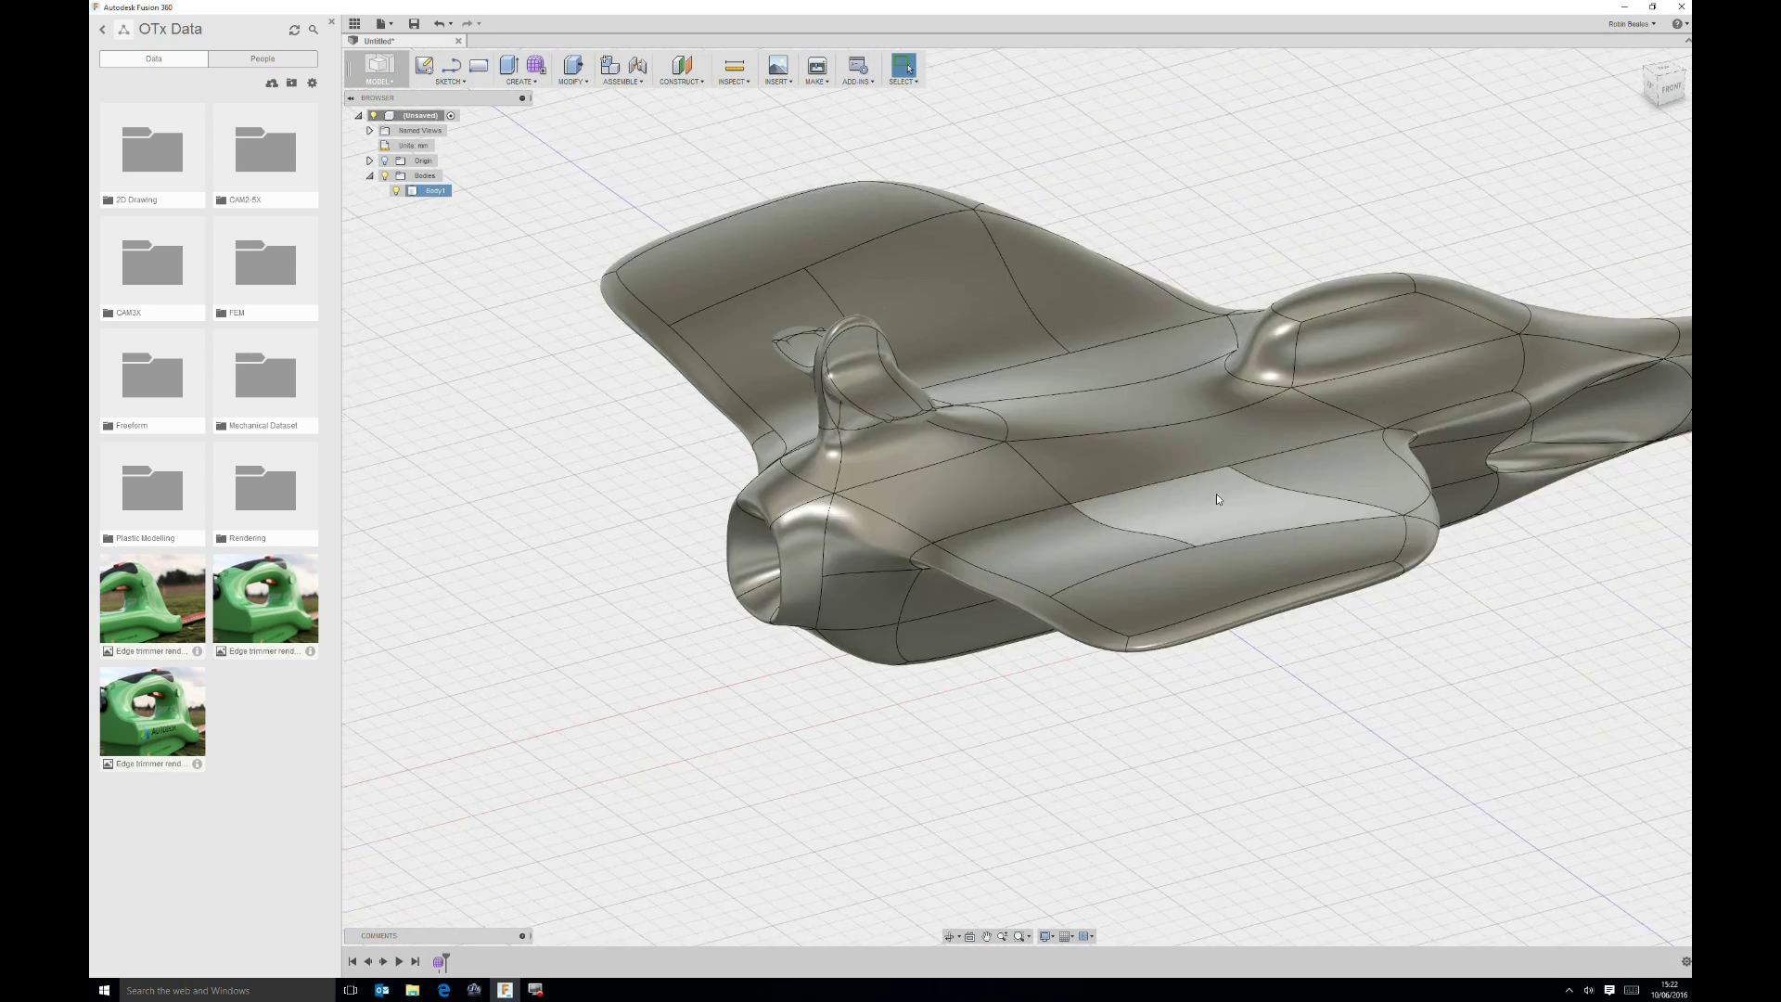
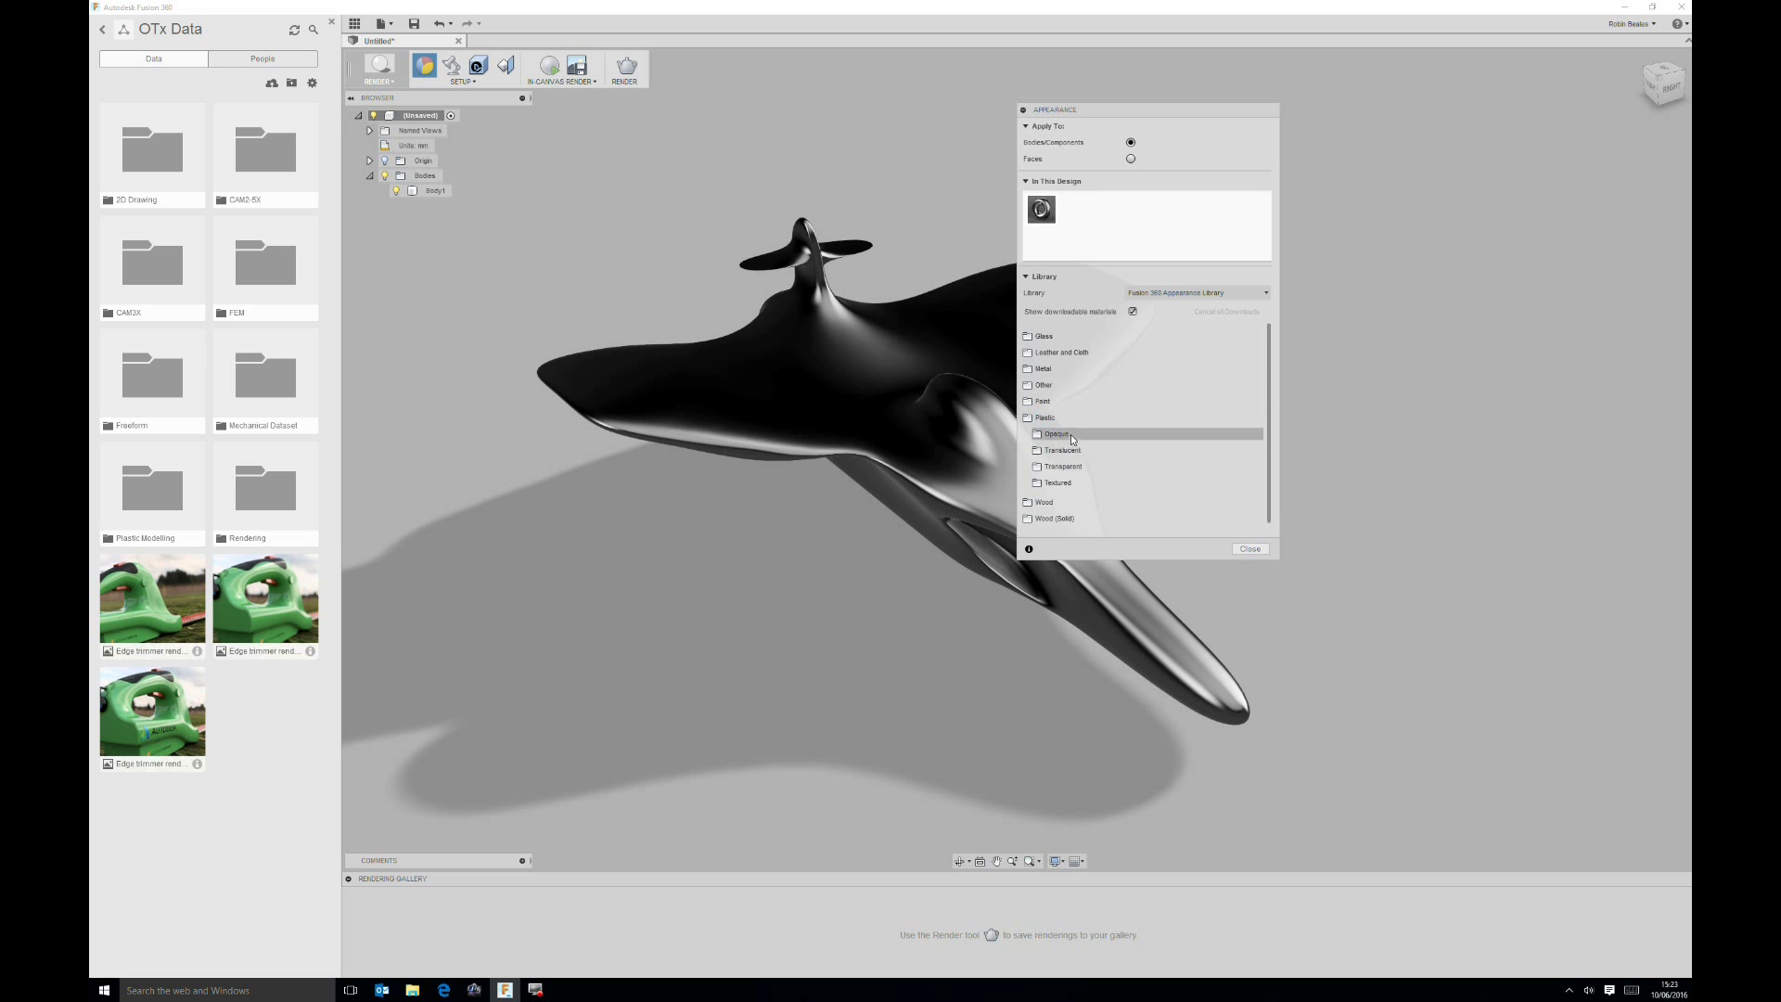
# Step: Apply the opaque Plastic - Glossy (Yellow) appearance to the whole aircraft body
pyautogui.click(1067, 434)
pyautogui.scroll(-3, 1130, 487)
pyautogui.moveTo(1128, 510); pyautogui.dragTo(900, 385)
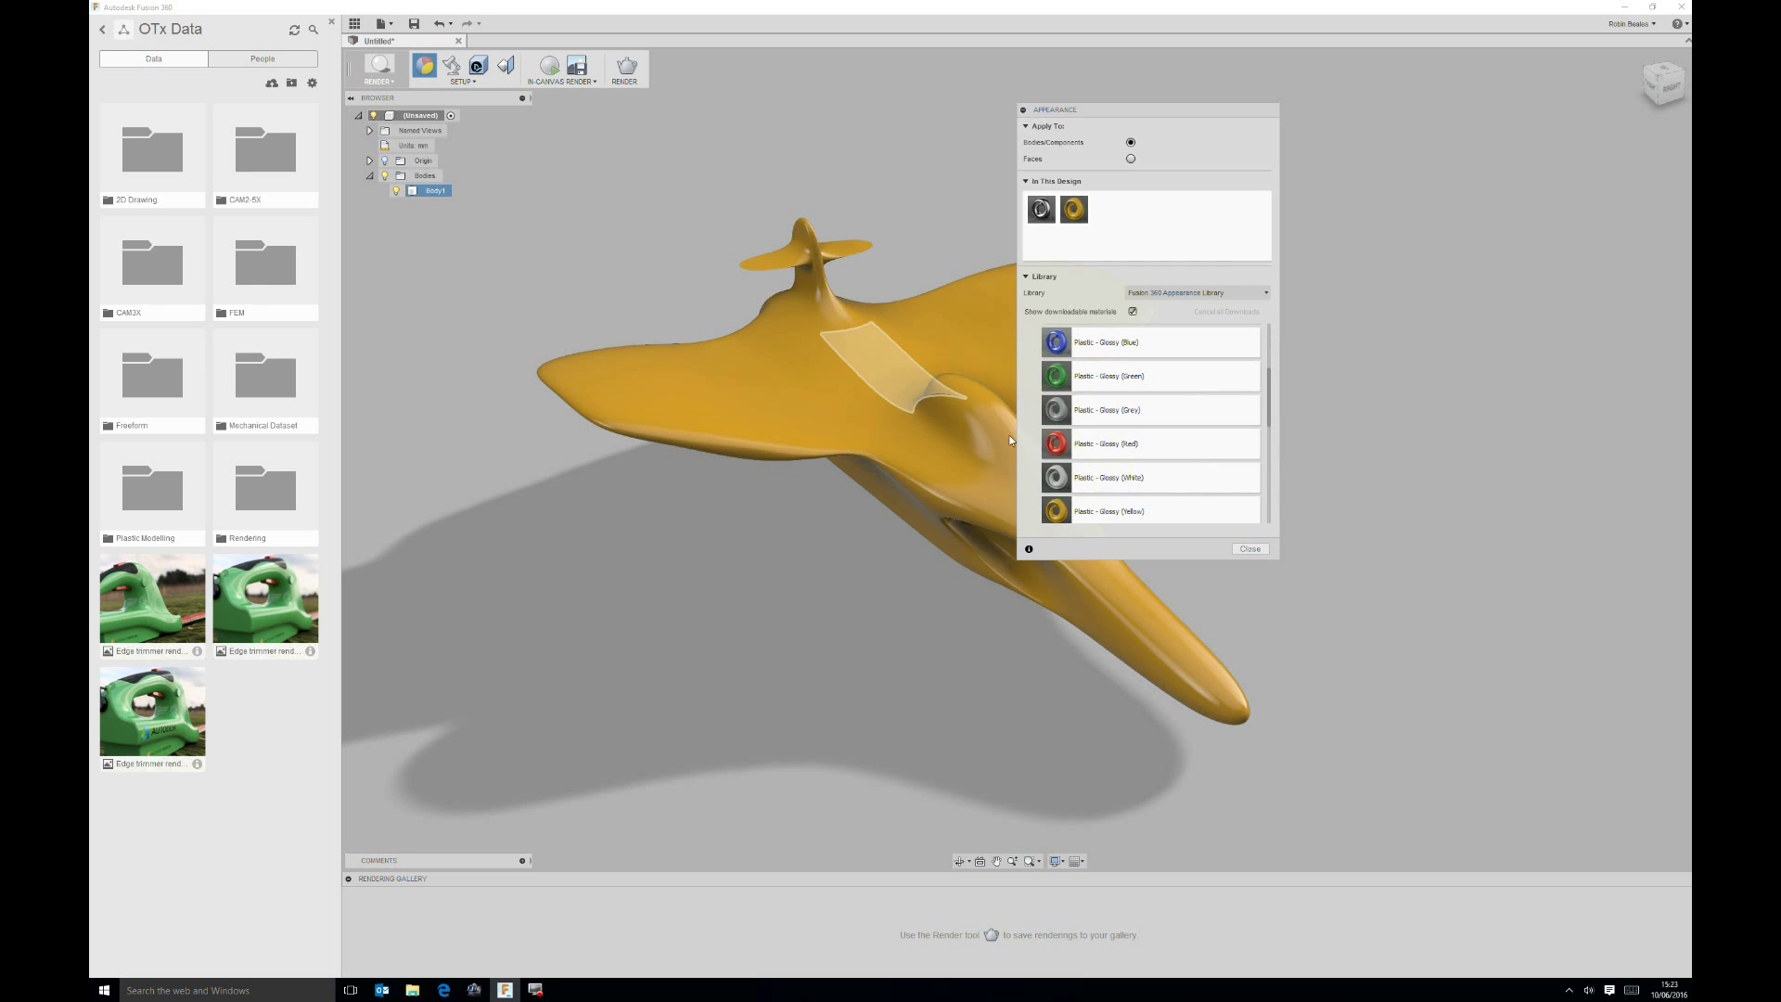
pyautogui.click(1255, 550)
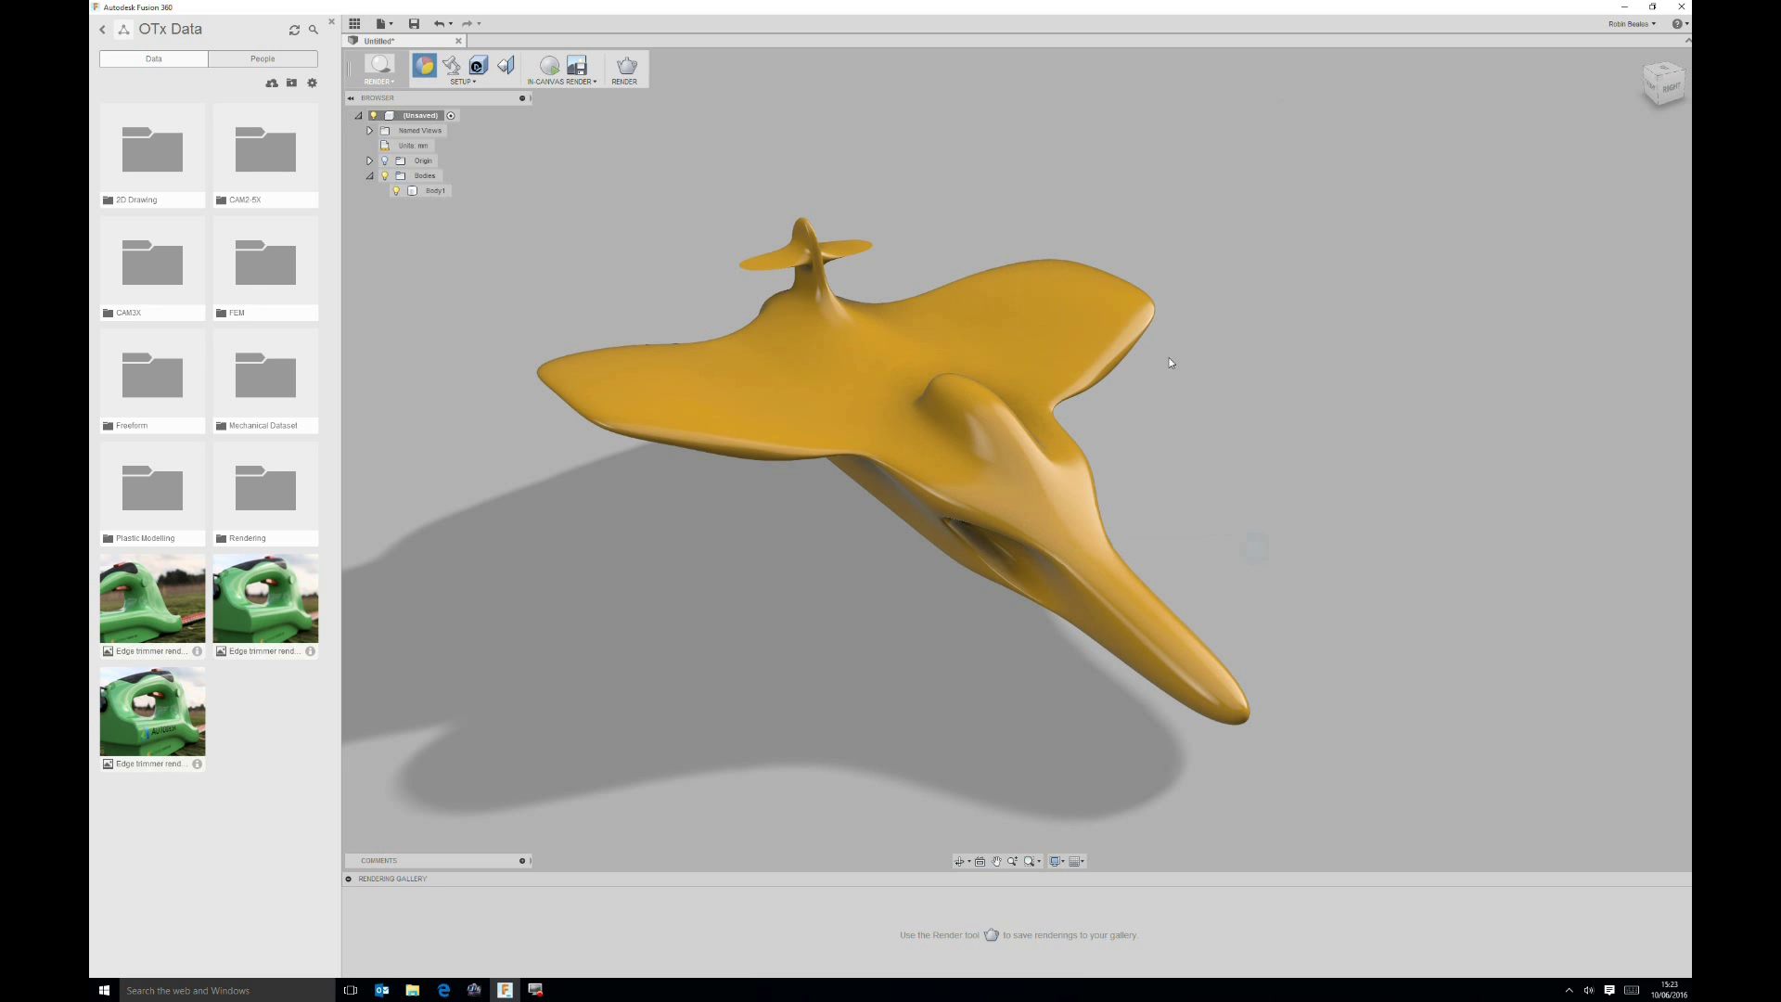
# Step: Set the scene's background to Environment instead of a solid colour
pyautogui.click(453, 66)
pyautogui.click(1640, 271)
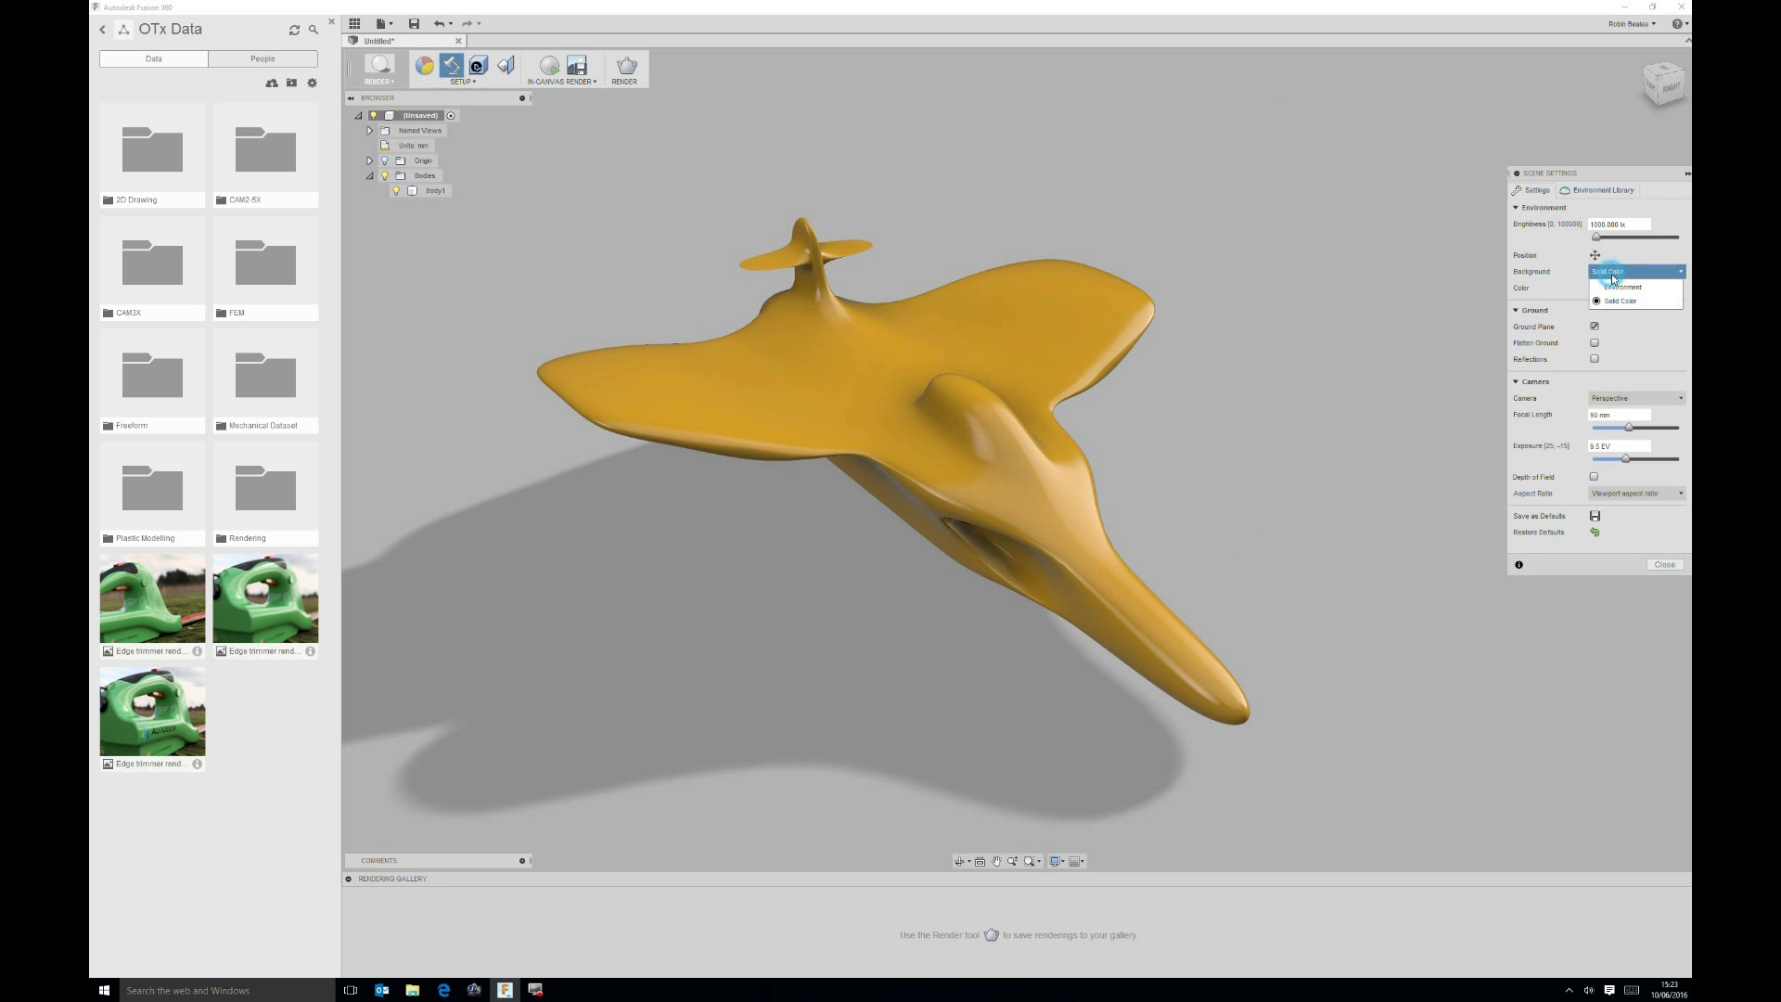
pyautogui.click(1645, 288)
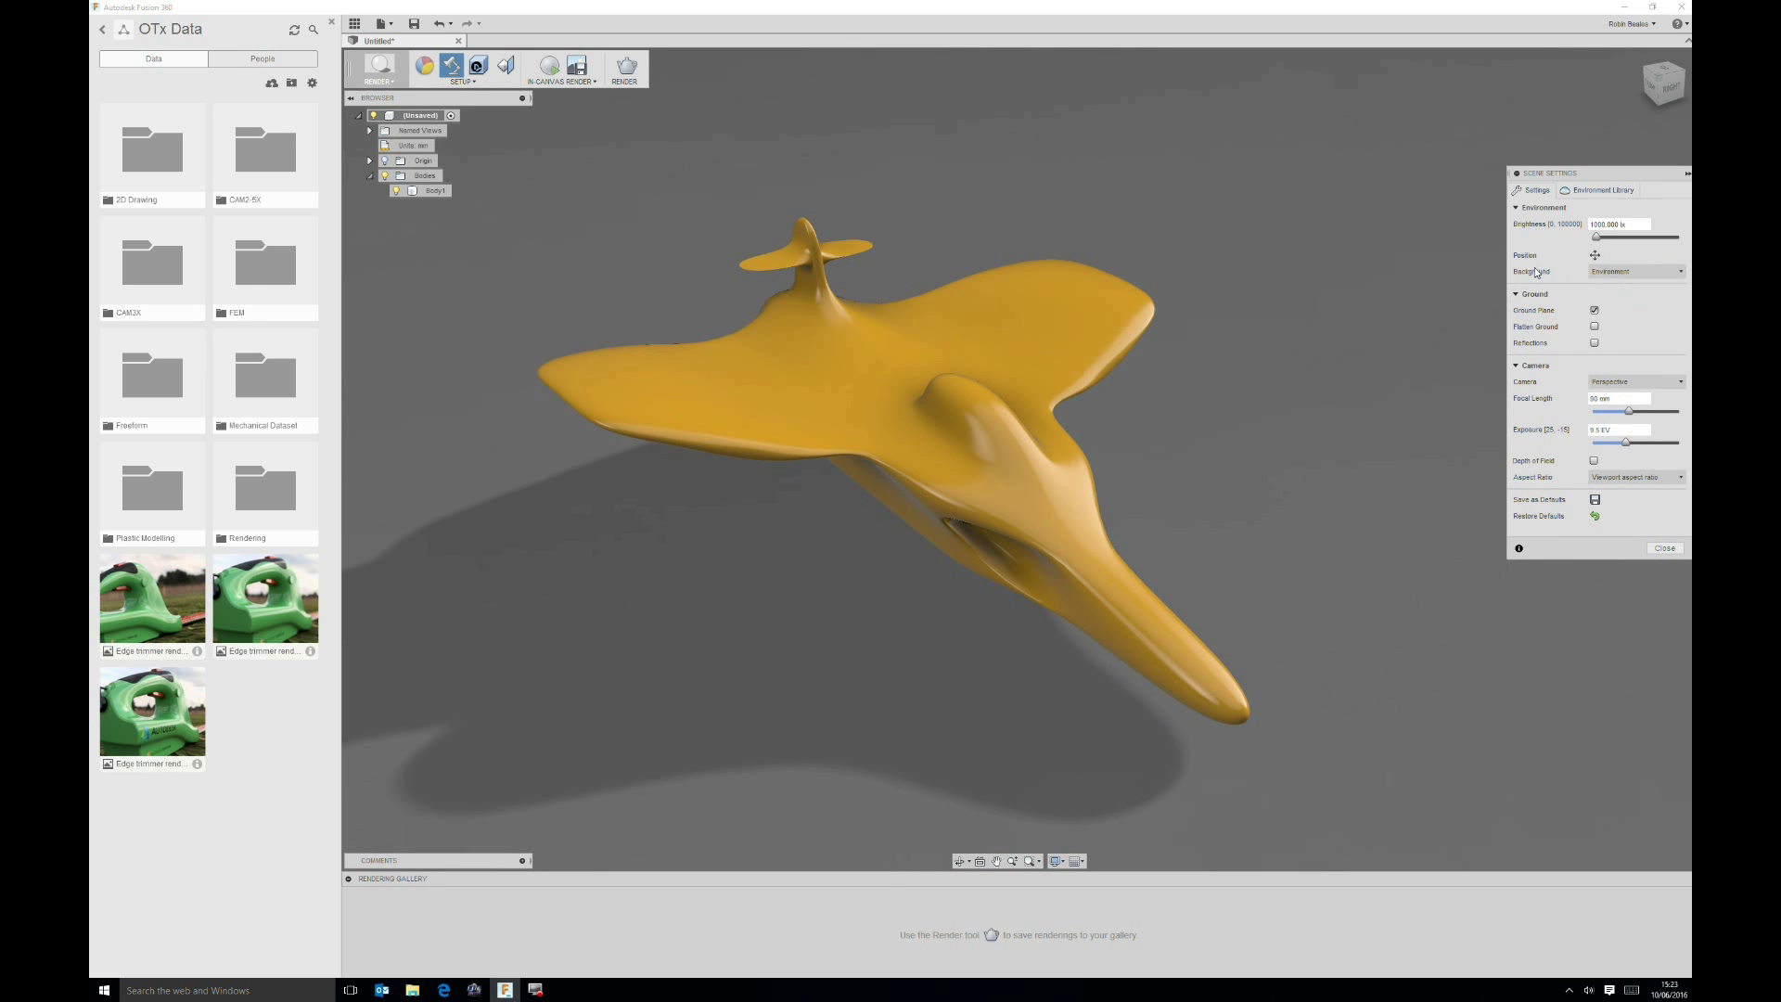
# Step: Download the Field environment from the Fusion 360 library and apply it as the scene's current environment
pyautogui.click(1611, 191)
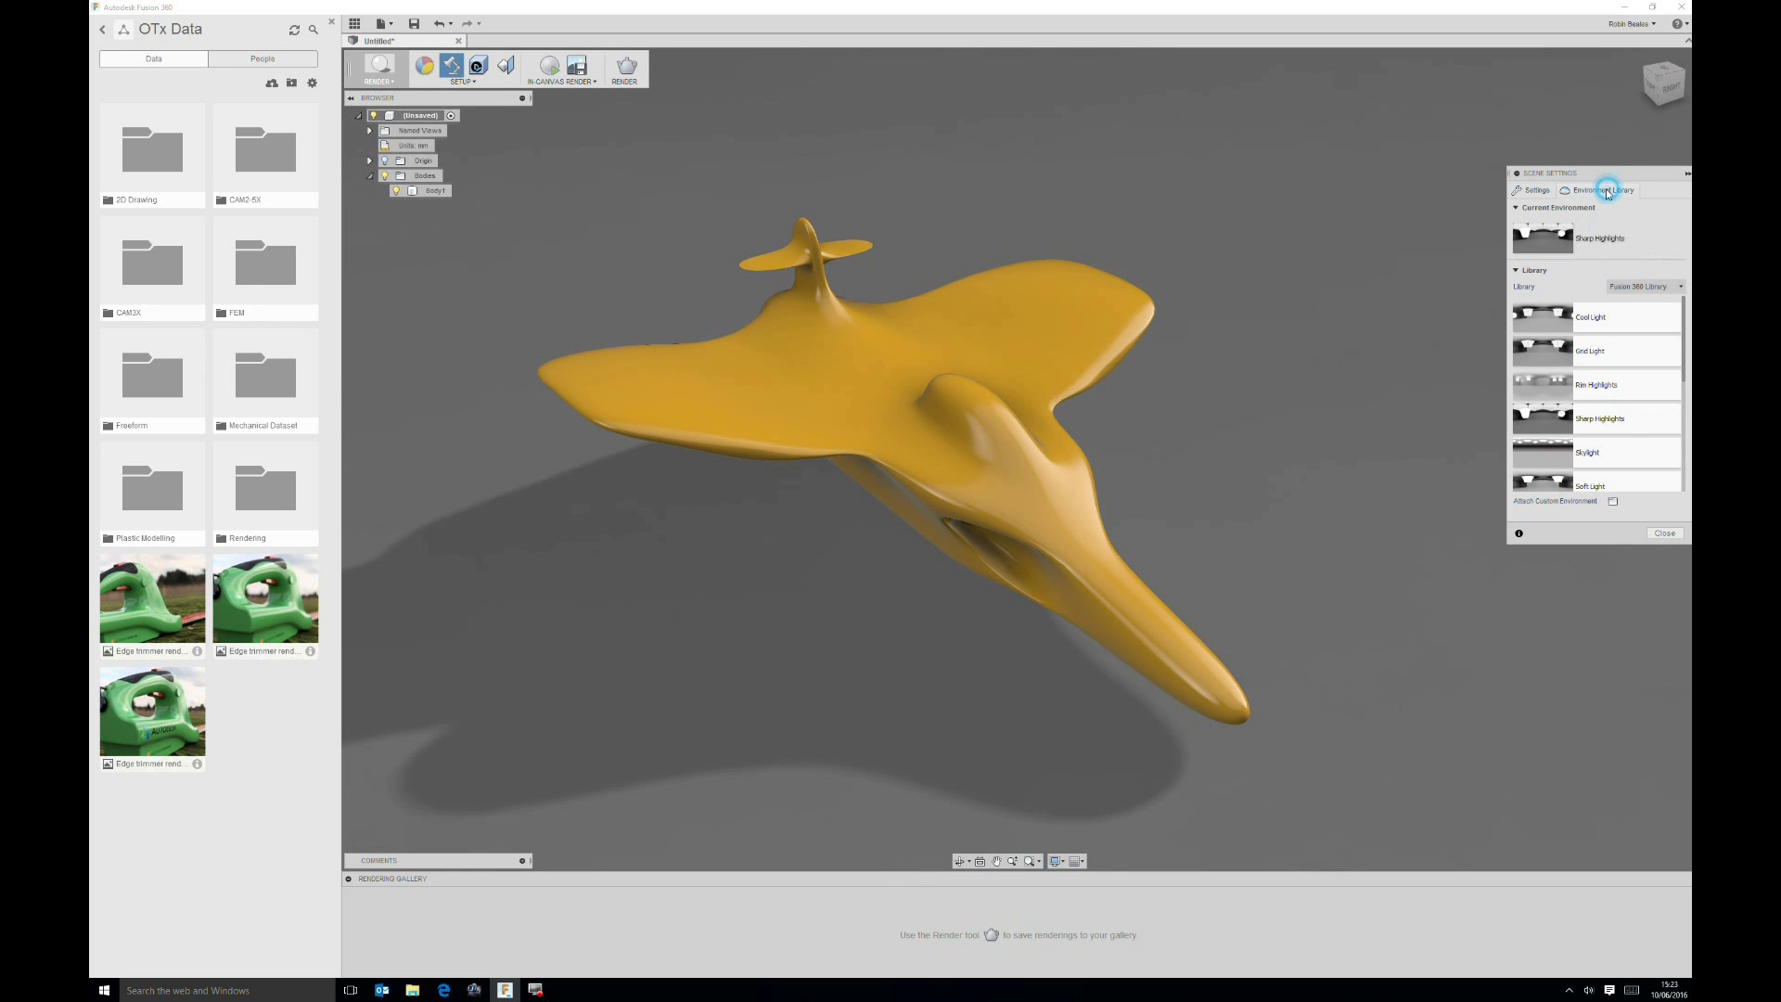
pyautogui.moveTo(1686, 342); pyautogui.dragTo(1688, 429)
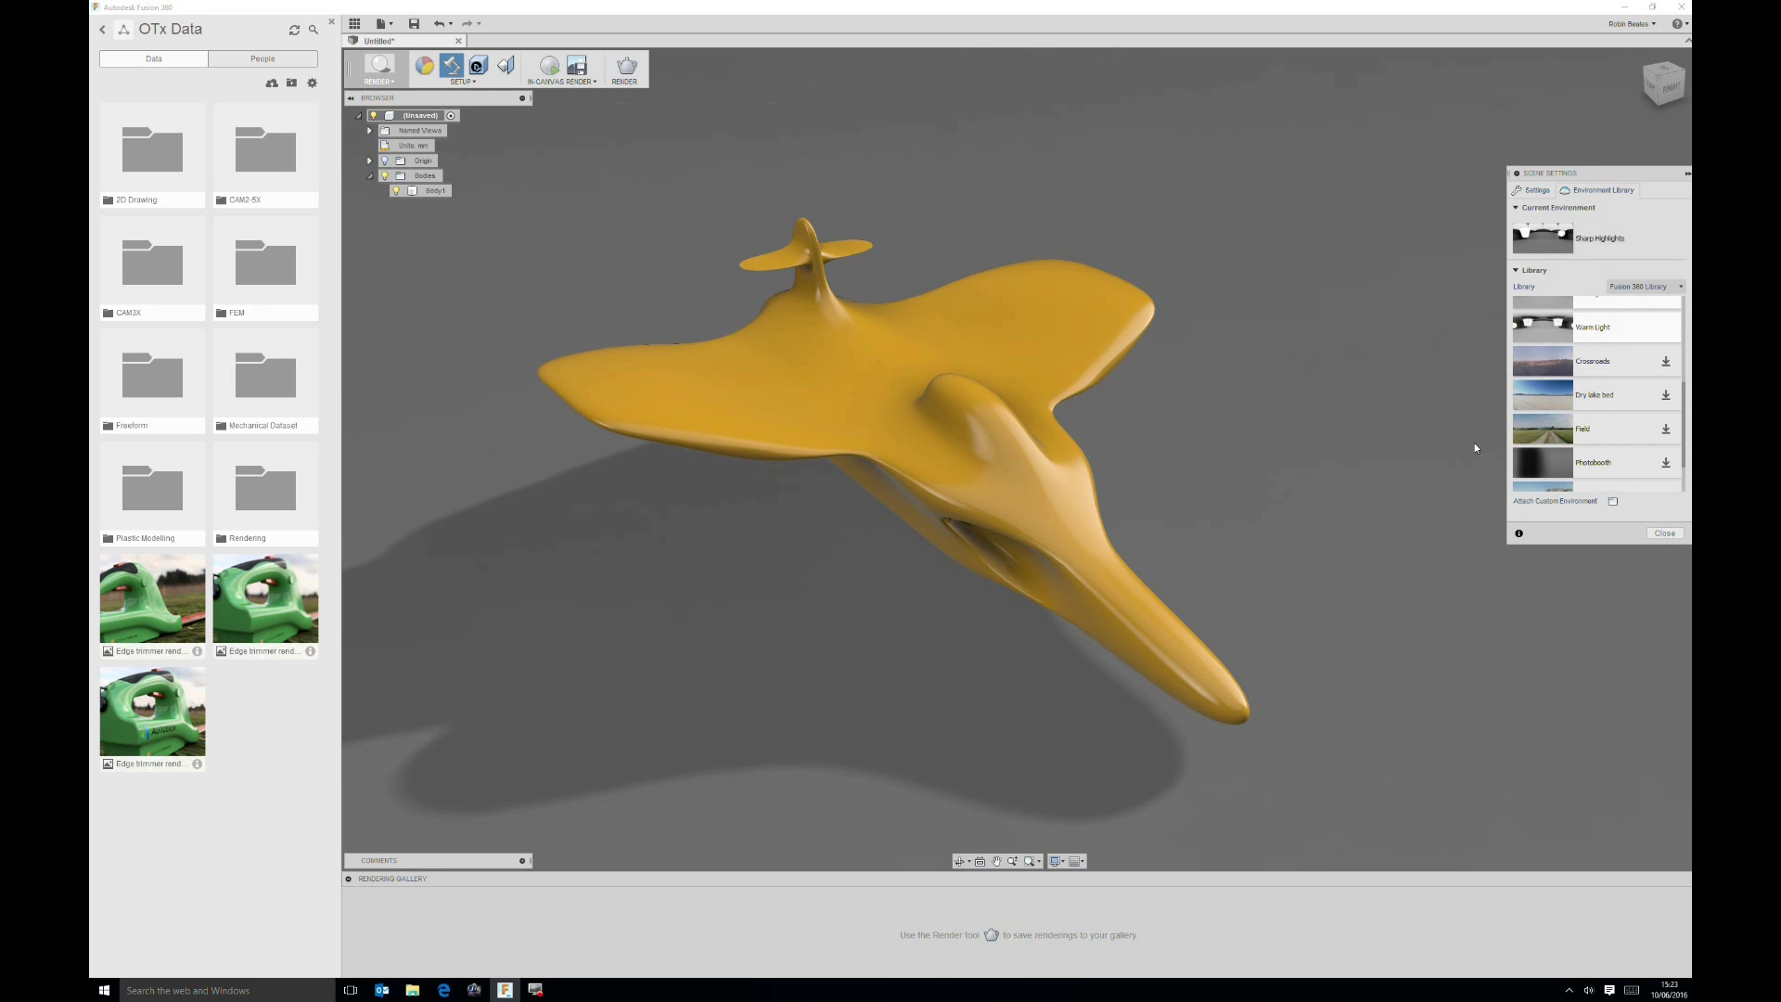
pyautogui.click(1666, 429)
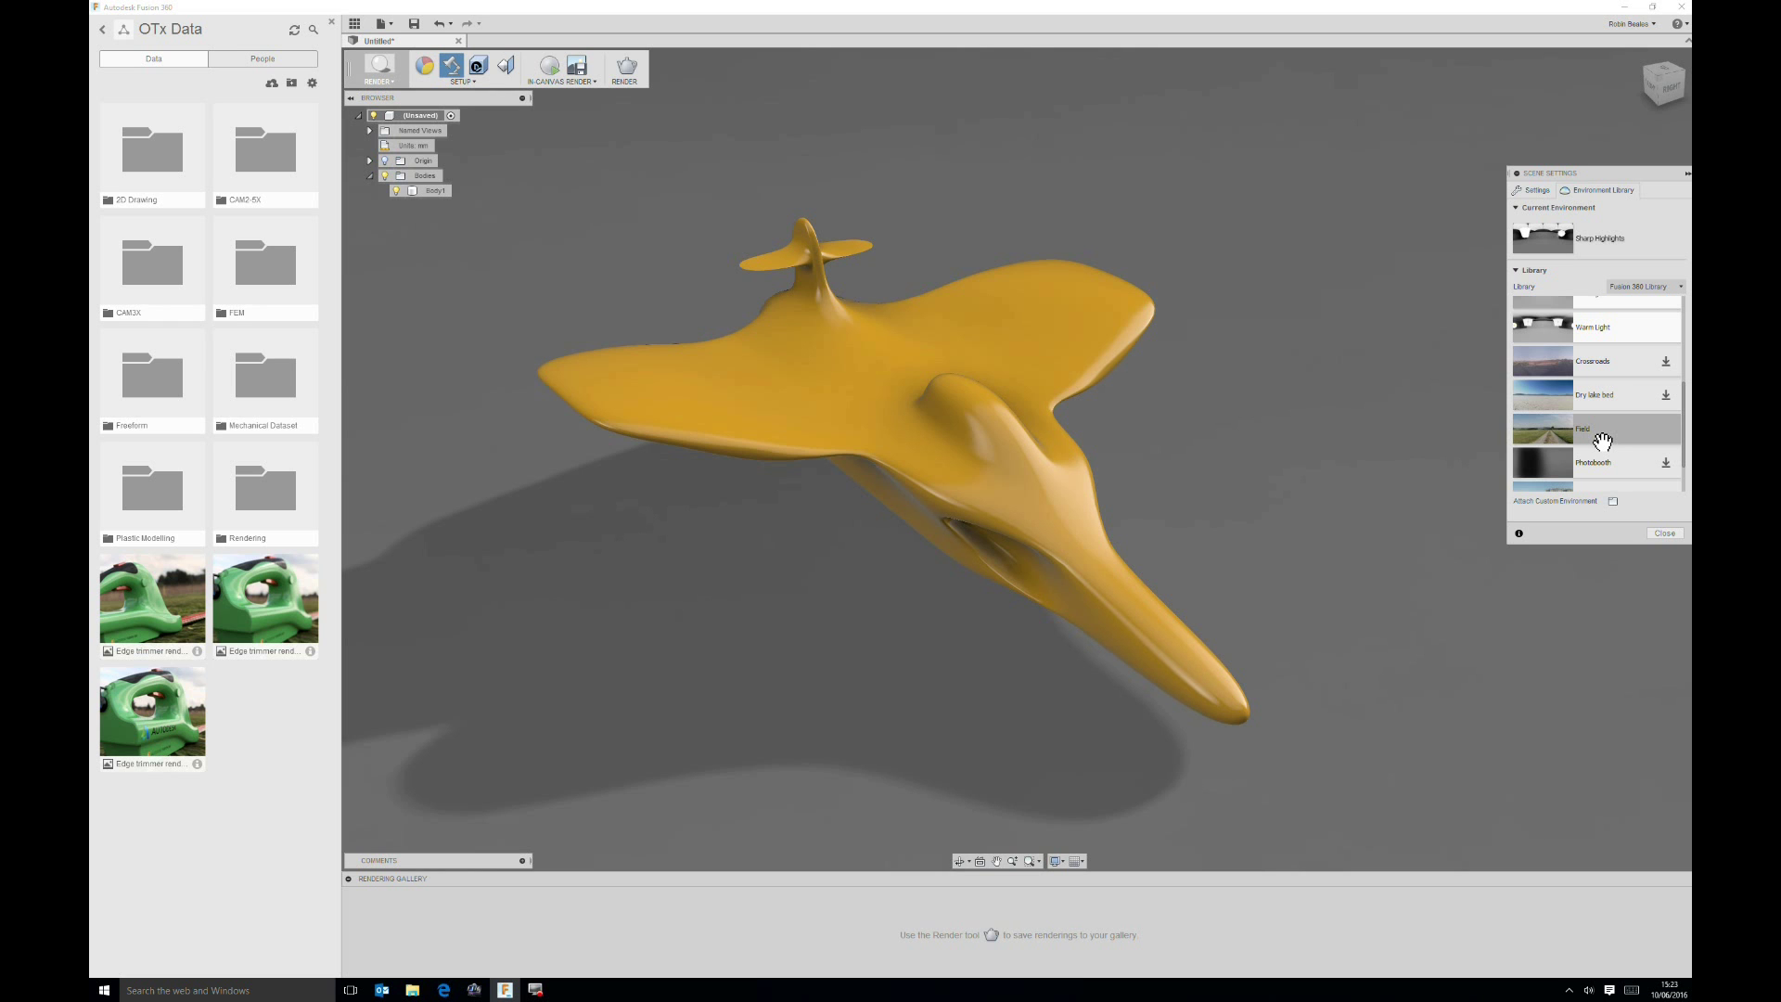
pyautogui.moveTo(1602, 441)
pyautogui.mouseDown()
pyautogui.moveTo(1316, 271)
pyautogui.moveTo(1416, 414)
pyautogui.moveTo(1281, 280)
pyautogui.moveTo(1216, 358)
pyautogui.moveTo(1195, 238)
pyautogui.moveTo(1633, 442)
pyautogui.moveTo(1603, 443)
pyautogui.mouseUp()
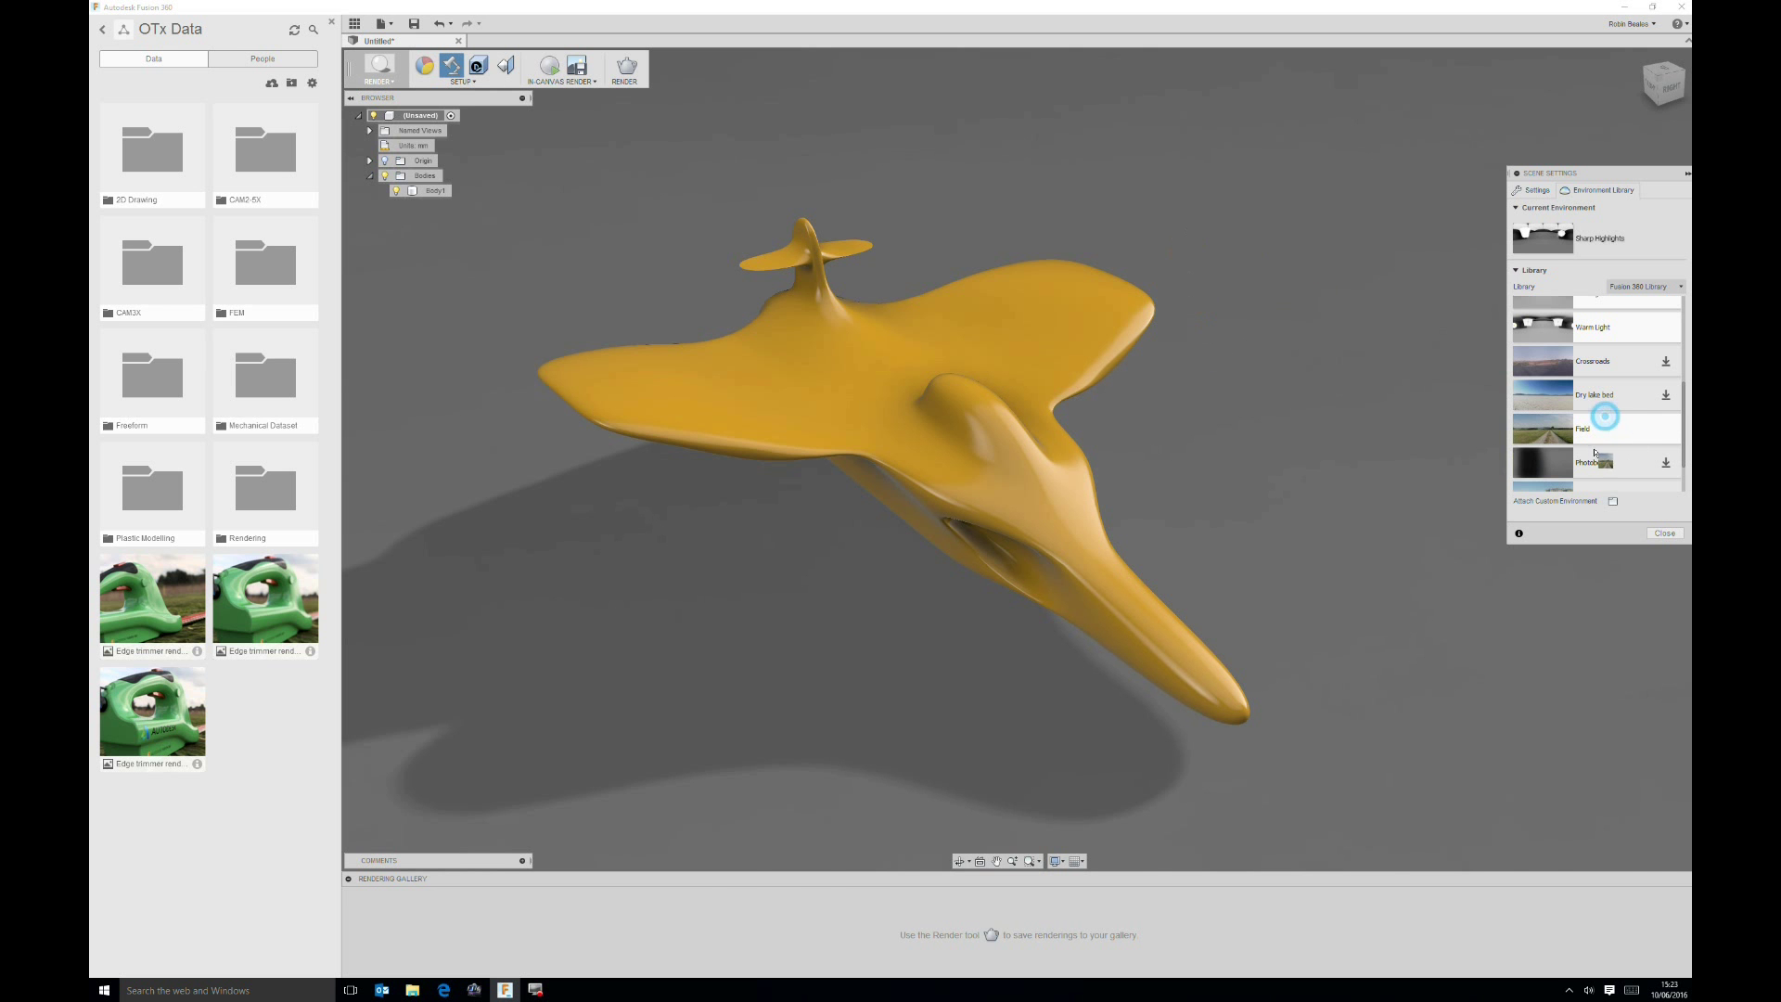
pyautogui.scroll(3, 1226, 432)
pyautogui.scroll(-5, 1226, 432)
pyautogui.keyDown('shift'); pyautogui.moveTo(1226, 432); pyautogui.dragTo(1264, 436, button='middle'); pyautogui.keyUp('shift')
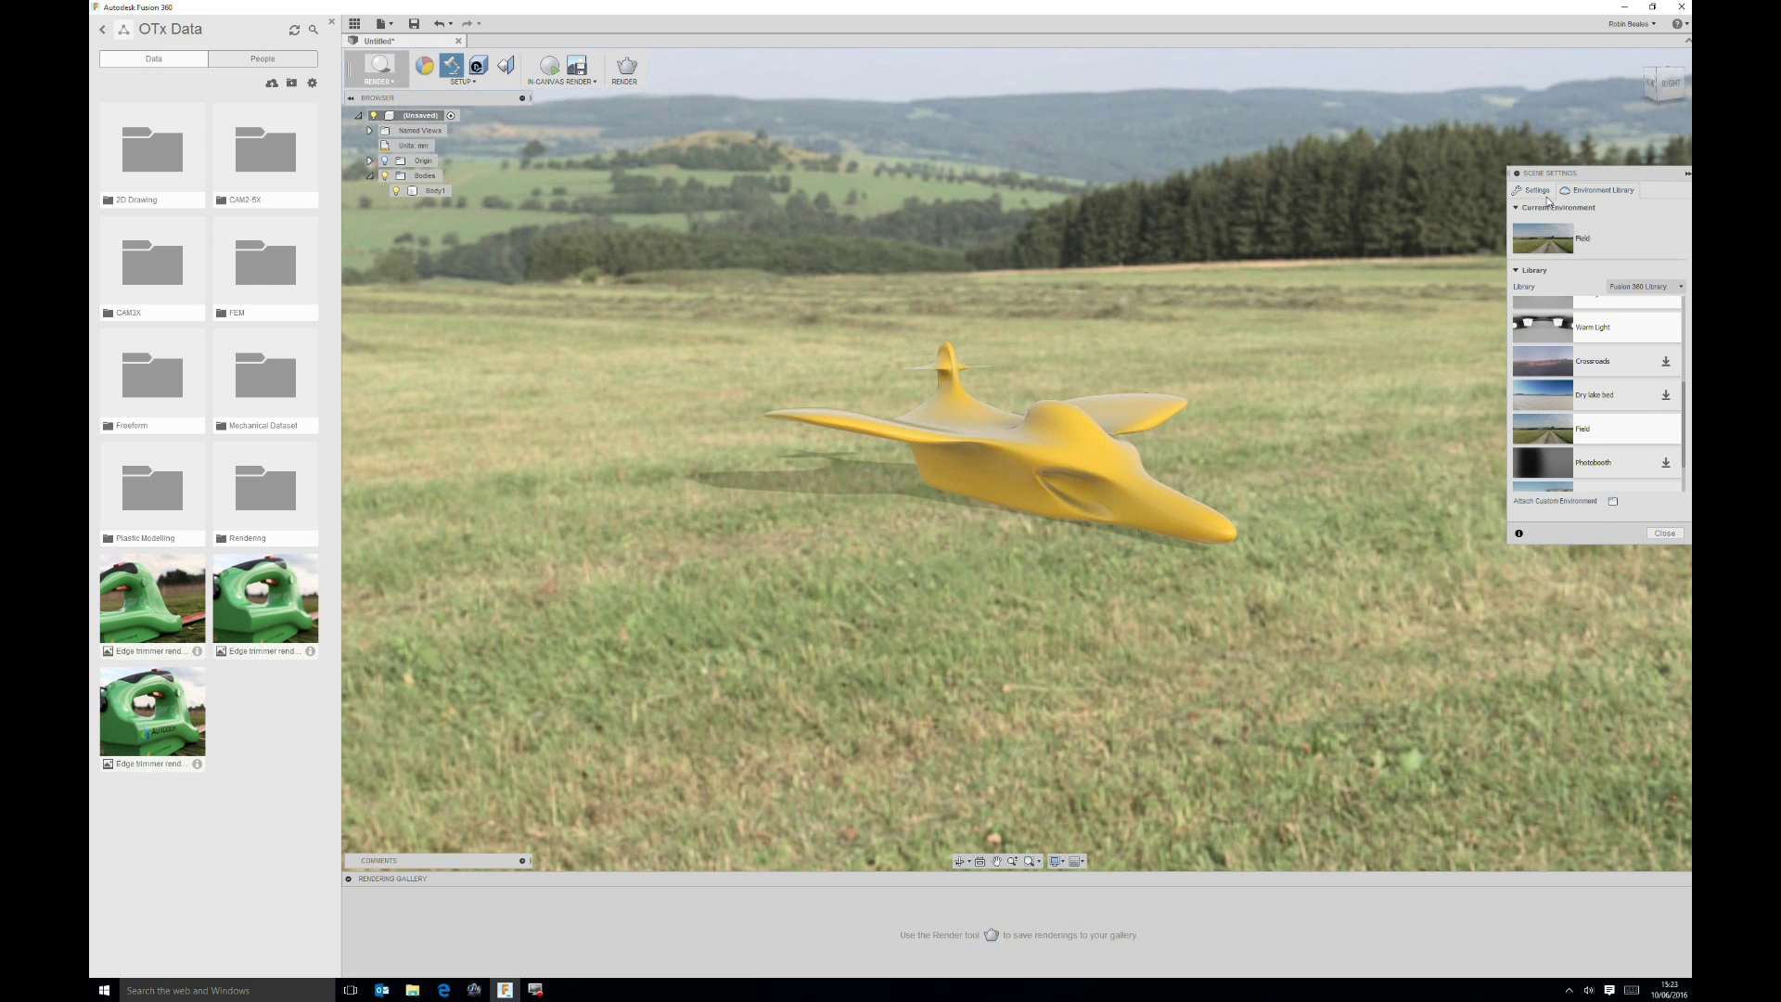
# Step: Keep the ground plane on and enable Flatten Ground for the Field scene
pyautogui.click(1540, 191)
pyautogui.click(1595, 312)
pyautogui.click(1595, 311)
pyautogui.click(1595, 311)
pyautogui.click(1595, 311)
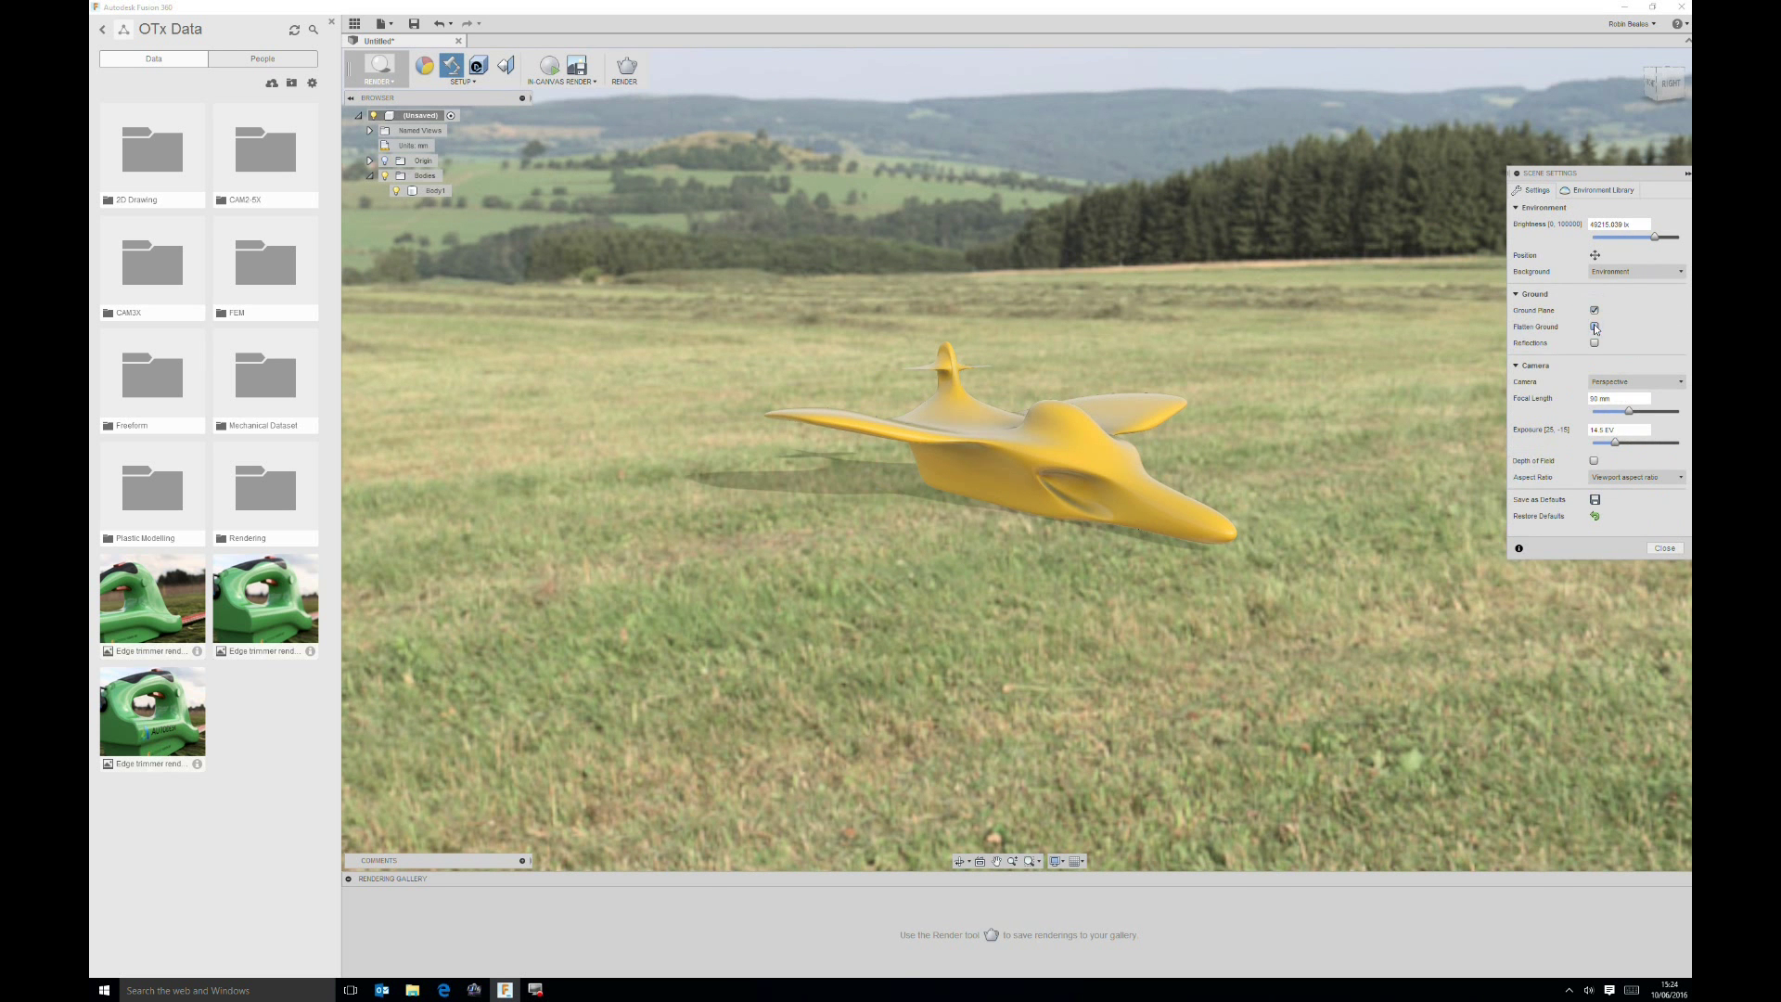
pyautogui.click(1594, 326)
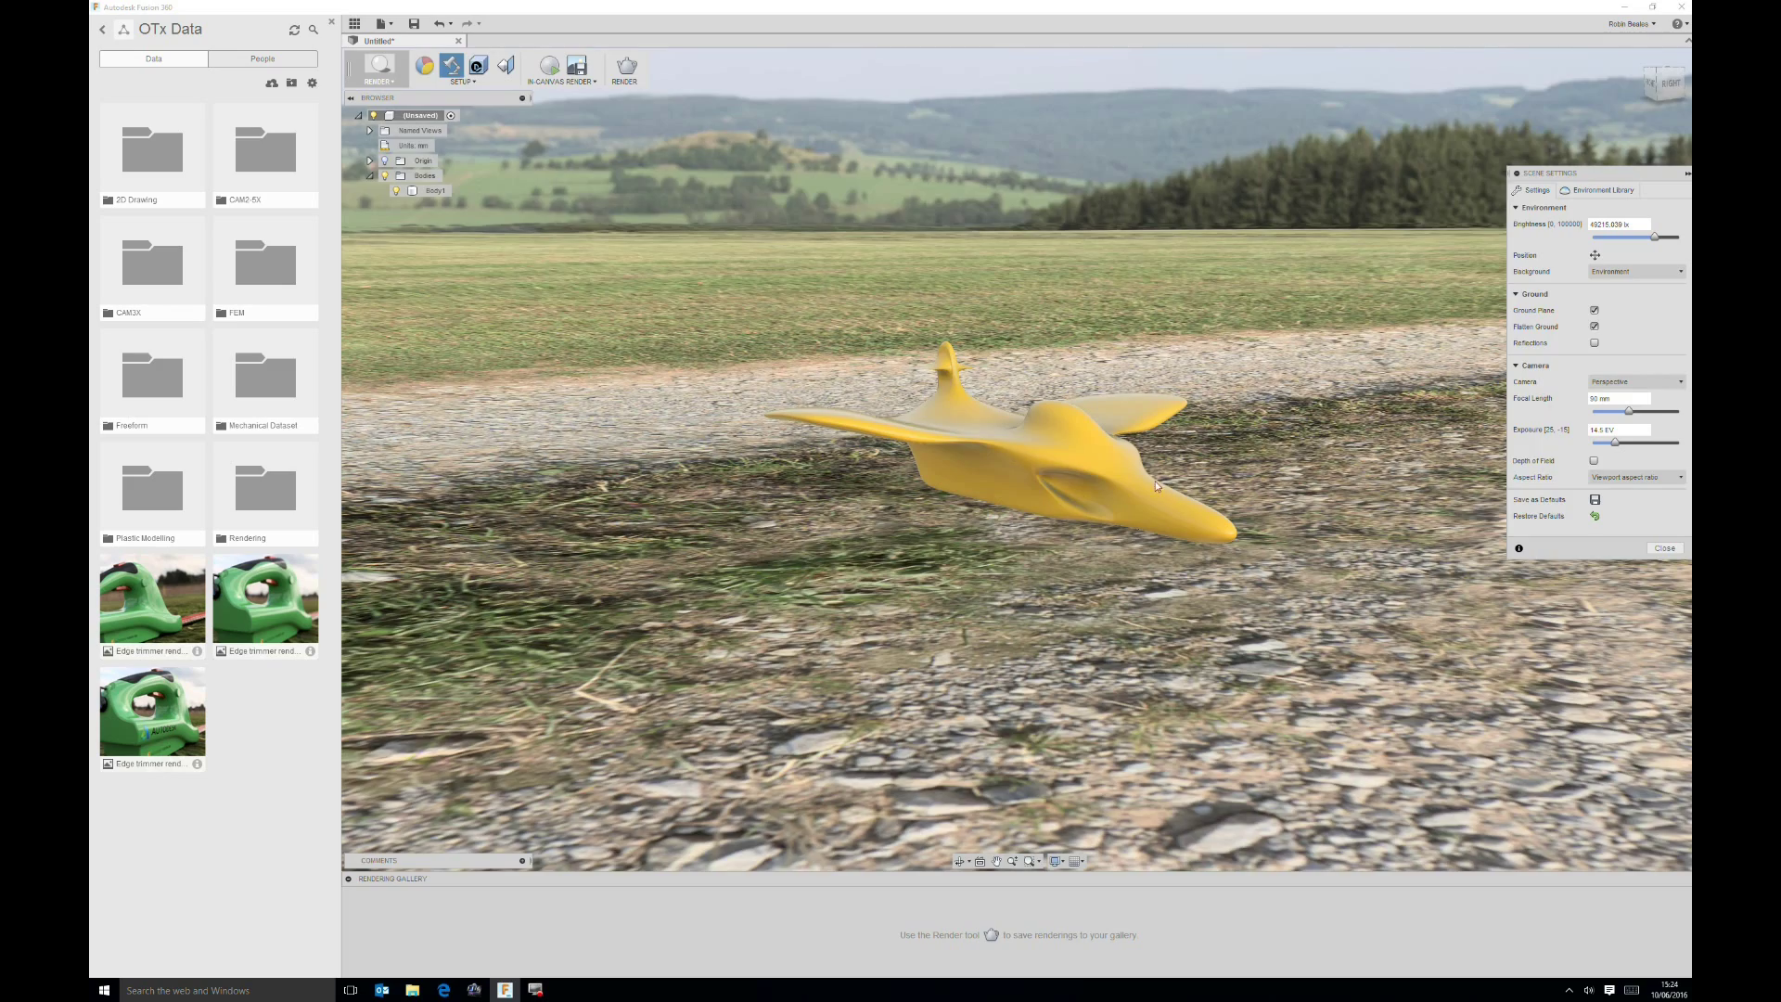
# Step: Shorten the scene camera's focal length to about 61 mm
pyautogui.keyDown('shift'); pyautogui.moveTo(1227, 393); pyautogui.dragTo(1420, 456, button='middle'); pyautogui.keyUp('shift')
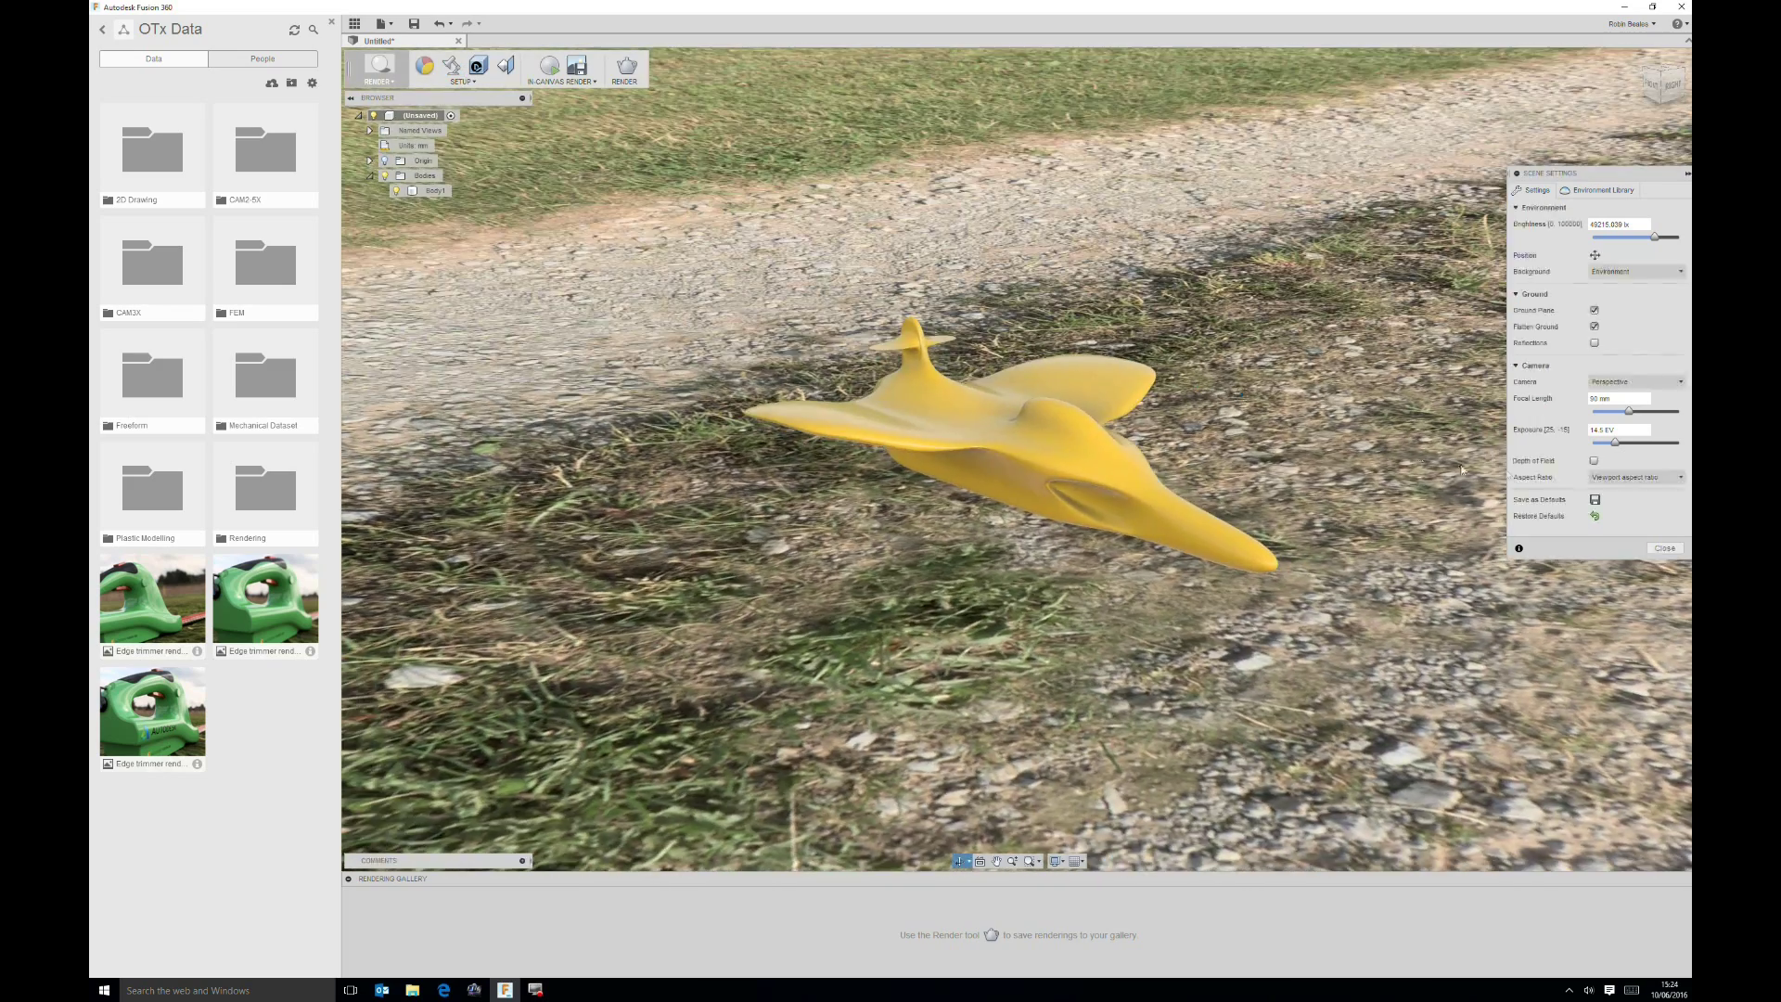
pyautogui.moveTo(1629, 412); pyautogui.dragTo(1616, 414)
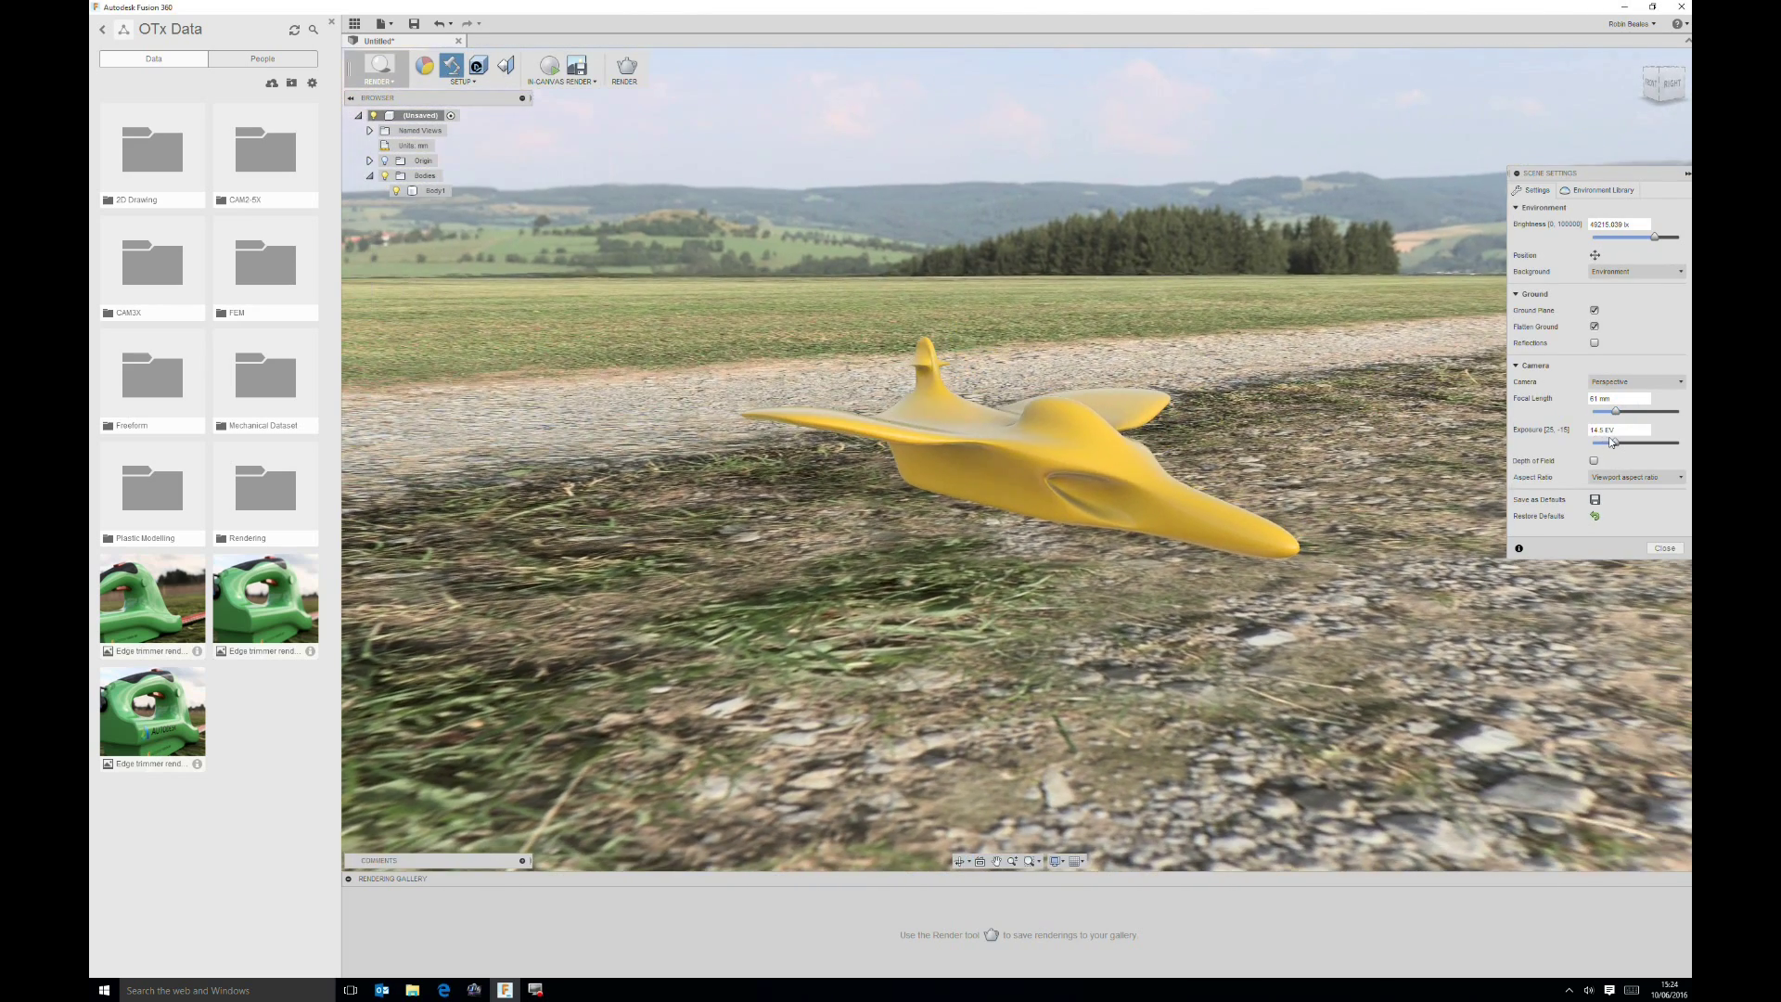
pyautogui.moveTo(1613, 442); pyautogui.dragTo(1613, 444)
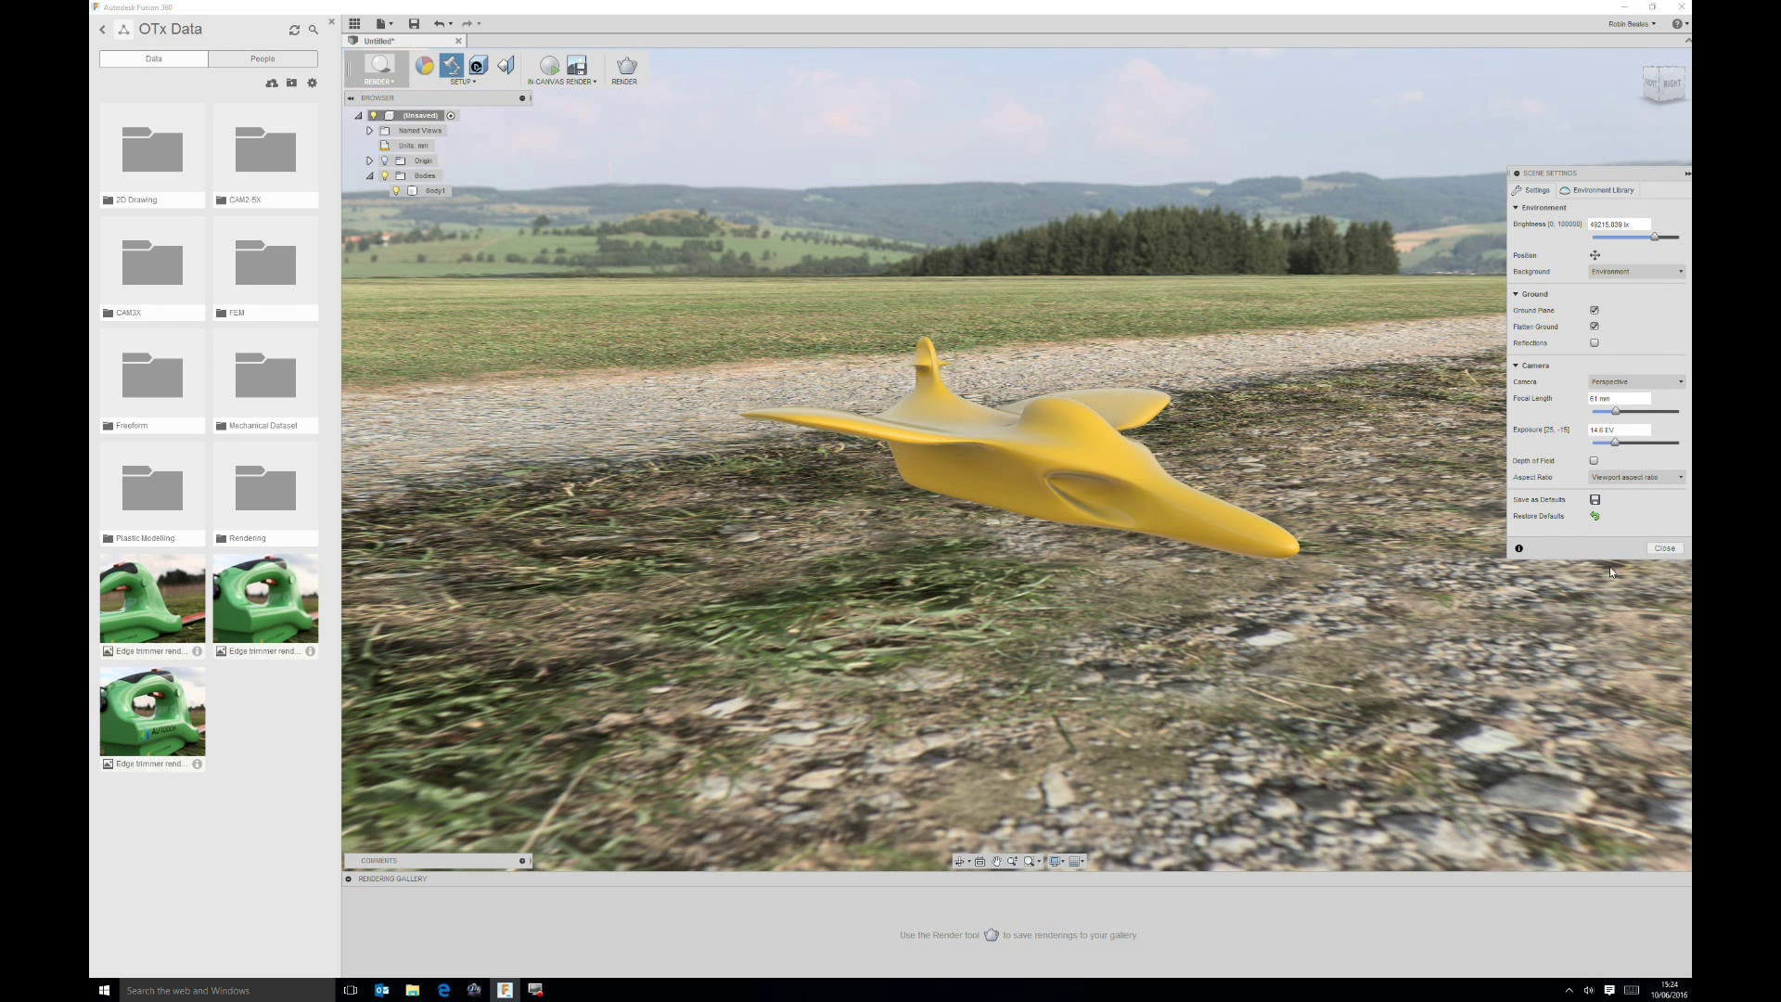
# Step: Enable depth of field with the centre of focus on the fuselage by the air intake and the blur set to 0.00125
pyautogui.click(1594, 460)
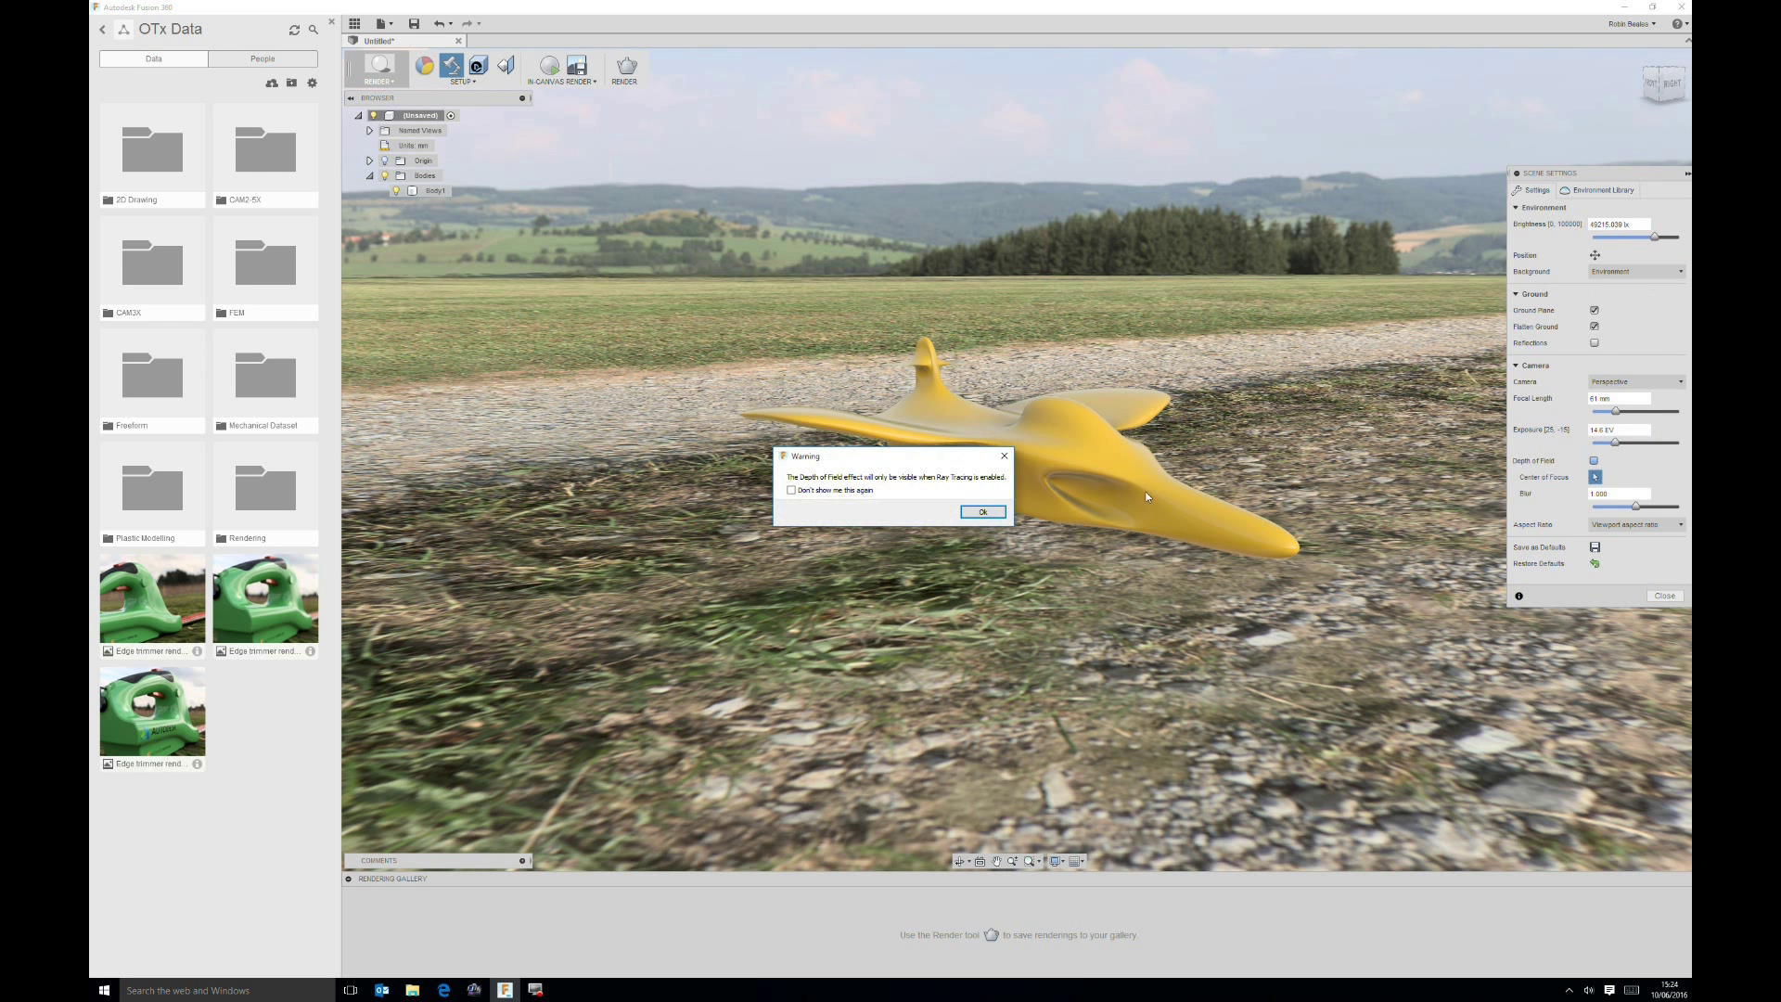
pyautogui.click(976, 516)
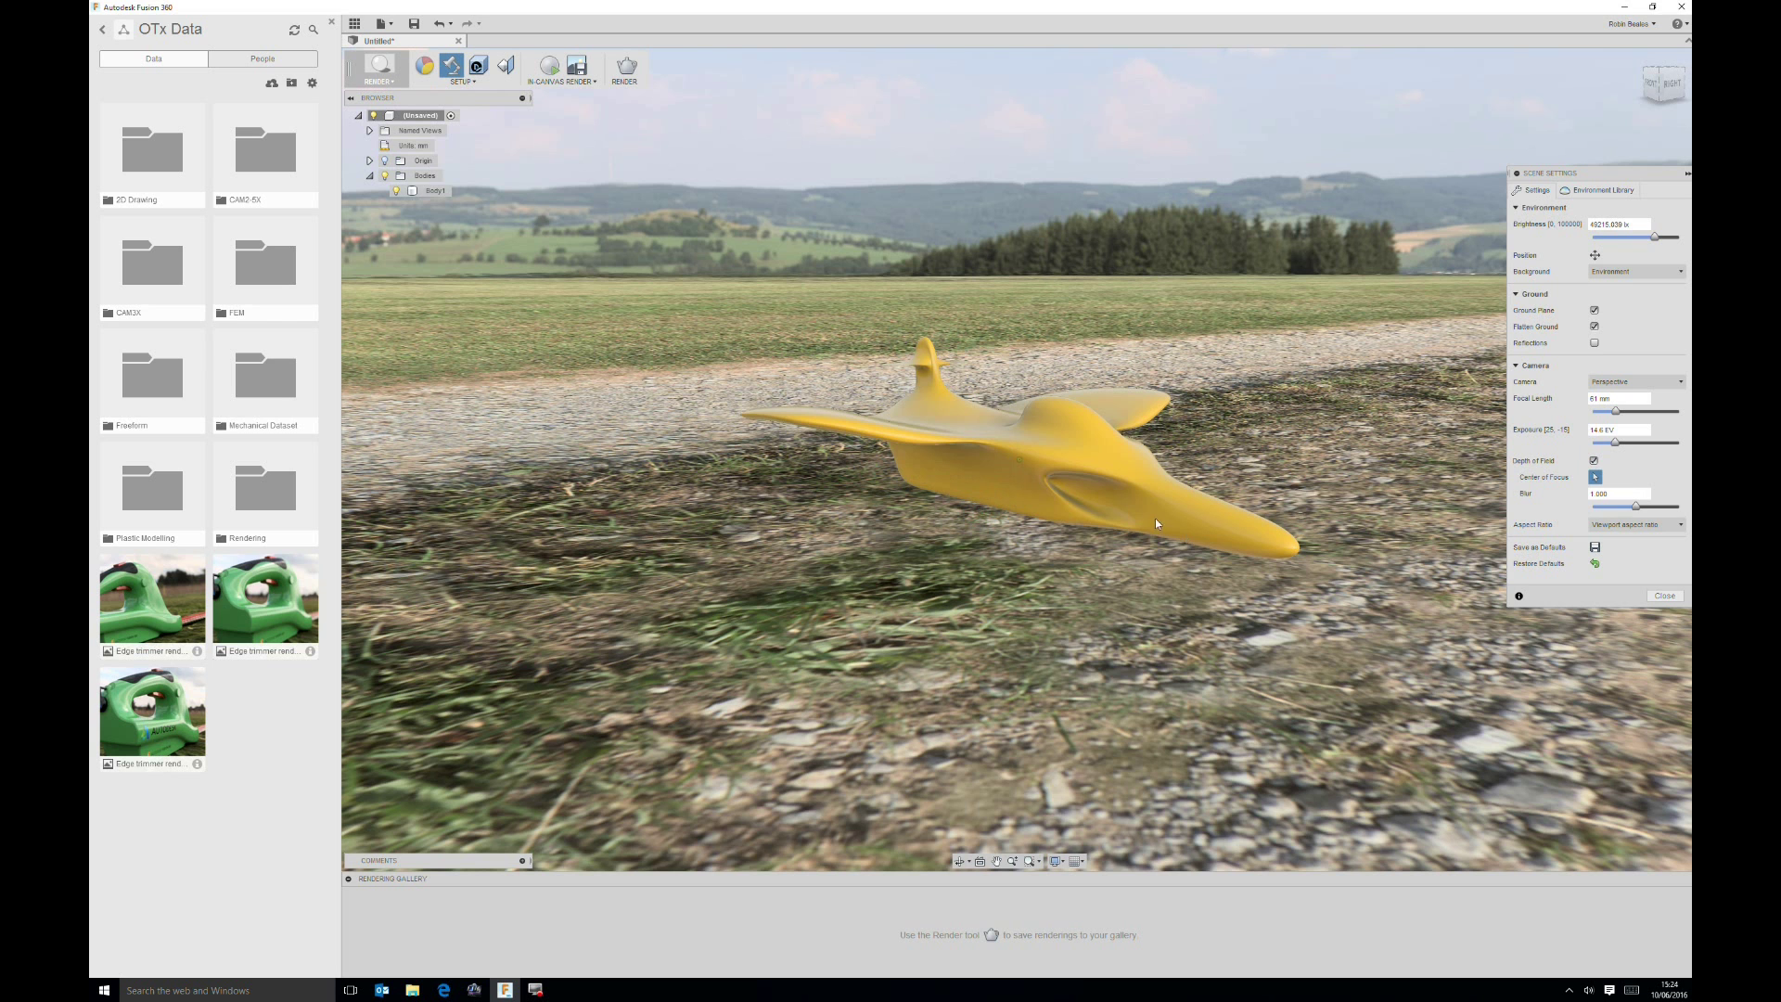
pyautogui.click(1143, 495)
pyautogui.click(1621, 493)
pyautogui.write('0.00125')
pyautogui.click(1665, 596)
# Step: Try to render a closer, lower view of the aircraft from its nose side
pyautogui.keyDown('shift'); pyautogui.moveTo(1234, 492); pyautogui.dragTo(1111, 475, button='middle'); pyautogui.keyUp('shift')
pyautogui.scroll(4, 1087, 453)
pyautogui.scroll(3, 1111, 475)
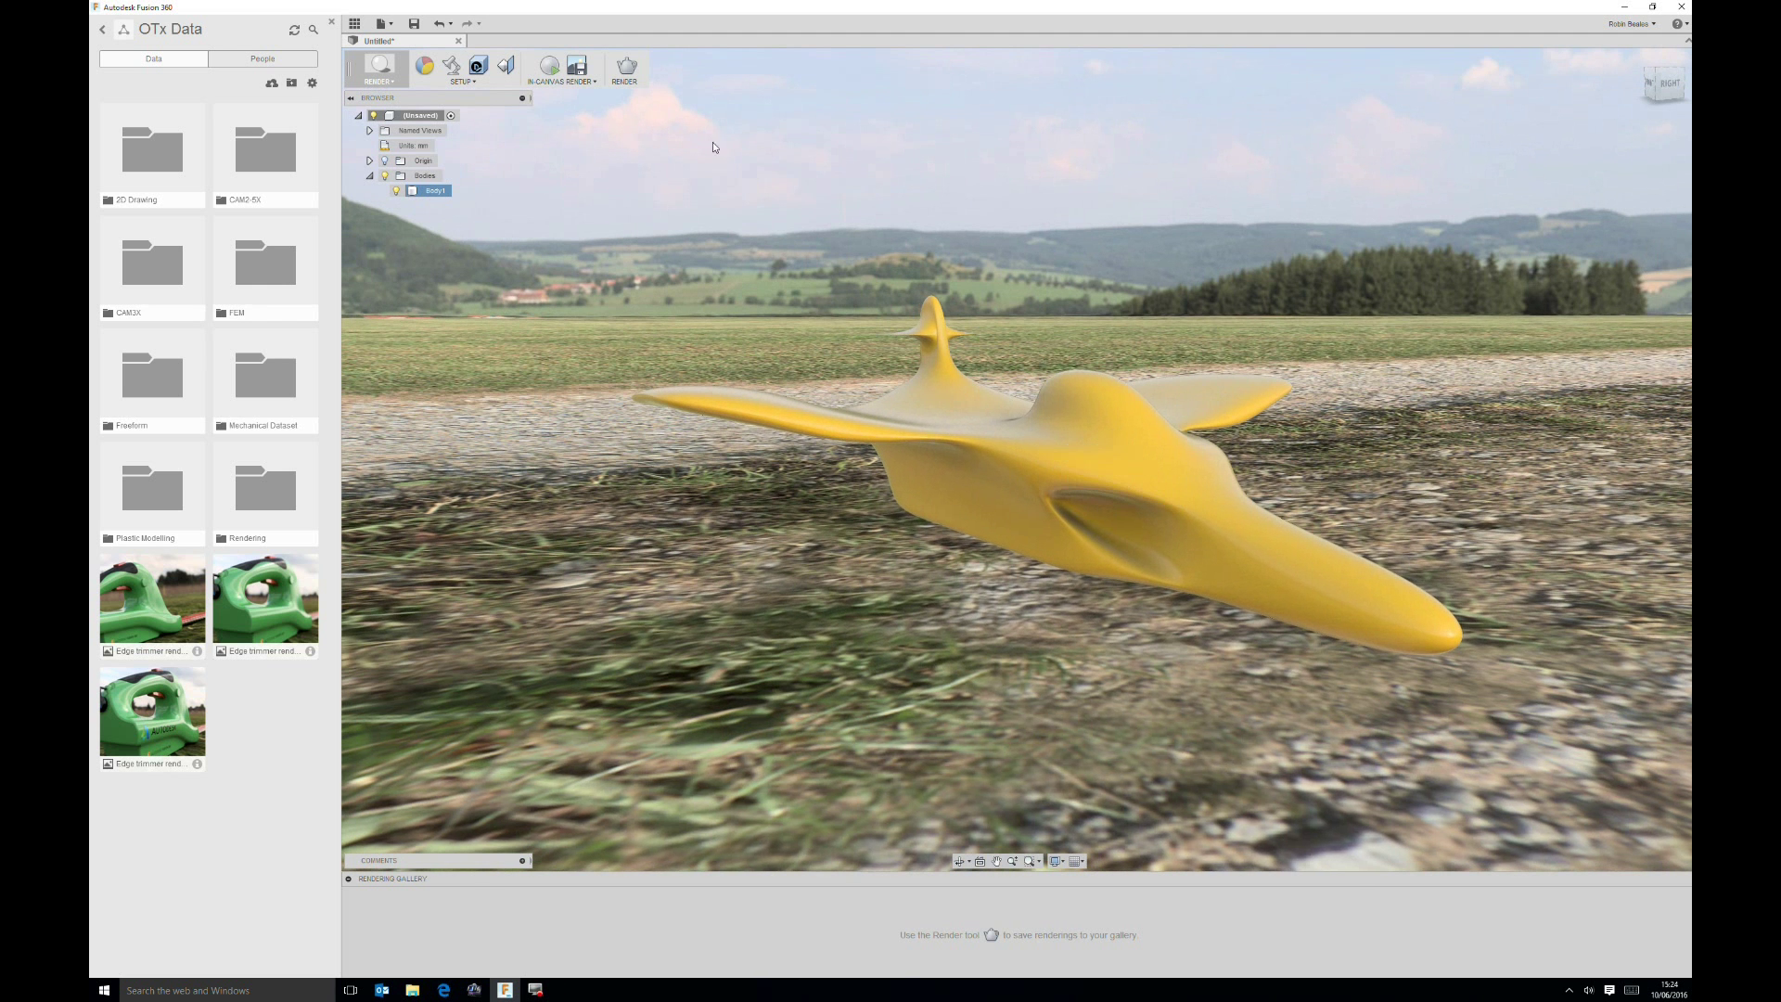
pyautogui.click(570, 82)
pyautogui.click(573, 97)
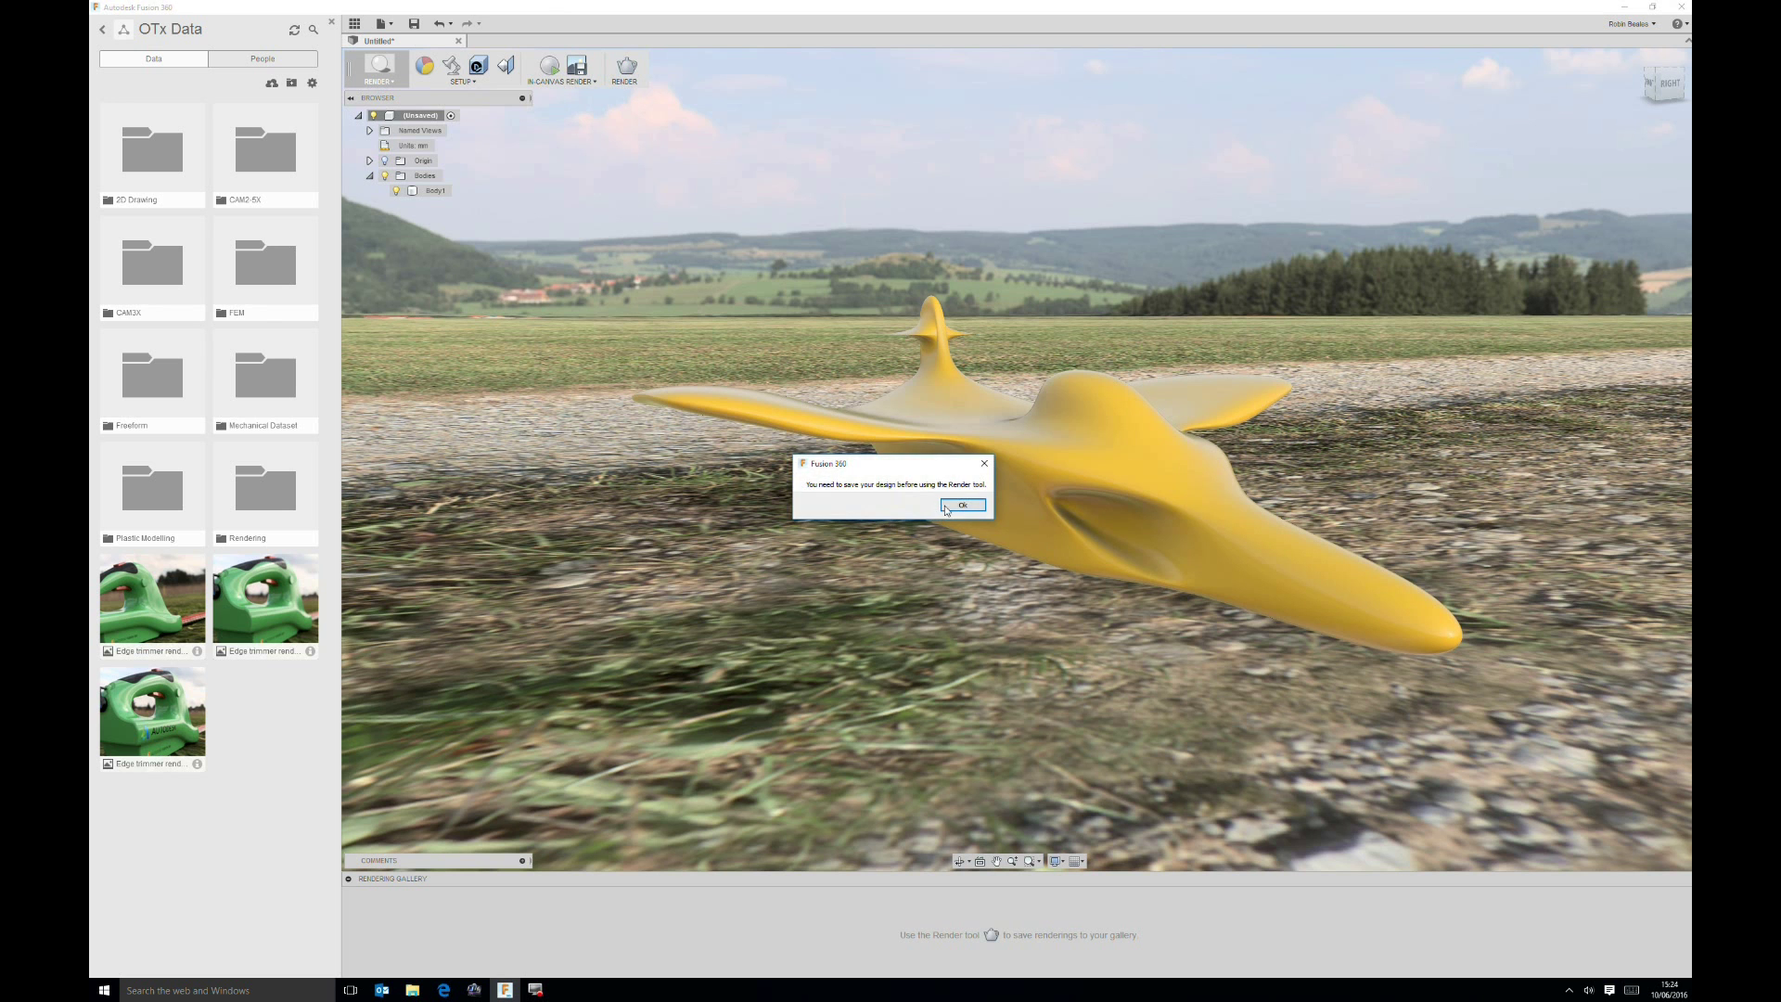
pyautogui.click(961, 505)
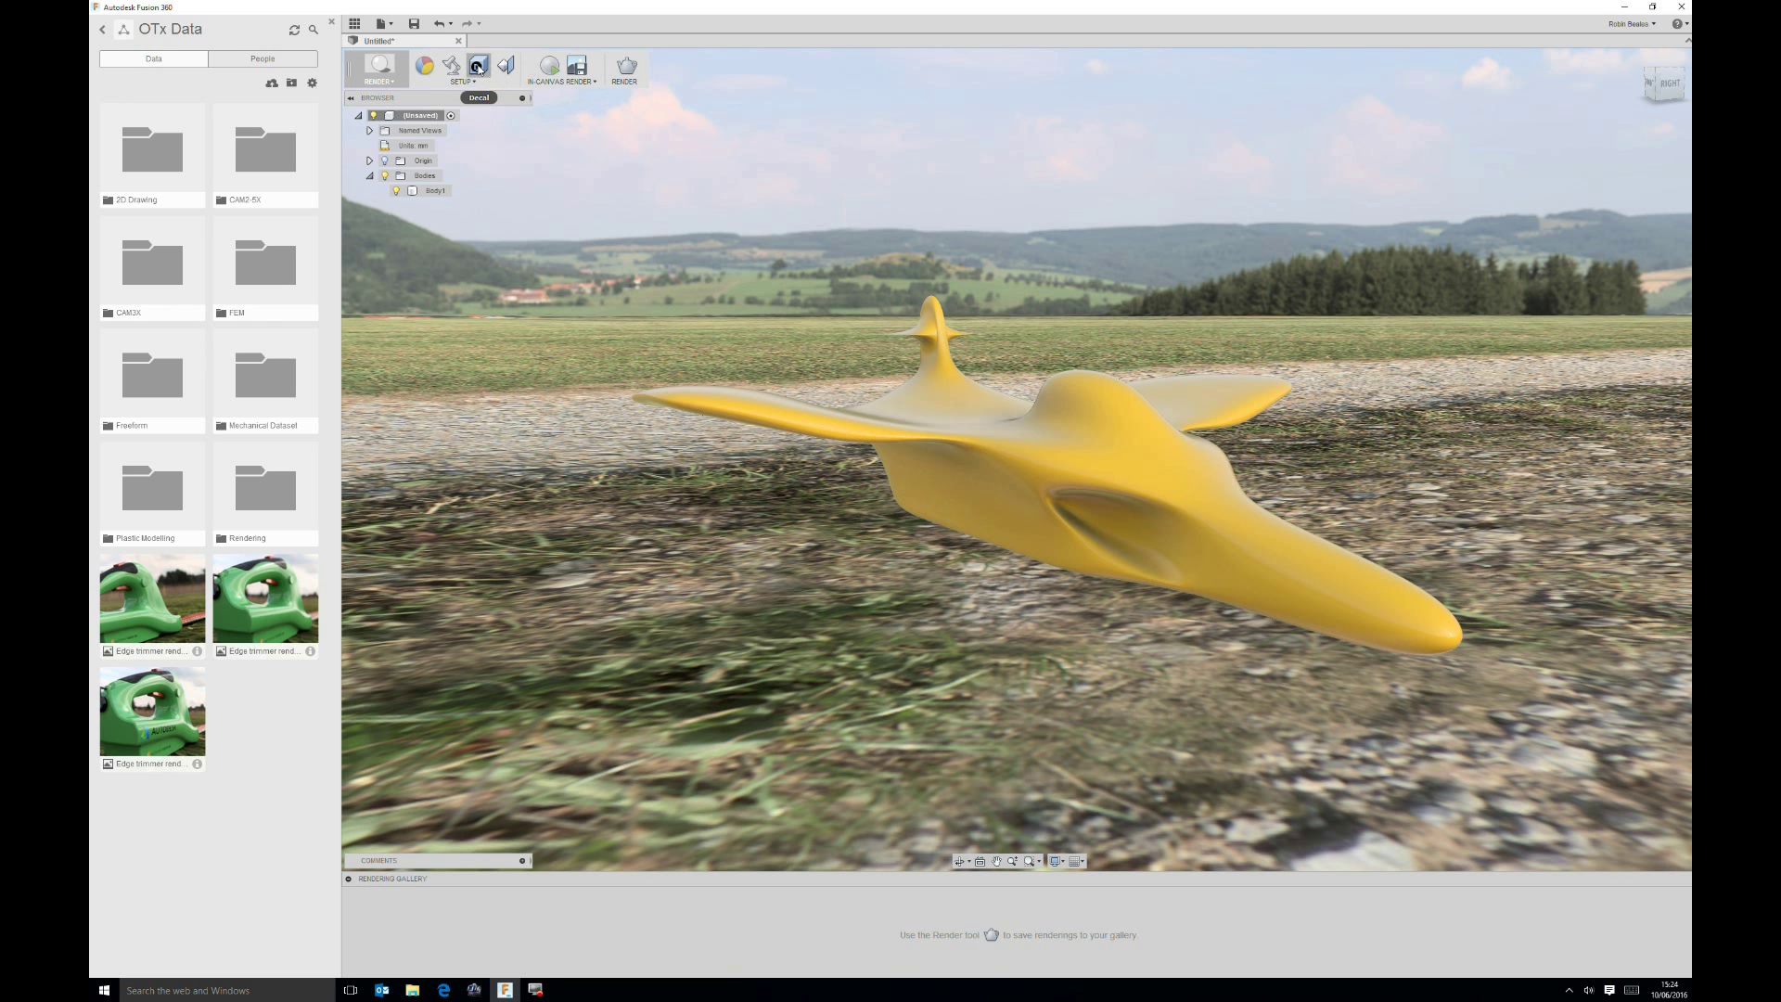
# Step: Preview the aircraft with an Advanced-quality in-canvas render at 100% resolution, and stop the preview after it has refined
pyautogui.click(551, 67)
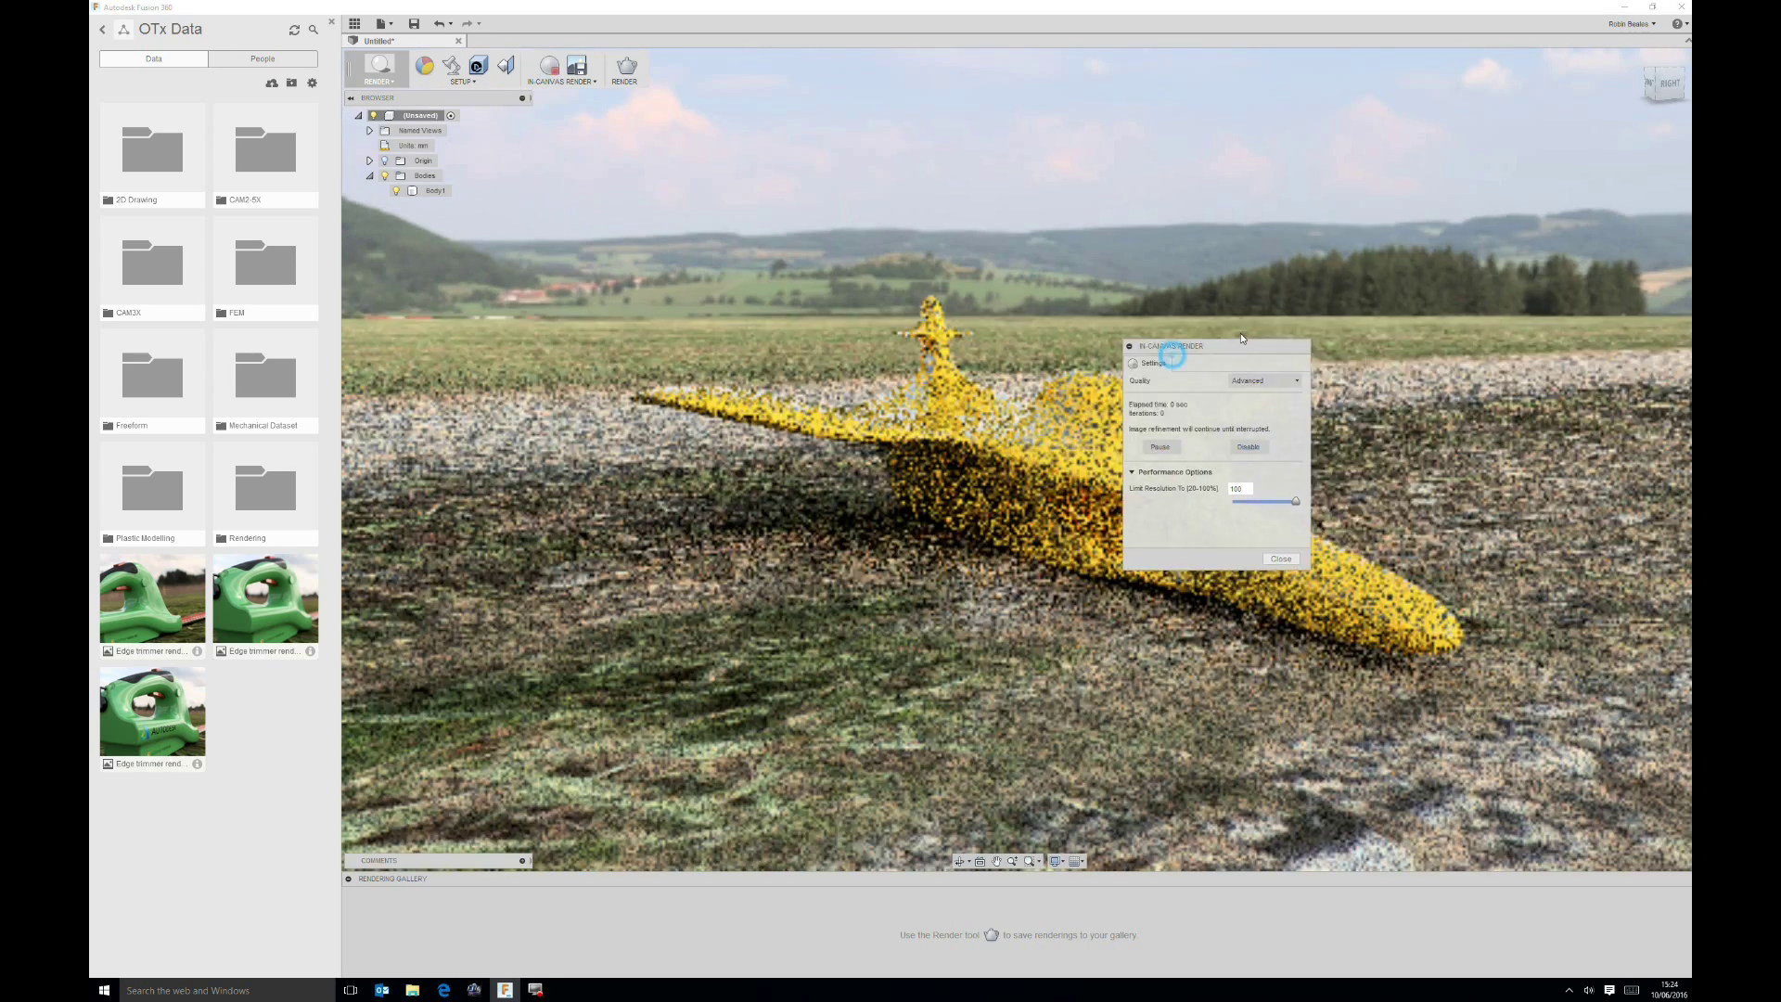
pyautogui.moveTo(1191, 369); pyautogui.dragTo(1478, 216)
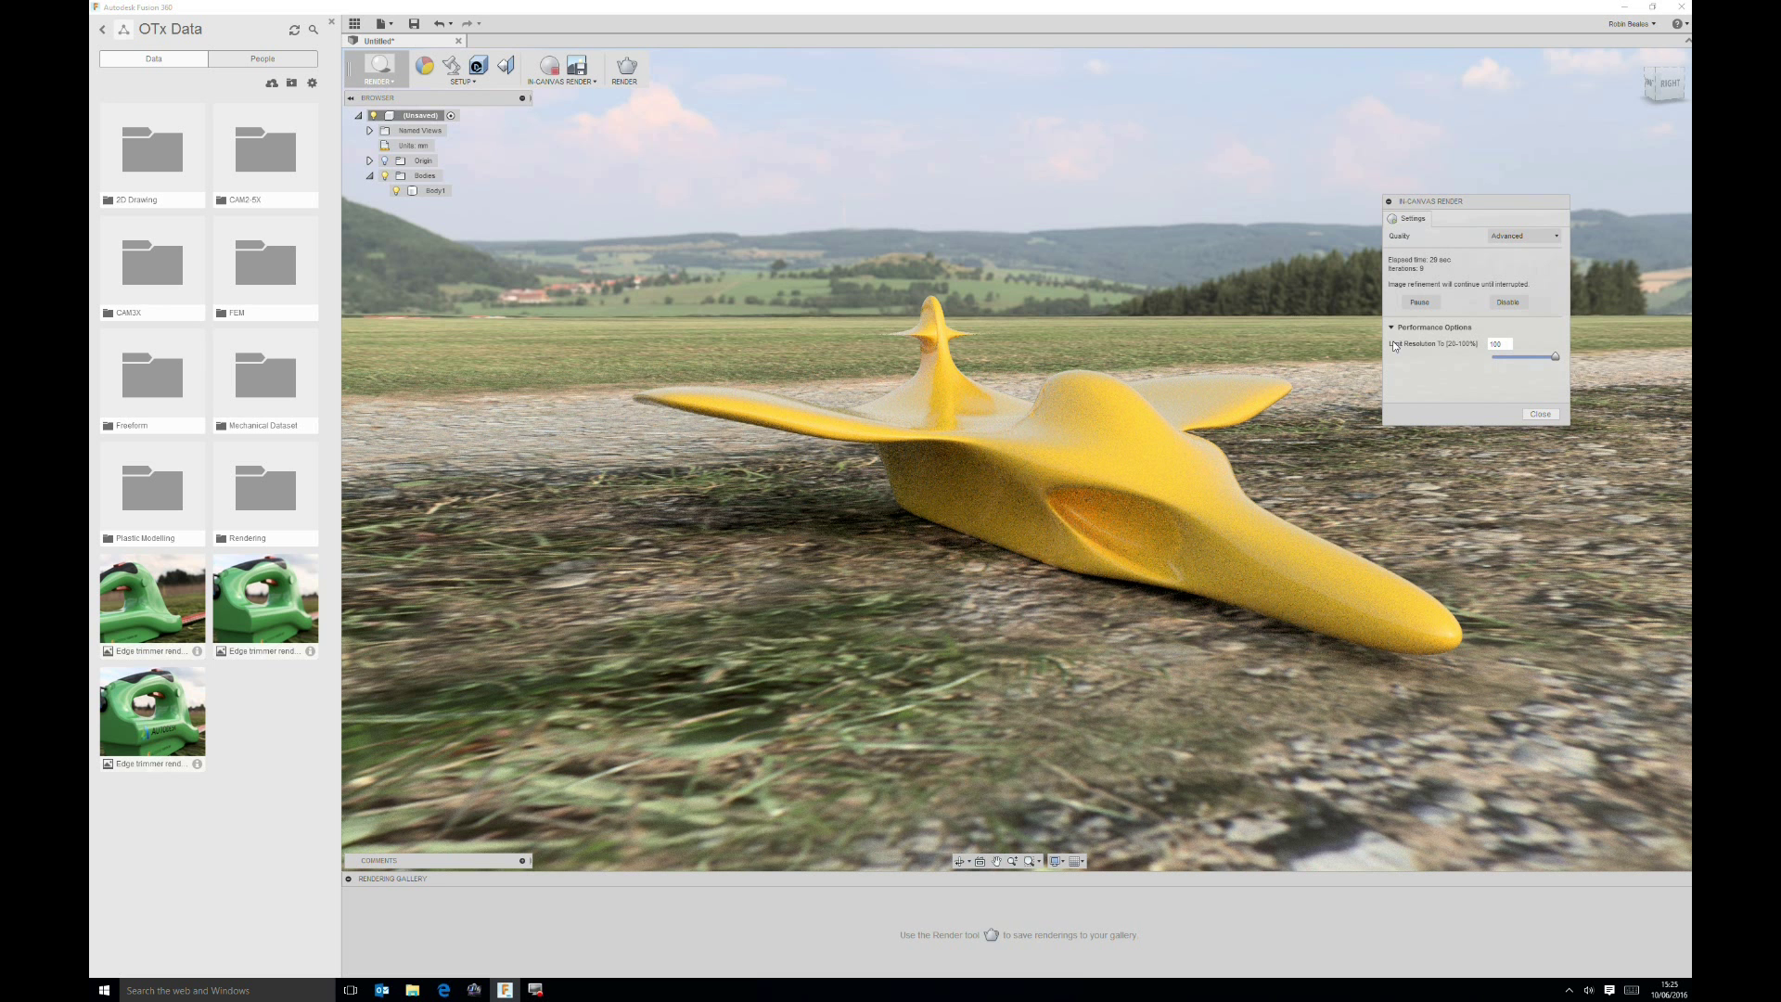
pyautogui.click(1538, 413)
pyautogui.click(554, 80)
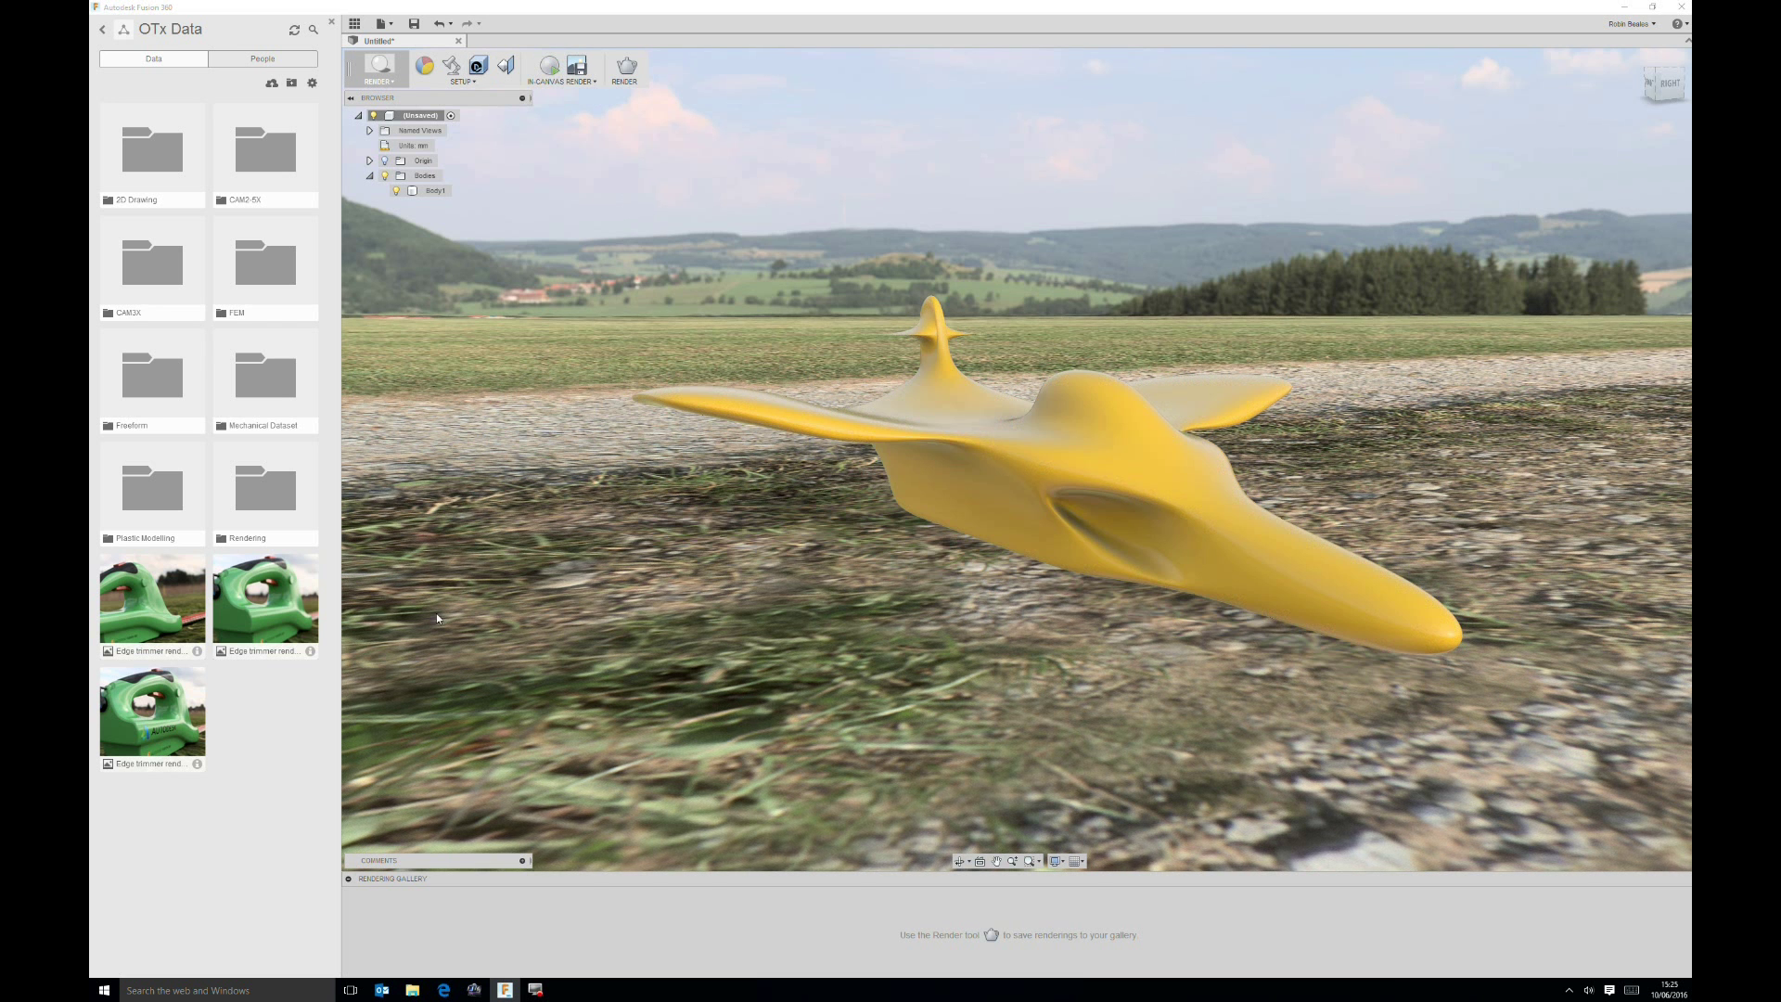
# Step: Examine a stored edge trimmer rendering in the A360 web viewer and return to Fusion 360
pyautogui.doubleClick(267, 592)
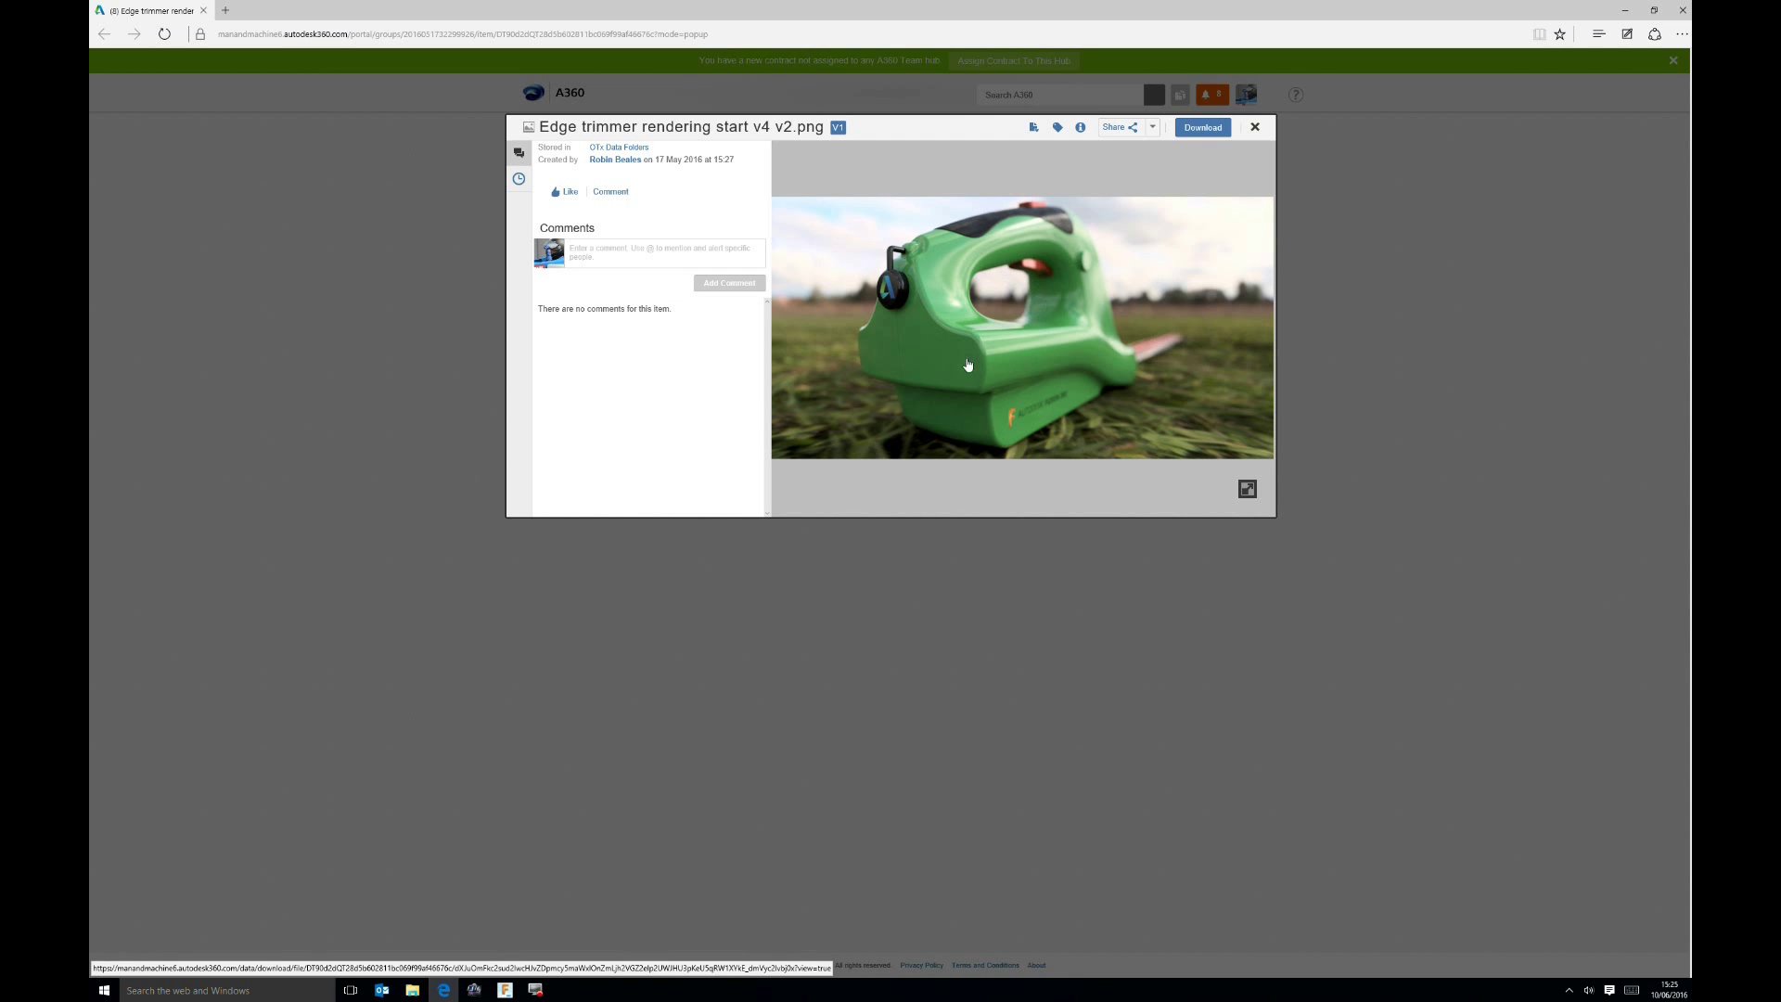
pyautogui.hotkey('alt', 'Tab')
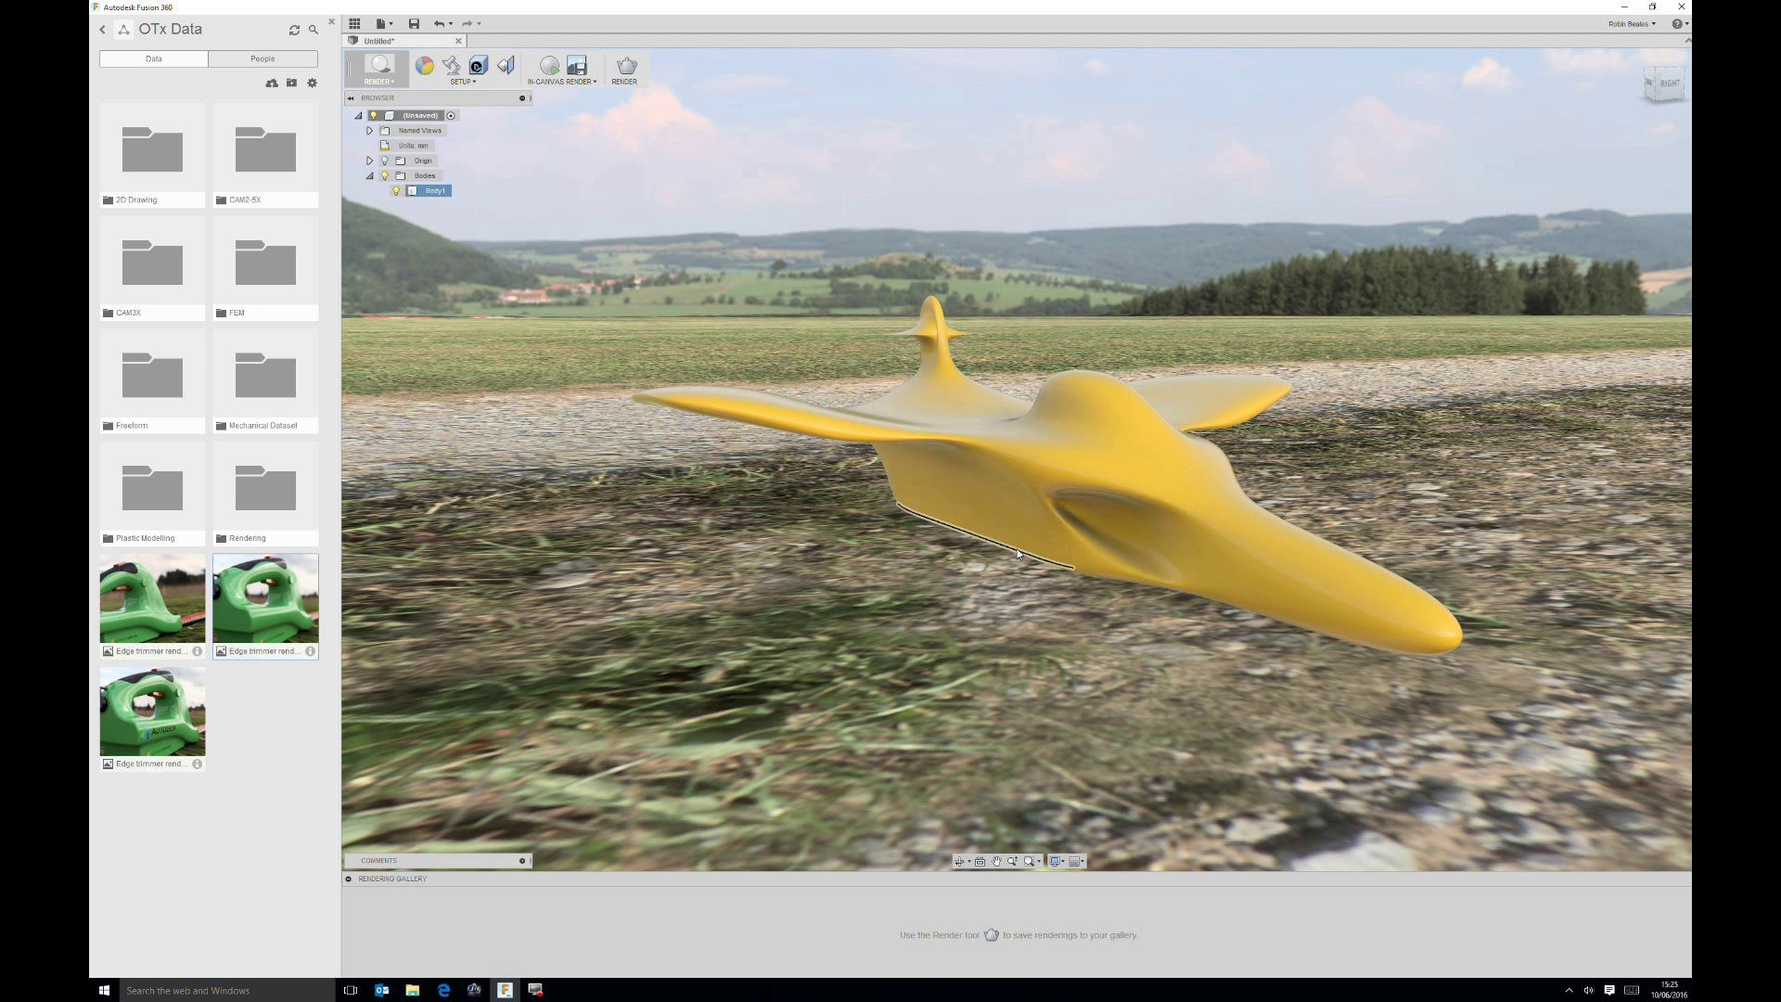
# Step: Switch the aircraft from the Render workspace back to the Model workspace
pyautogui.click(379, 69)
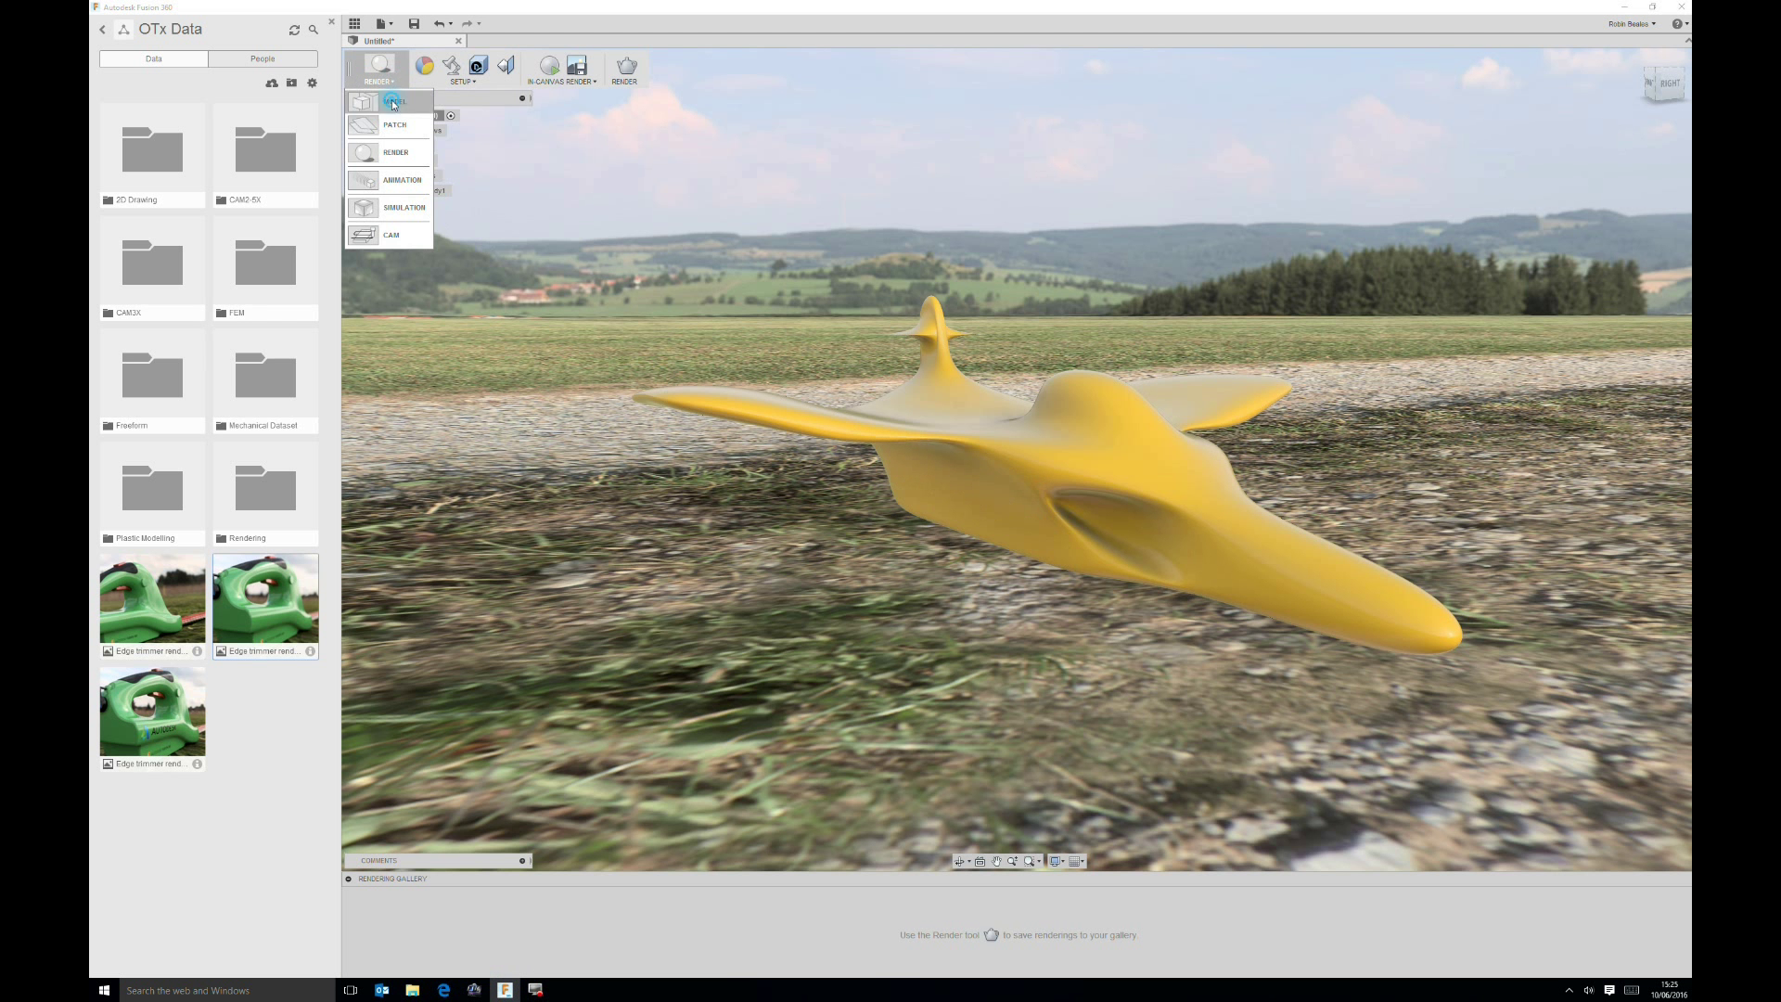
pyautogui.click(394, 102)
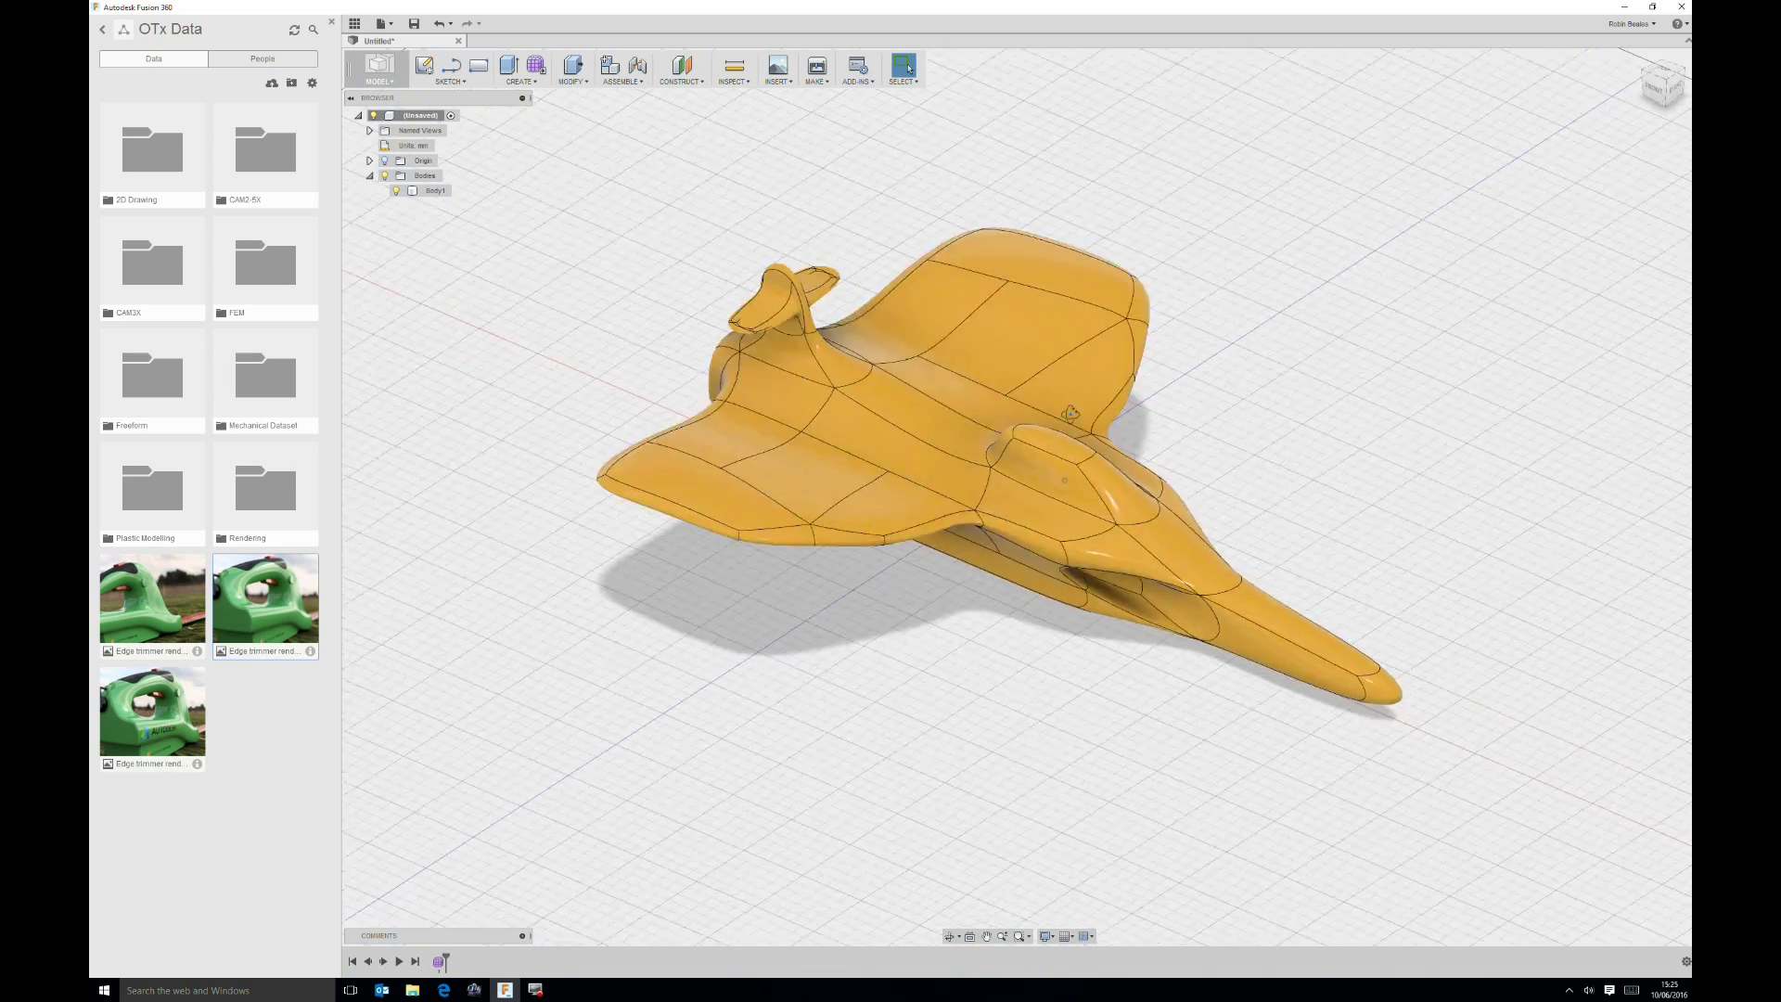